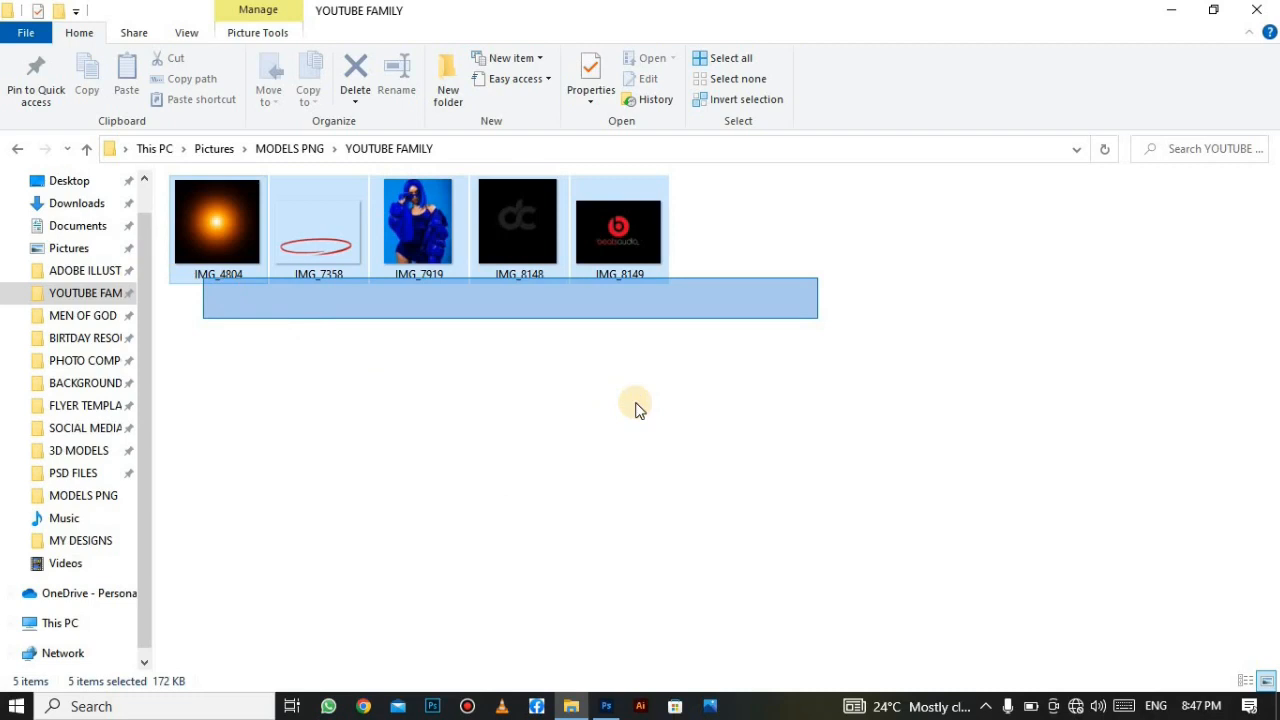
Create Untitled-1 at 1500 × 1600 pixels, 300 ppi, in RGB Color.
drag(636, 404, 821, 329)
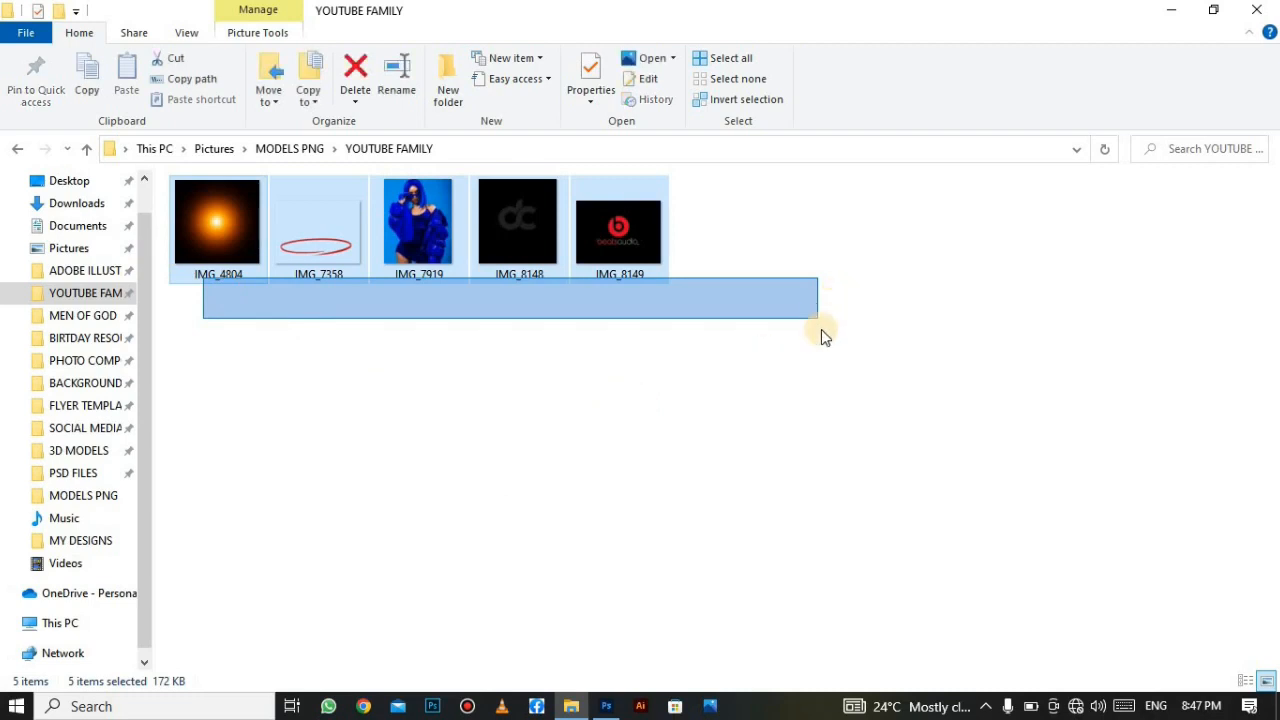
click(602, 709)
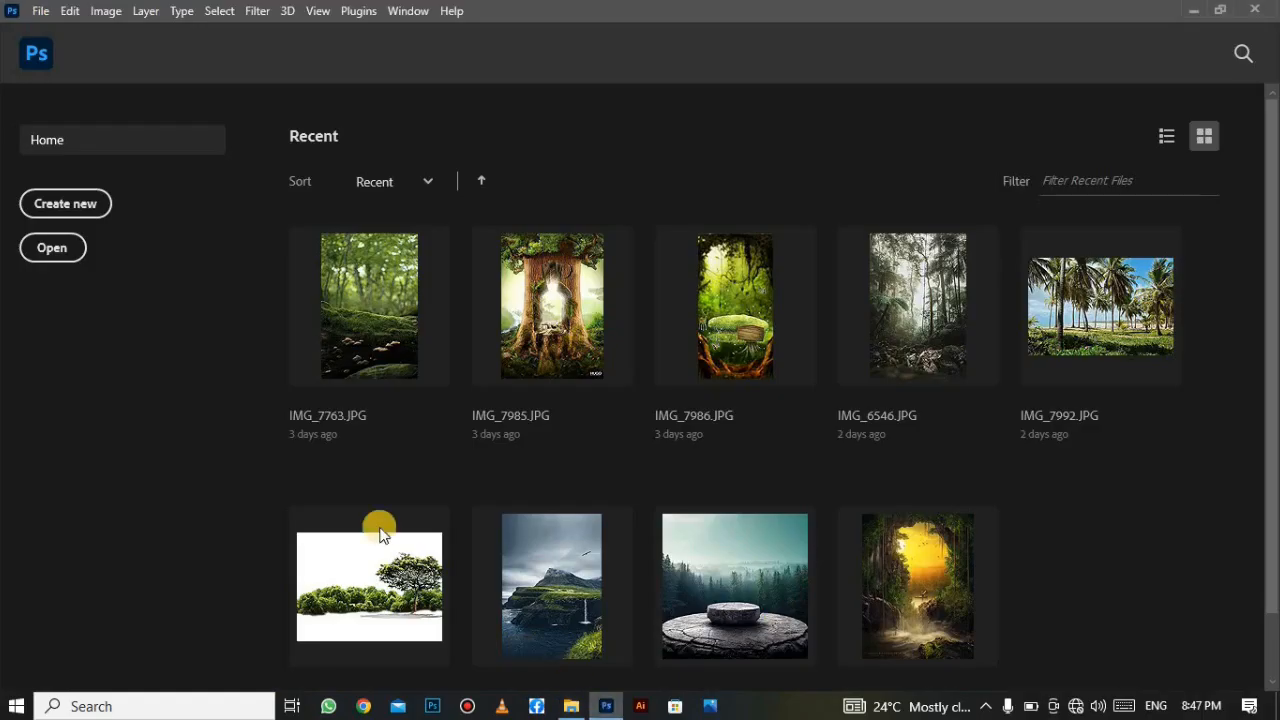
click(48, 207)
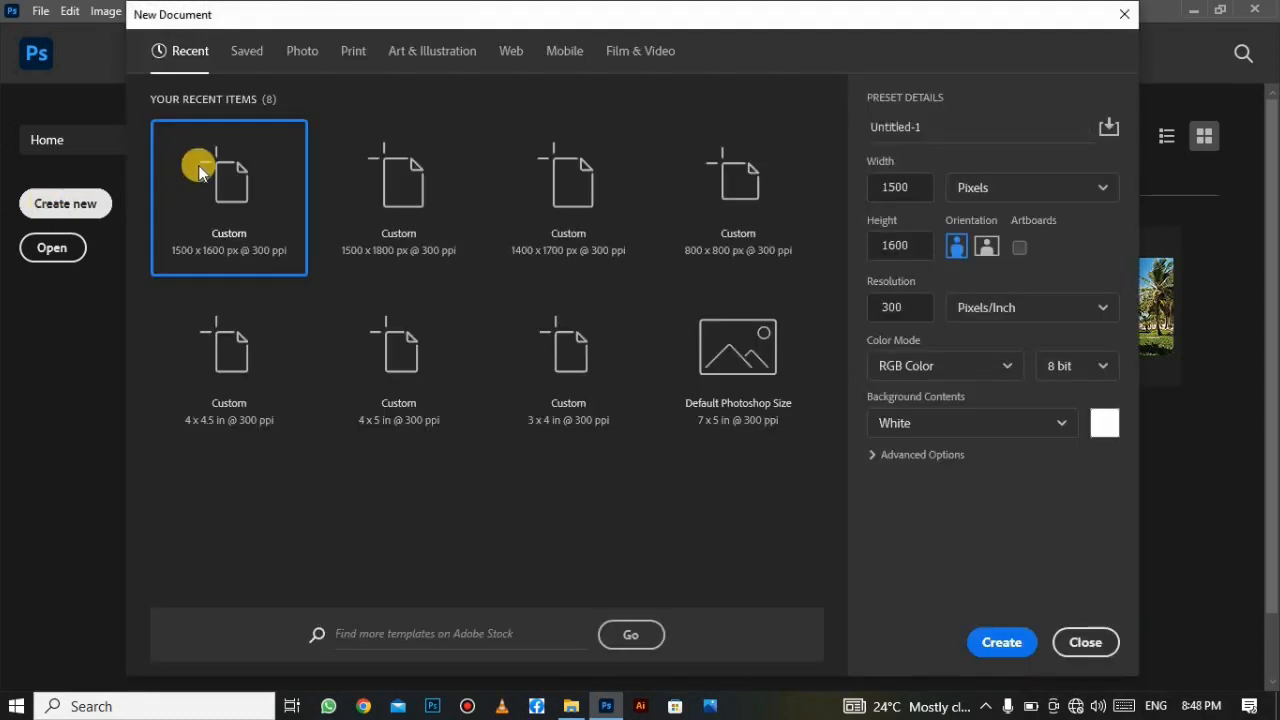
click(1010, 187)
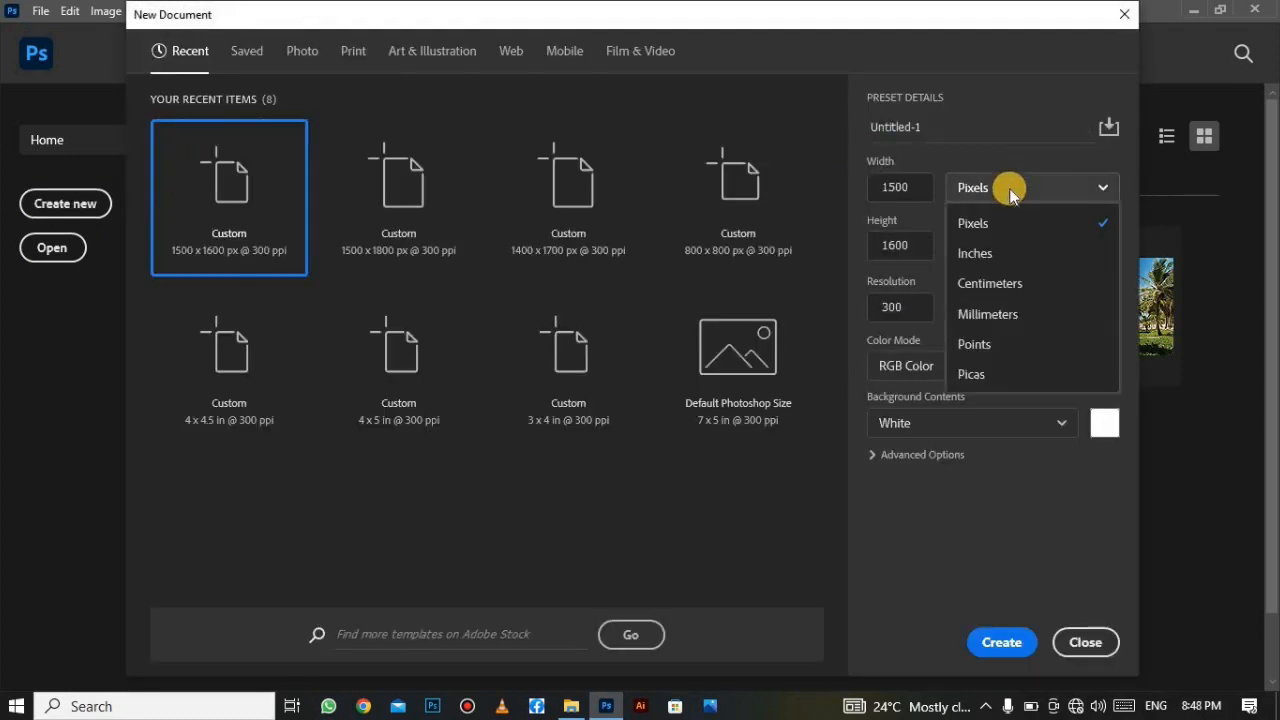
click(1010, 232)
click(894, 186)
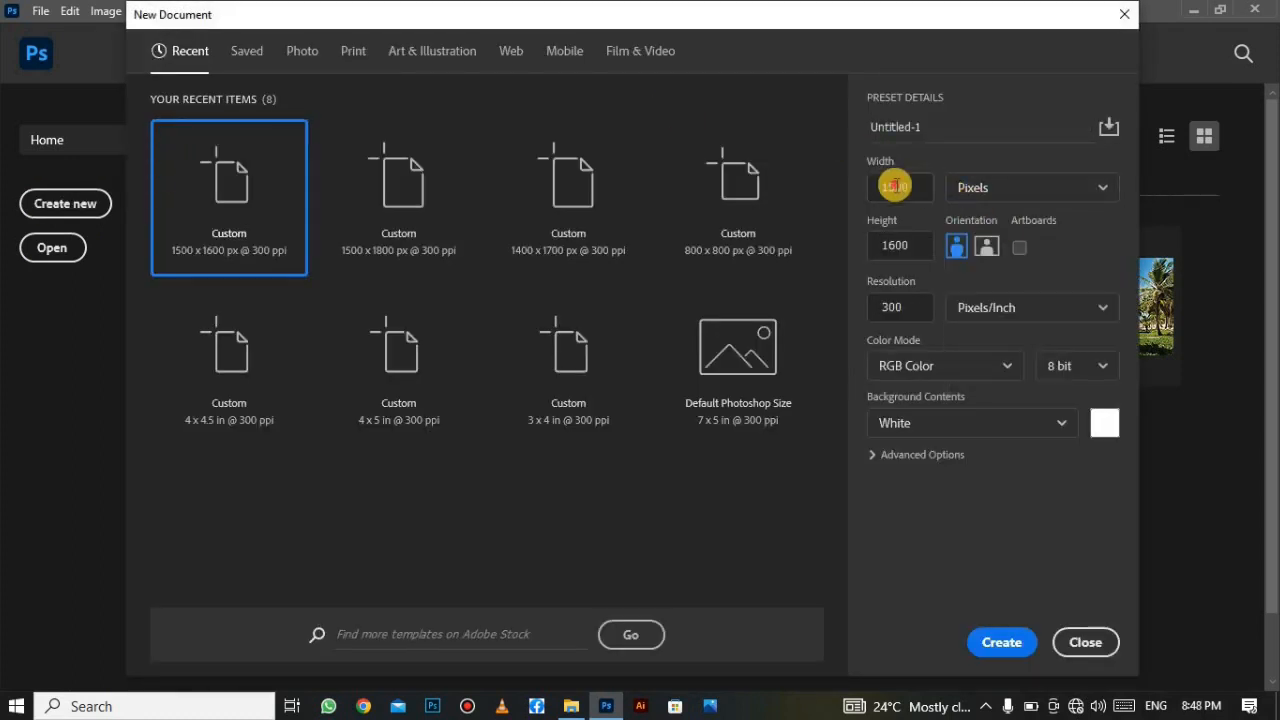
click(912, 245)
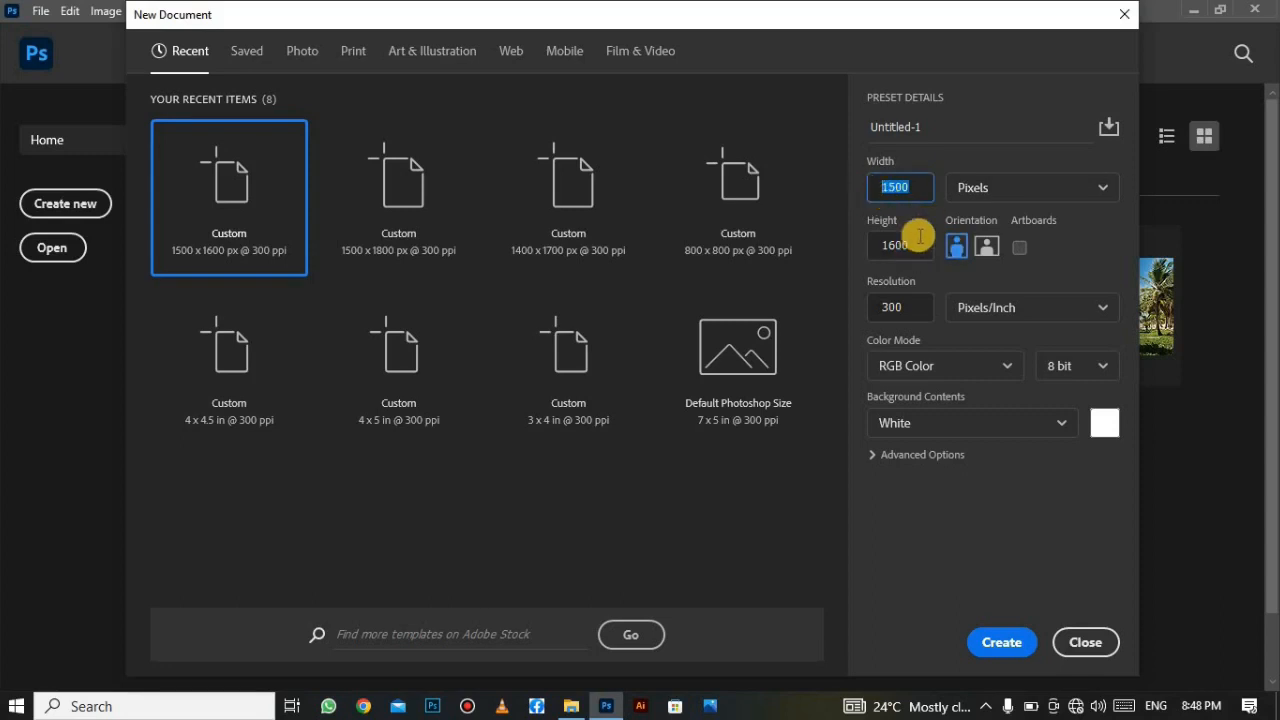
key(Tab)
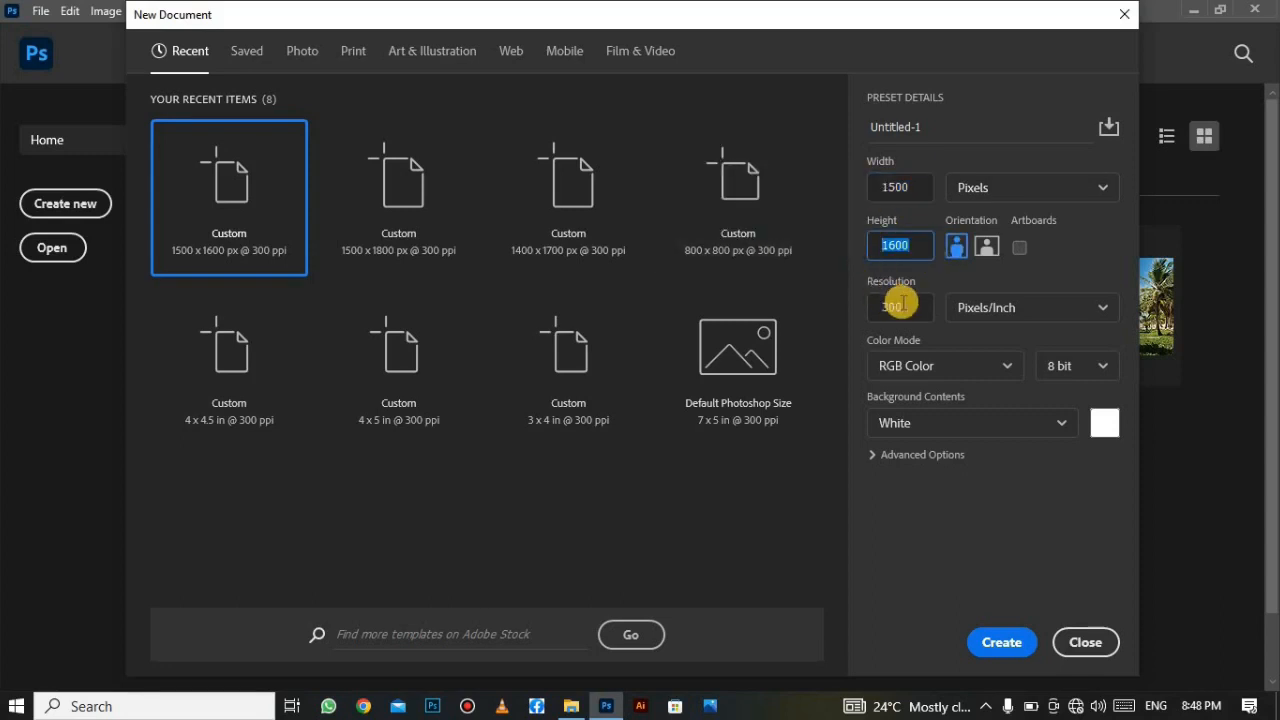
key(Tab)
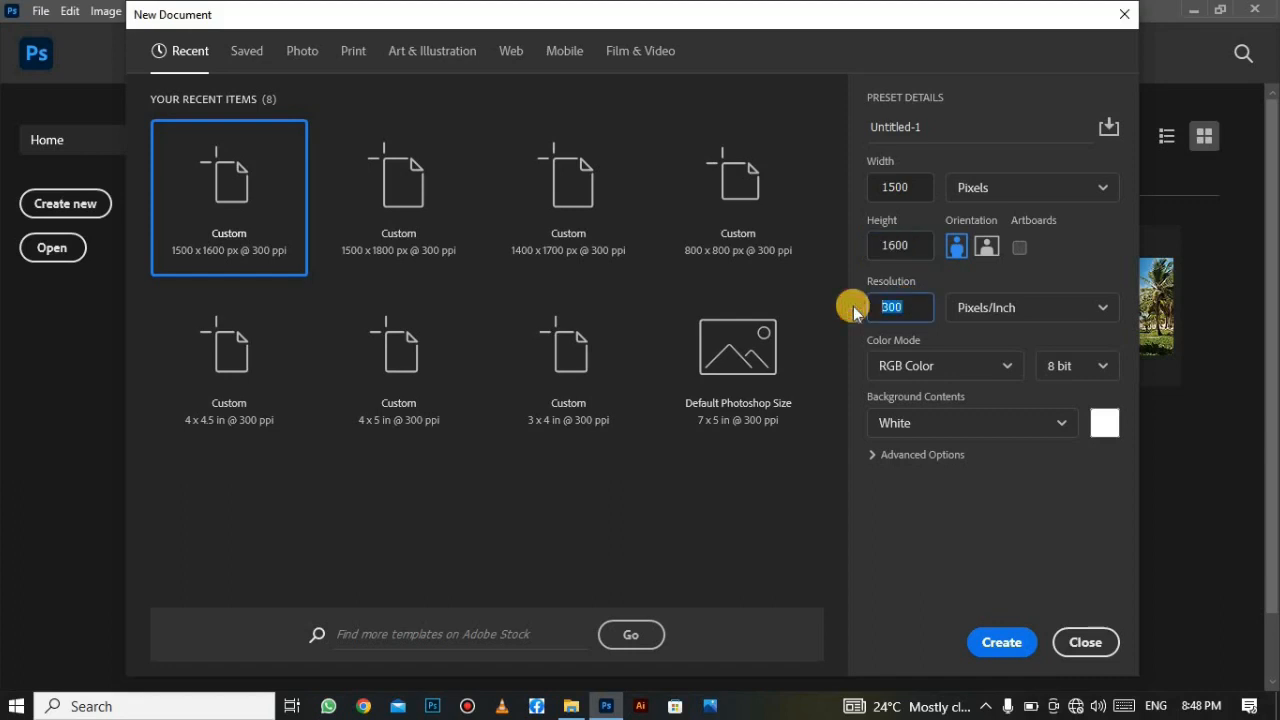
click(972, 366)
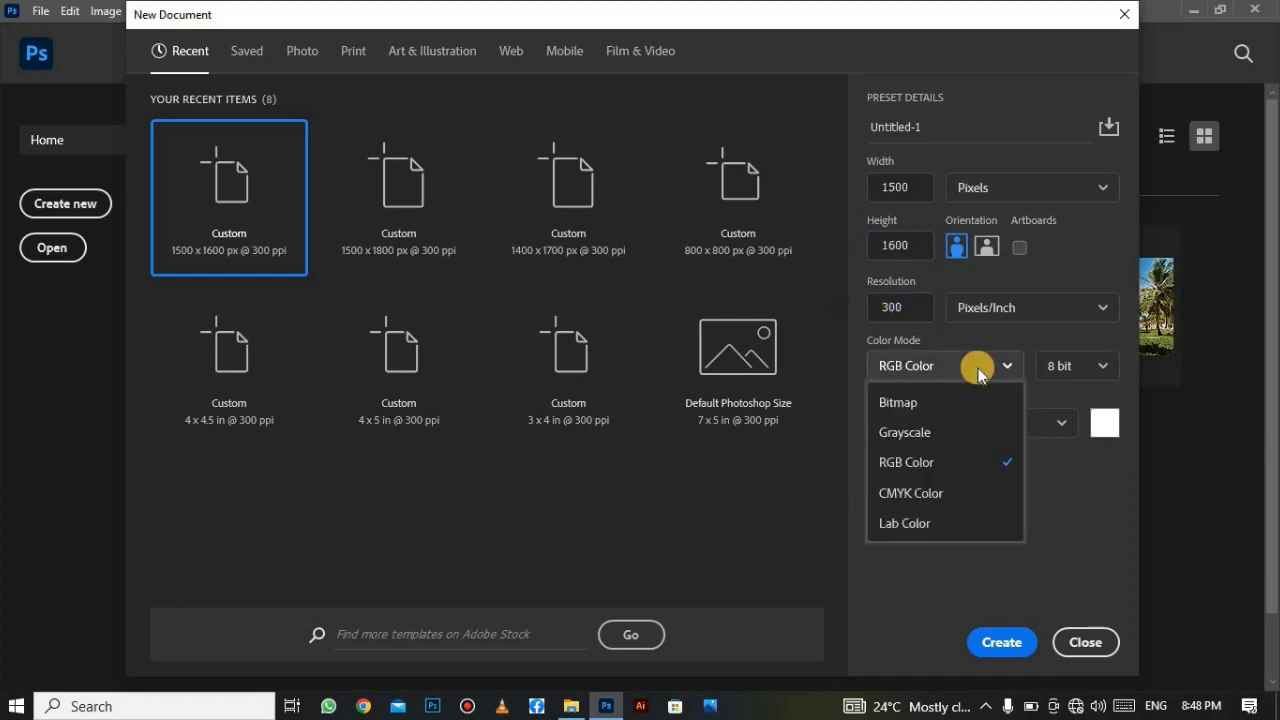
click(943, 462)
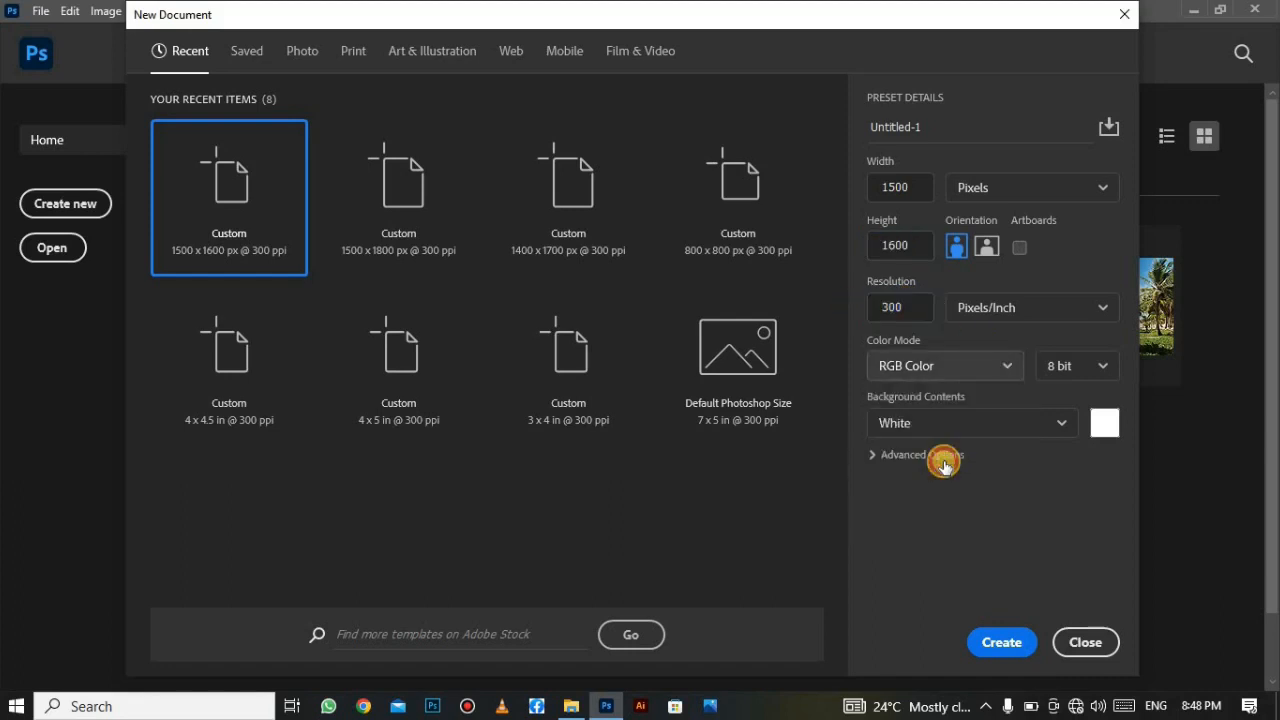
click(990, 642)
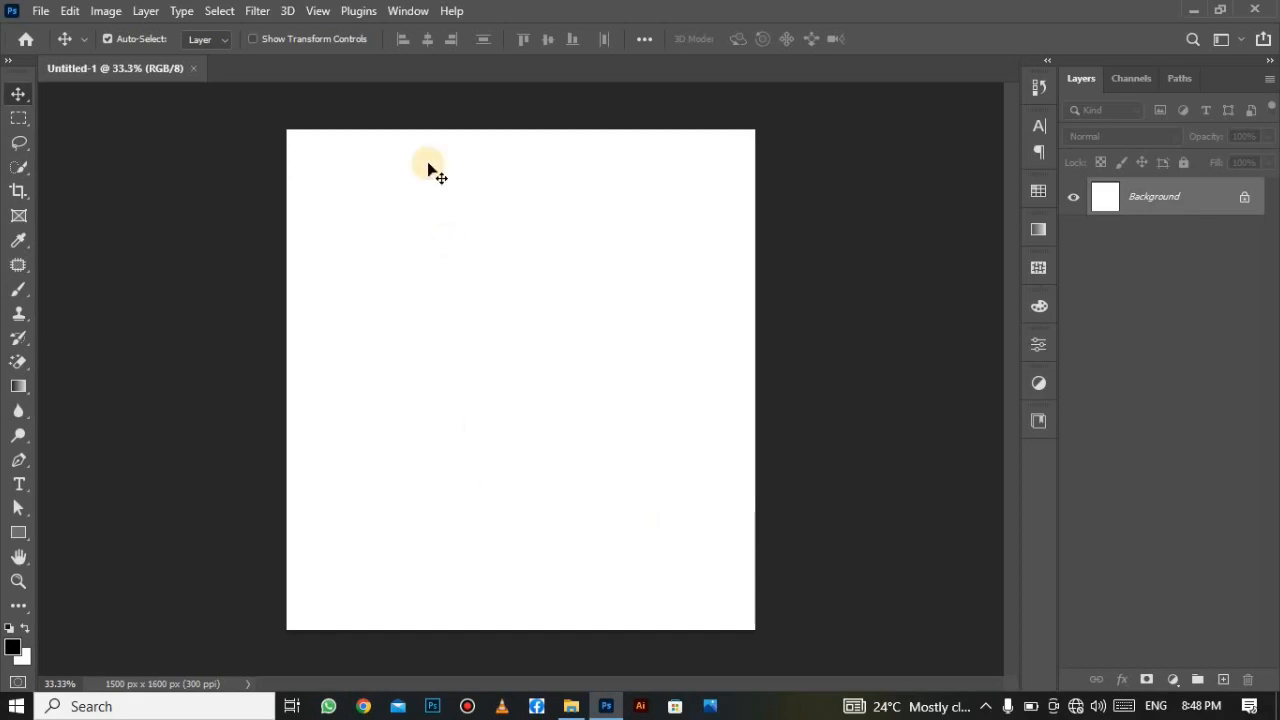
Fit the canvas on screen, place IMG_7919 as an embedded image, and rasterize its layer.
click(318, 10)
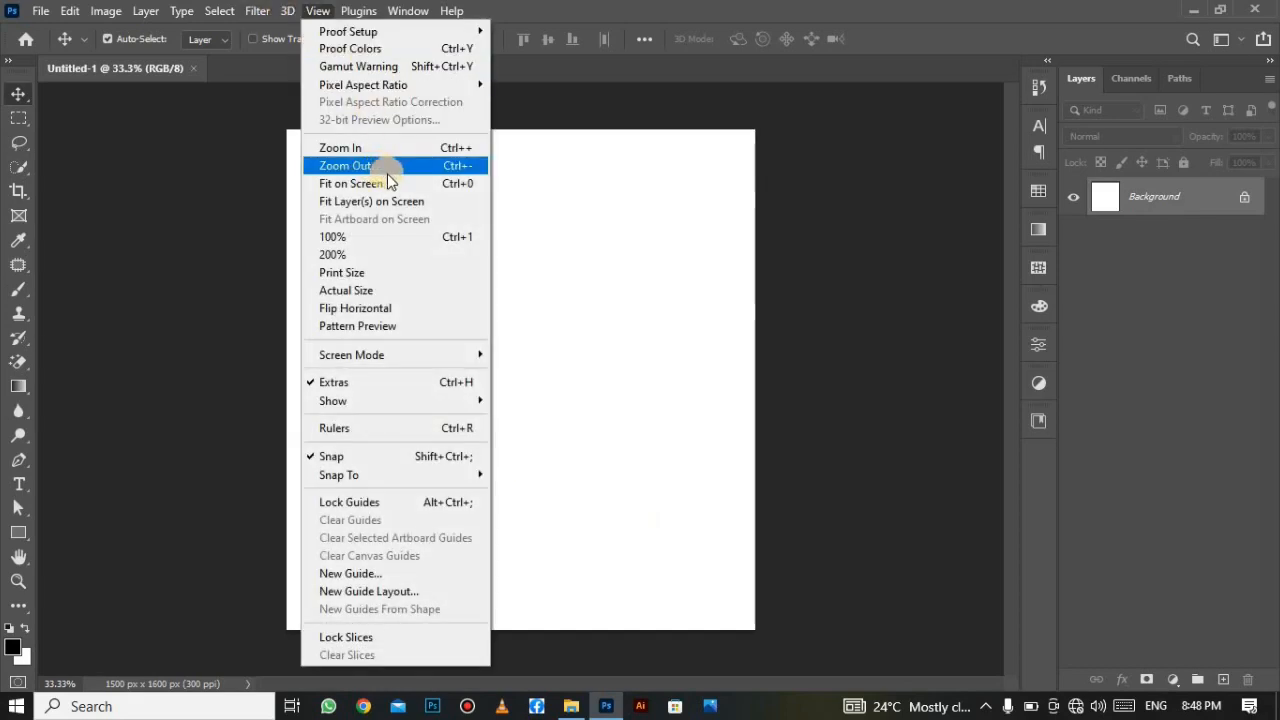
click(376, 185)
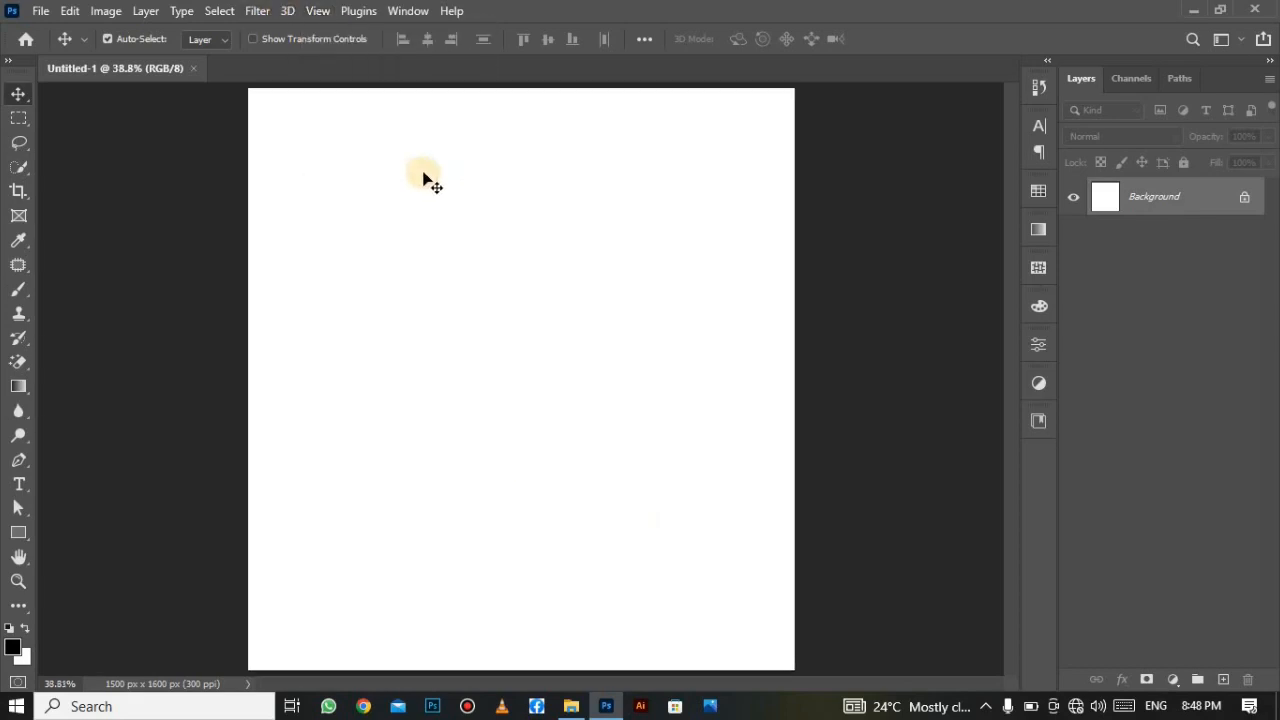
click(45, 12)
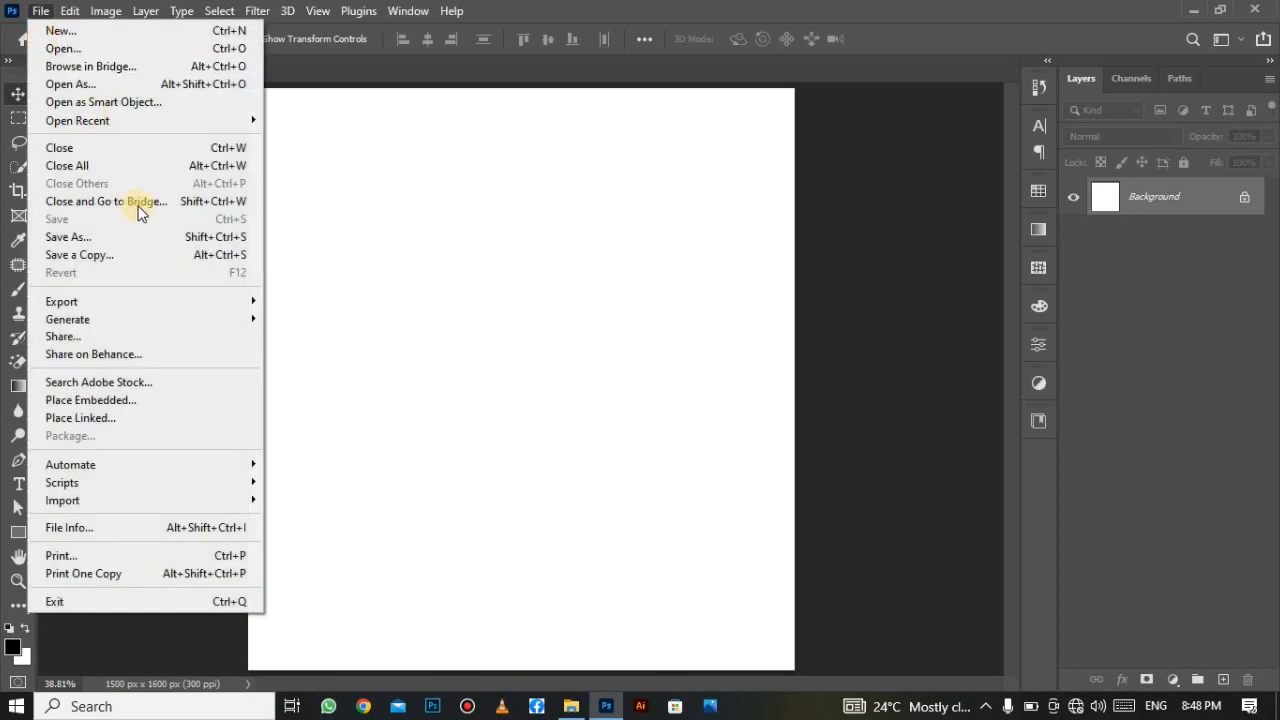
click(176, 404)
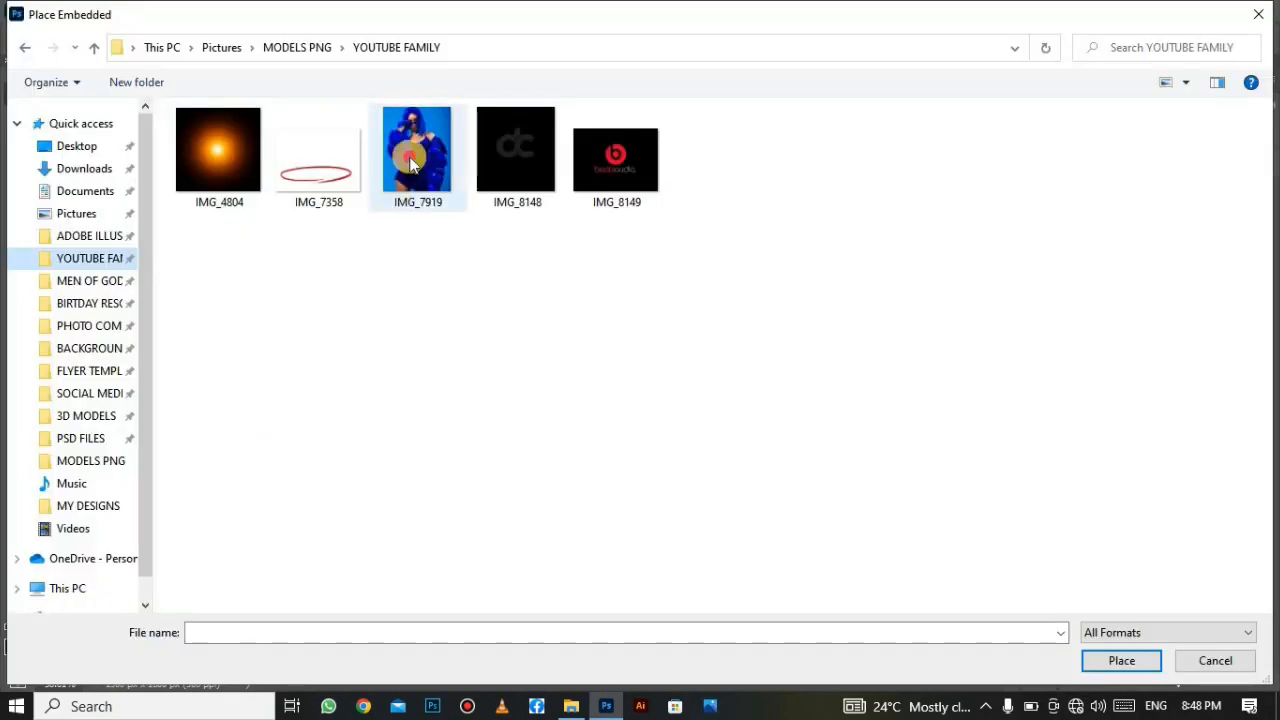
click(1121, 664)
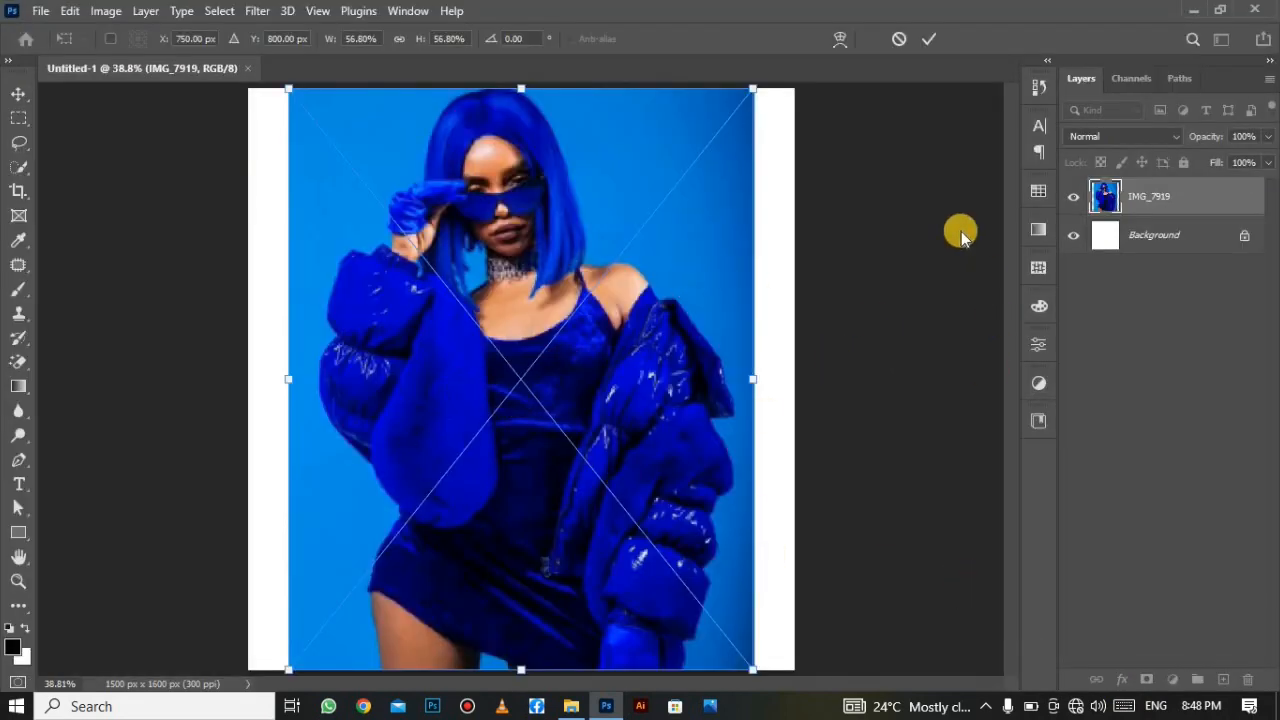
click(931, 41)
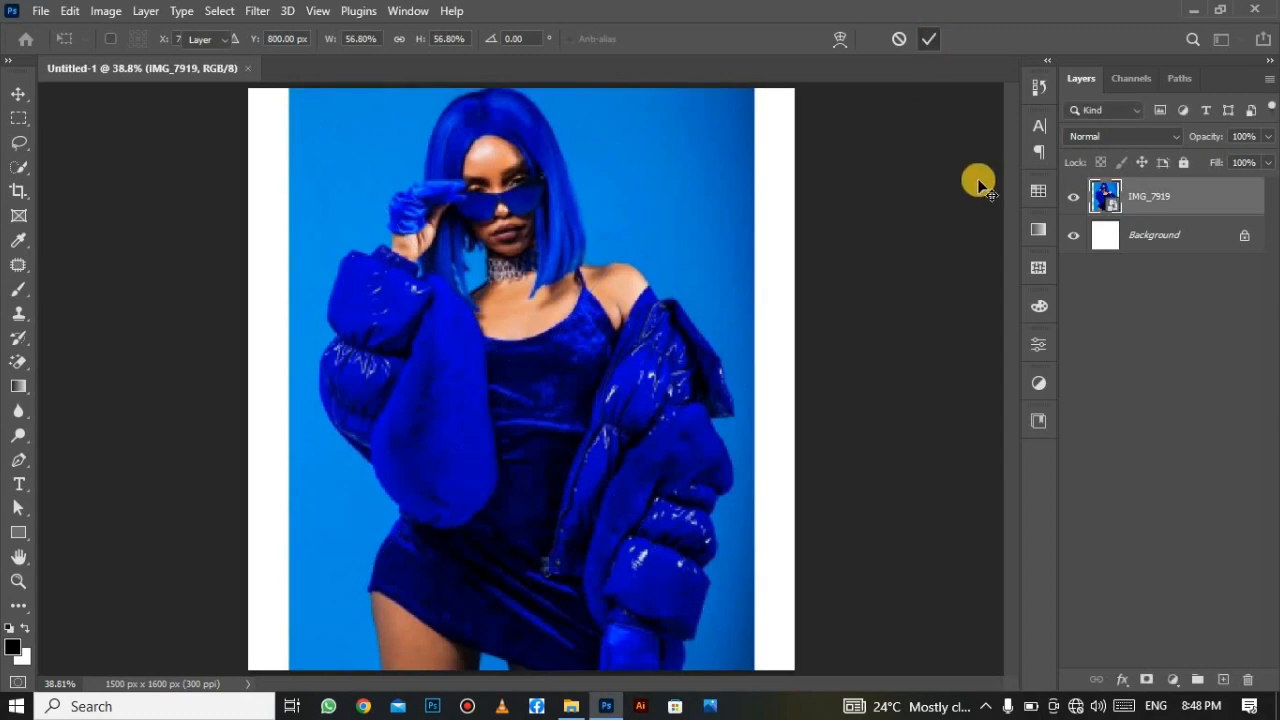
right_click(1182, 190)
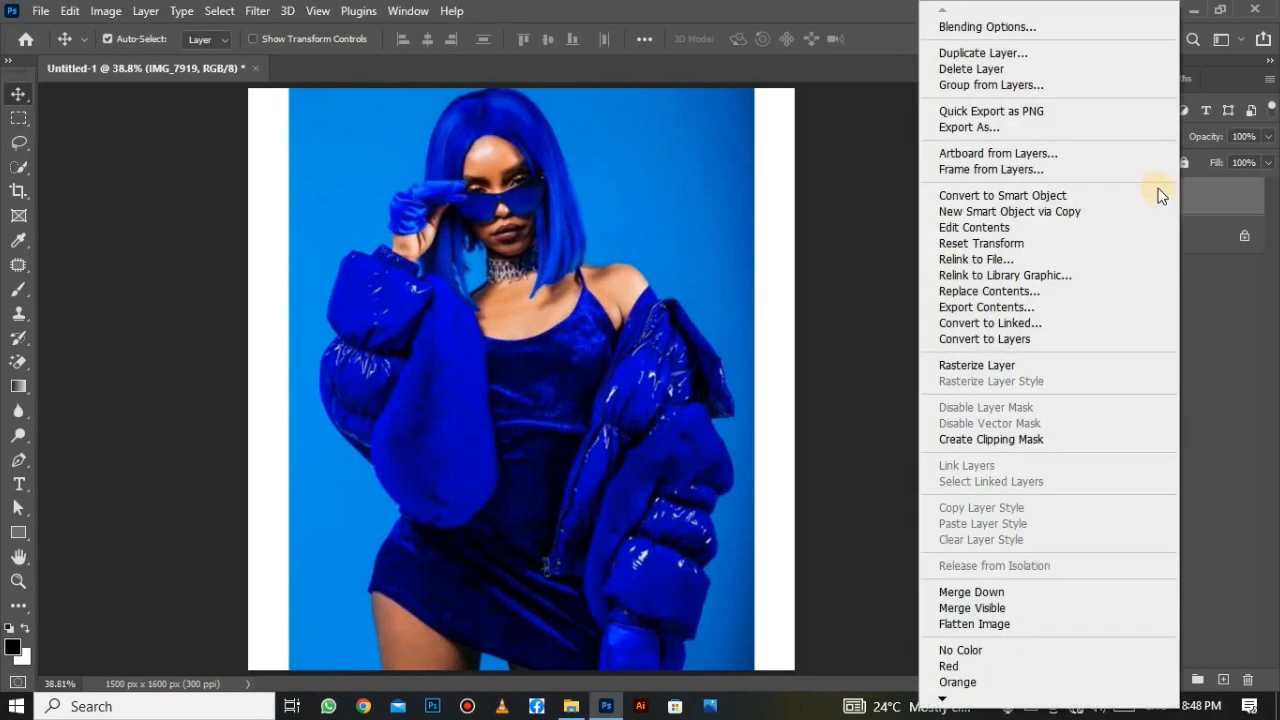
click(1070, 366)
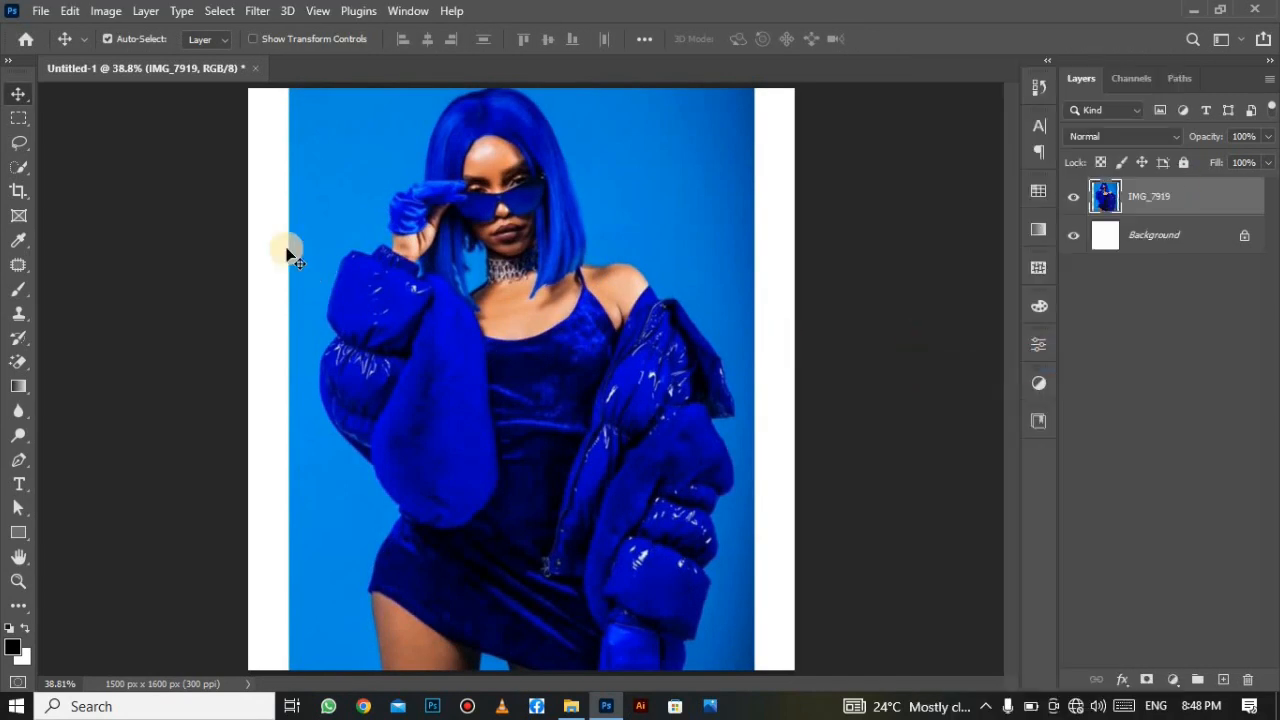
Select the model by boxing around her with the Object Selection Tool.
drag(10, 175, 57, 166)
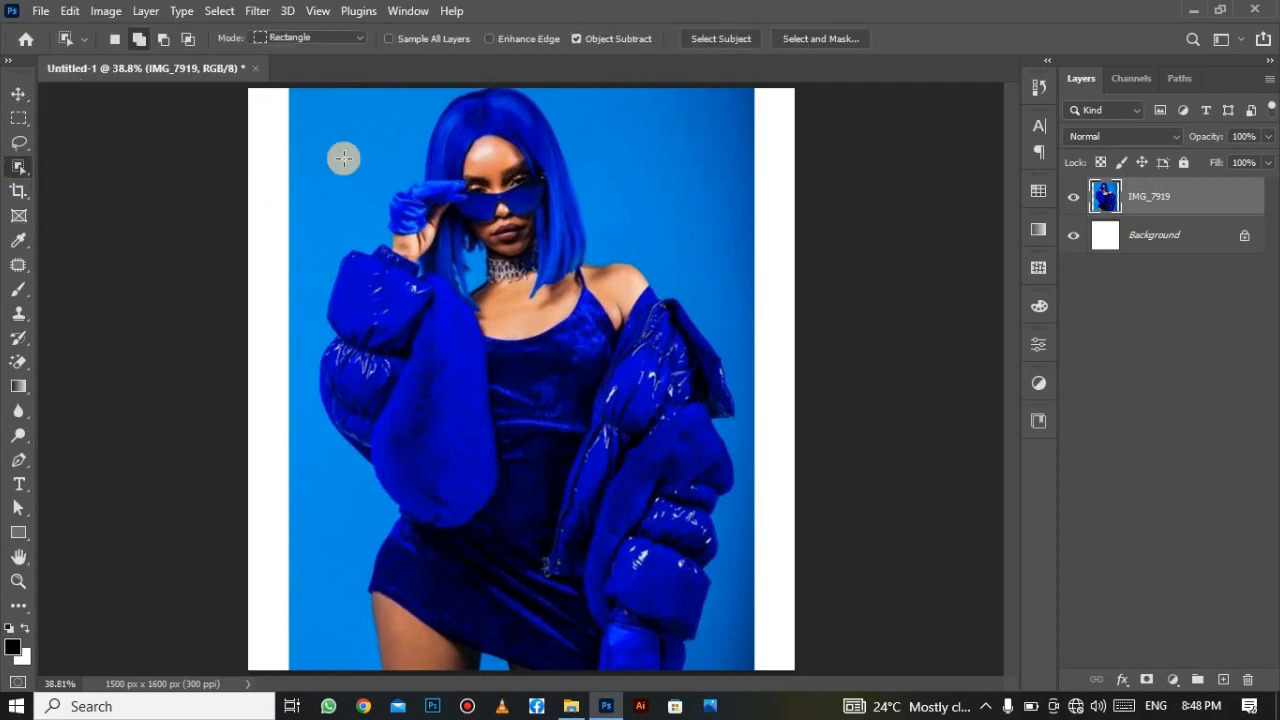
drag(342, 91, 740, 662)
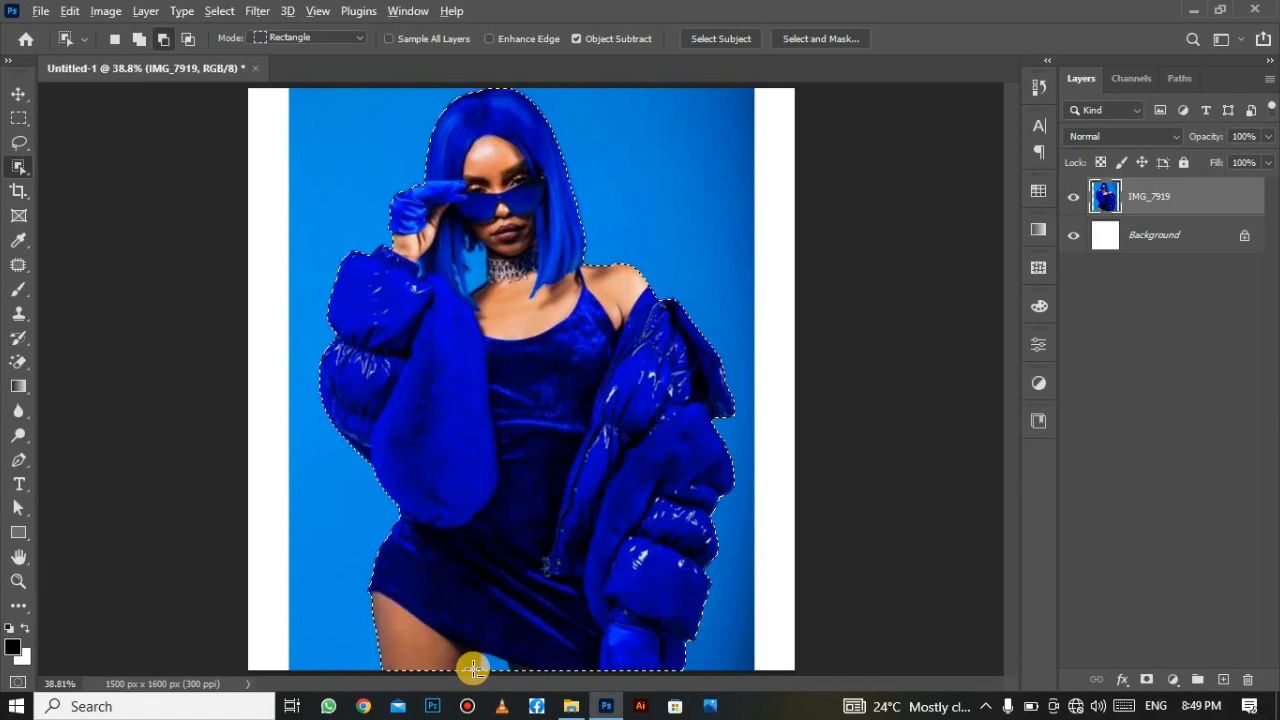
scroll(472, 667, up, 3)
scroll(472, 668, up, 2)
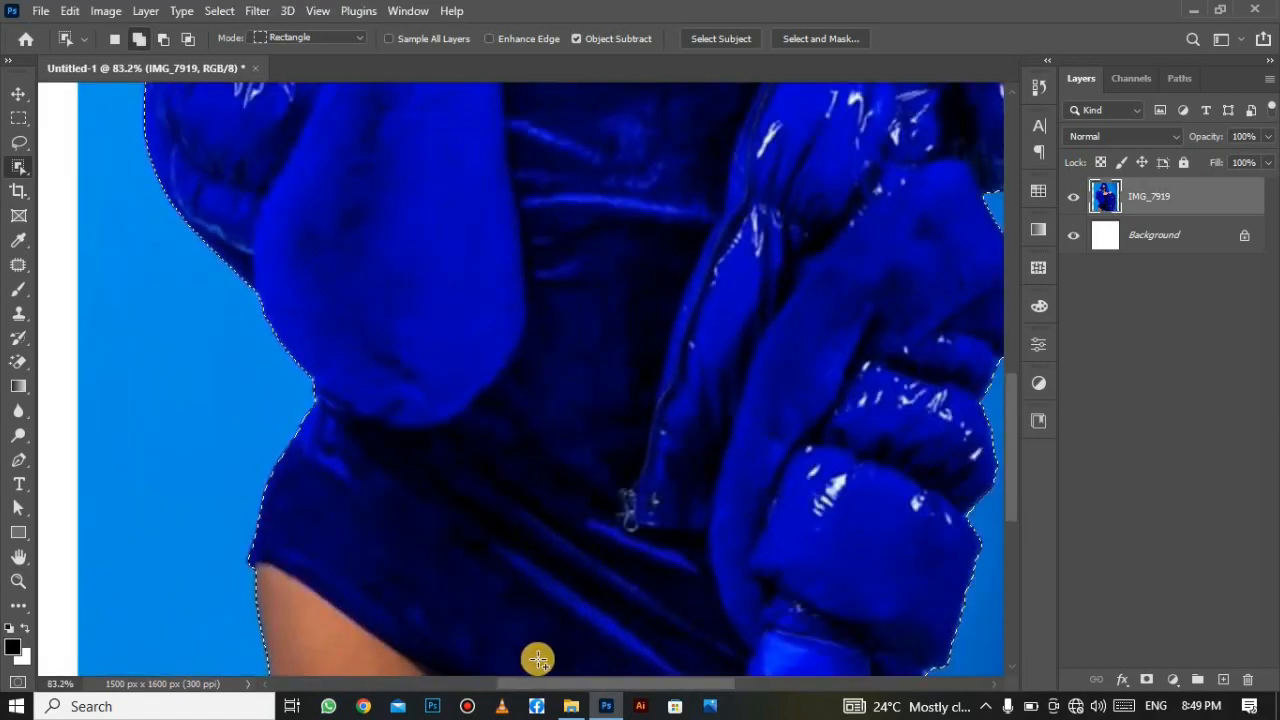
scroll(275, 129, down, 2)
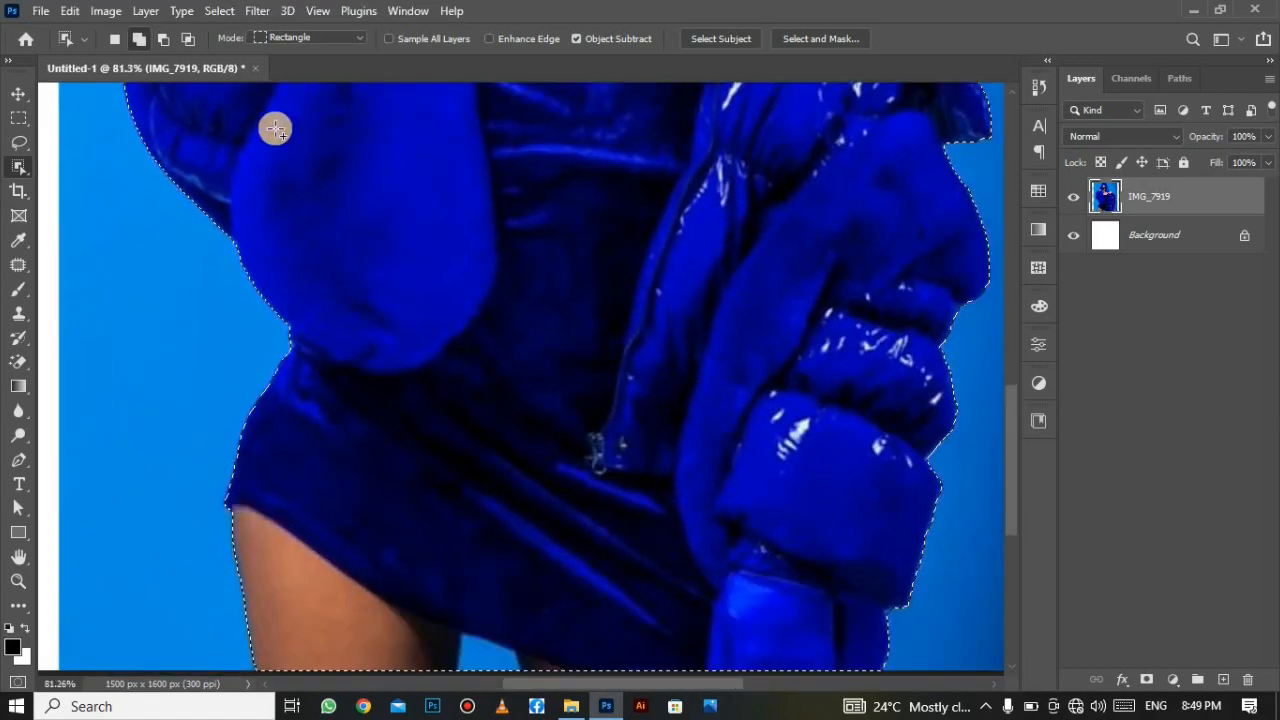
right_click(31, 164)
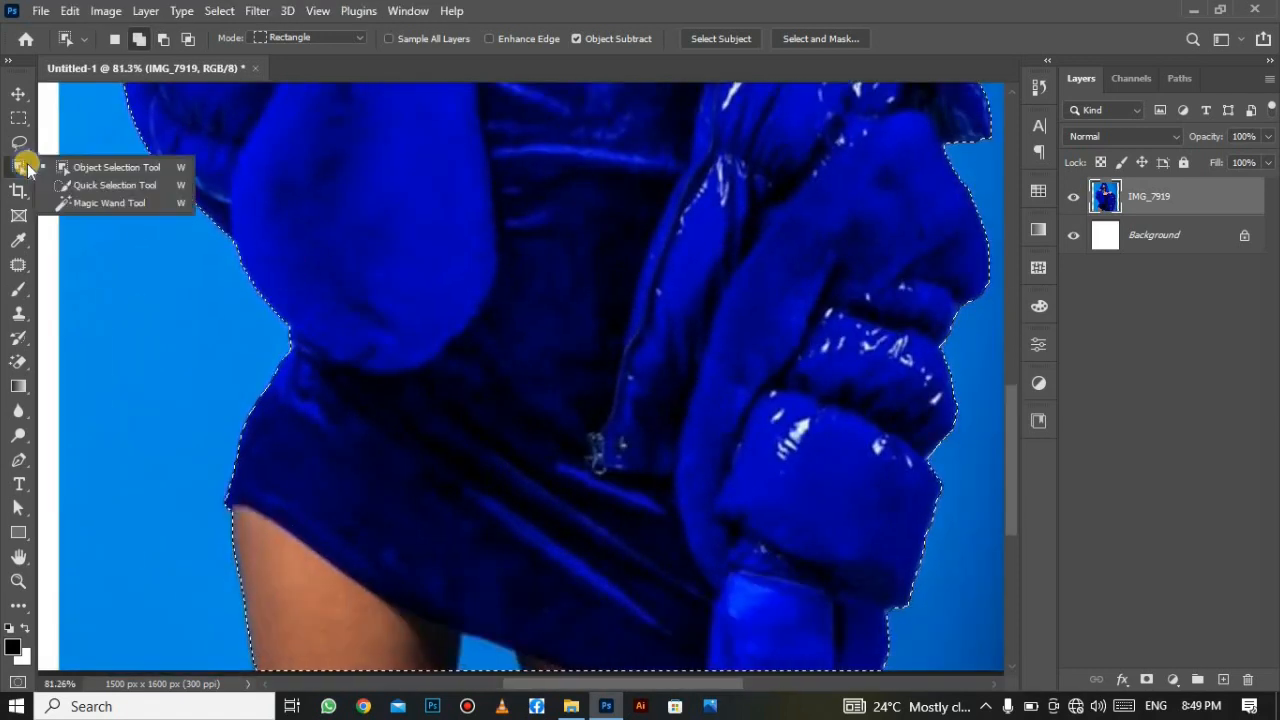
click(116, 185)
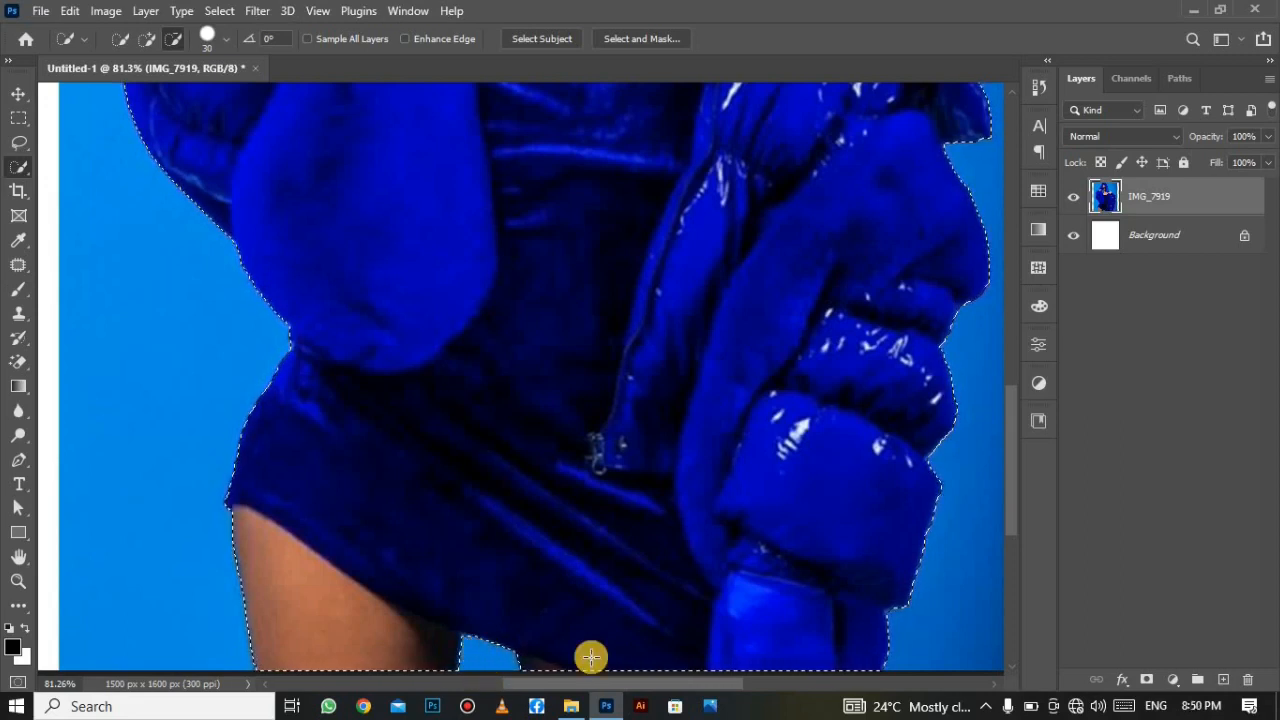
Mask out the blue backdrop and apply the layer mask permanently.
click(1148, 681)
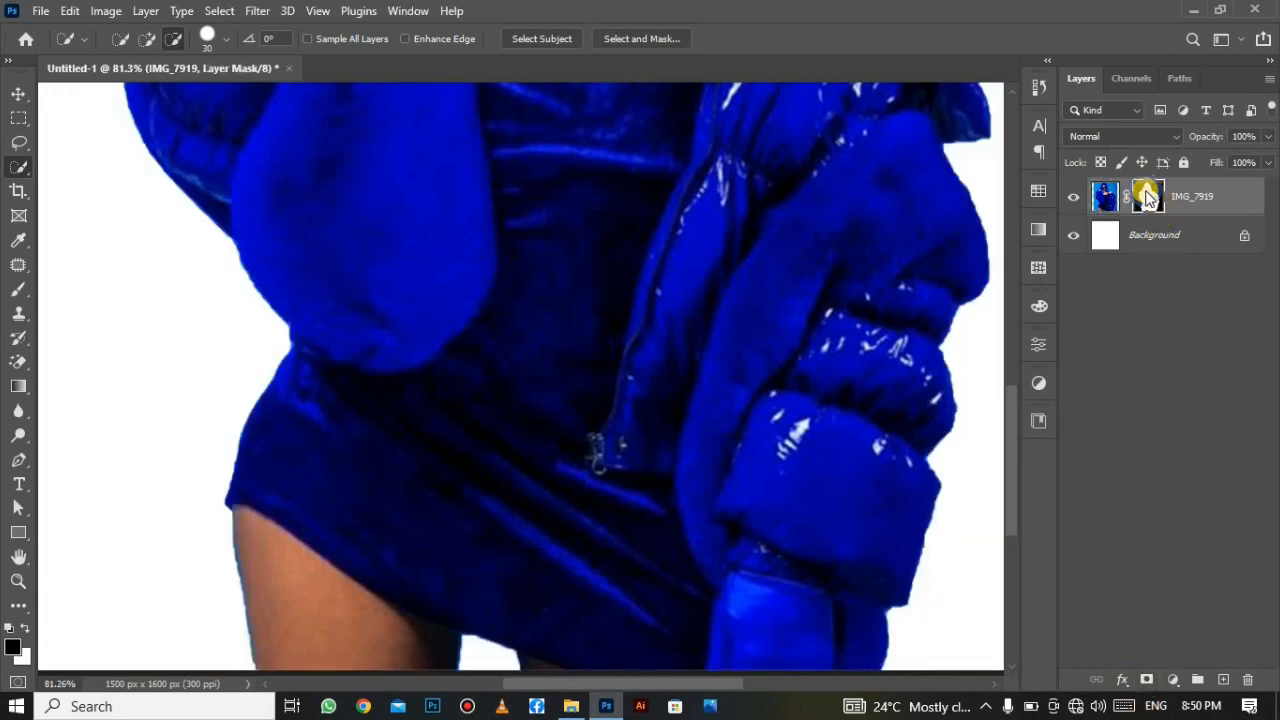
right_click(1148, 196)
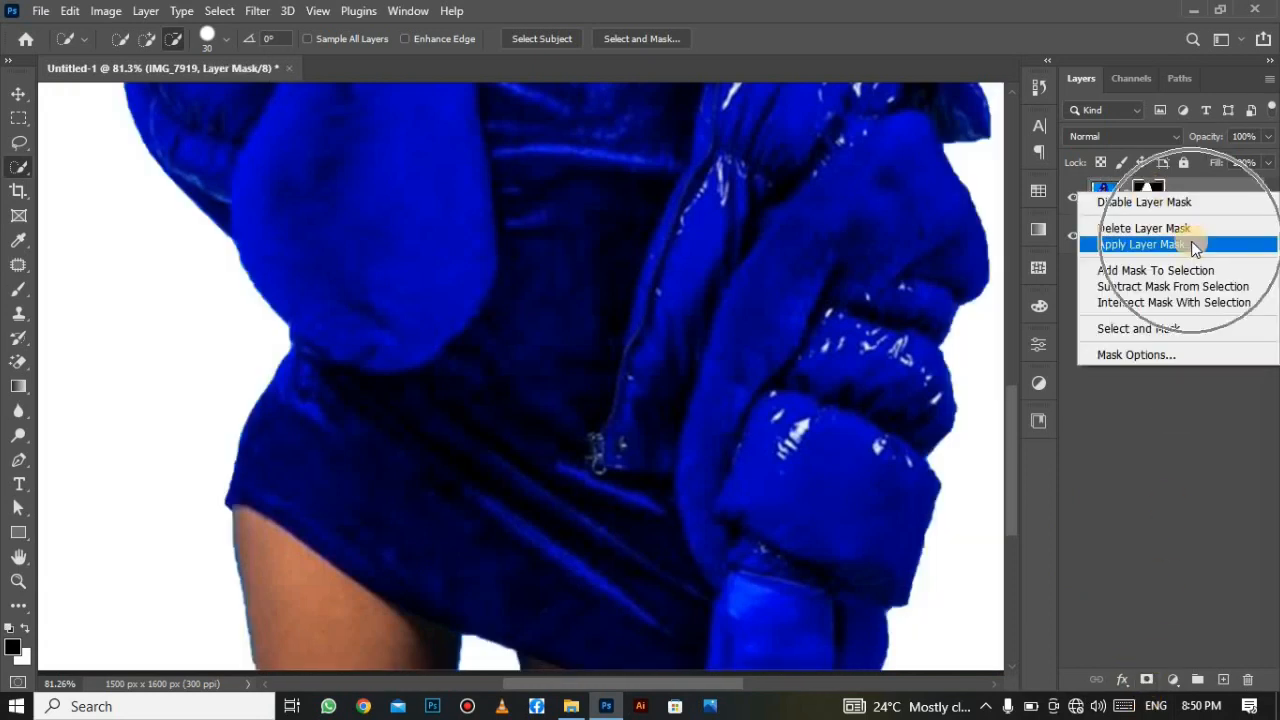
click(1191, 244)
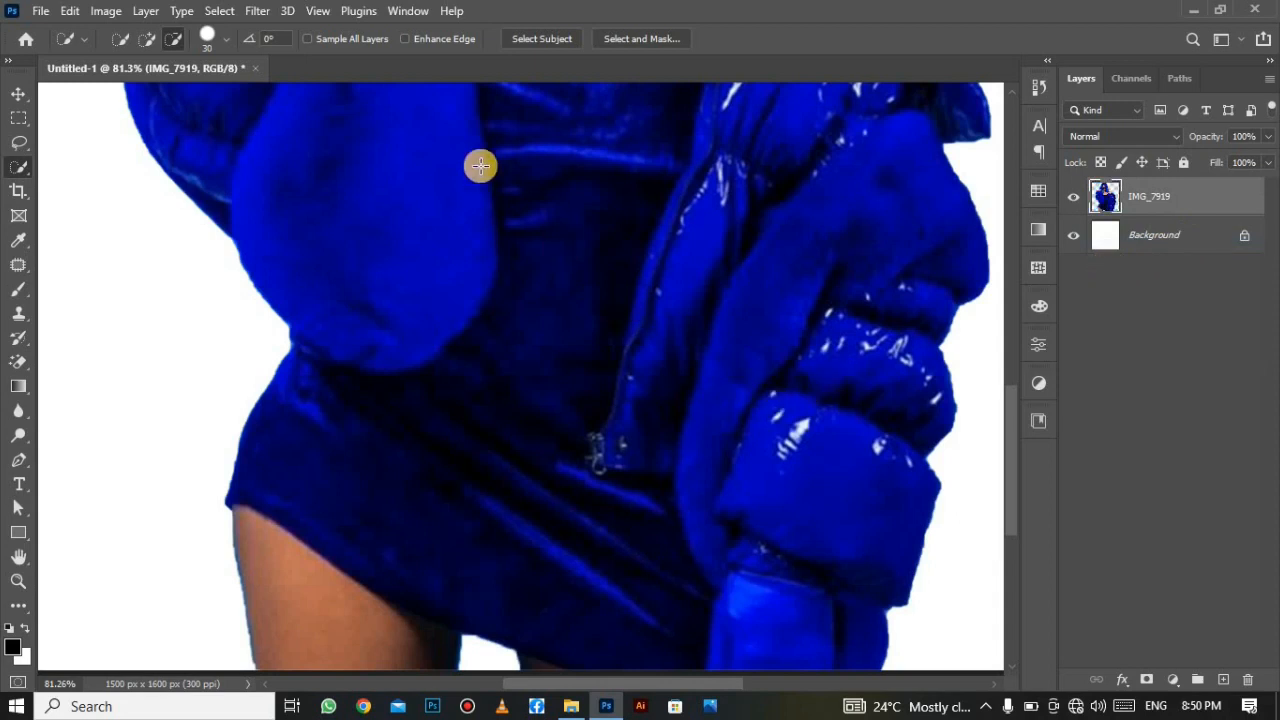
Free Transform the IMG_7919 cut-out down to about 71% and move it toward the centre.
click(316, 10)
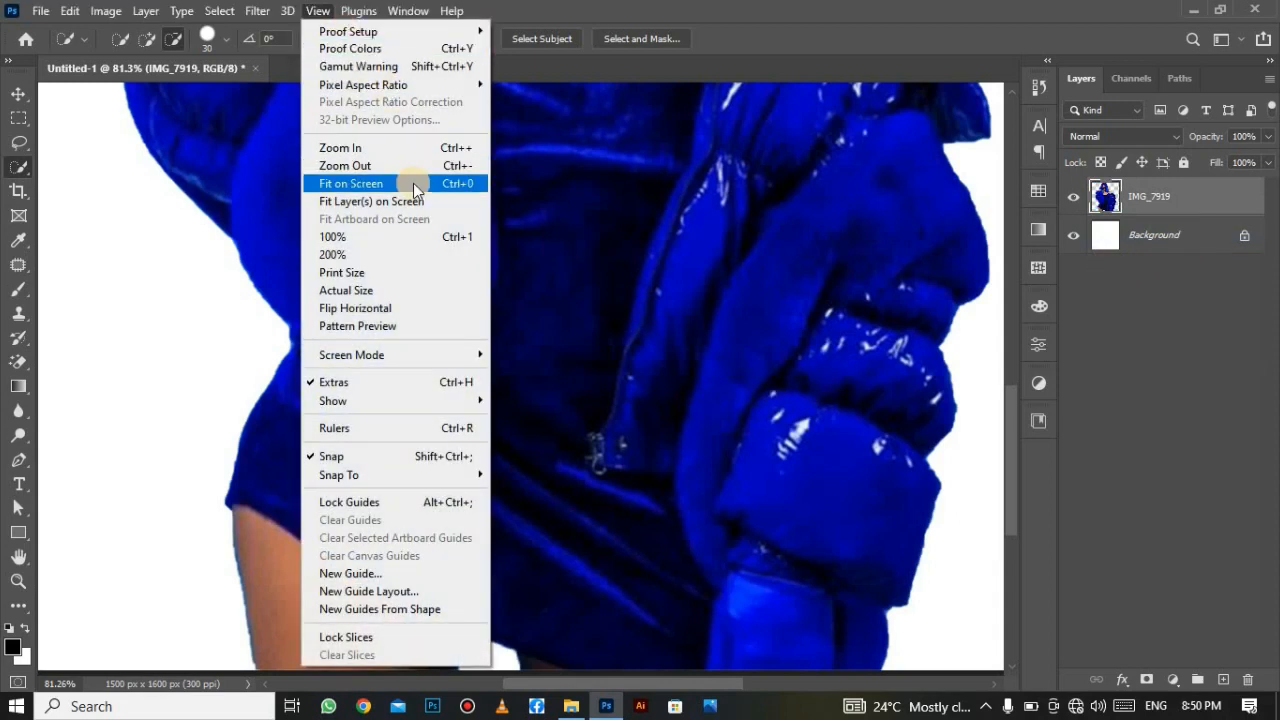
click(413, 183)
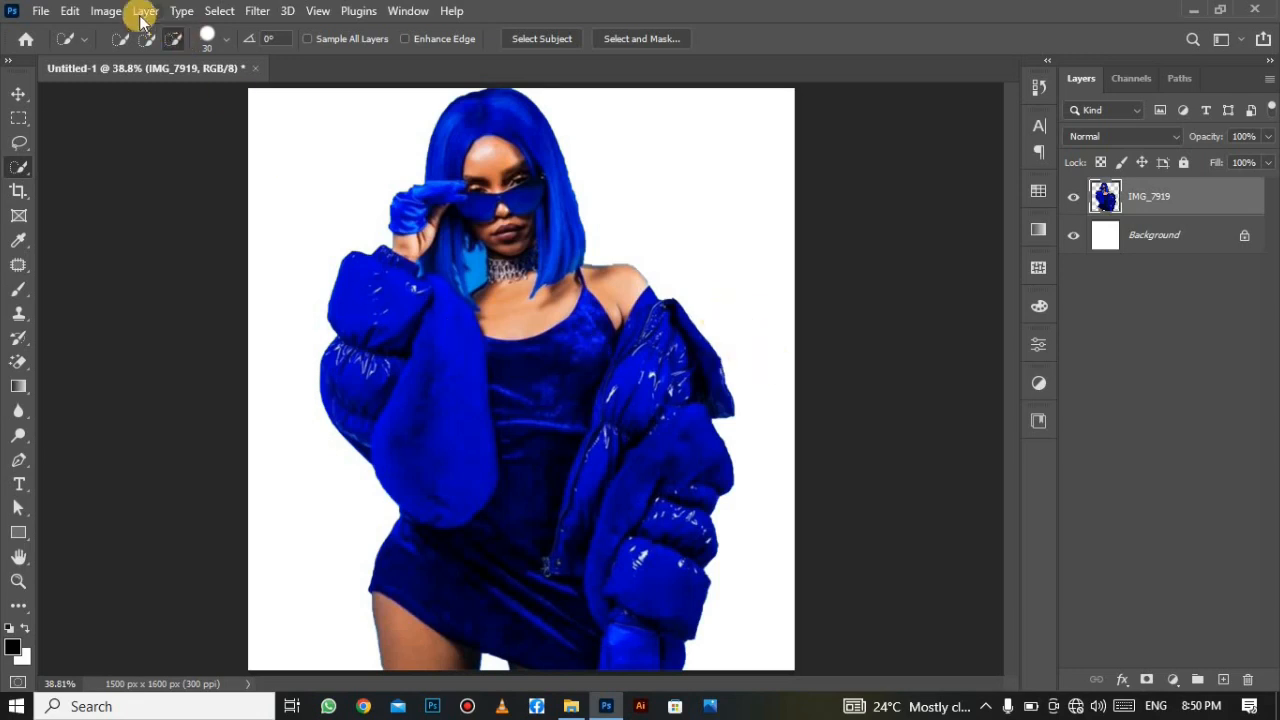
click(70, 10)
click(183, 419)
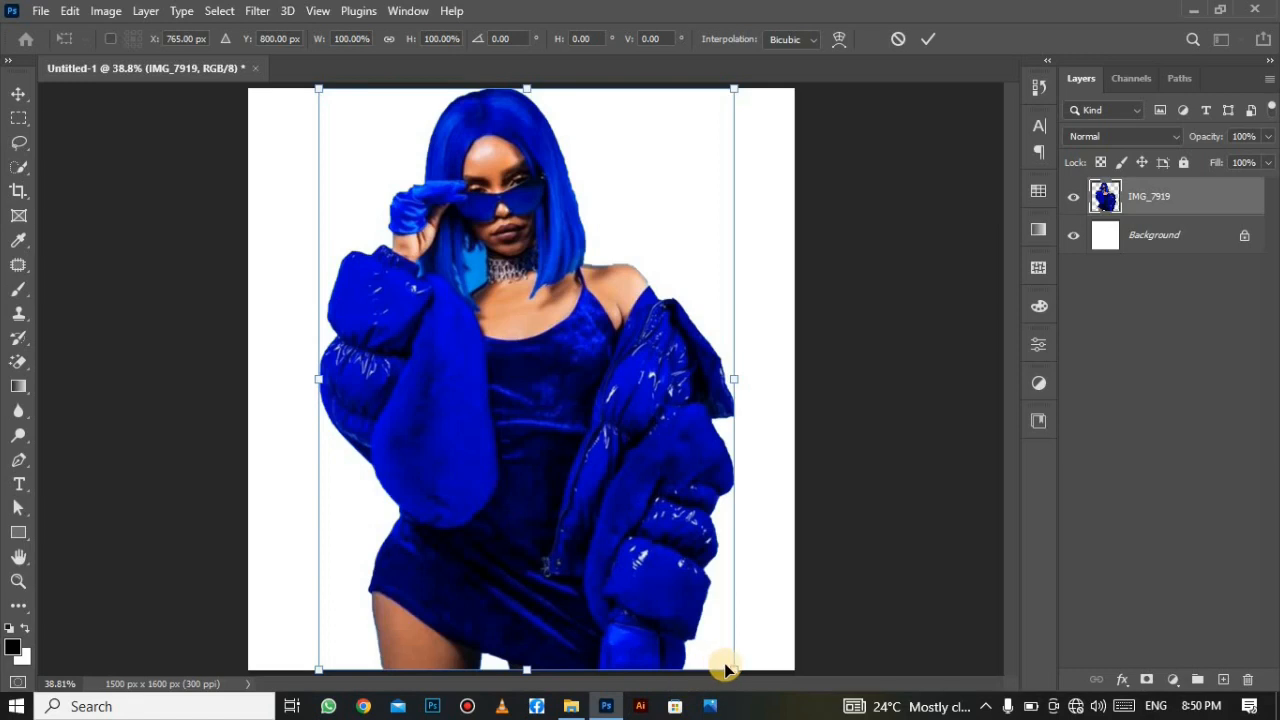
drag(720, 665, 628, 557)
drag(552, 415, 582, 474)
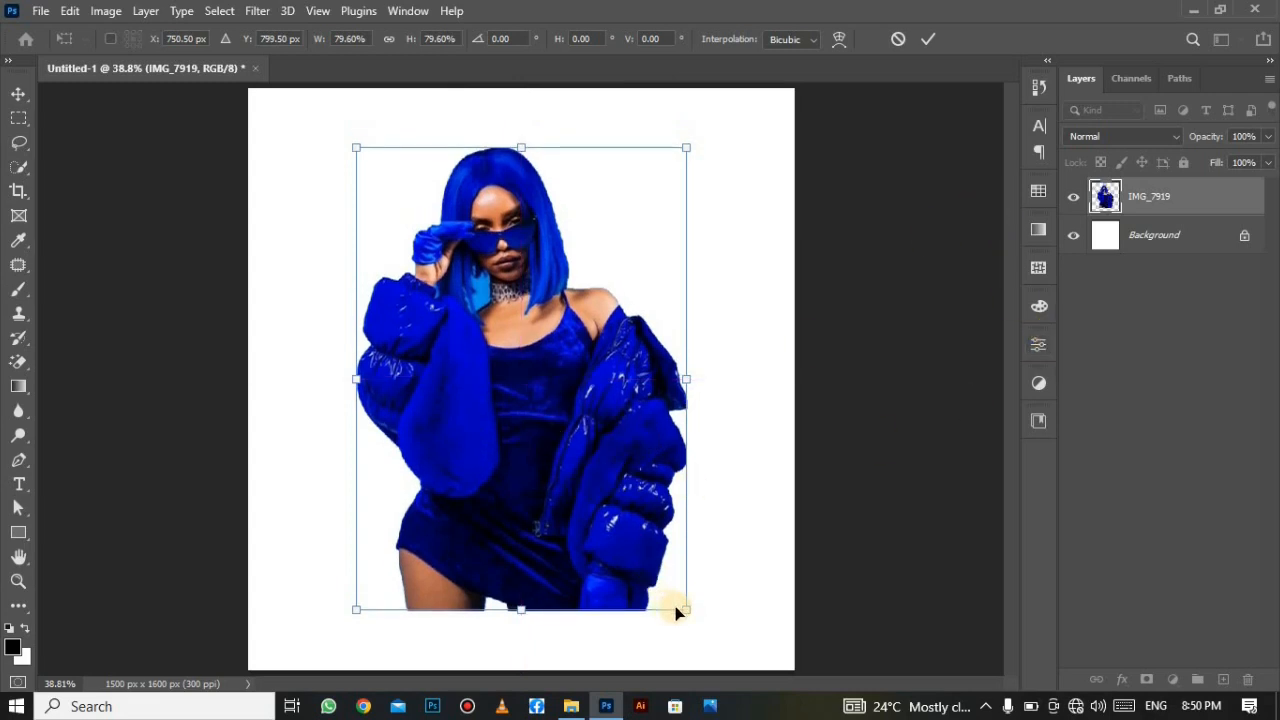
drag(667, 592, 632, 543)
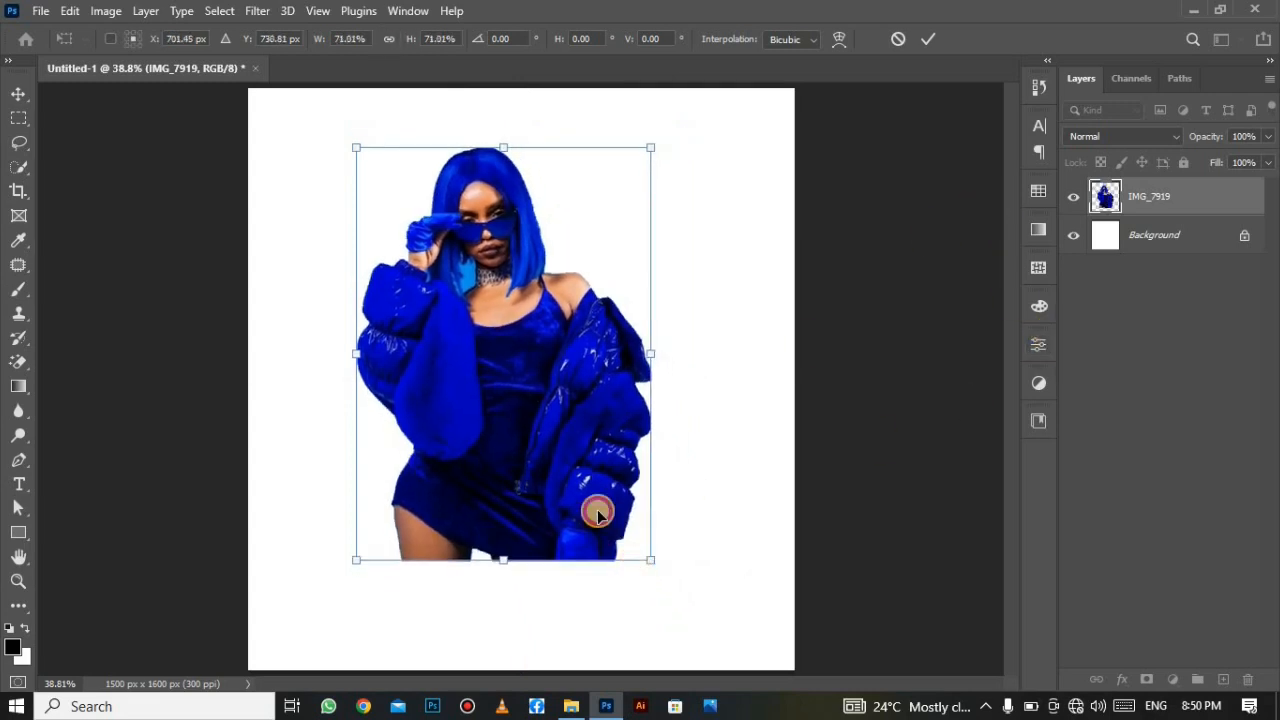
click(940, 38)
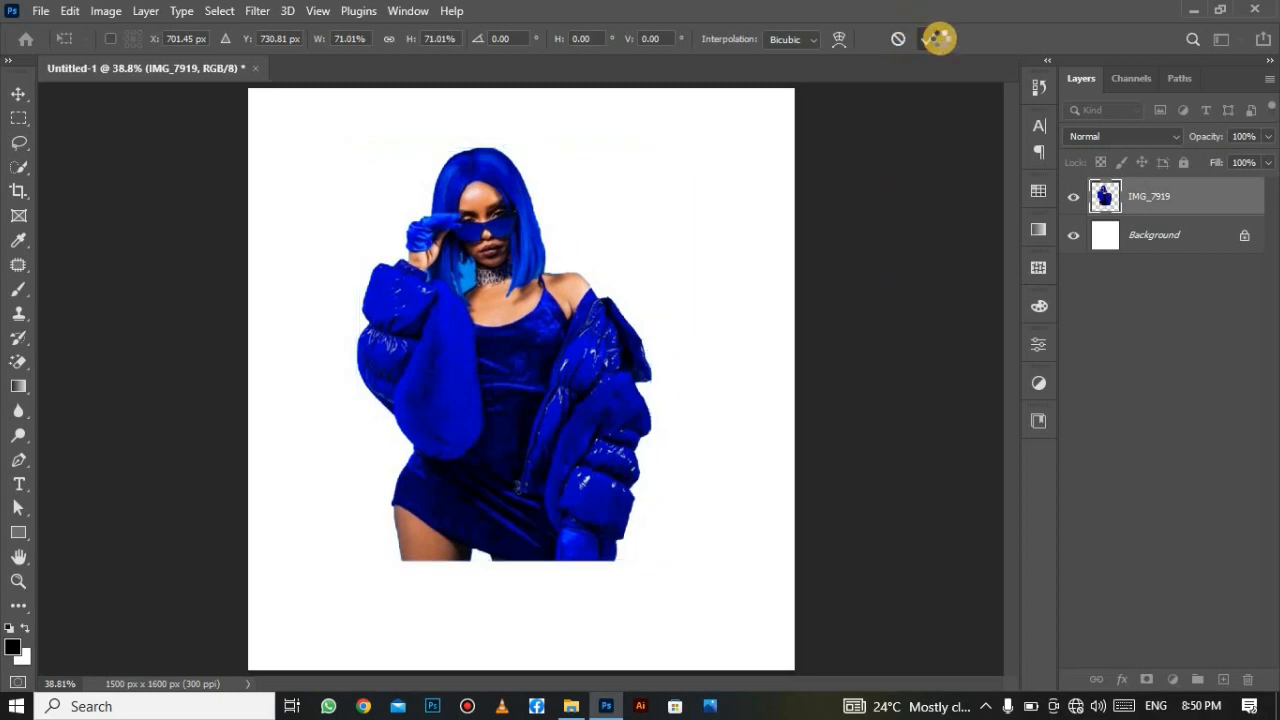
Select all and align the photo to the canvas's horizontal and vertical centres.
key(w)
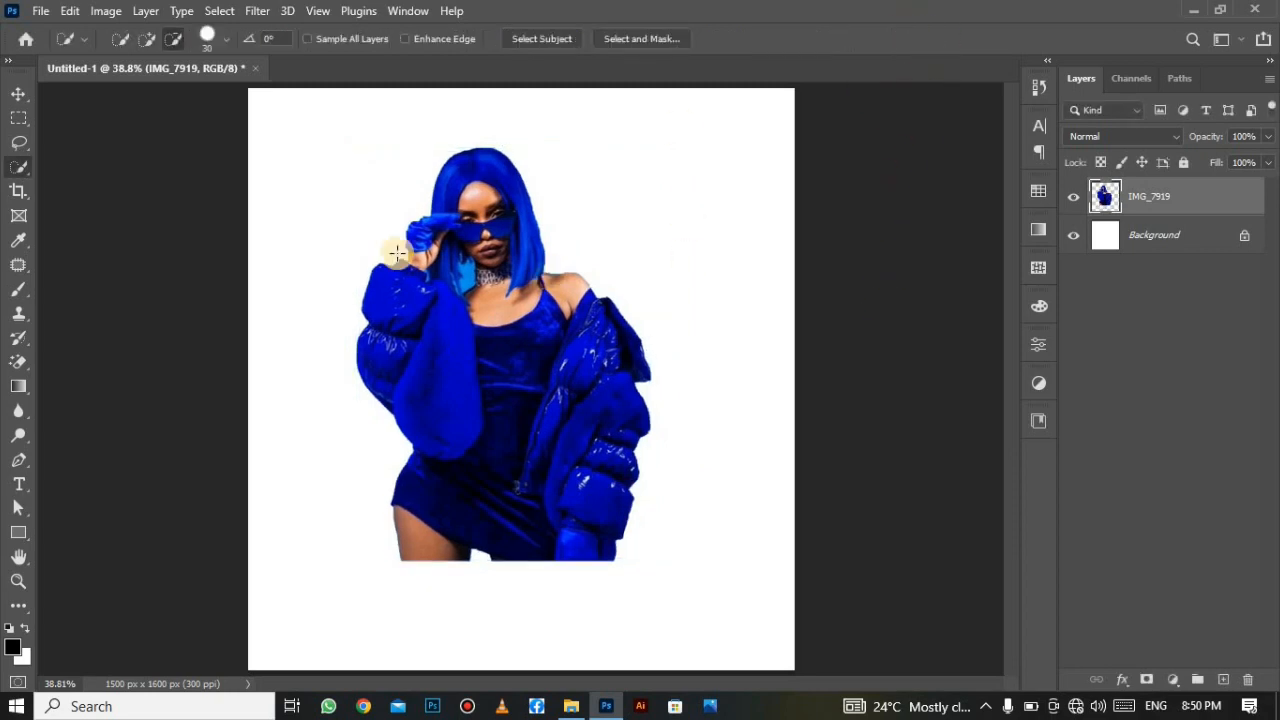
click(220, 11)
click(230, 24)
click(227, 18)
click(234, 26)
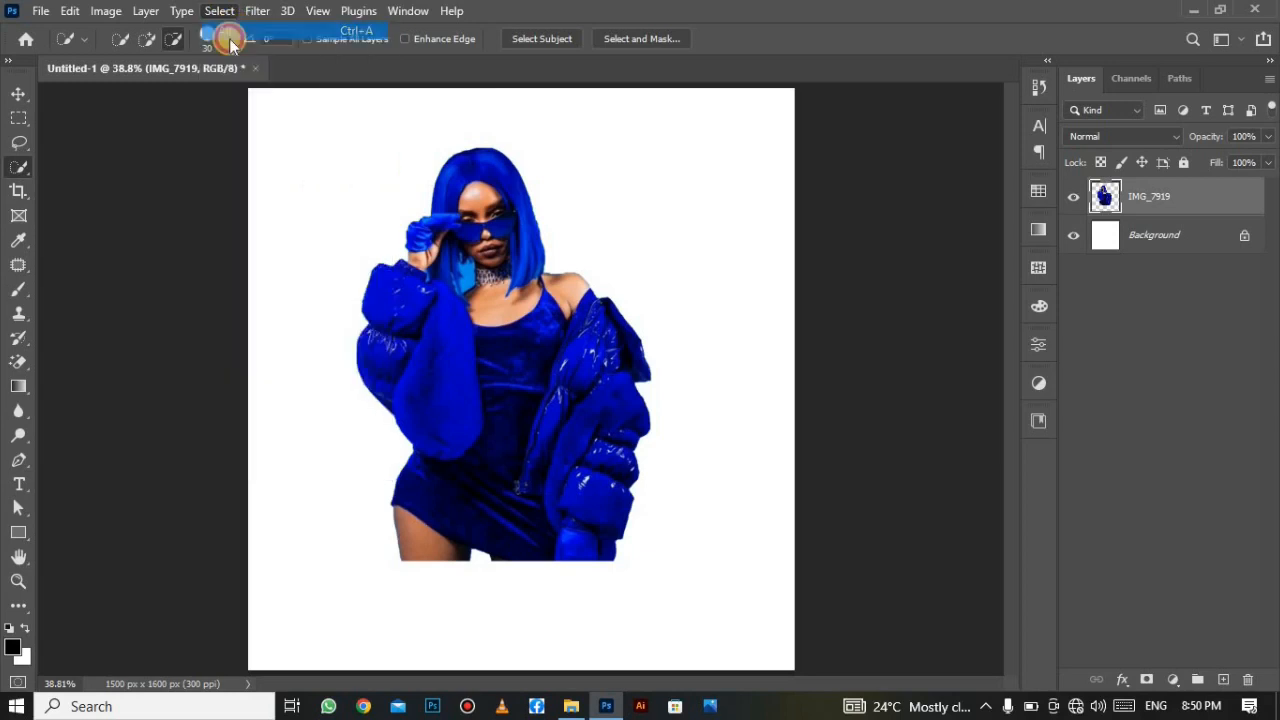
click(17, 93)
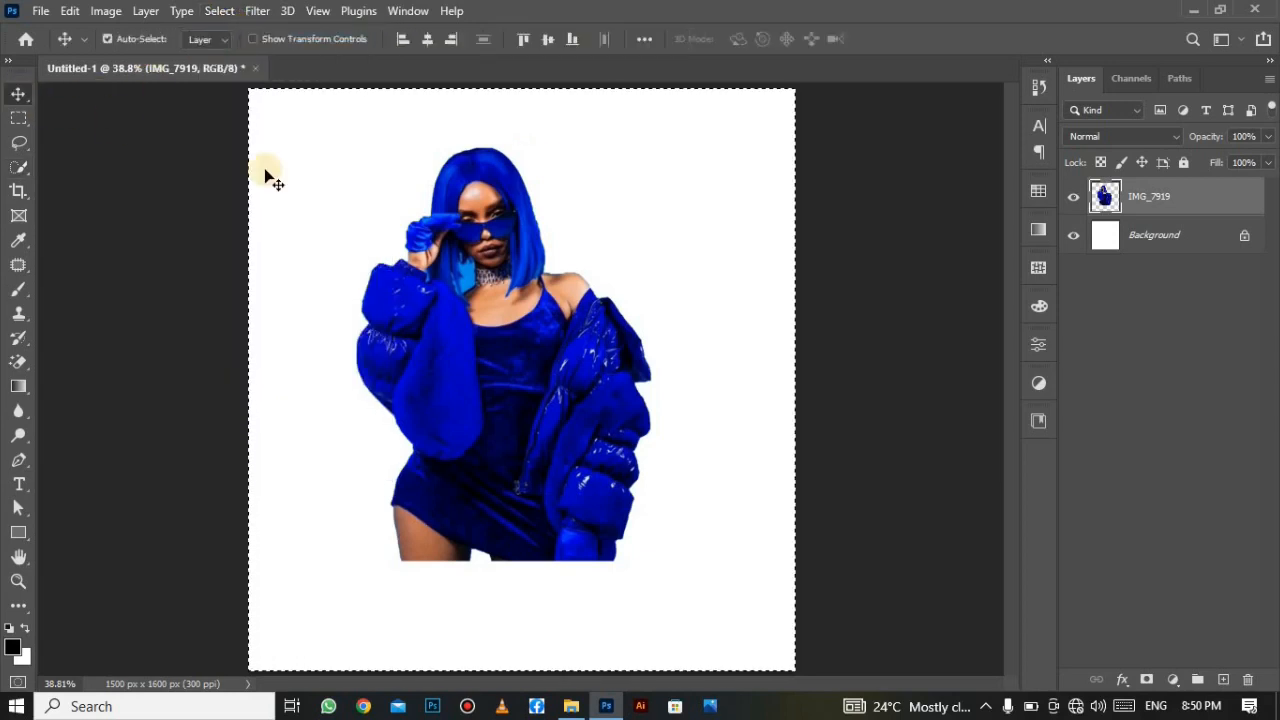
click(500, 318)
click(107, 39)
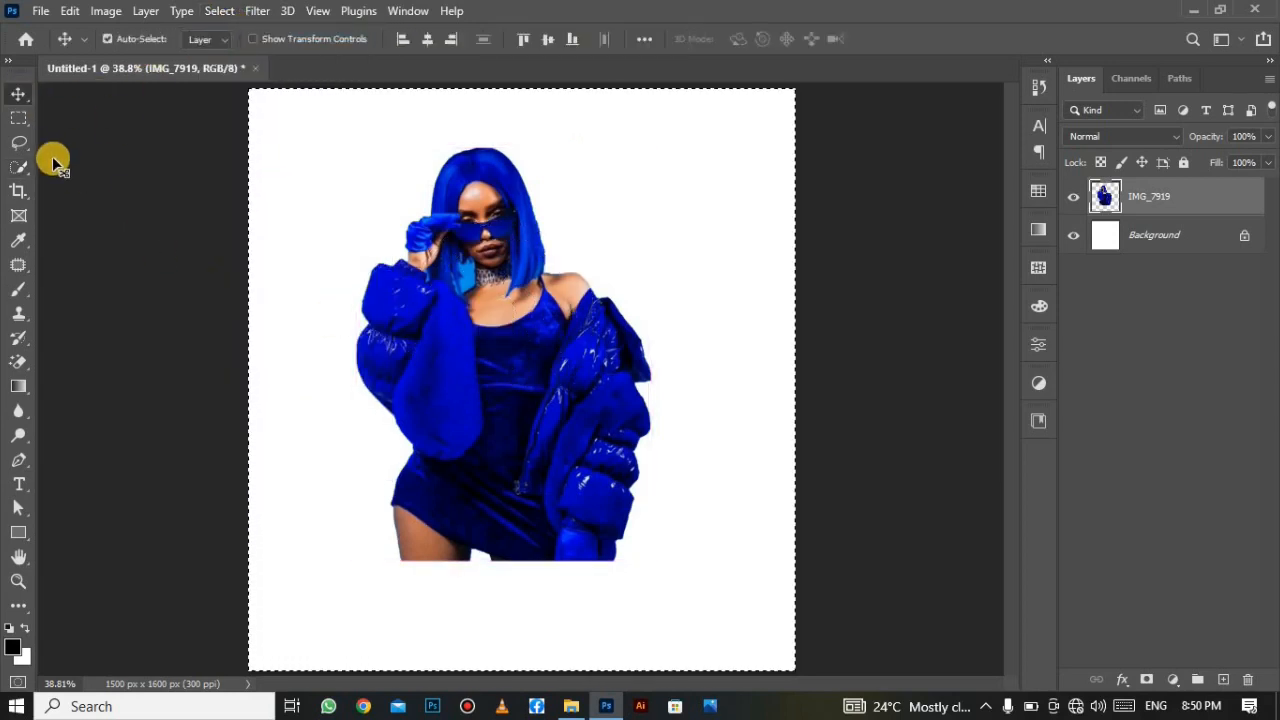
click(426, 42)
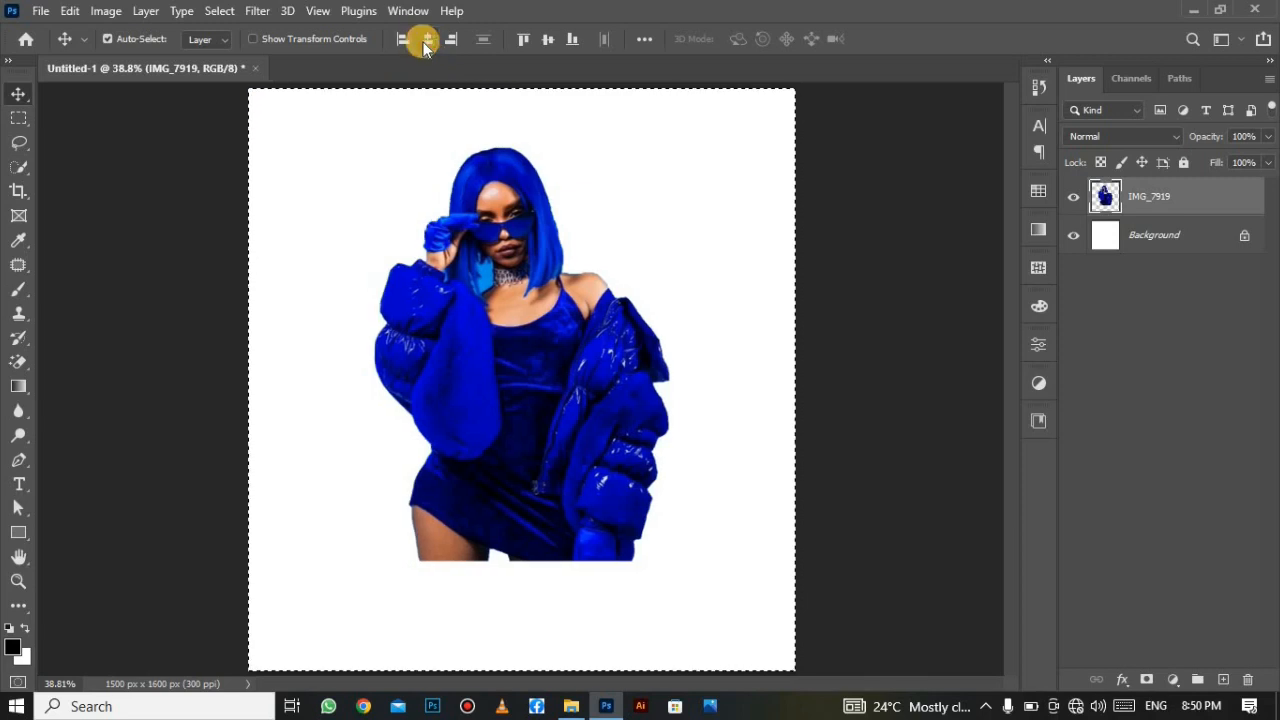
click(546, 40)
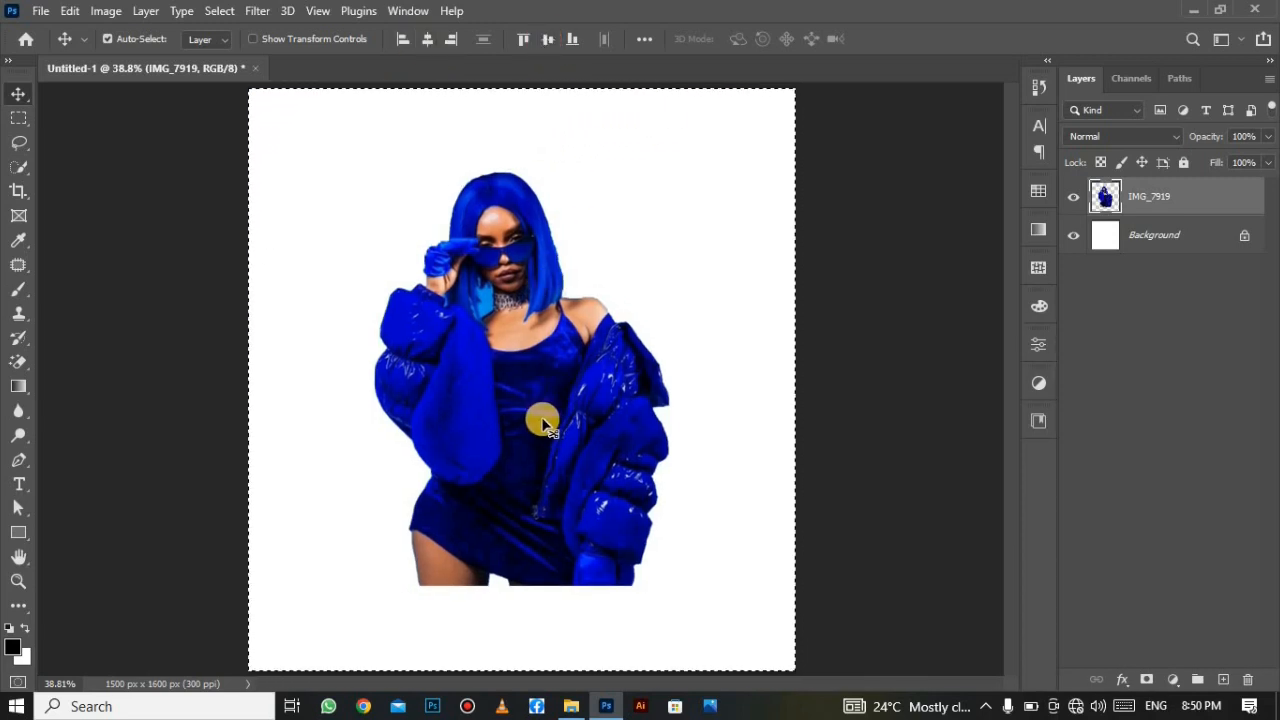
Deselect and add a new empty Layer 1 above the photo.
click(220, 10)
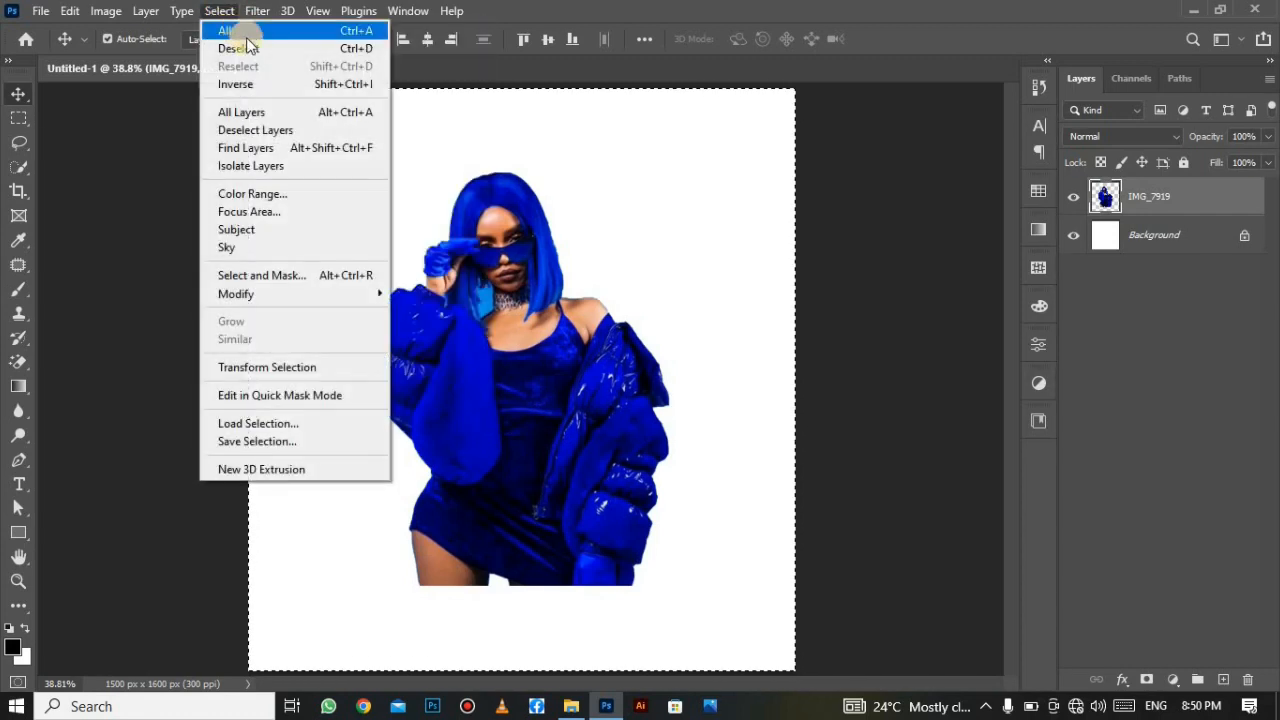
click(245, 48)
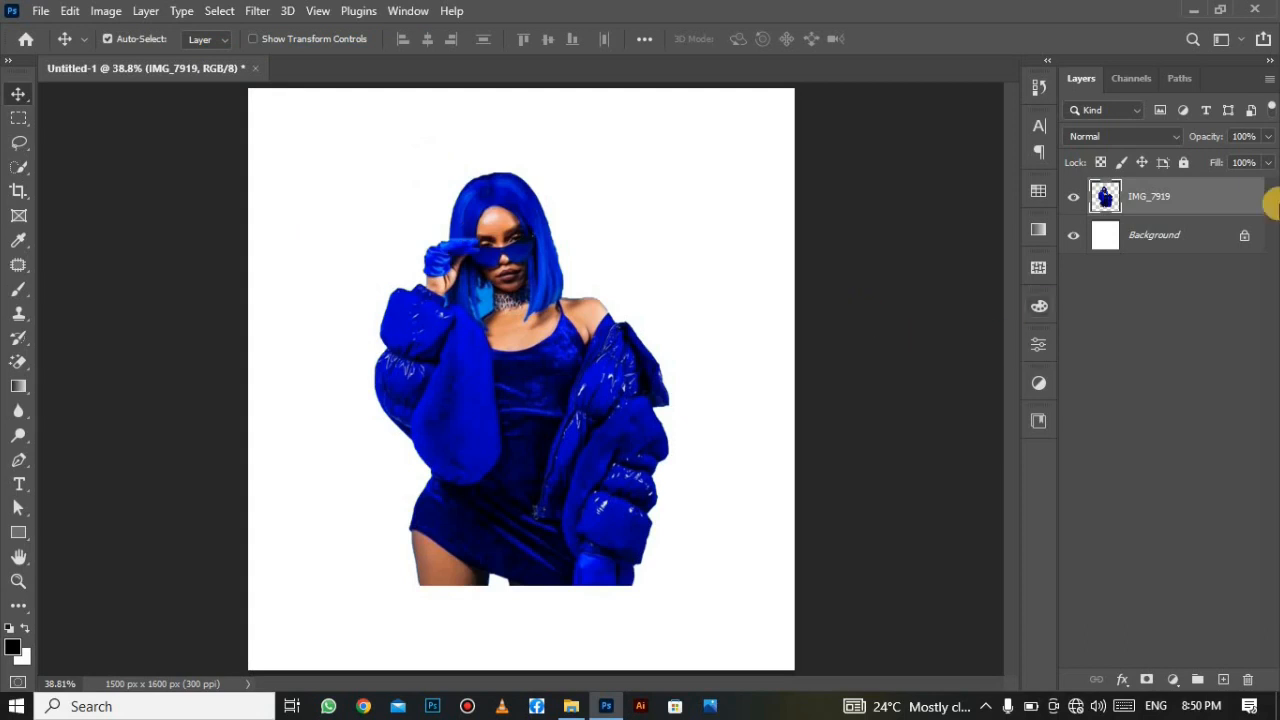
click(1223, 679)
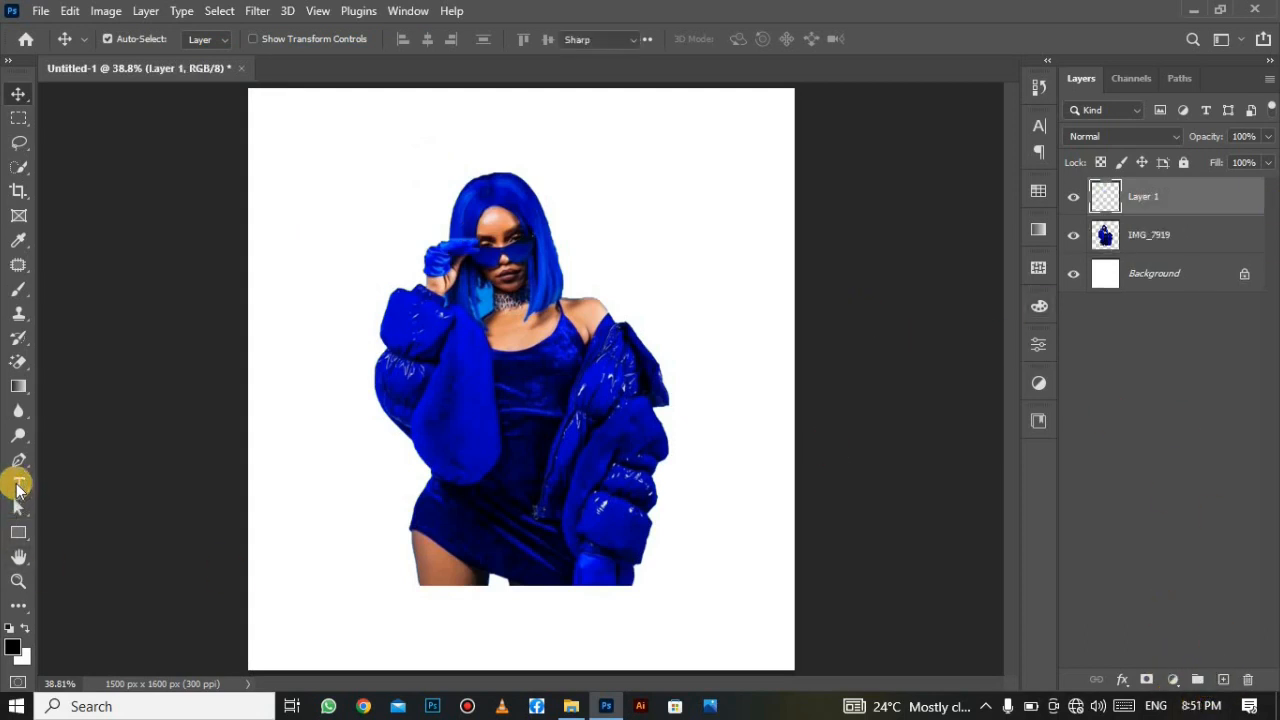
Choose the Horizontal Type Tool and set its text colour to #3e2ea0.
click(18, 485)
click(72, 484)
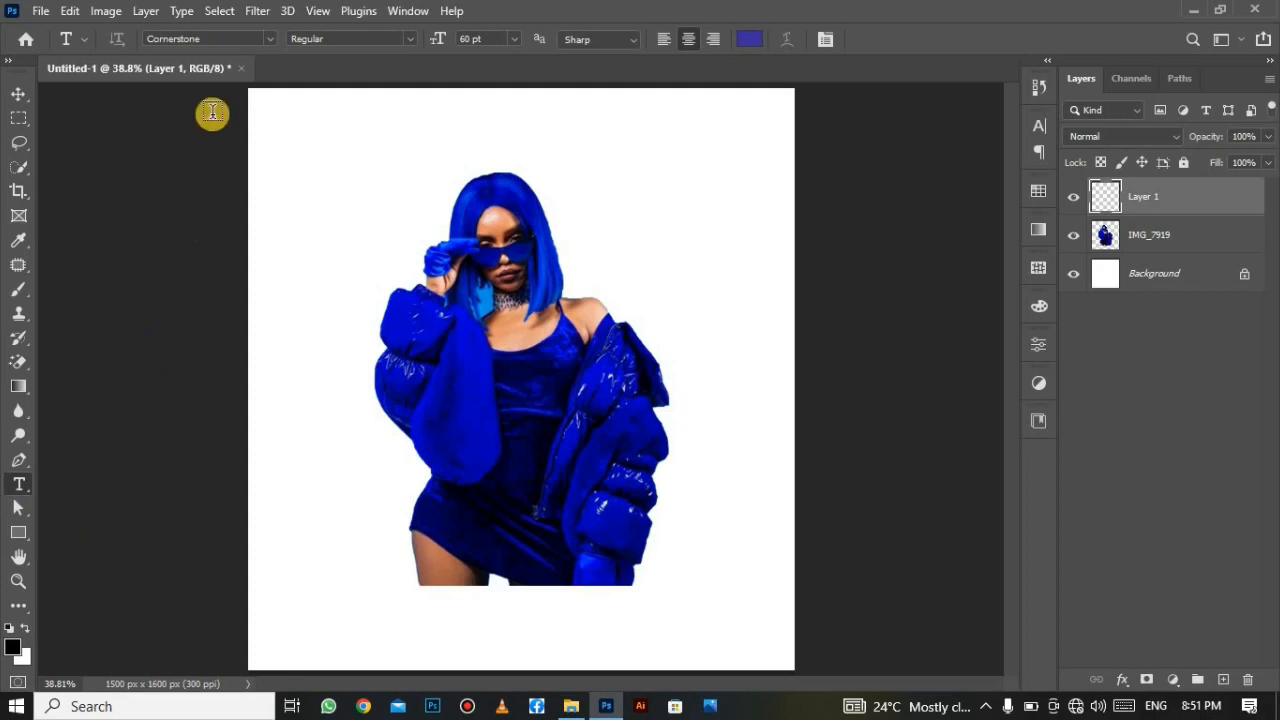
click(750, 38)
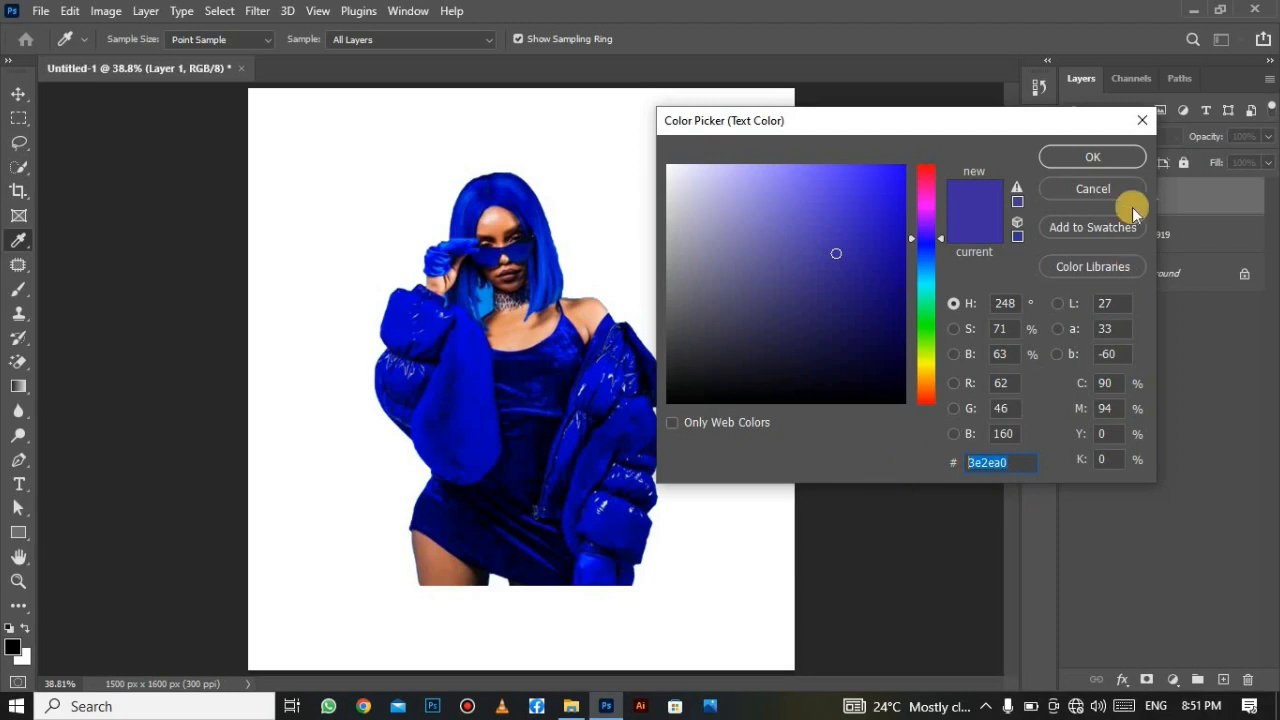
click(1097, 157)
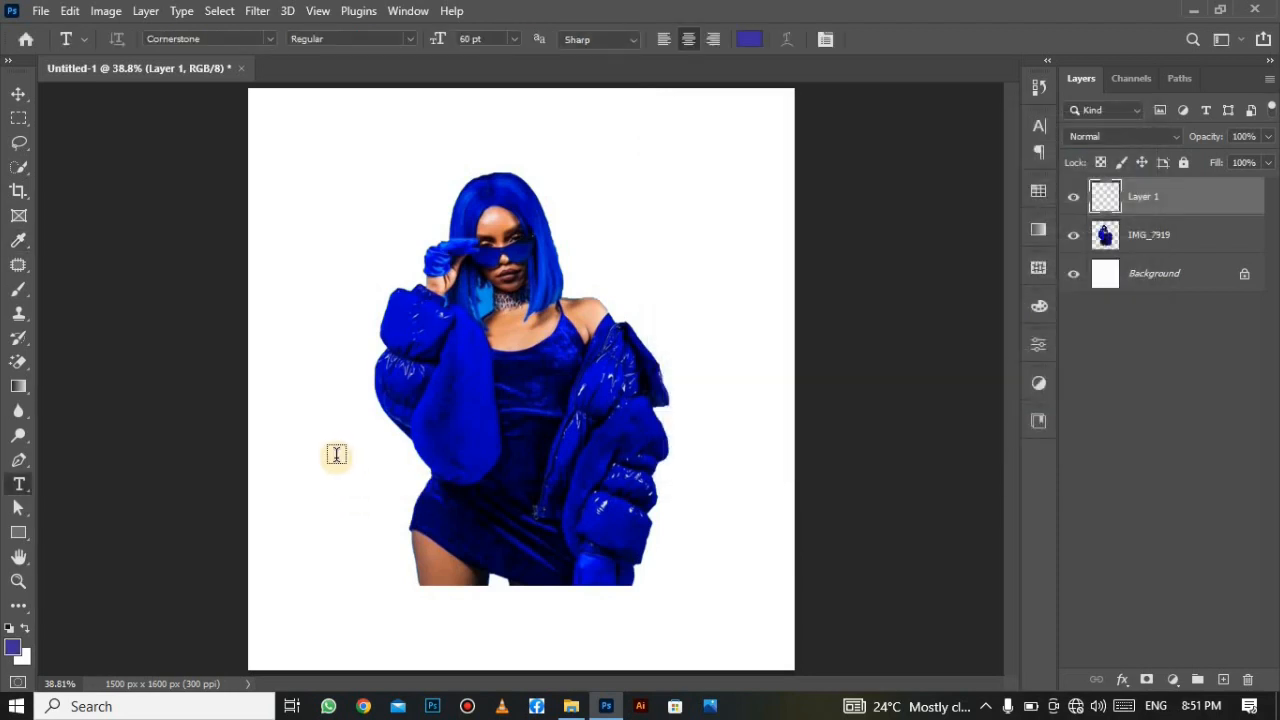
Type FRIDAY on the canvas and move it up over the woman's face.
click(335, 453)
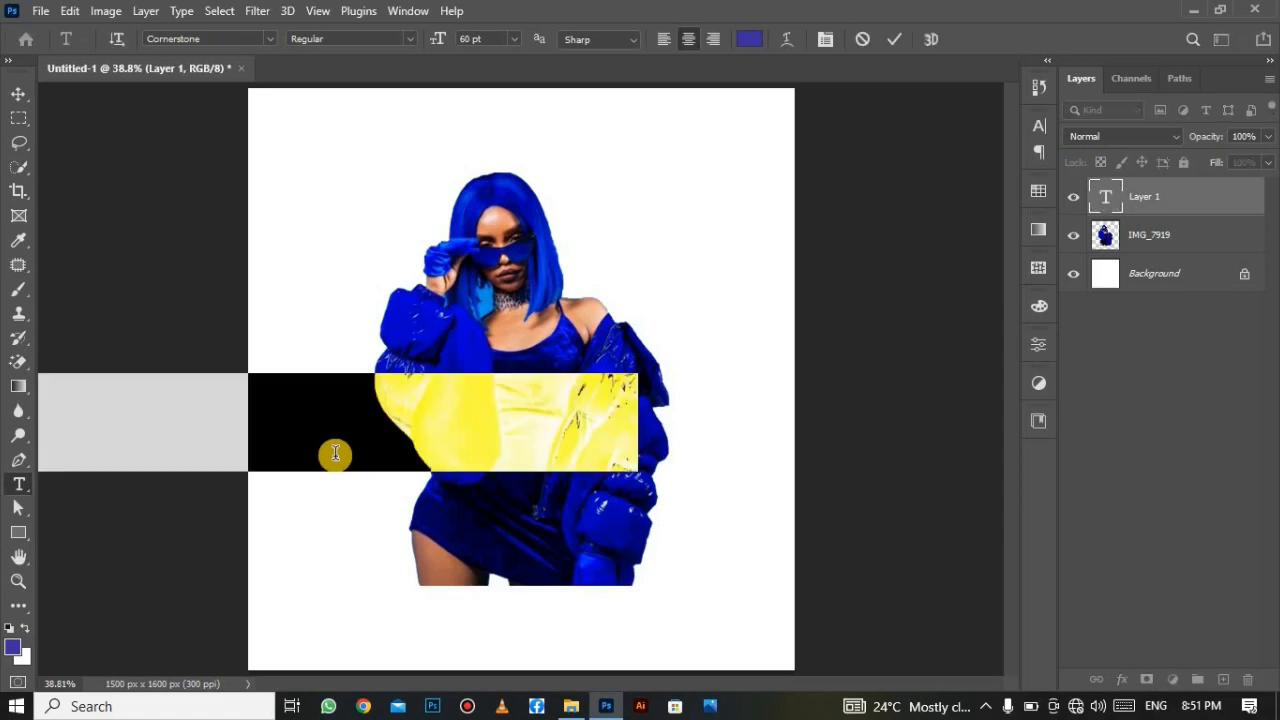
click(335, 453)
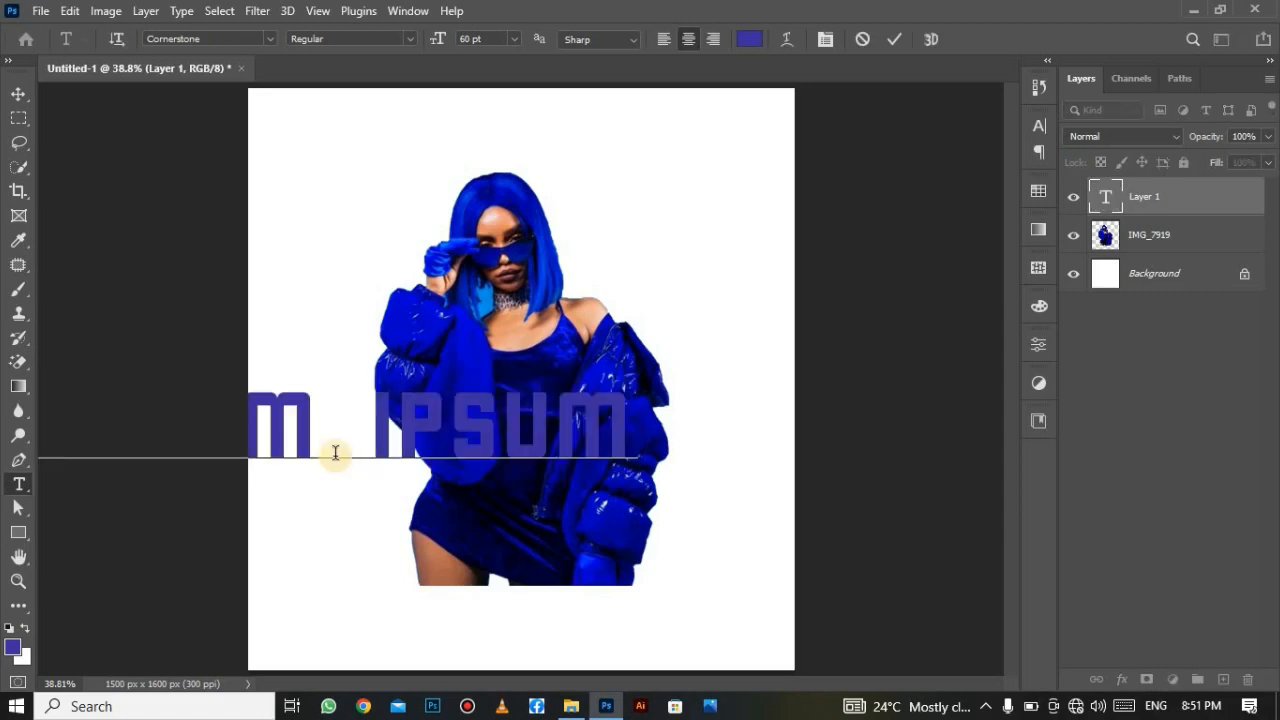
key(ctrl+a)
text(FRIDAY)
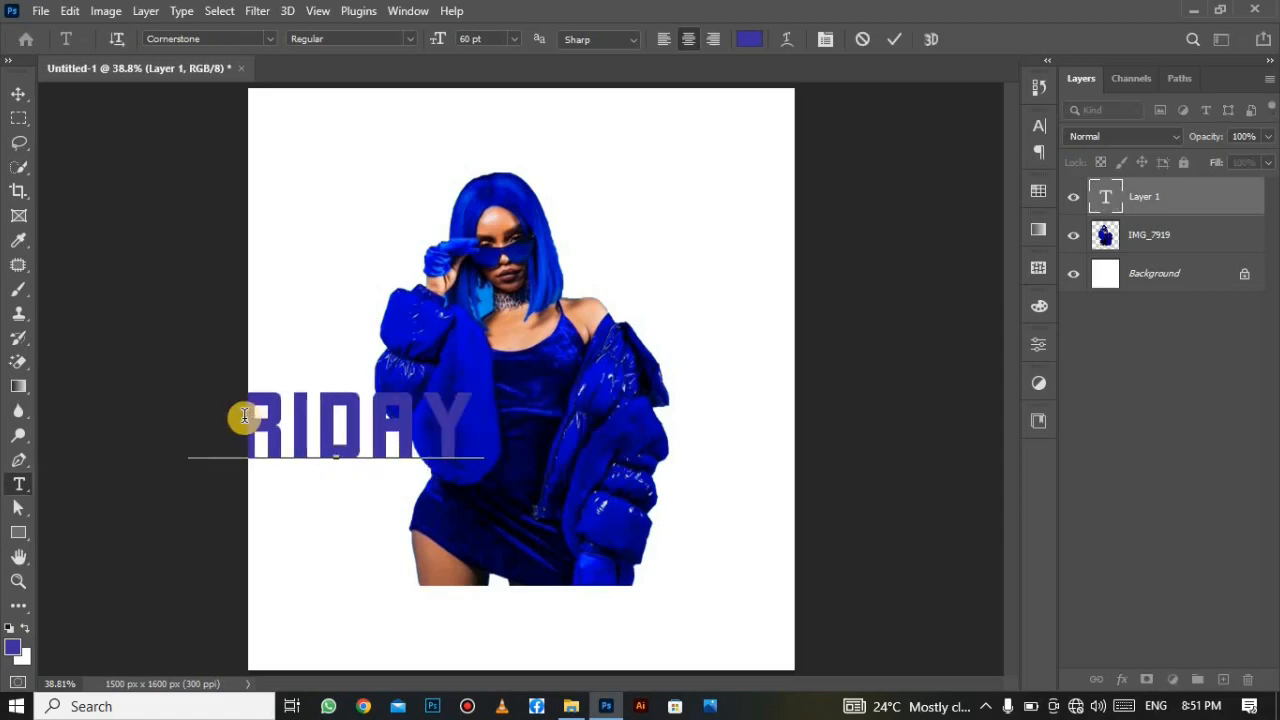
drag(340, 488, 397, 500)
right_click(392, 497)
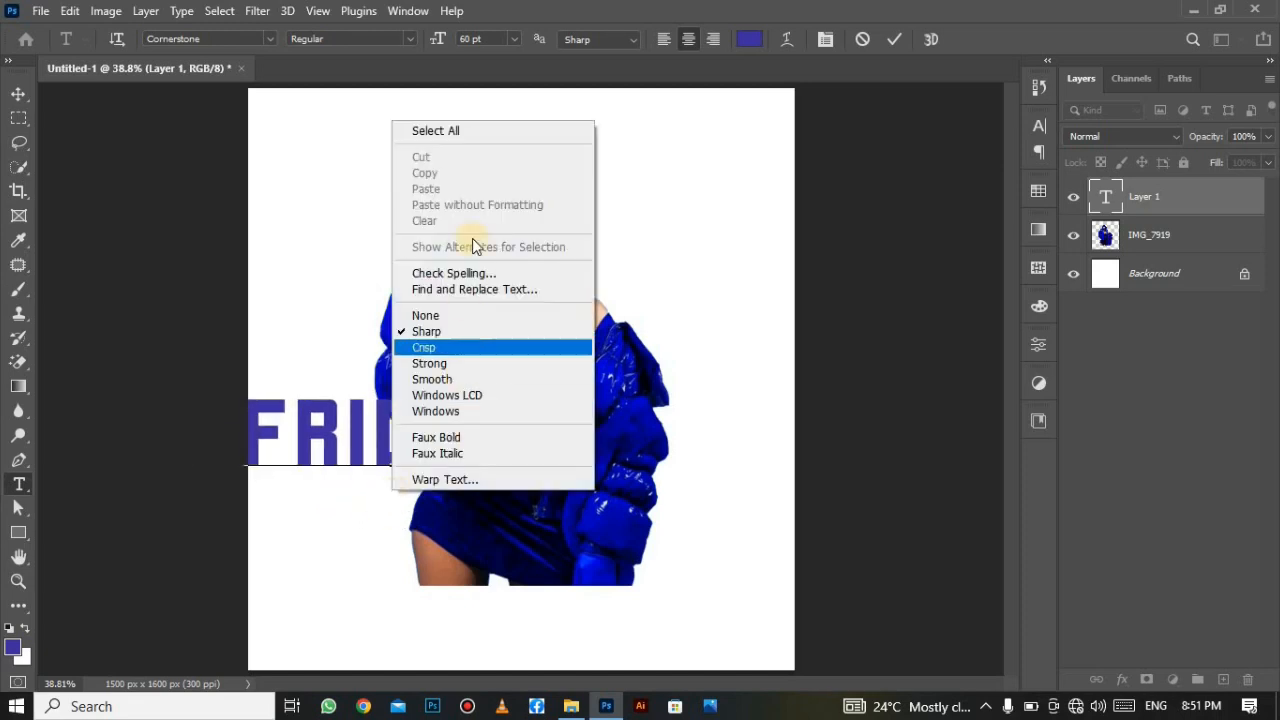
click(472, 131)
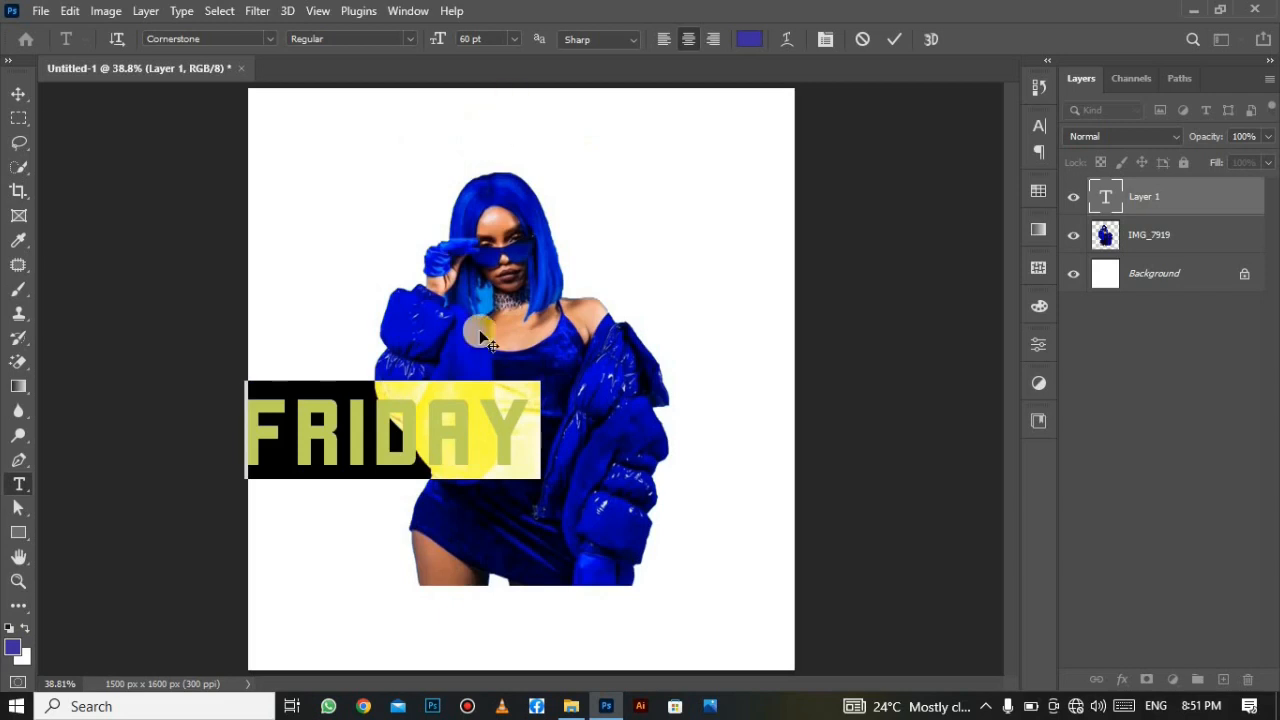
drag(349, 569, 486, 399)
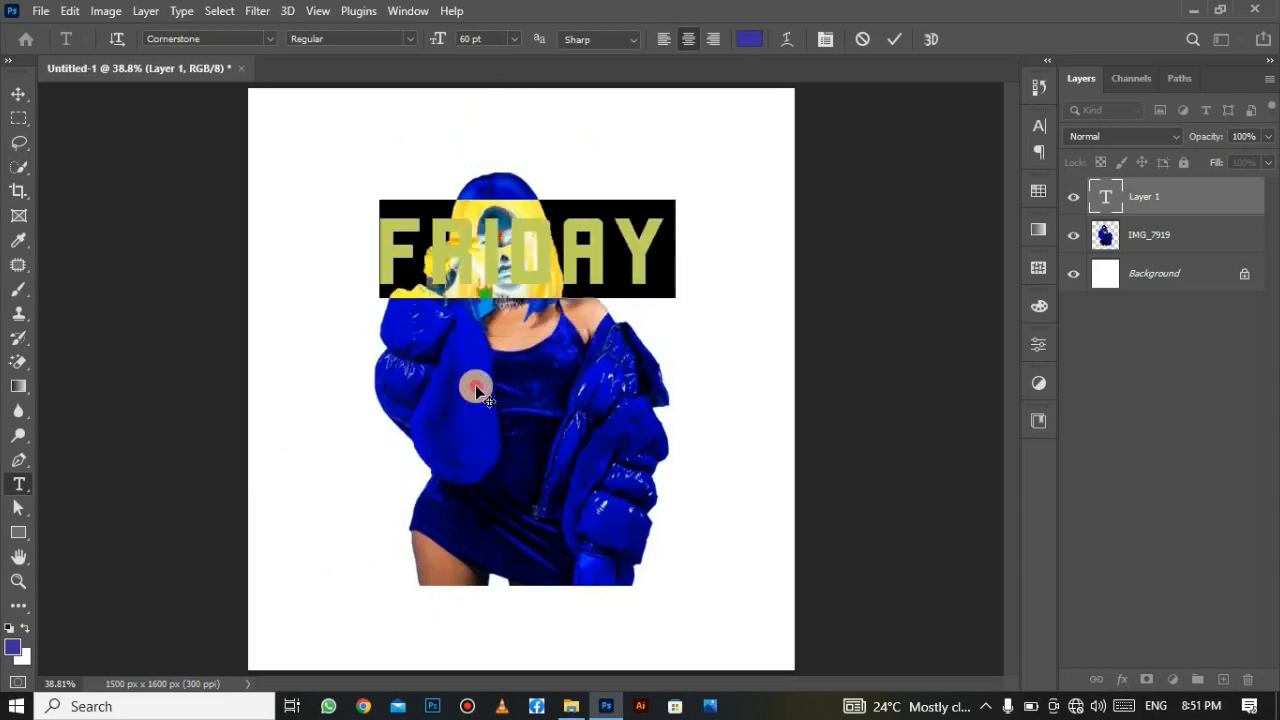
click(891, 42)
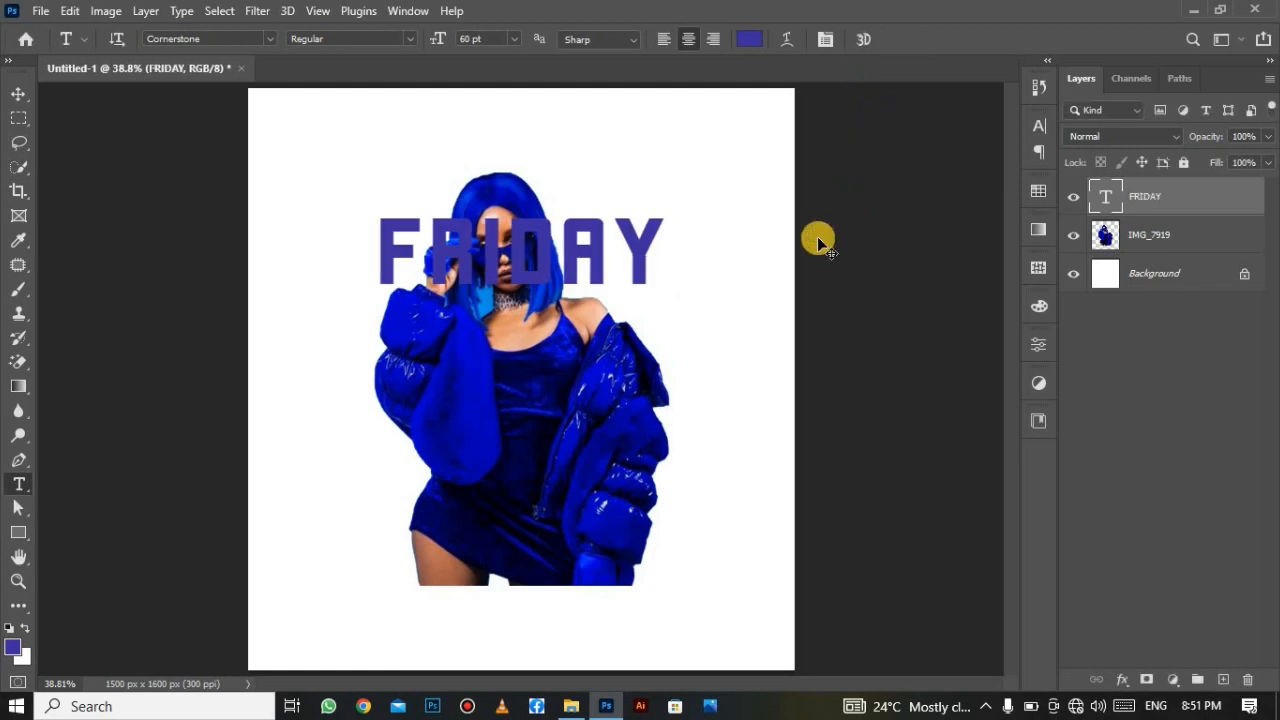
Enlarge FRIDAY to about 165% and centre it horizontally on the canvas.
key(ctrl+t)
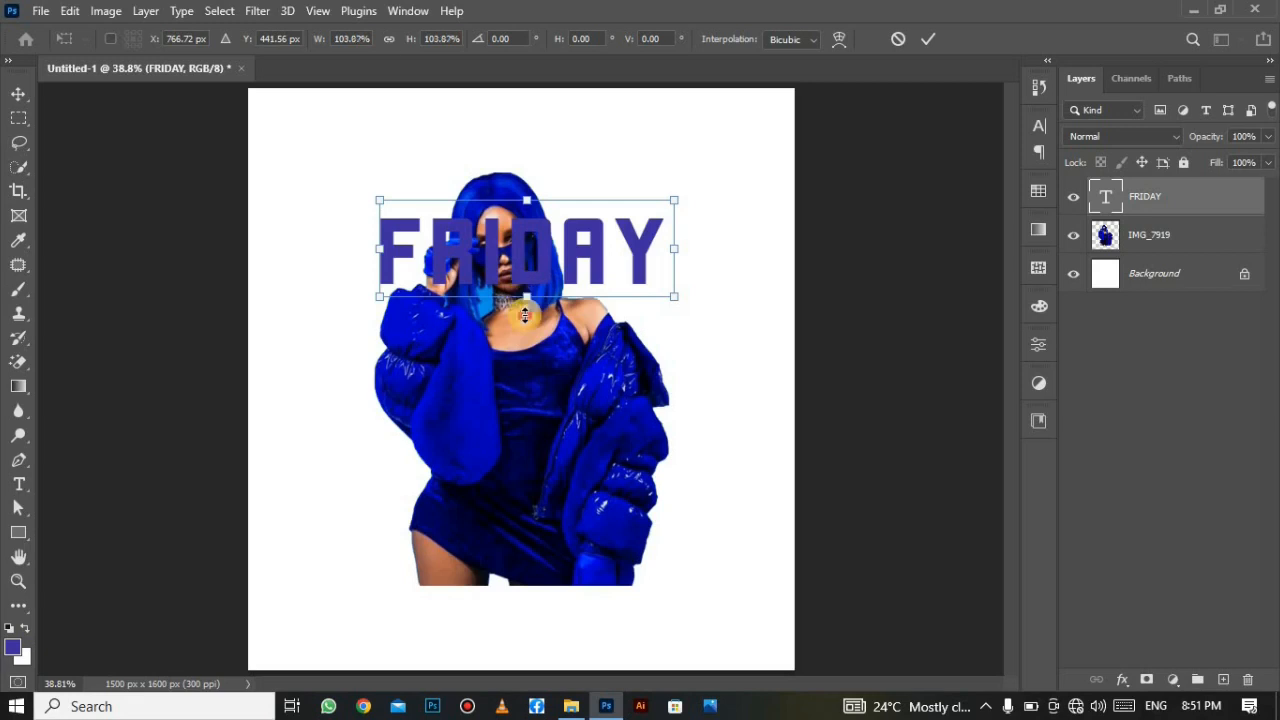
drag(524, 316, 620, 210)
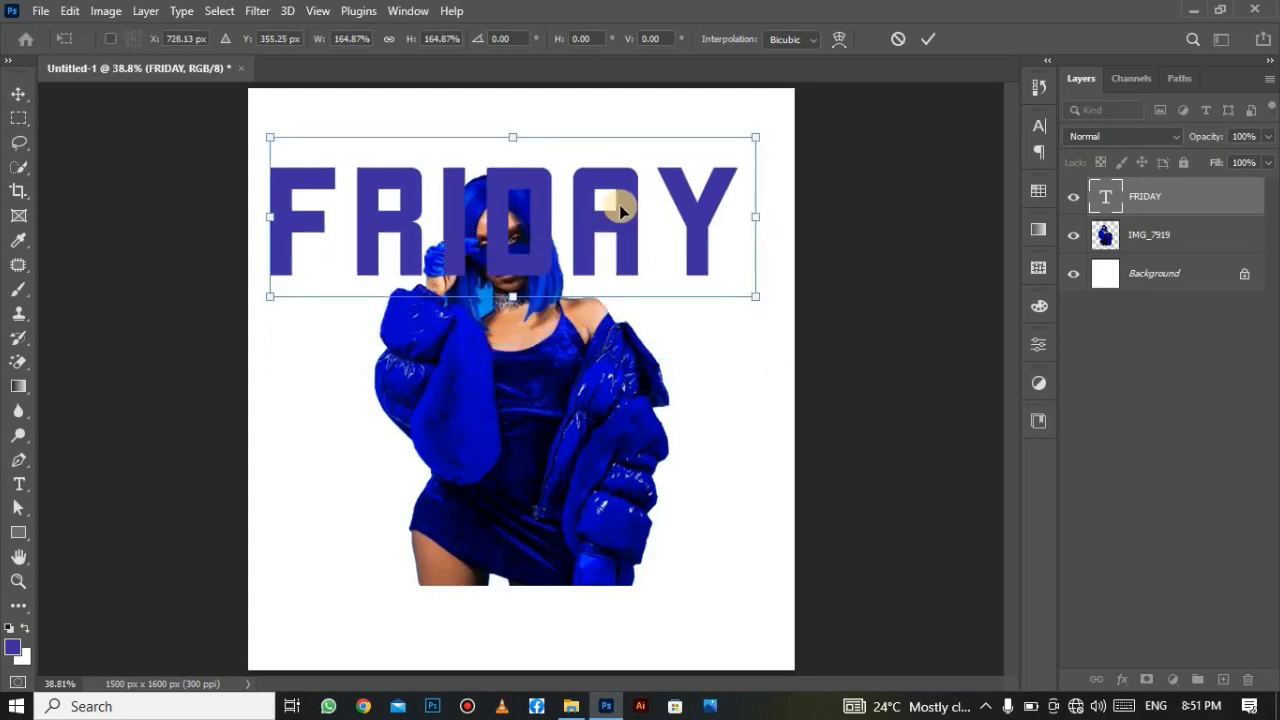
drag(503, 229, 505, 229)
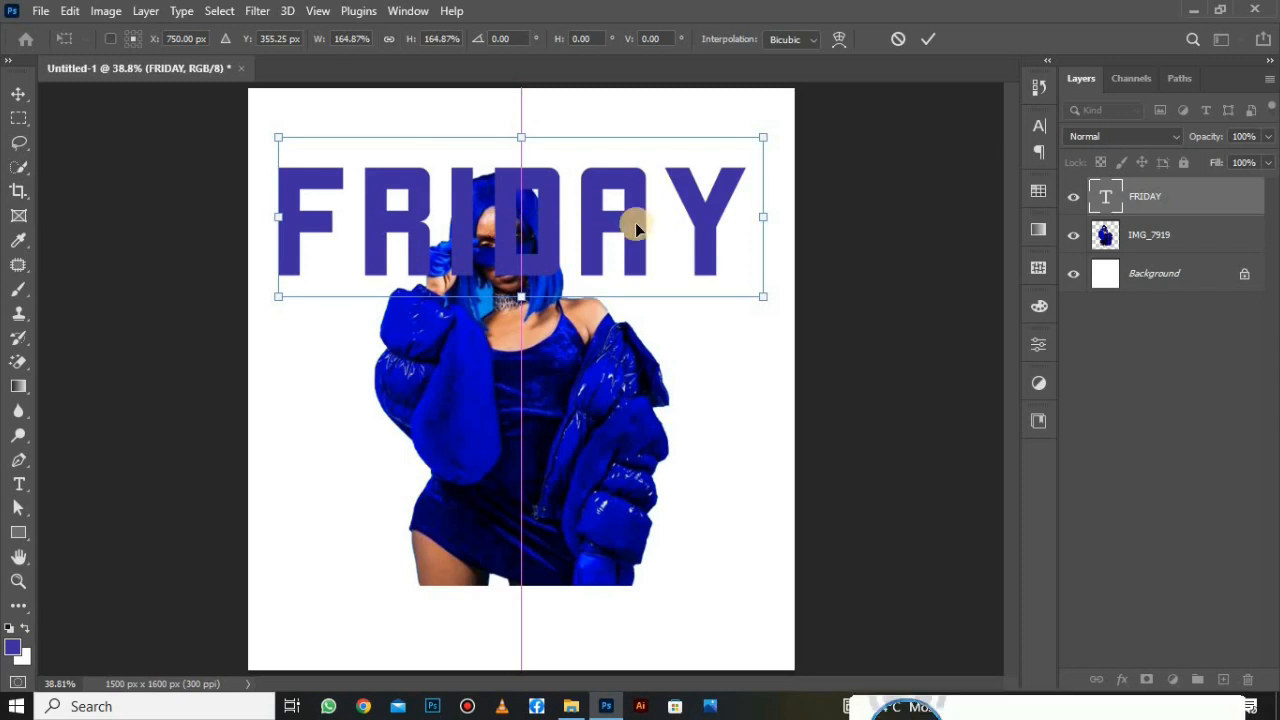
click(929, 42)
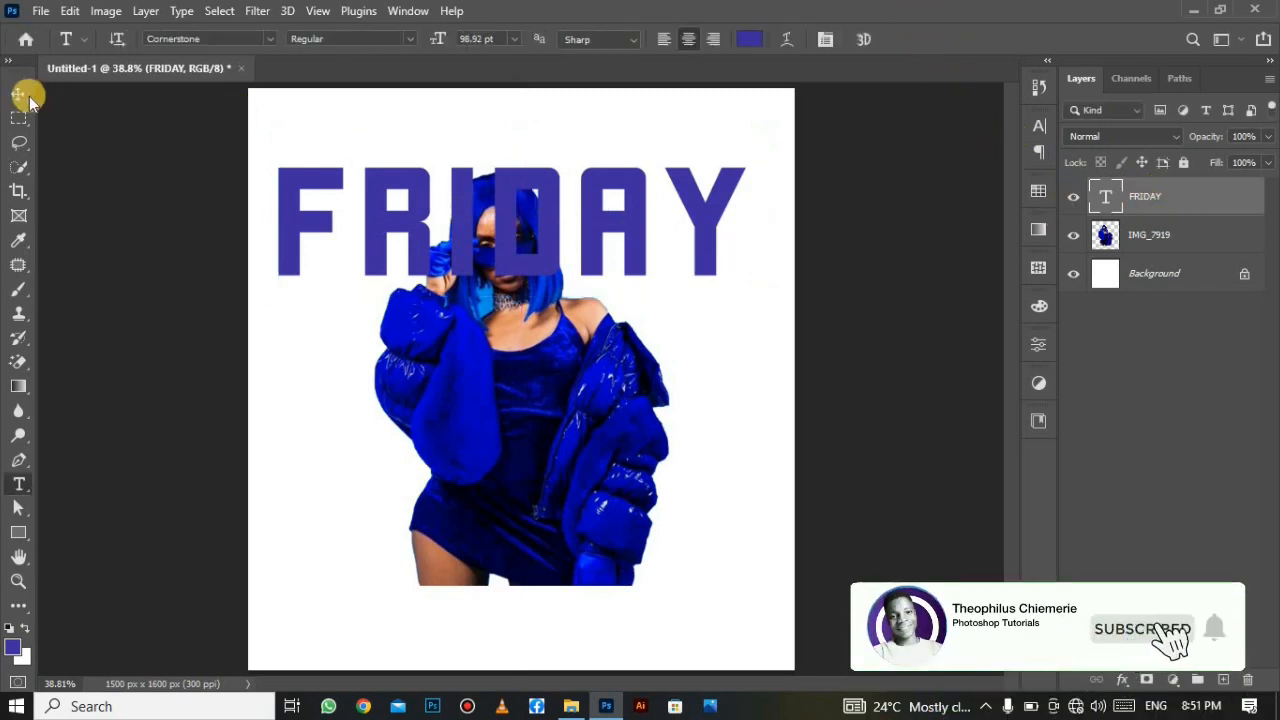
click(19, 93)
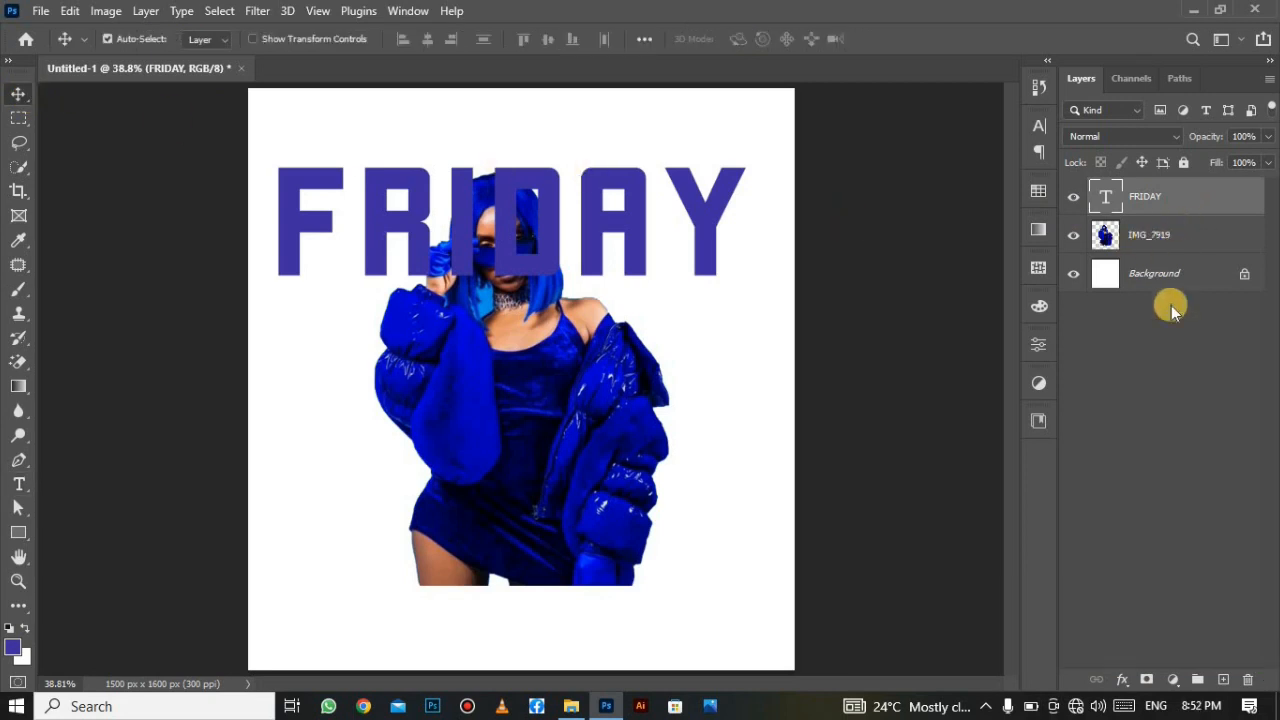
Add a Gradient Overlay to FRIDAY using a dark navy-to-purple preset.
click(1122, 677)
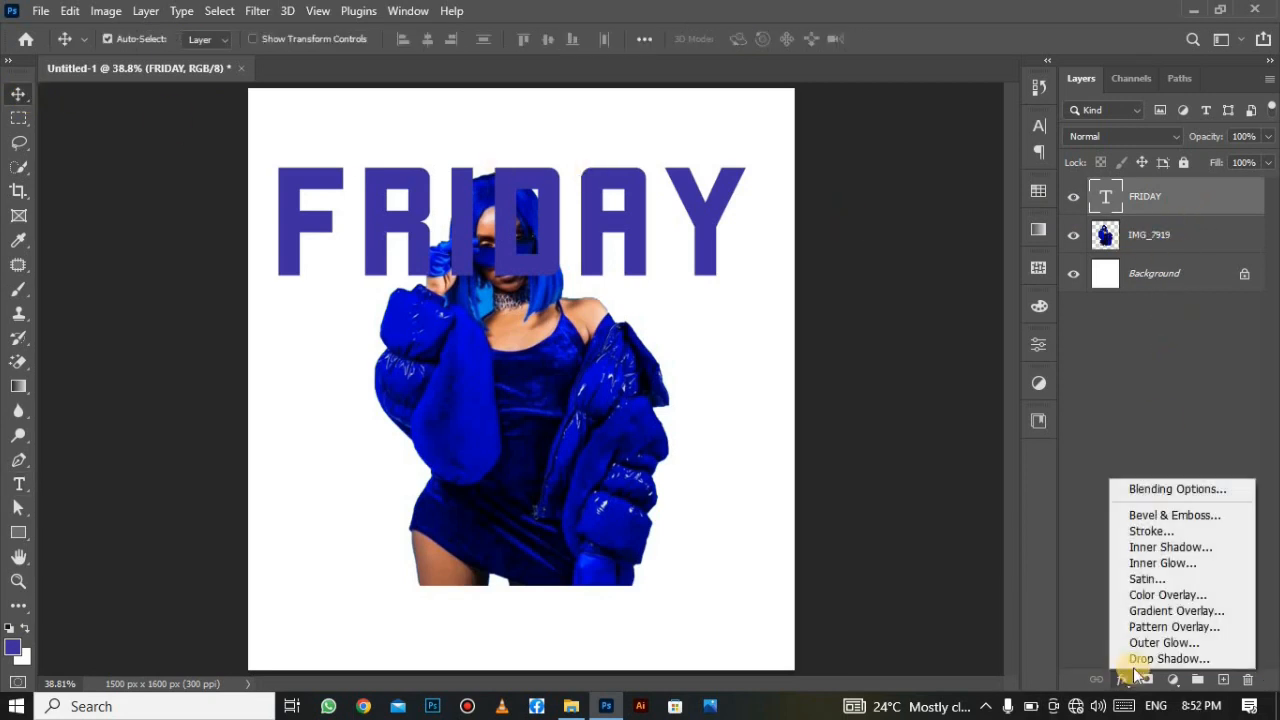
click(1138, 487)
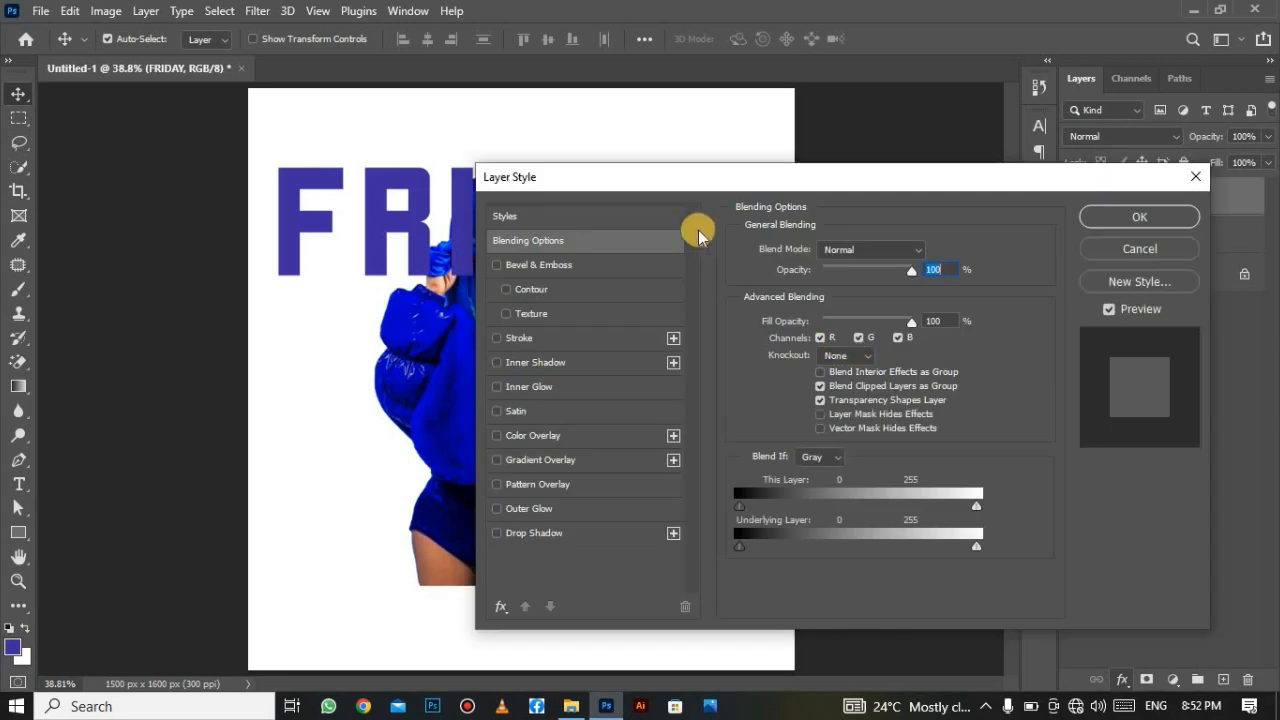
click(577, 466)
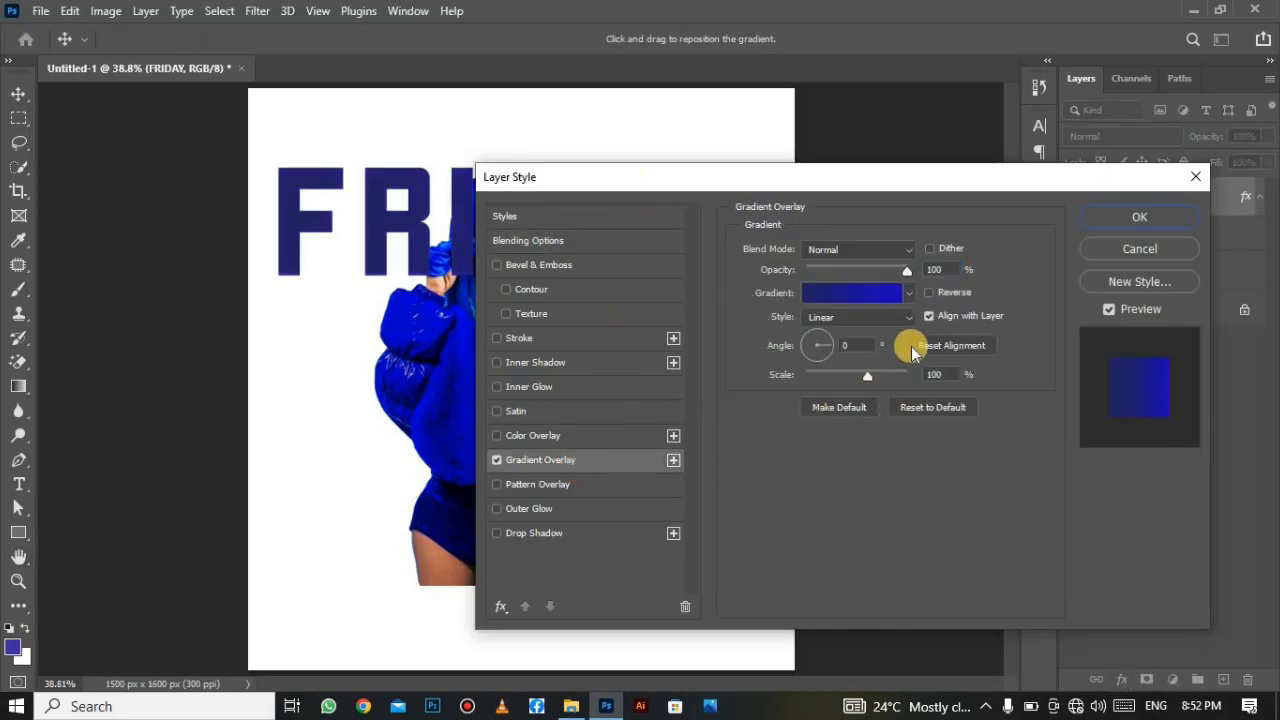
click(866, 298)
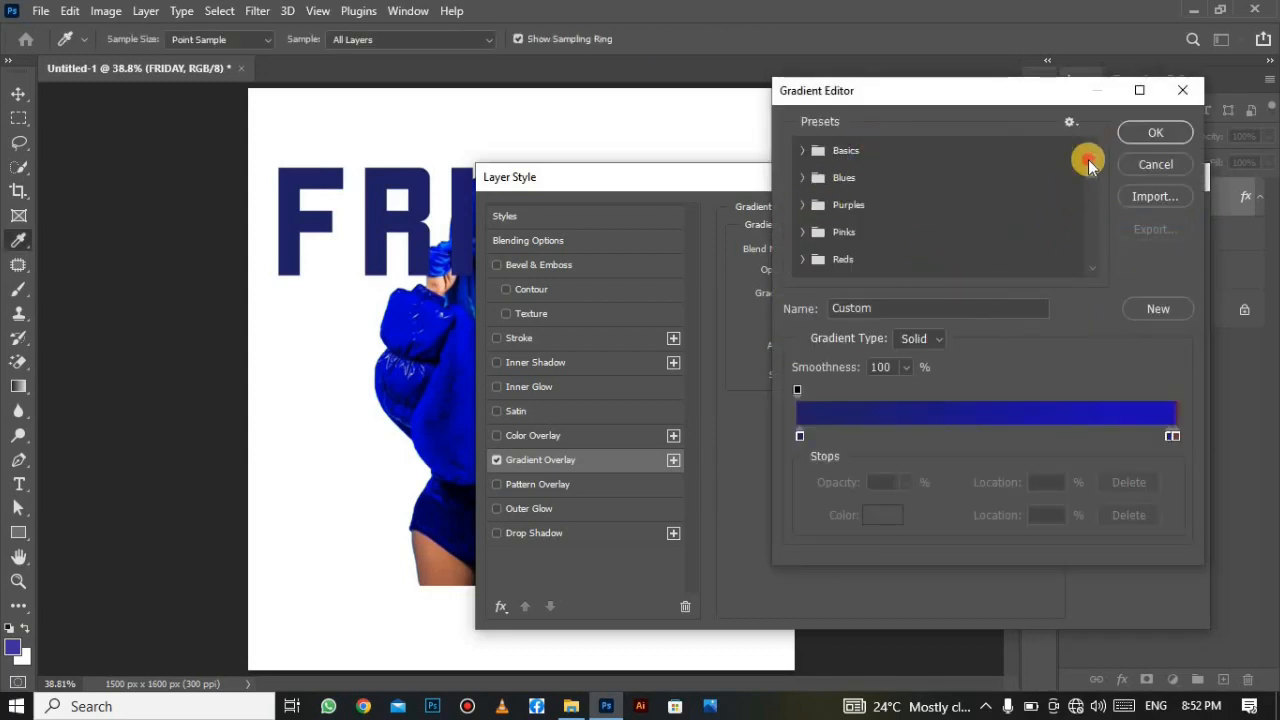
drag(1088, 165, 1090, 258)
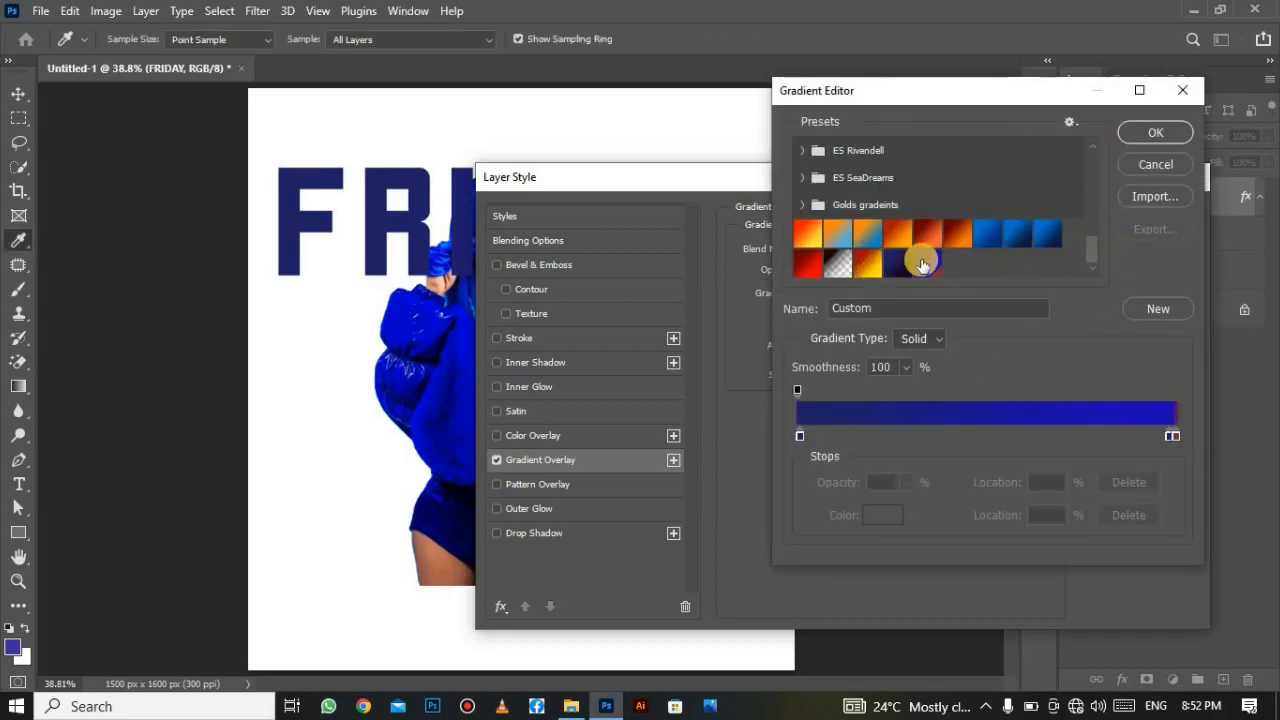
click(903, 263)
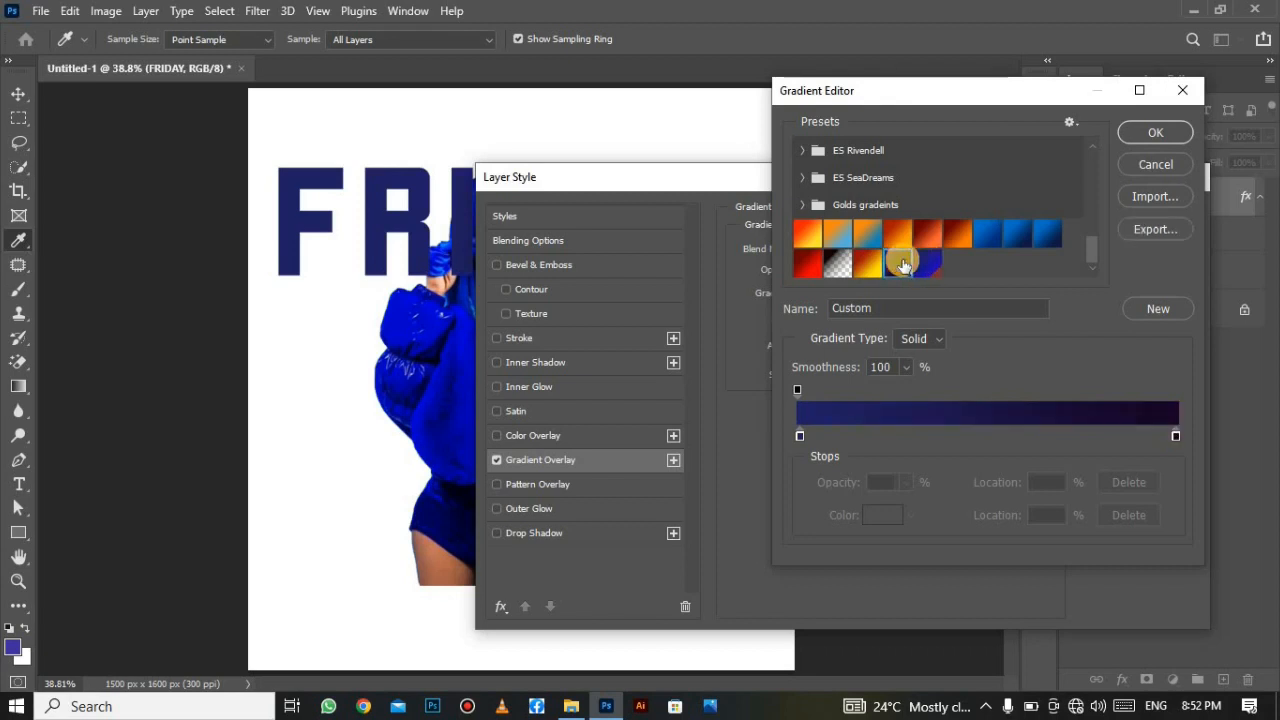
Adjust the gradient's right and left colour stops, then apply the overlay.
click(1175, 440)
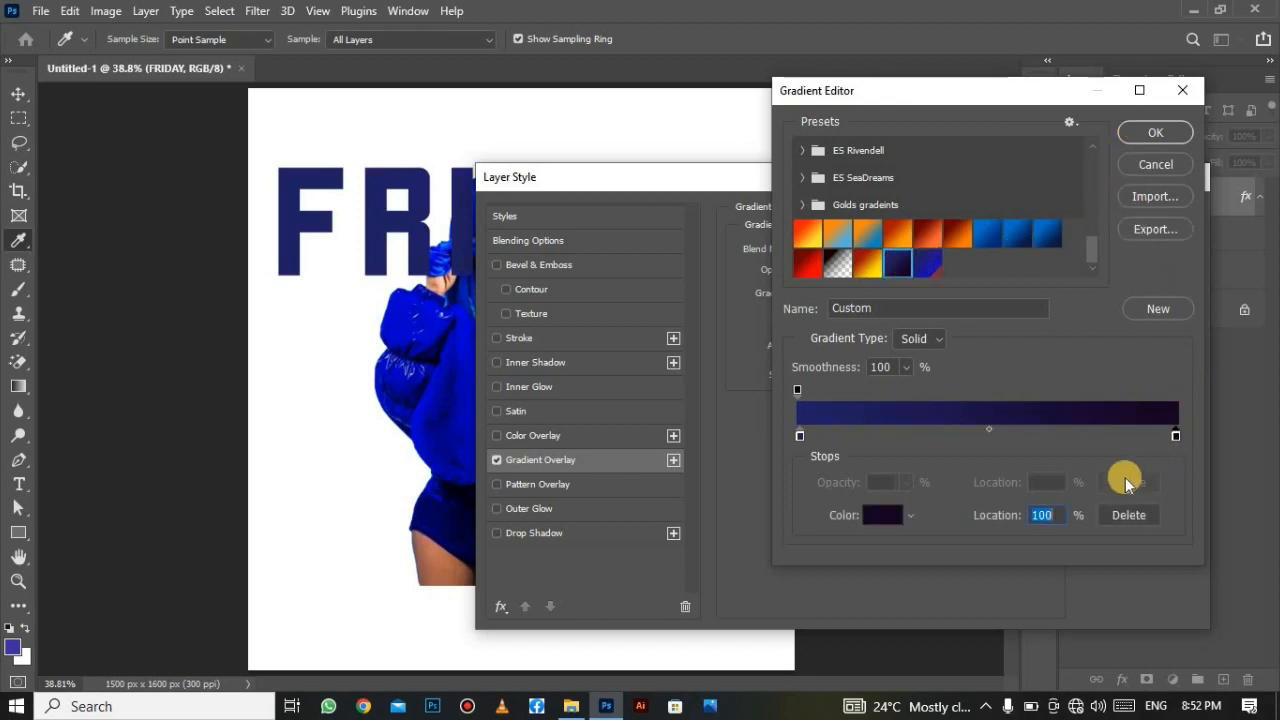
click(876, 520)
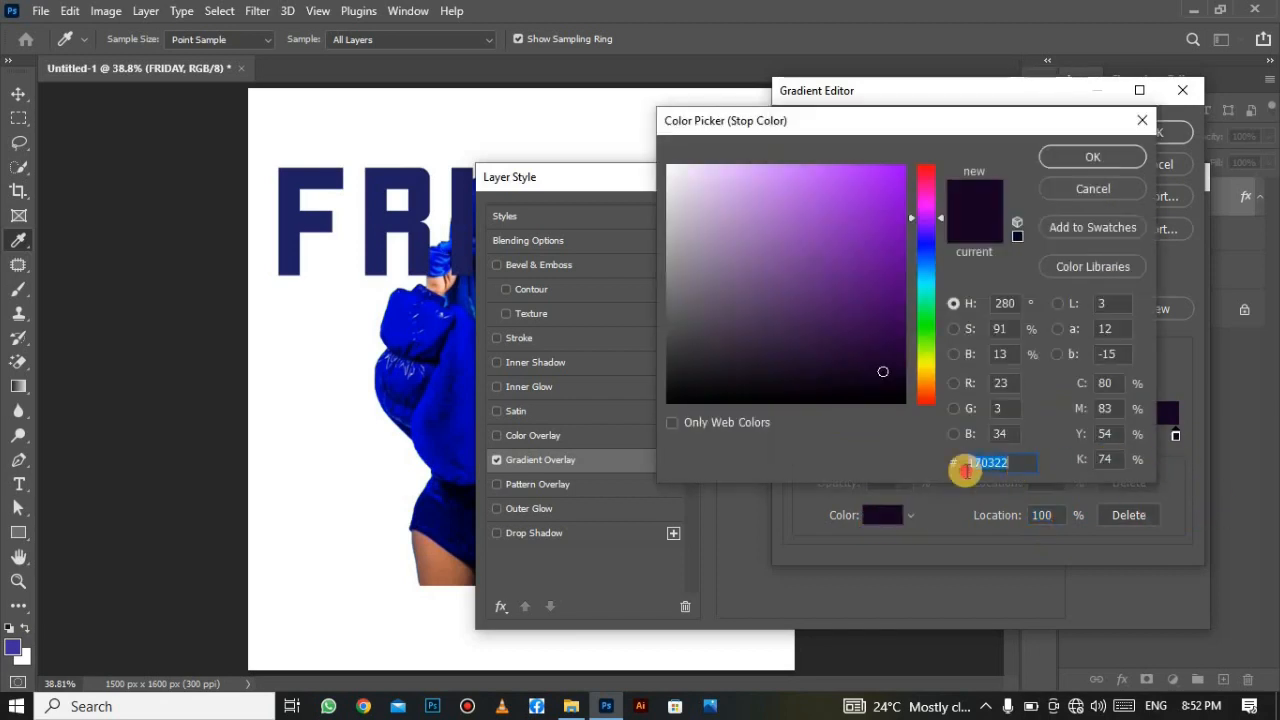
click(1093, 157)
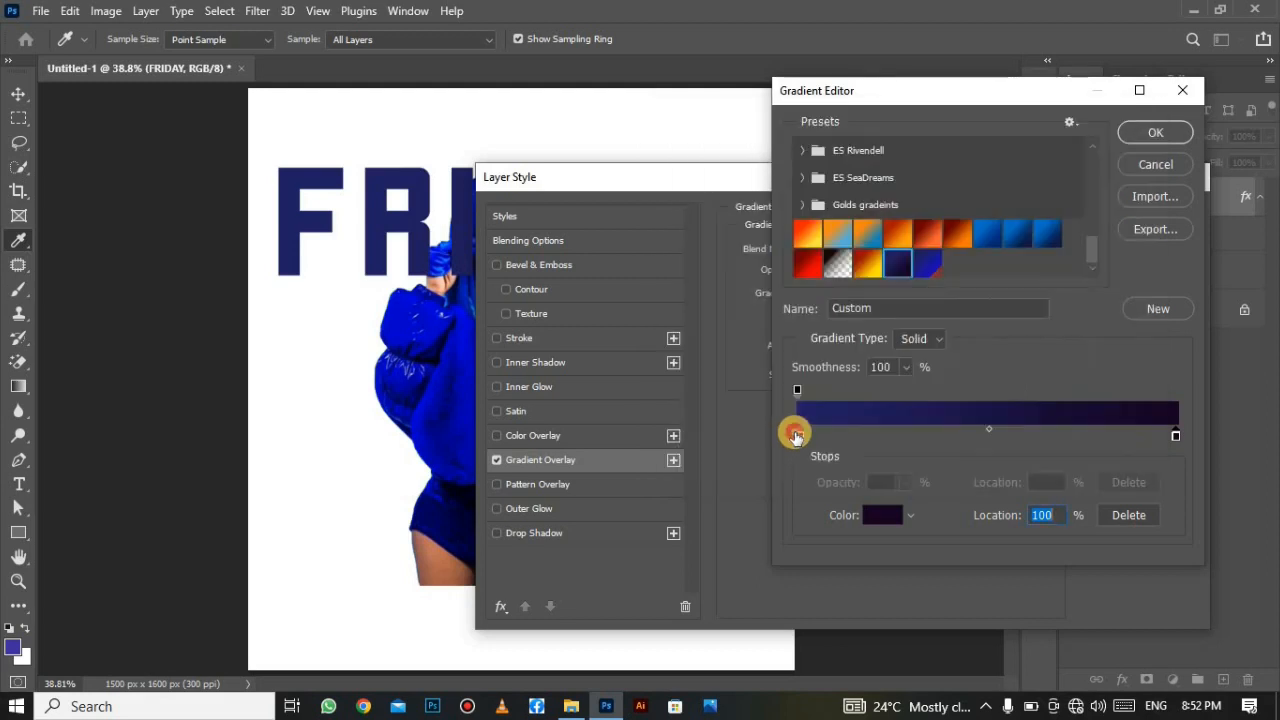
click(797, 433)
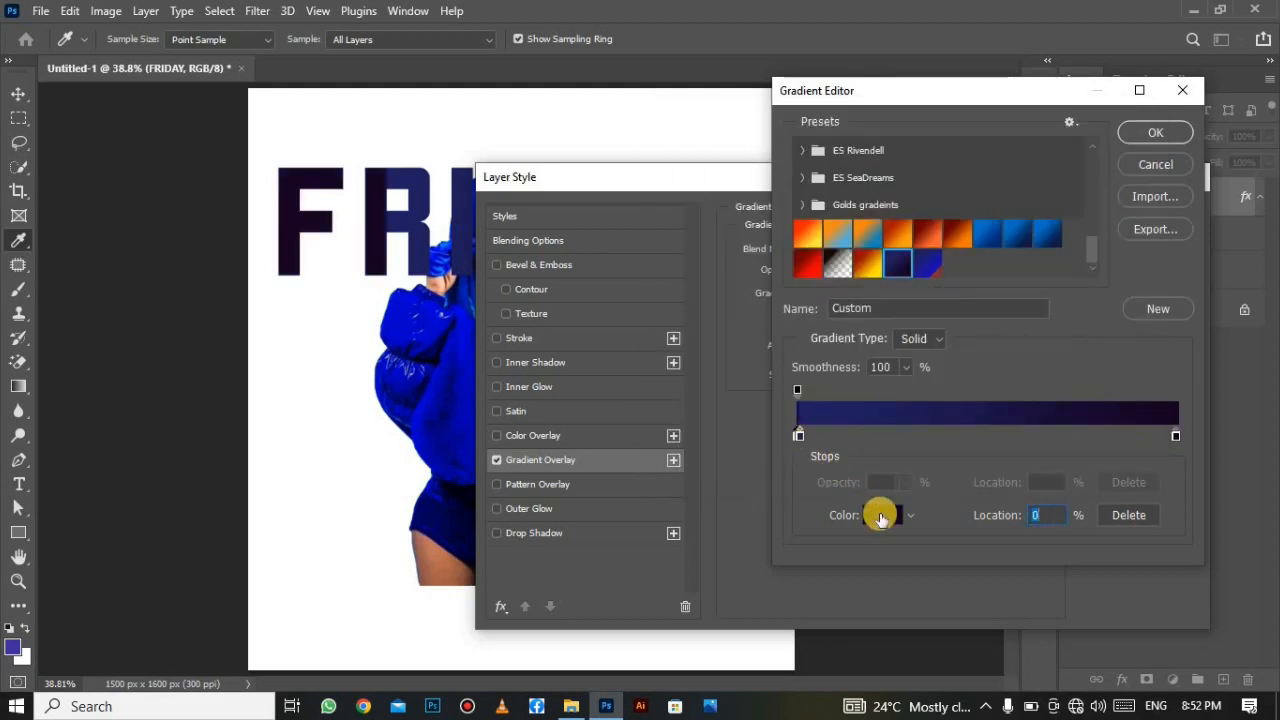
drag(798, 435, 802, 435)
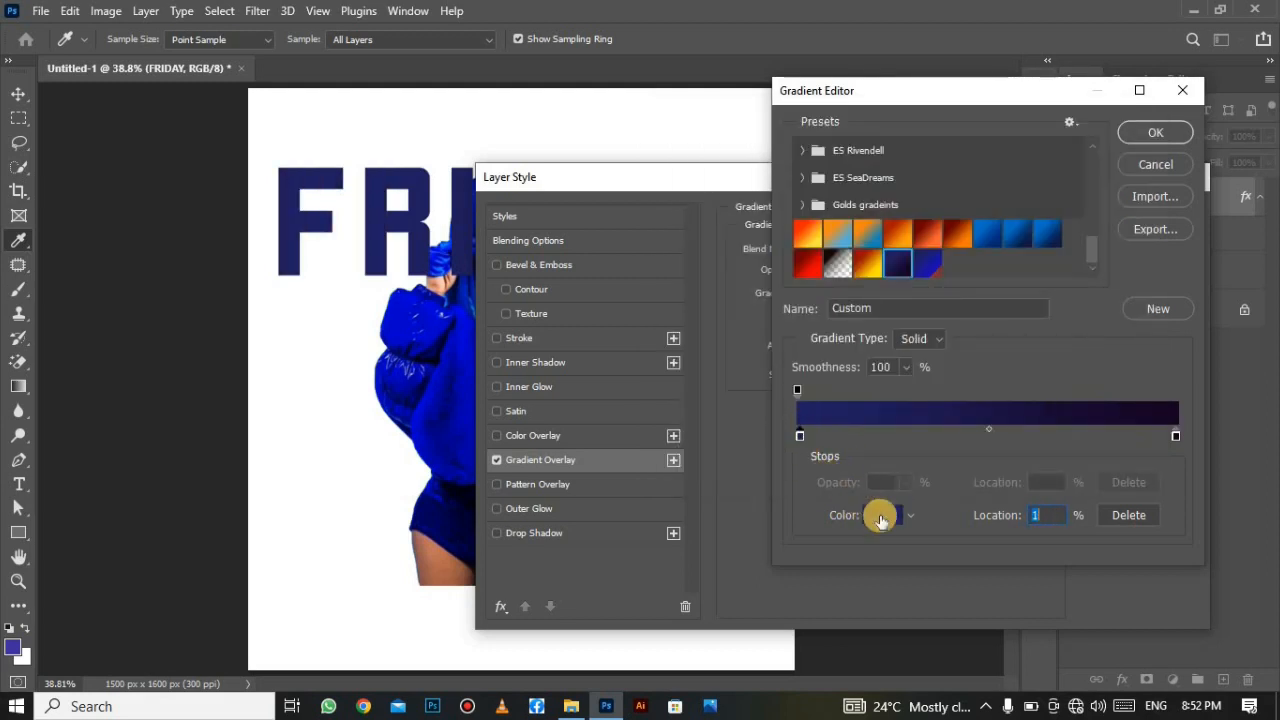
click(880, 515)
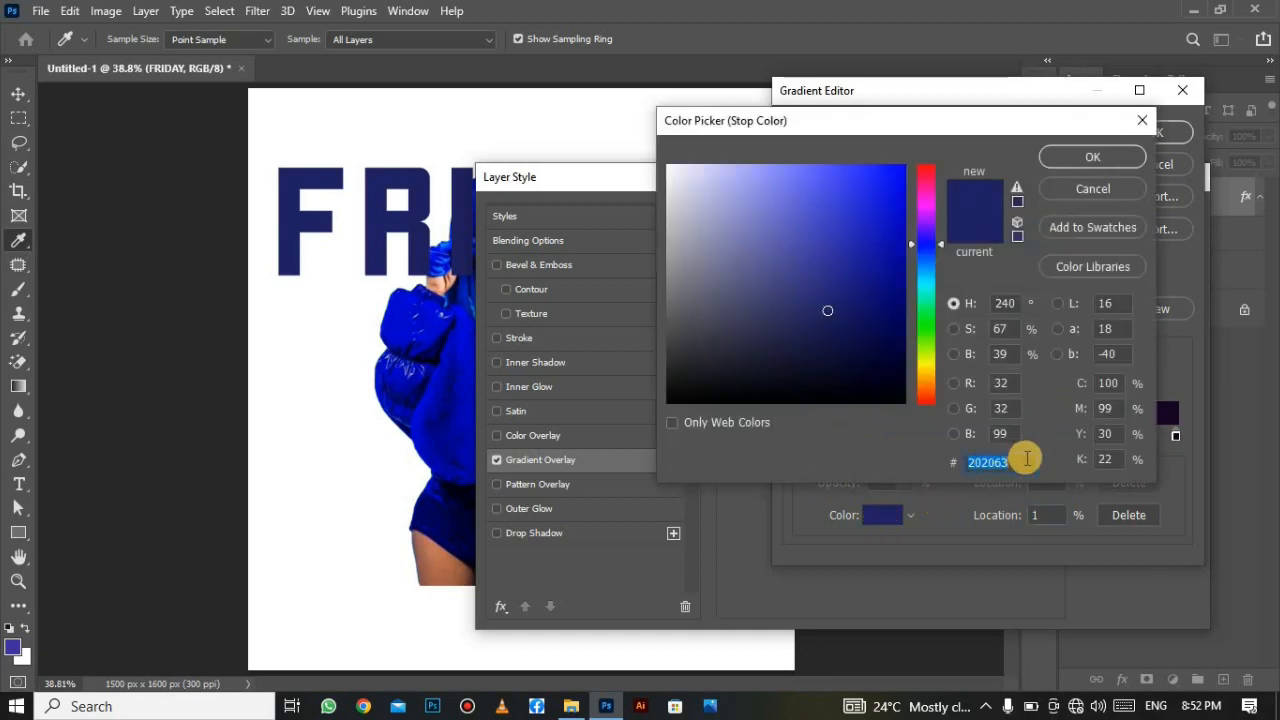
click(1100, 158)
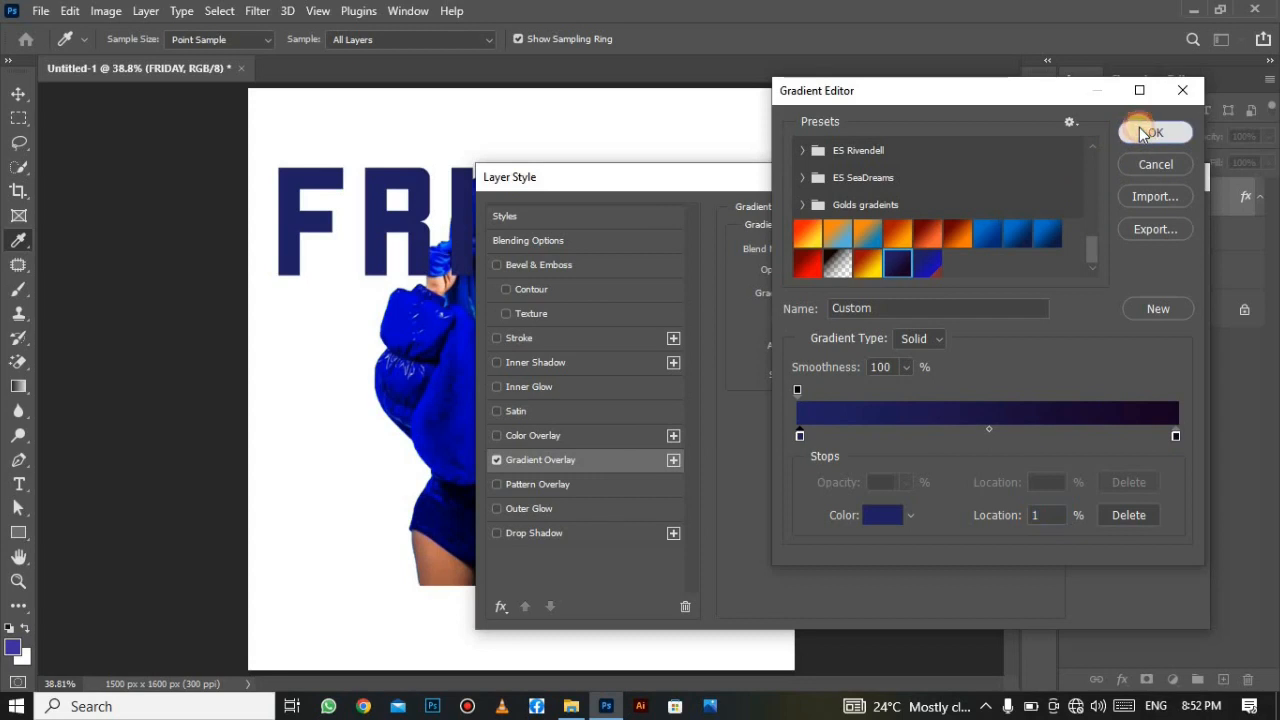
click(1143, 133)
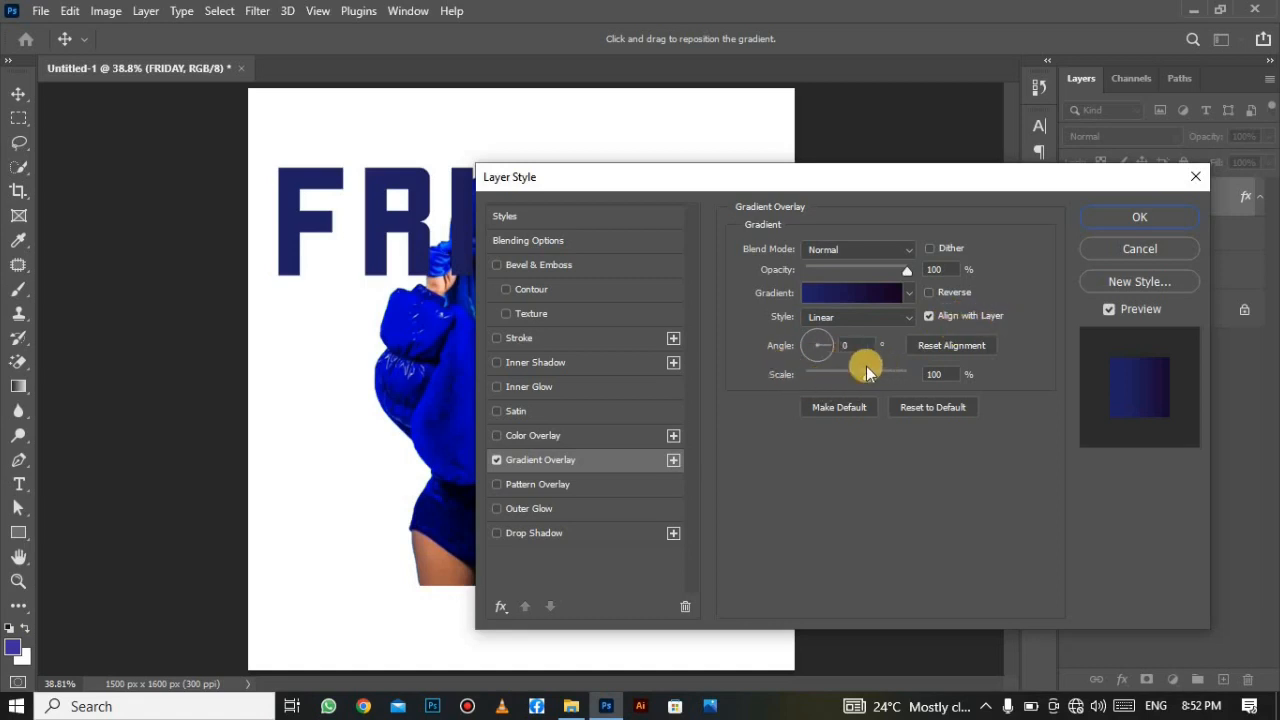
click(1112, 217)
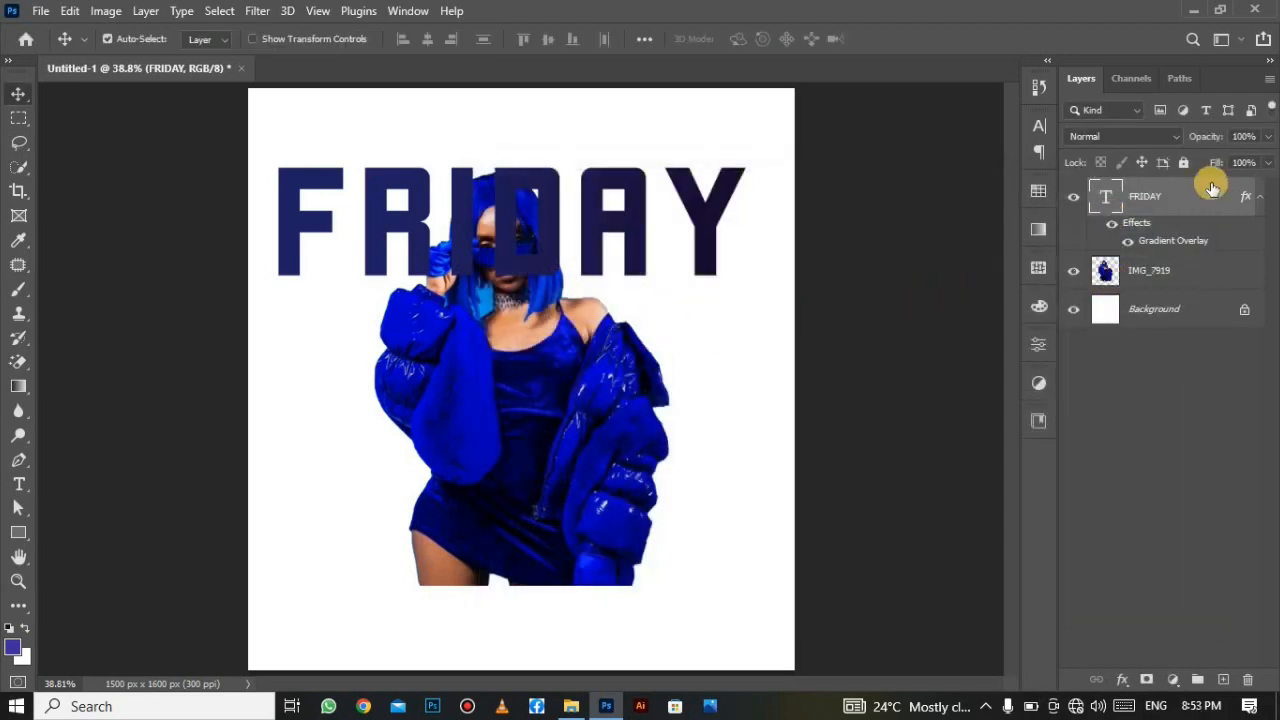
Move FRIDAY below IMG_7919, rasterize its layer style, and duplicate it with Ctrl+J.
drag(1212, 188, 1212, 286)
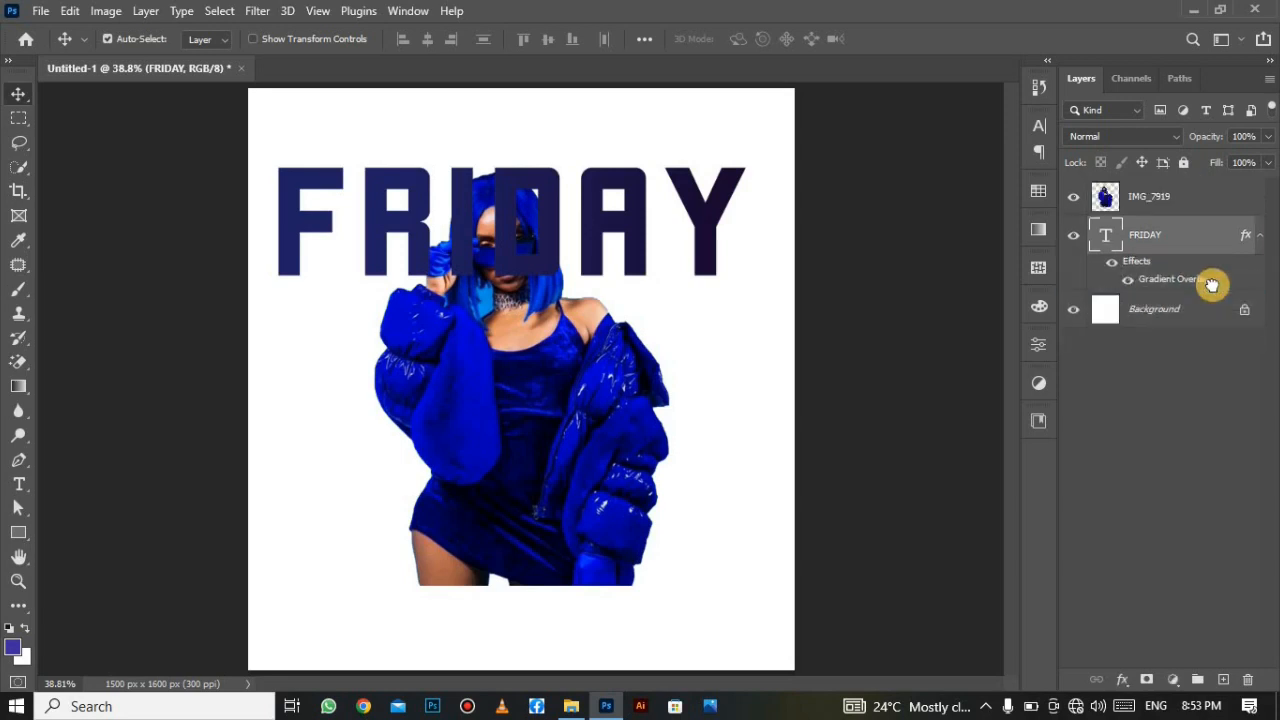
right_click(1201, 234)
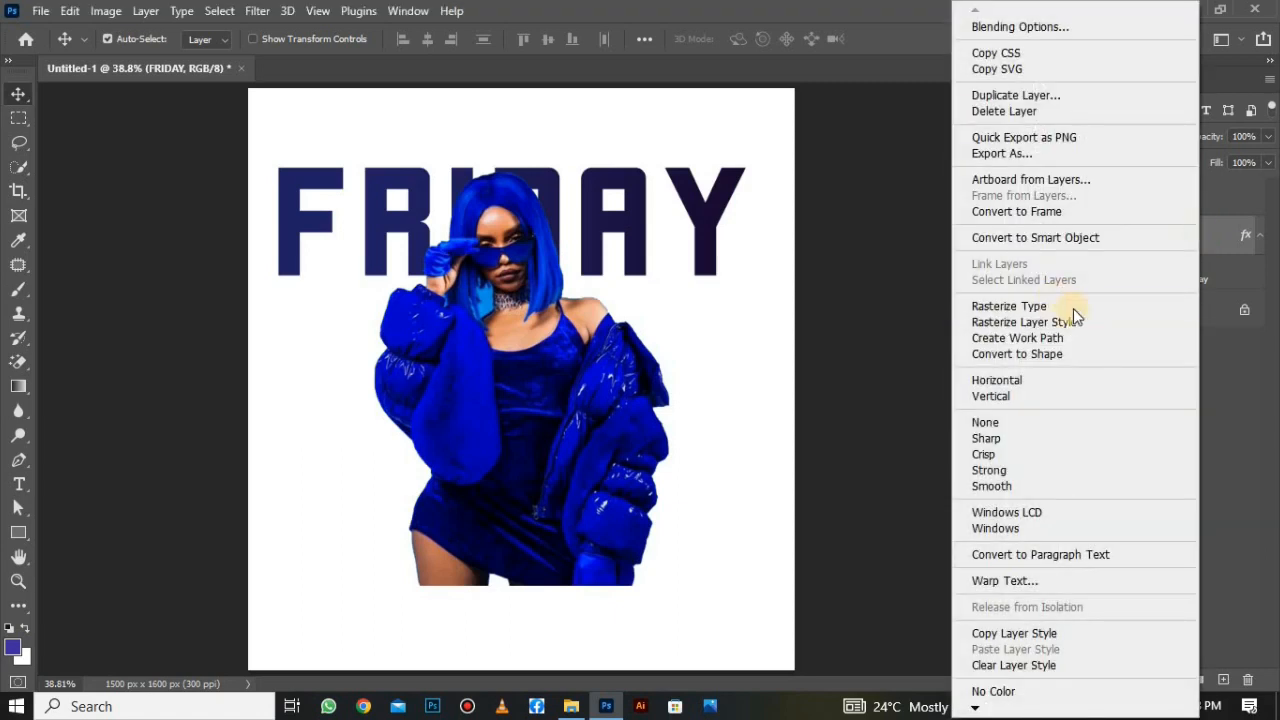
click(1096, 321)
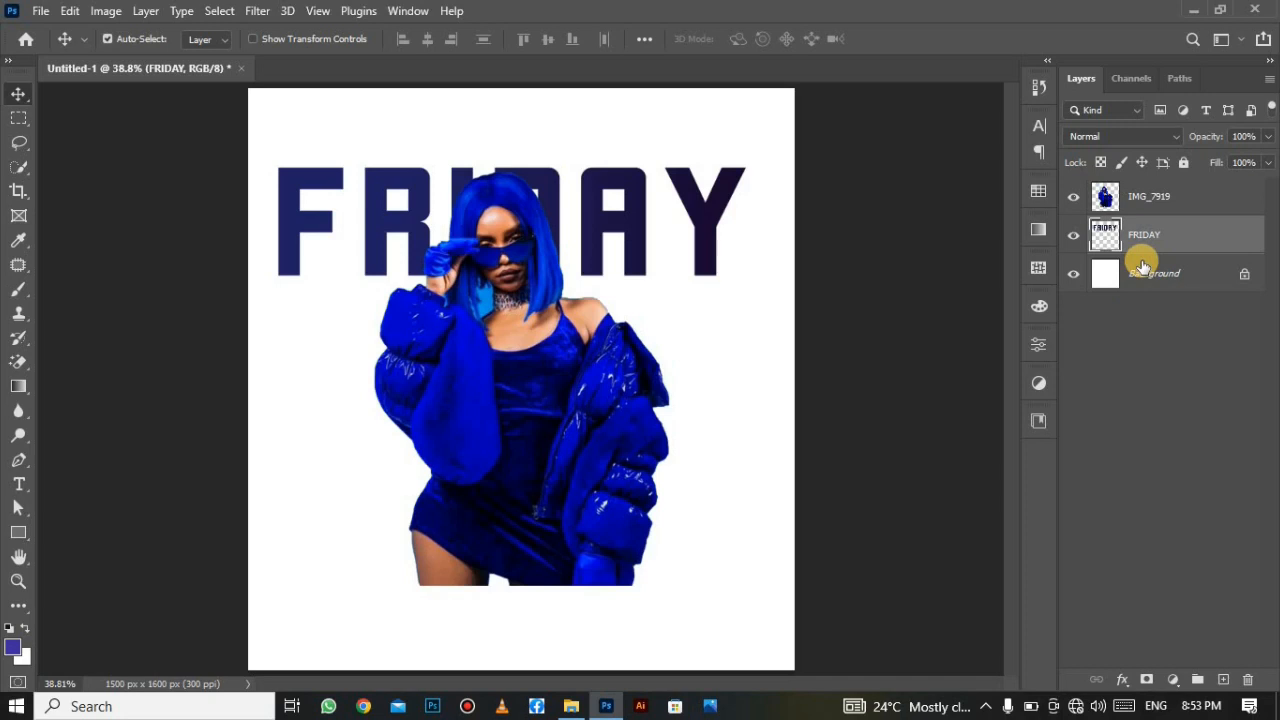
key(ctrl+j)
key(Left)
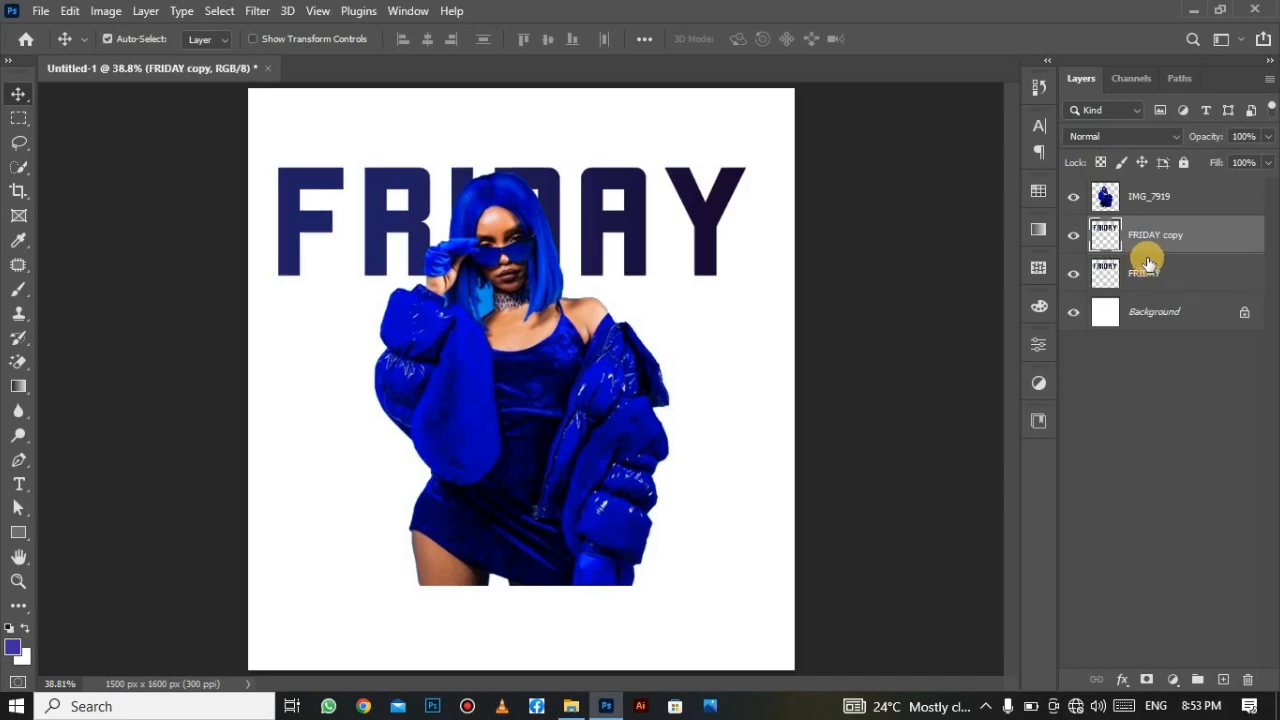
Flip FRIDAY copy vertically and move it down beneath the original FRIDAY.
key(ctrl+t)
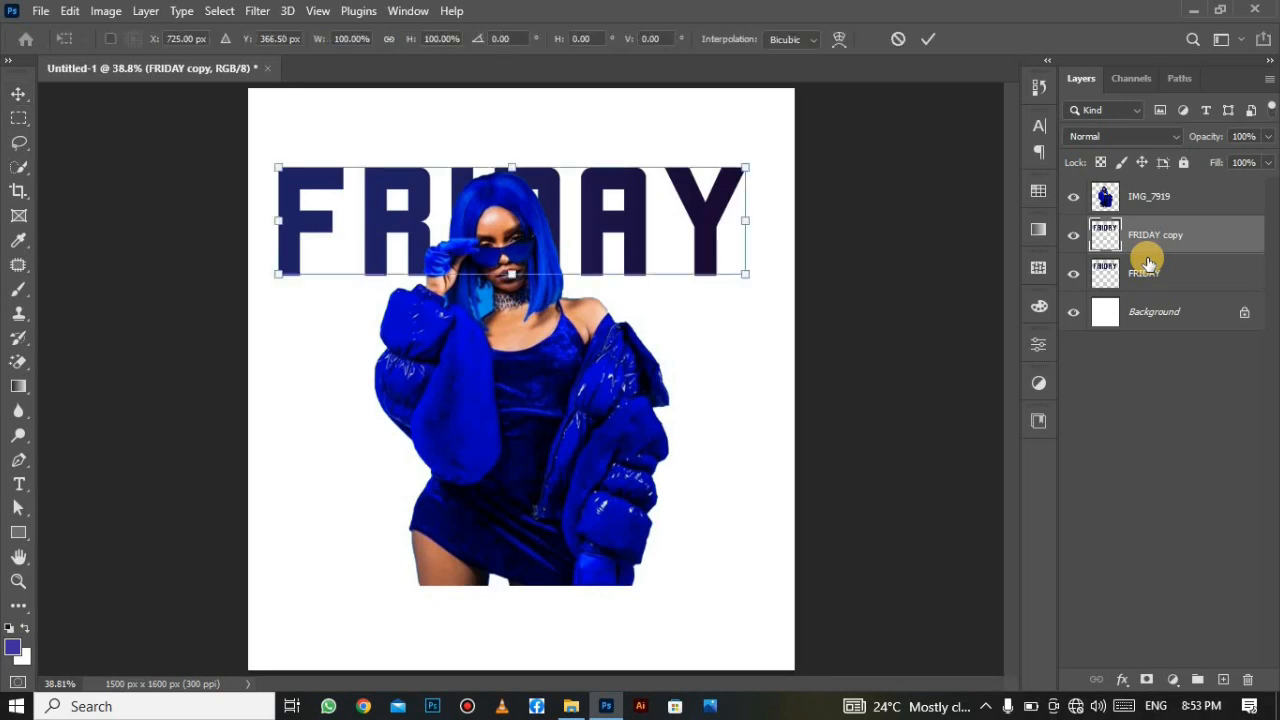
right_click(583, 245)
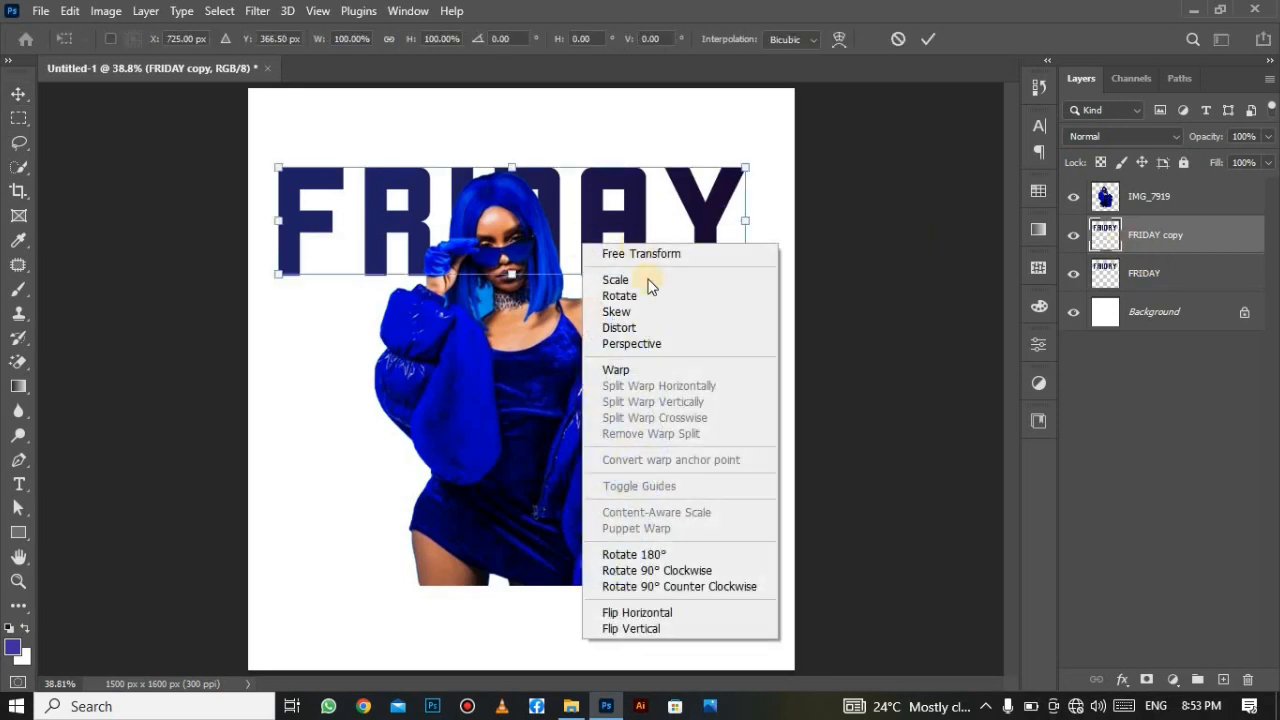
click(682, 626)
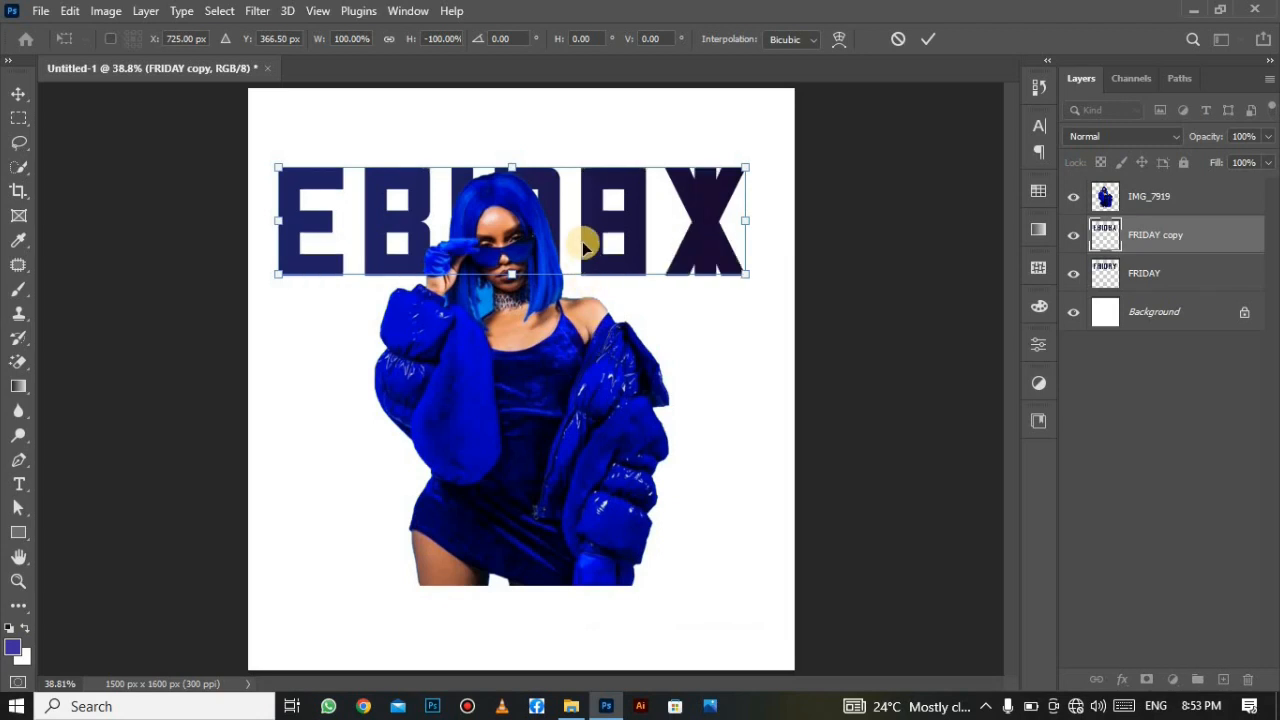
drag(585, 234, 587, 342)
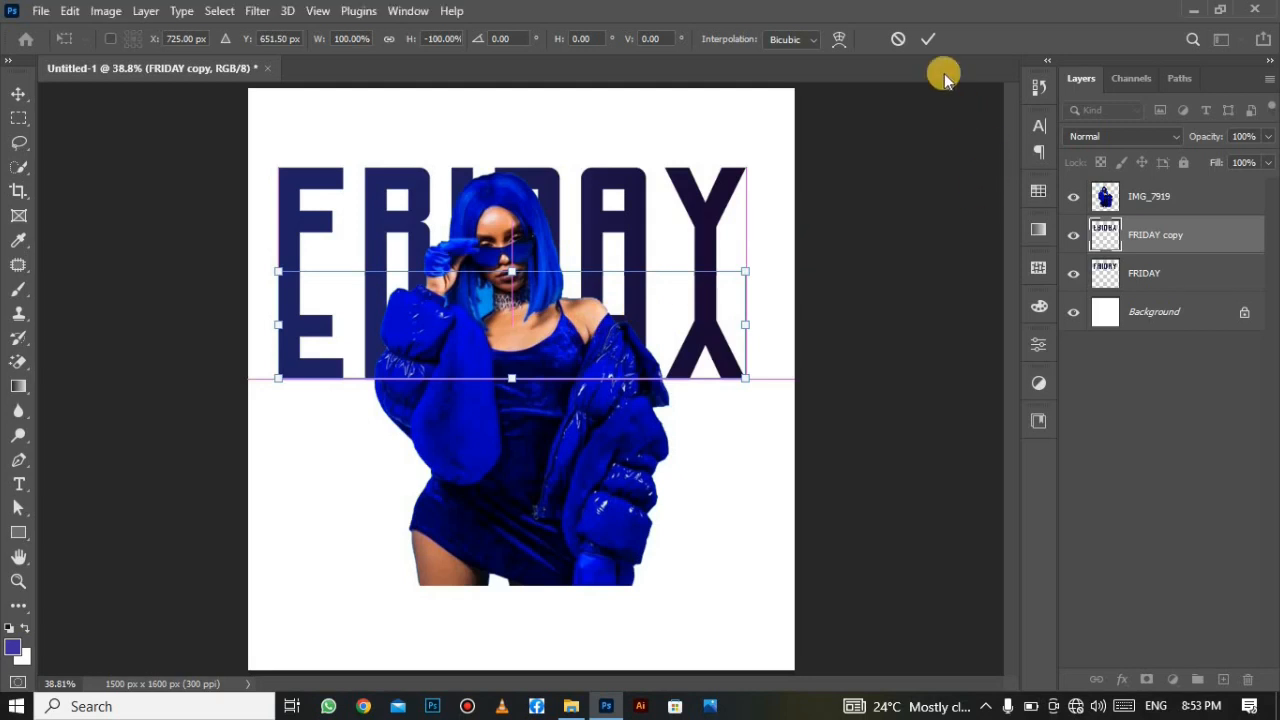
click(935, 38)
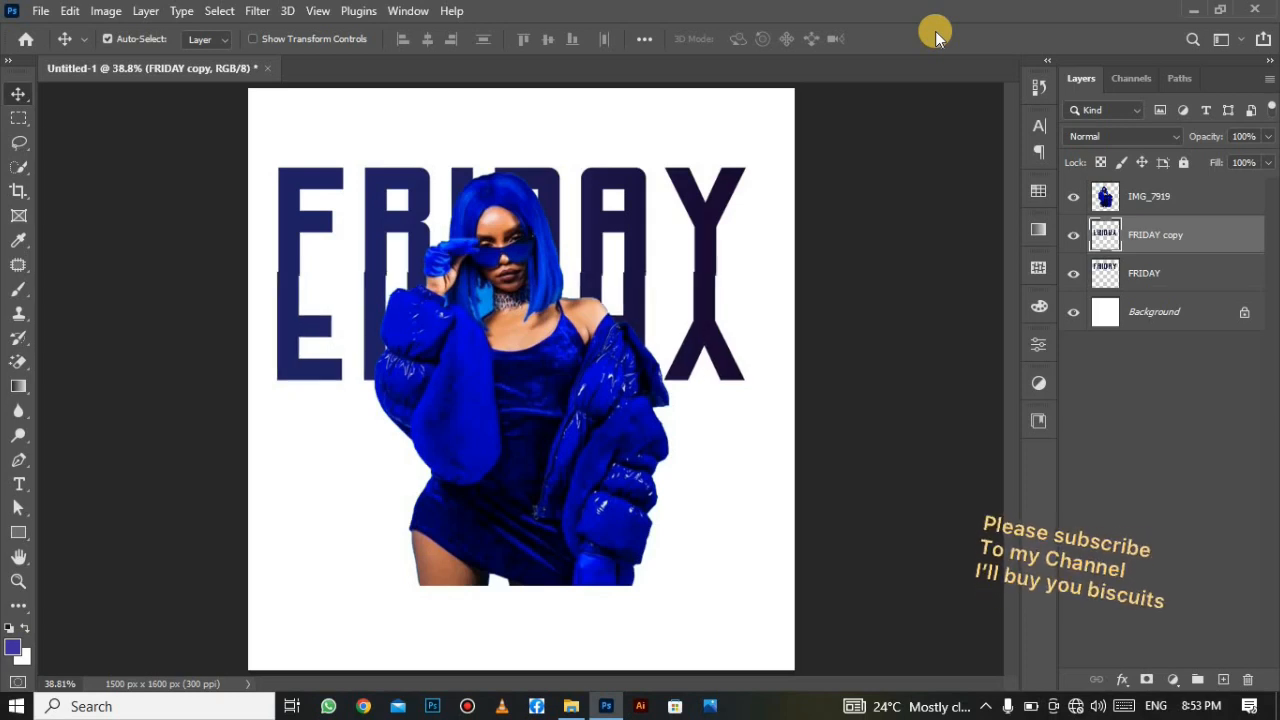
Nudge the flipped copy with arrow keys to close the gap, then add a layer mask.
key(Right)
key(Right)
key(Right)
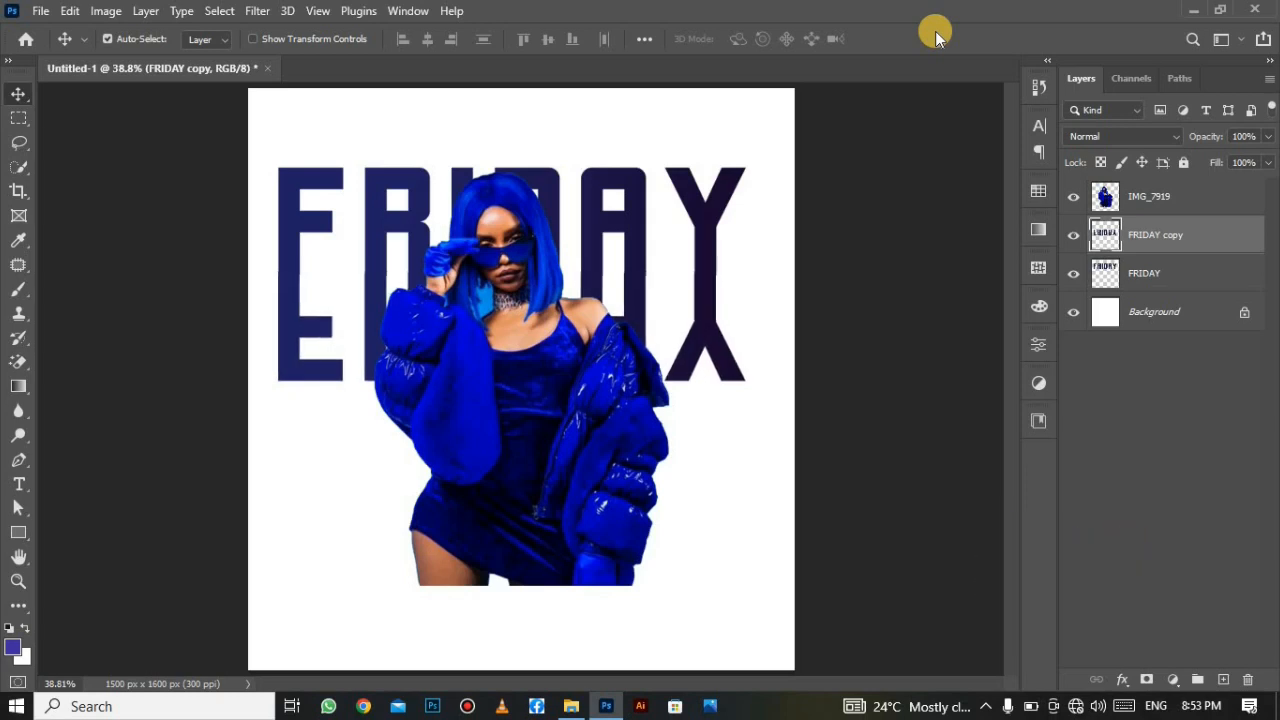
key(Down)
key(Down)
key(Down)
key(Down)
key(Down)
key(Down)
key(Down)
key(Down)
key(Down)
key(Down)
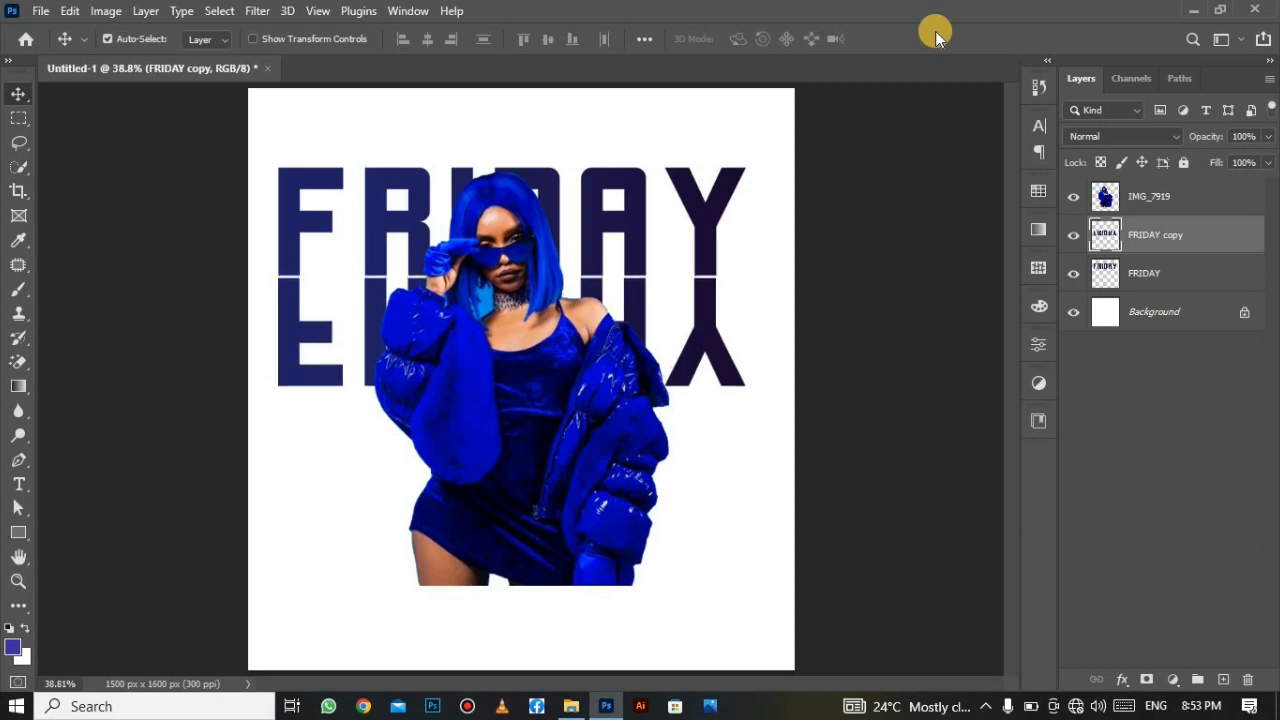
key(Up)
key(Up)
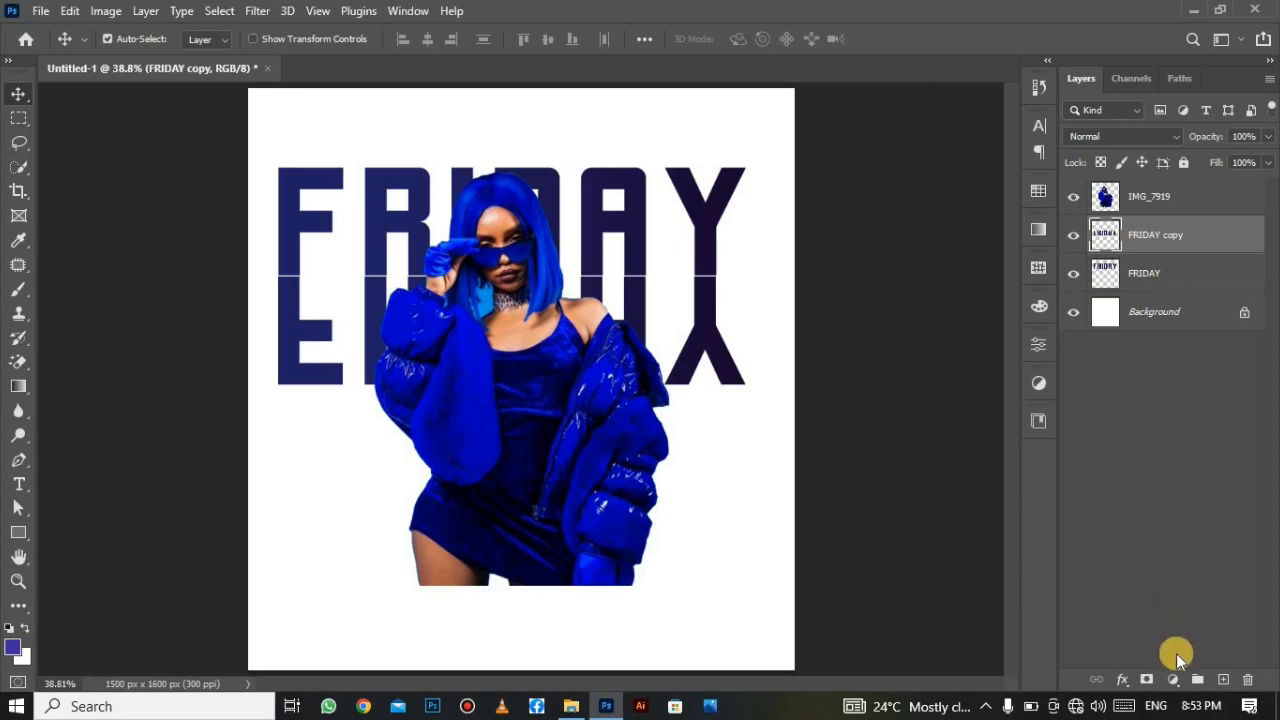
click(1149, 678)
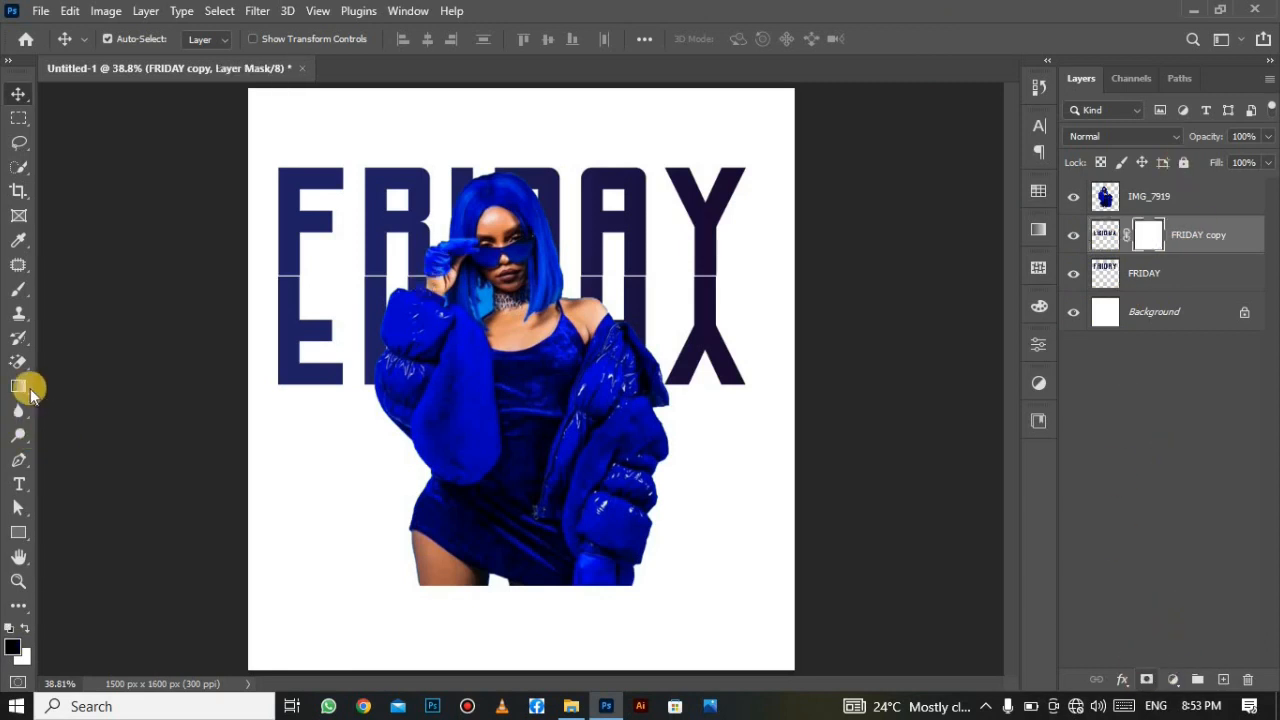
Drag a black-to-transparent gradient on the FRIDAY copy mask so the mirrored letters fade downward.
click(19, 384)
click(128, 374)
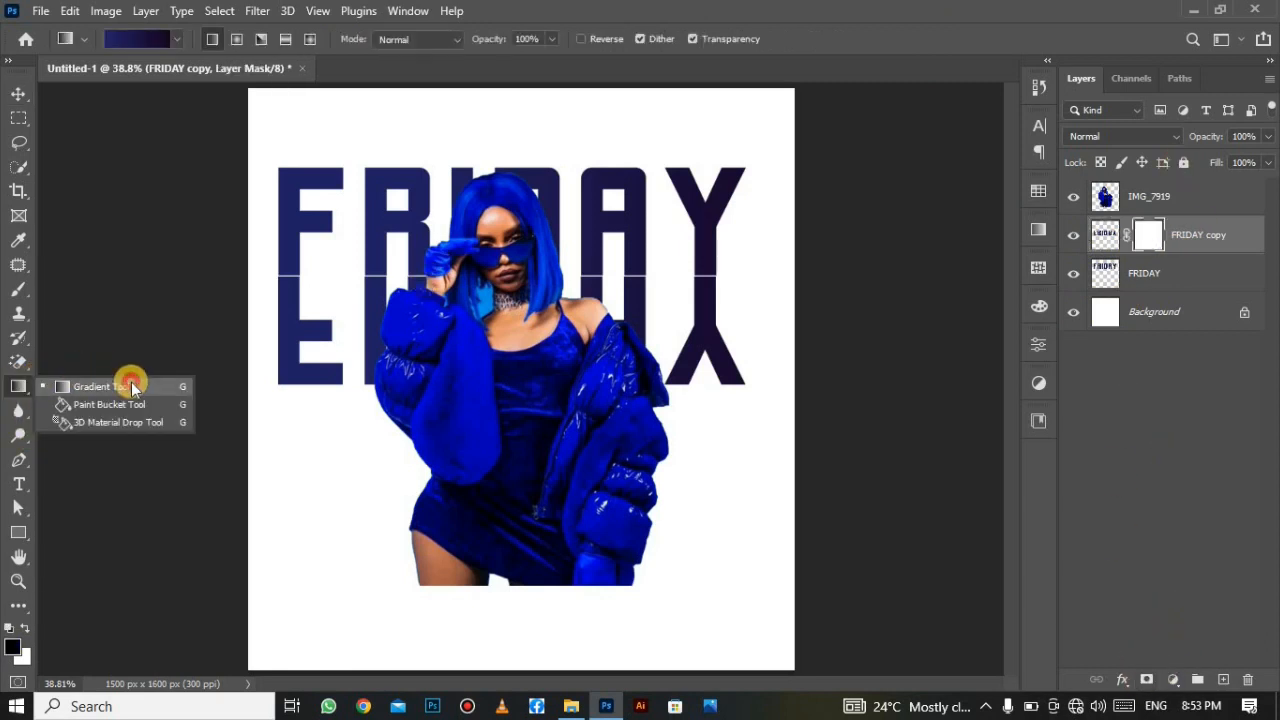
click(176, 39)
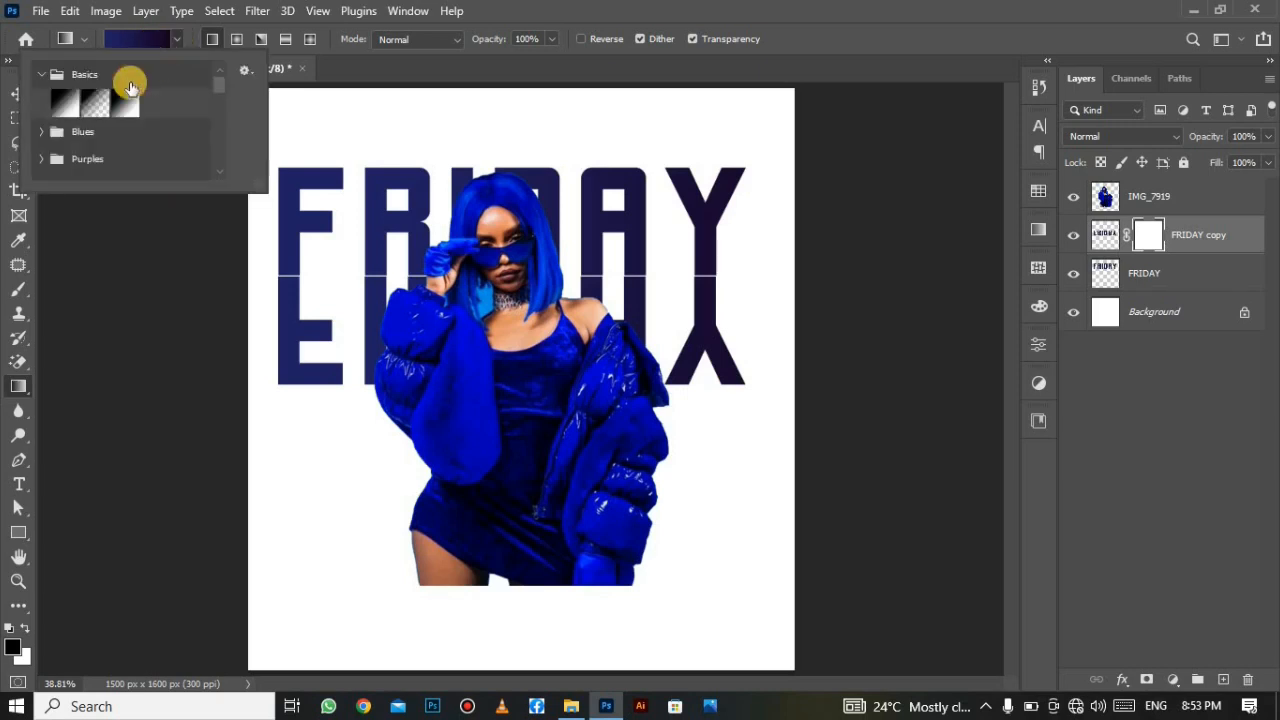
click(95, 102)
click(431, 70)
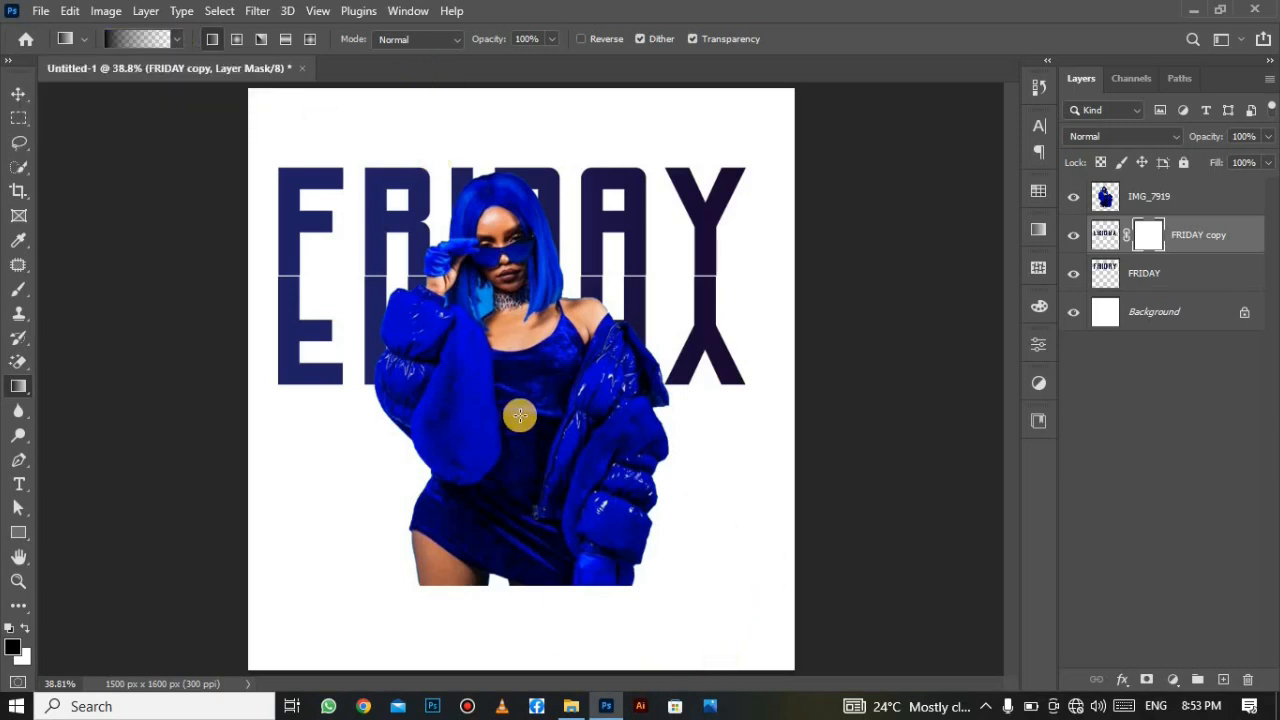
drag(521, 411, 511, 284)
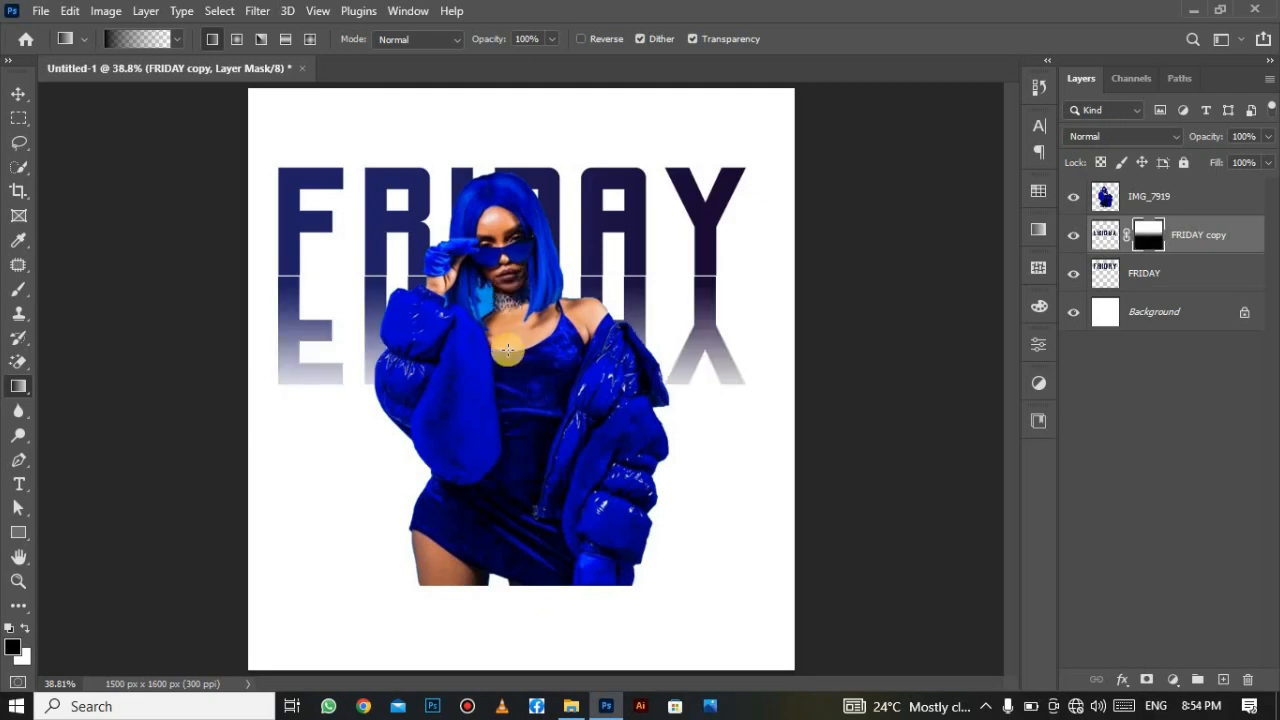
drag(513, 381, 525, 290)
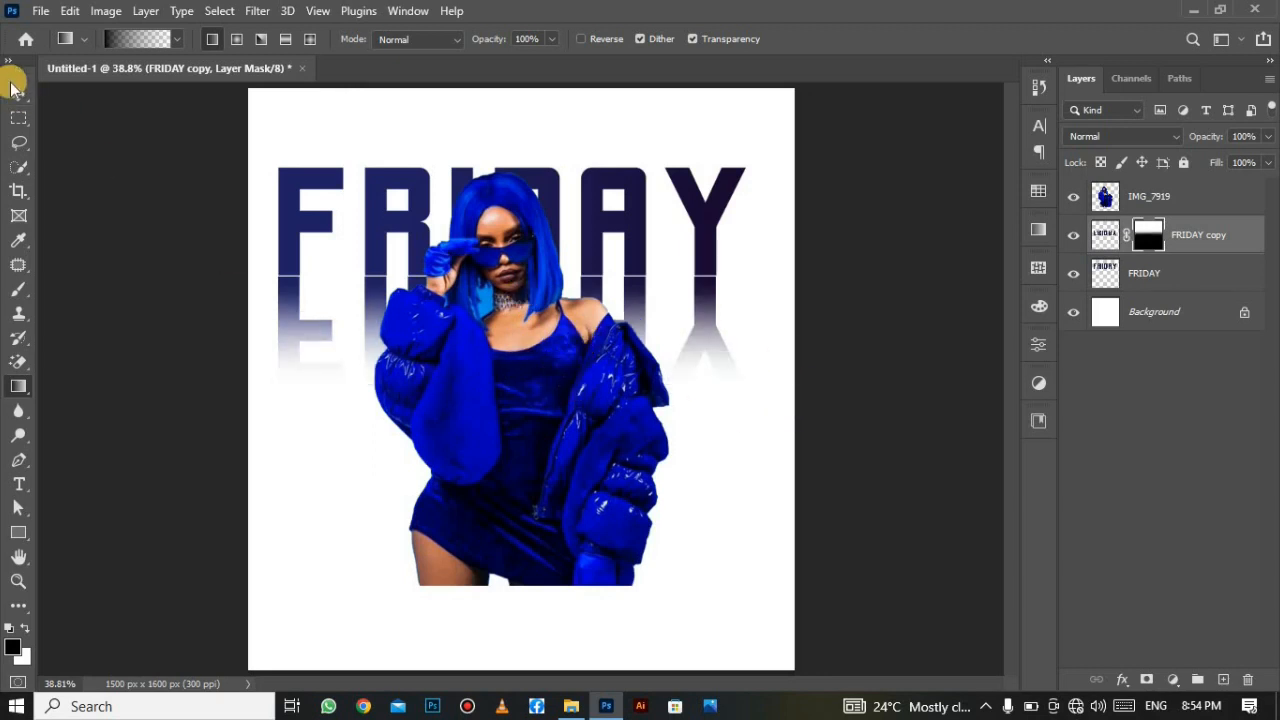
click(20, 95)
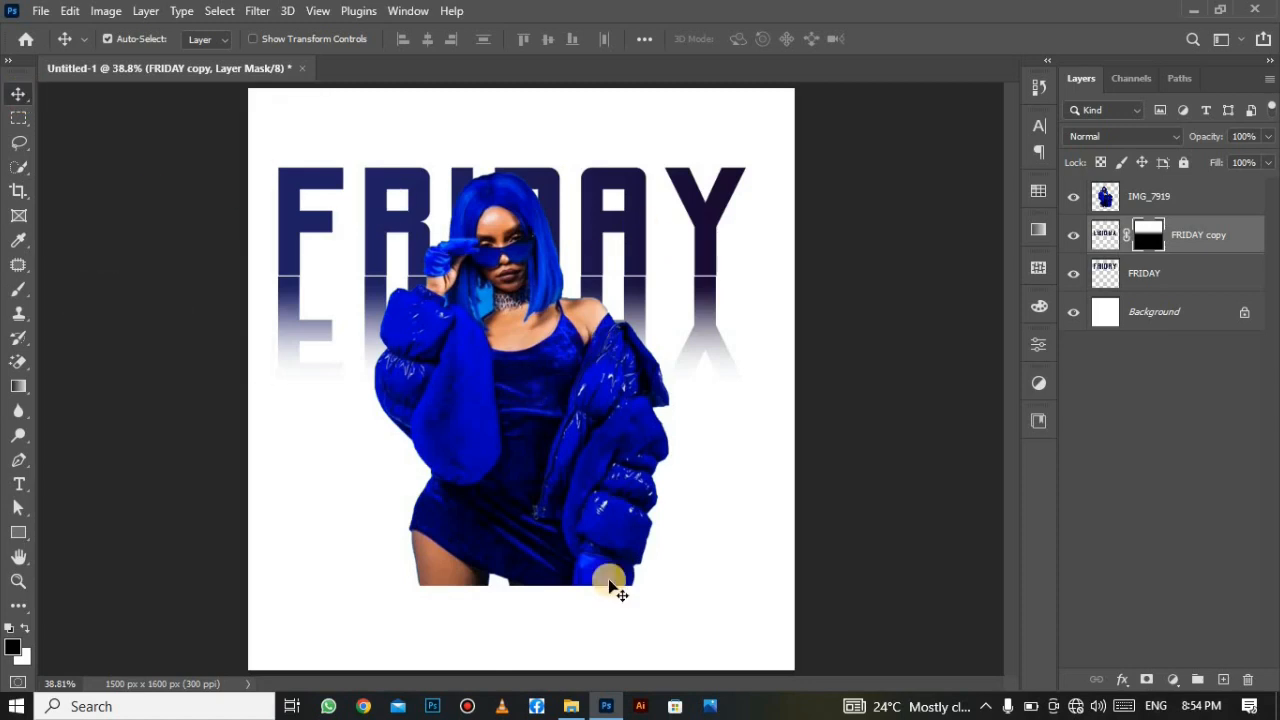
Place IMG_4804 as an embedded image above IMG_7919 with Screen blend mode.
click(40, 12)
click(128, 397)
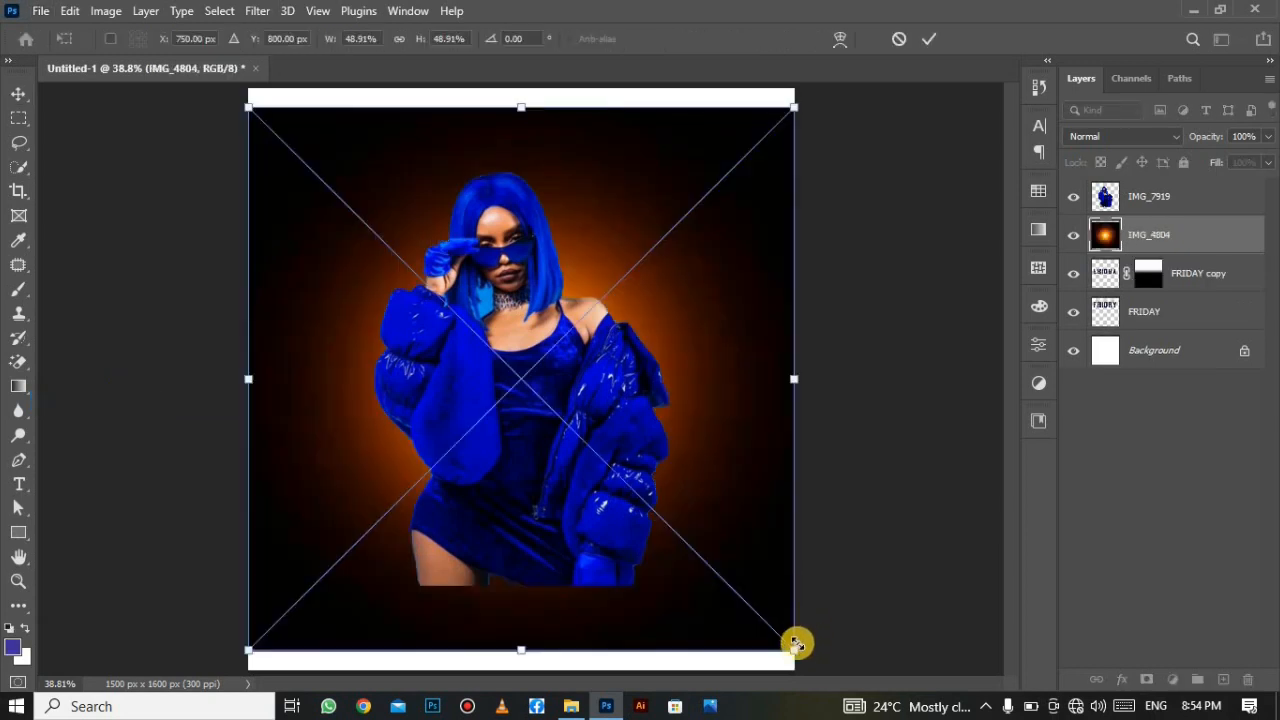
click(930, 38)
drag(1198, 231, 1185, 170)
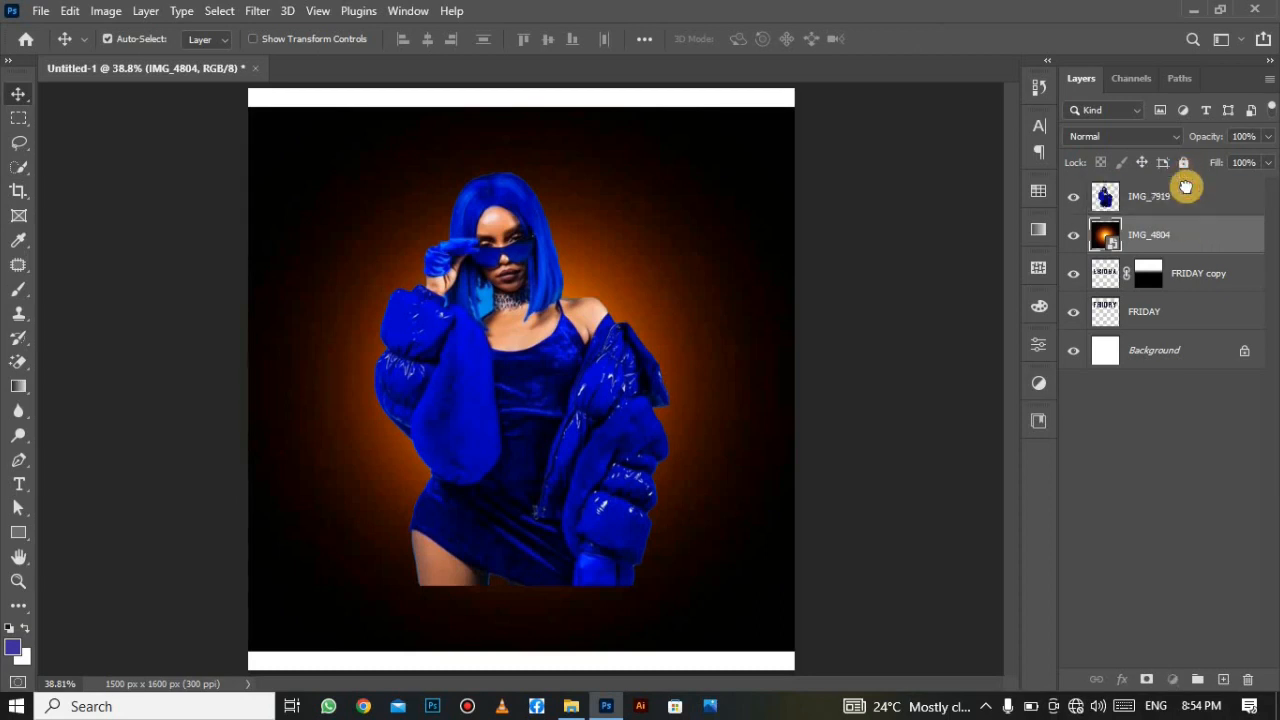
drag(1145, 240, 1148, 203)
click(1146, 136)
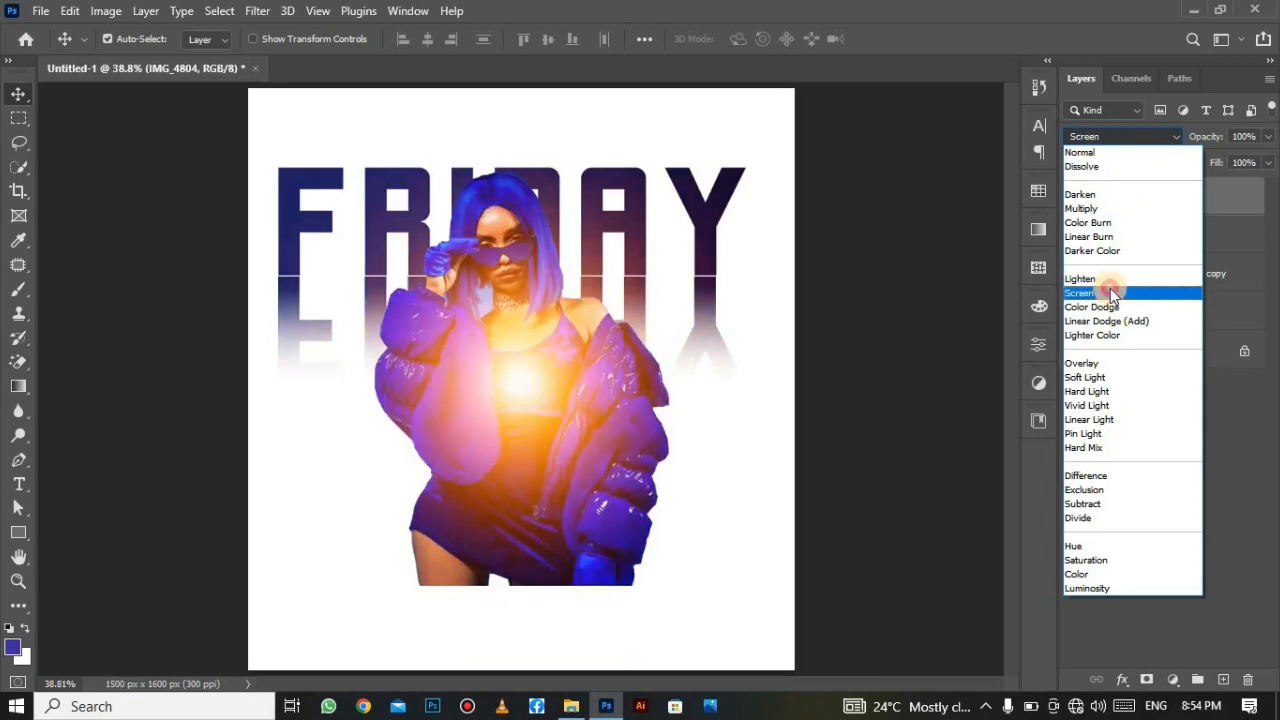
click(1112, 293)
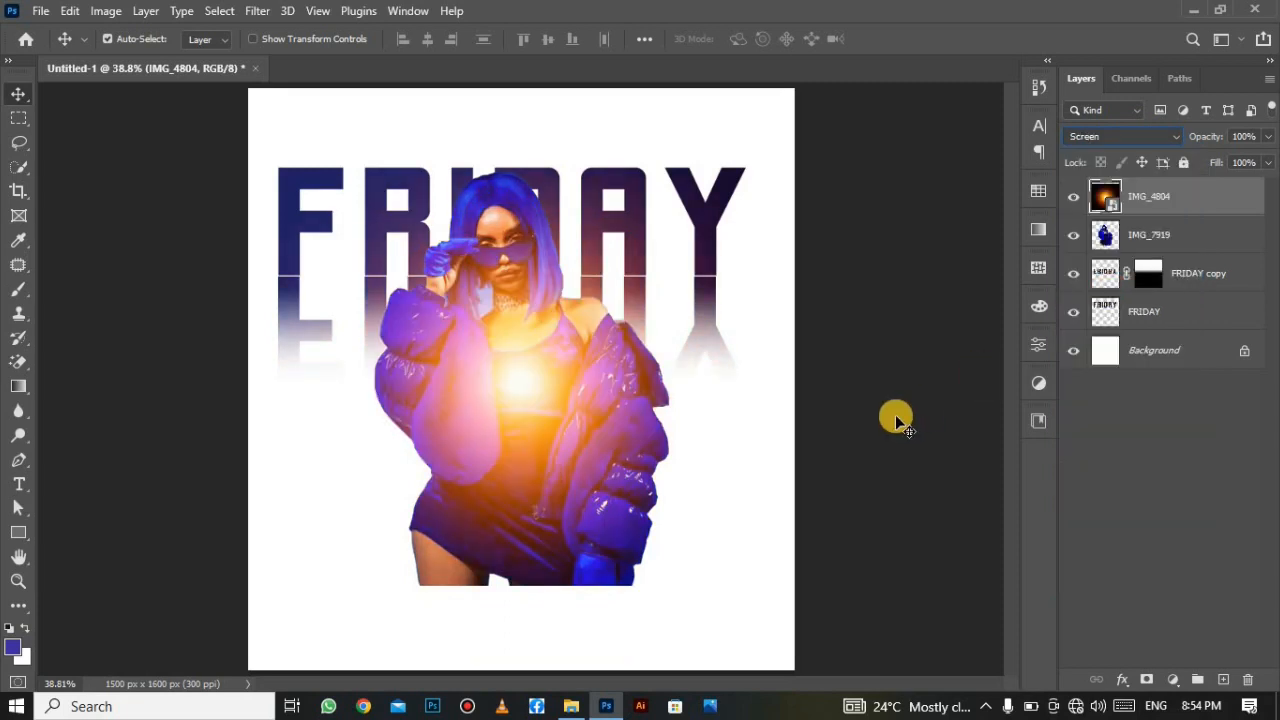
Scale and position the orange glow over the left side of the model's face.
key(ctrl+t)
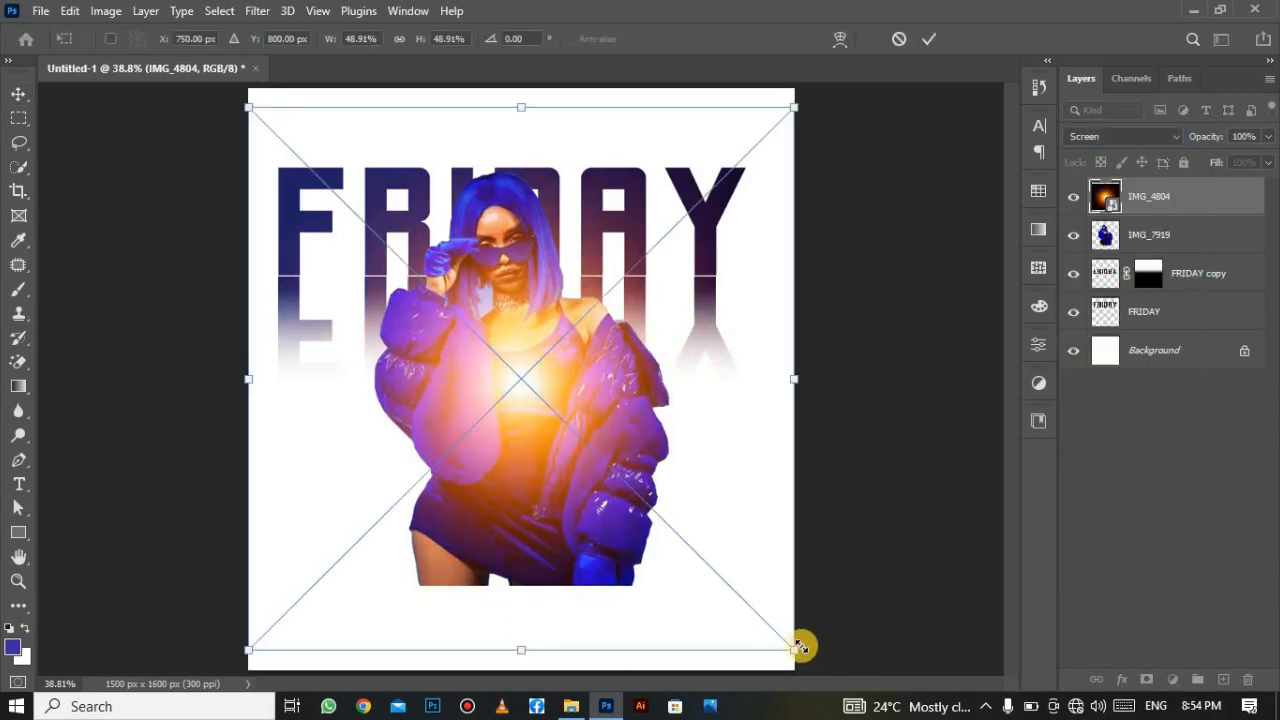
drag(795, 645, 703, 611)
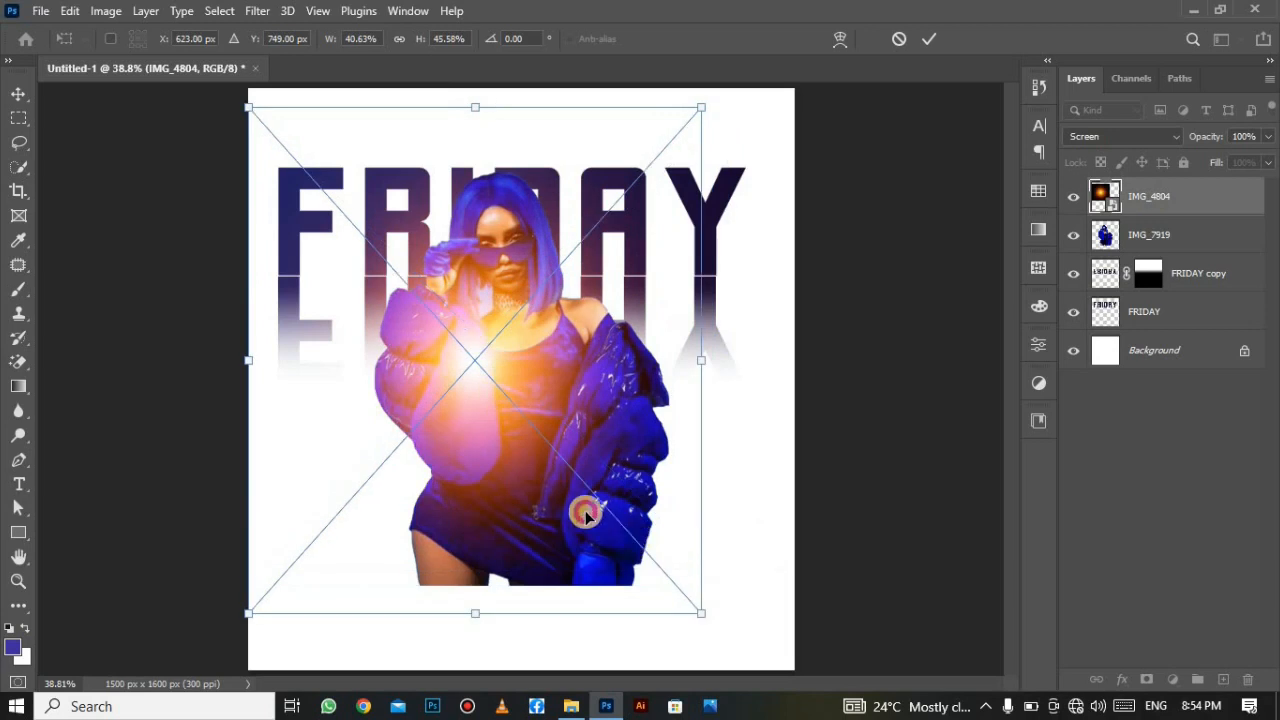
drag(586, 513, 572, 416)
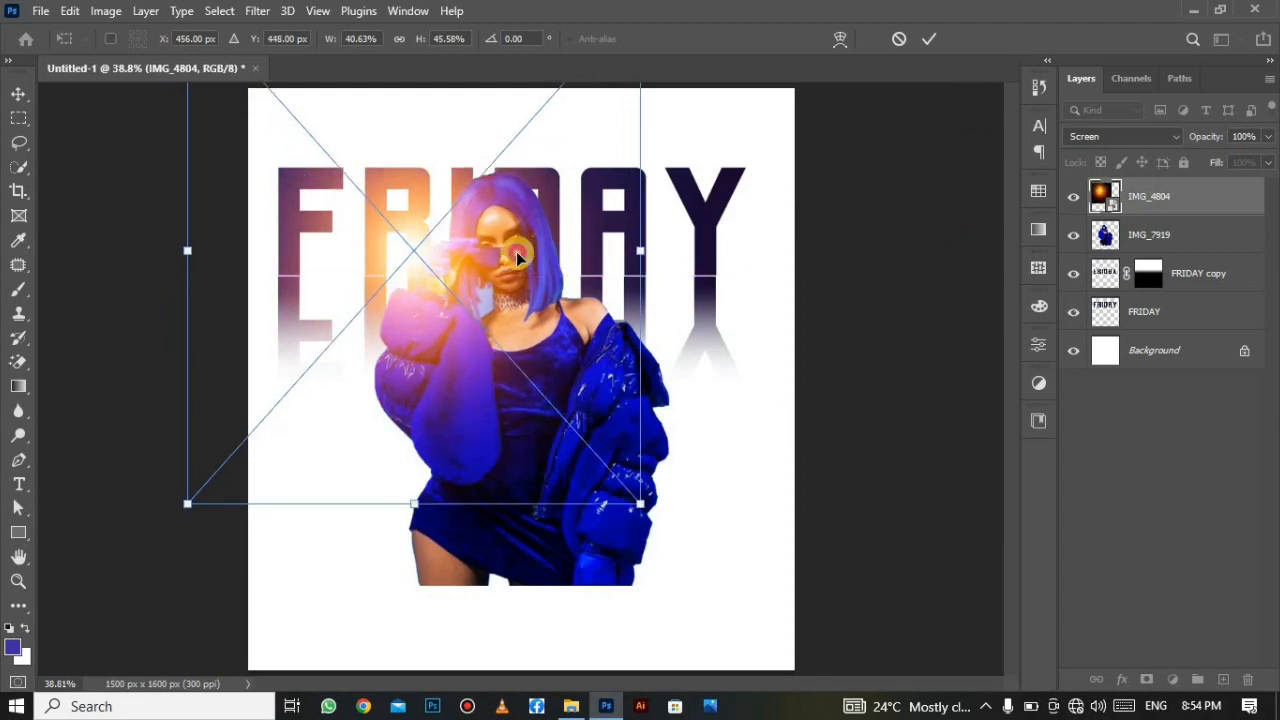
drag(521, 266, 521, 284)
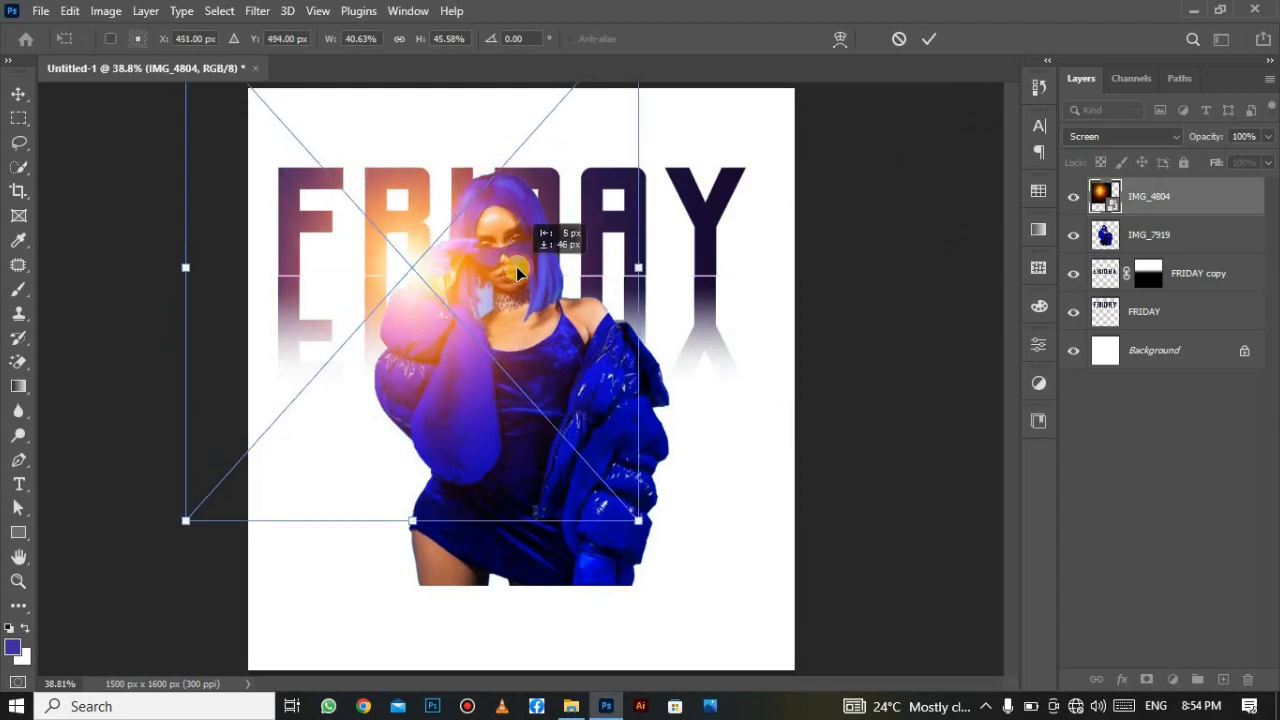
click(929, 39)
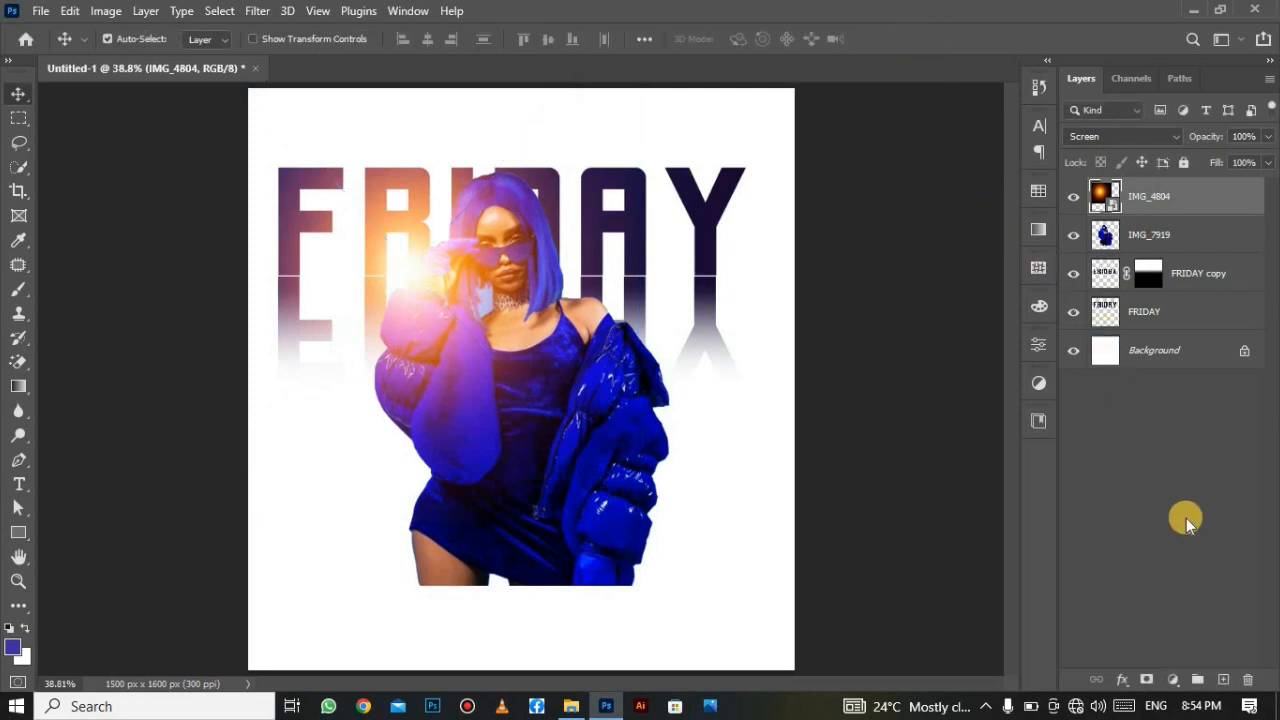
Draw a rectangle band across the poster's bottom and convert Rectangle 1 to a smart object.
click(19, 537)
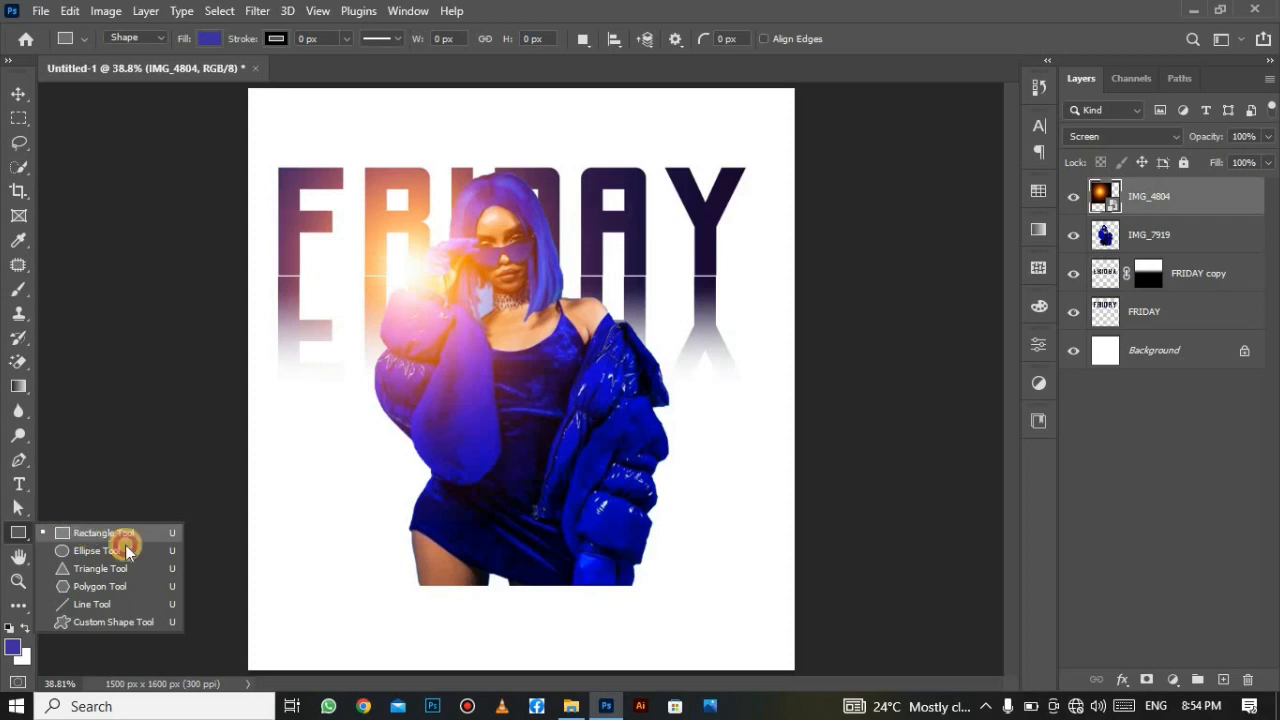
click(80, 533)
drag(221, 546, 883, 707)
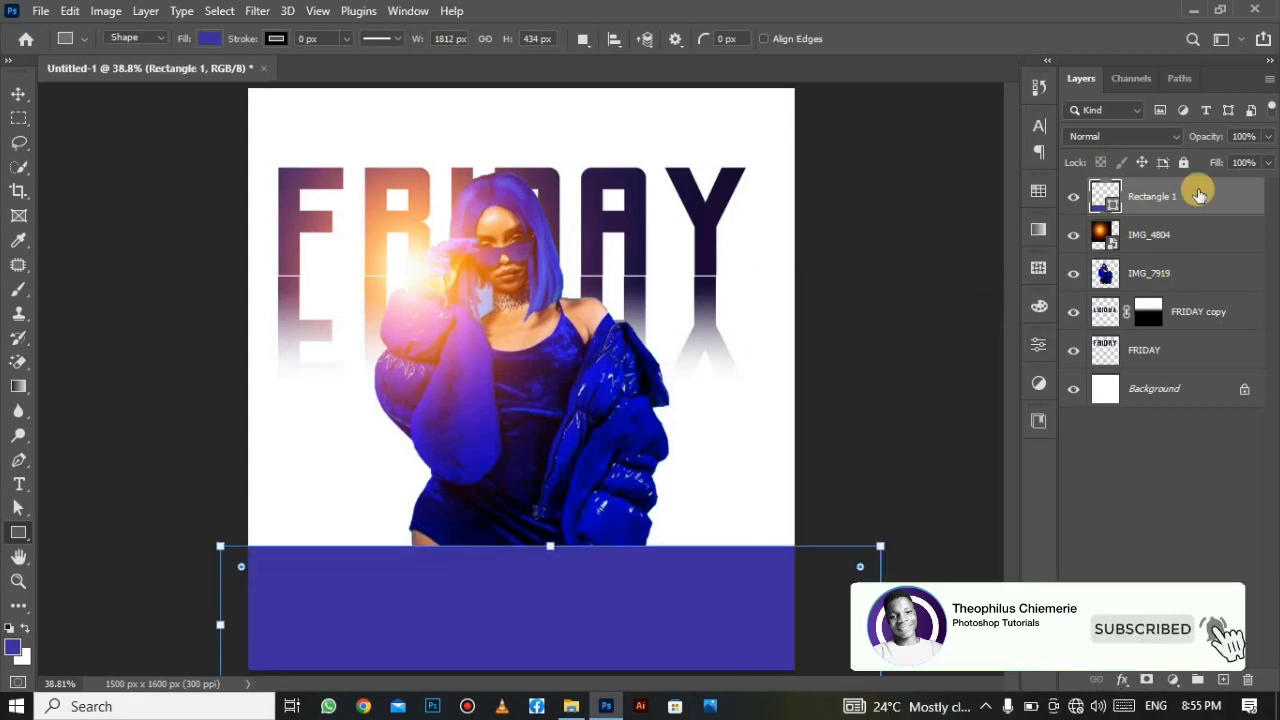
right_click(1192, 188)
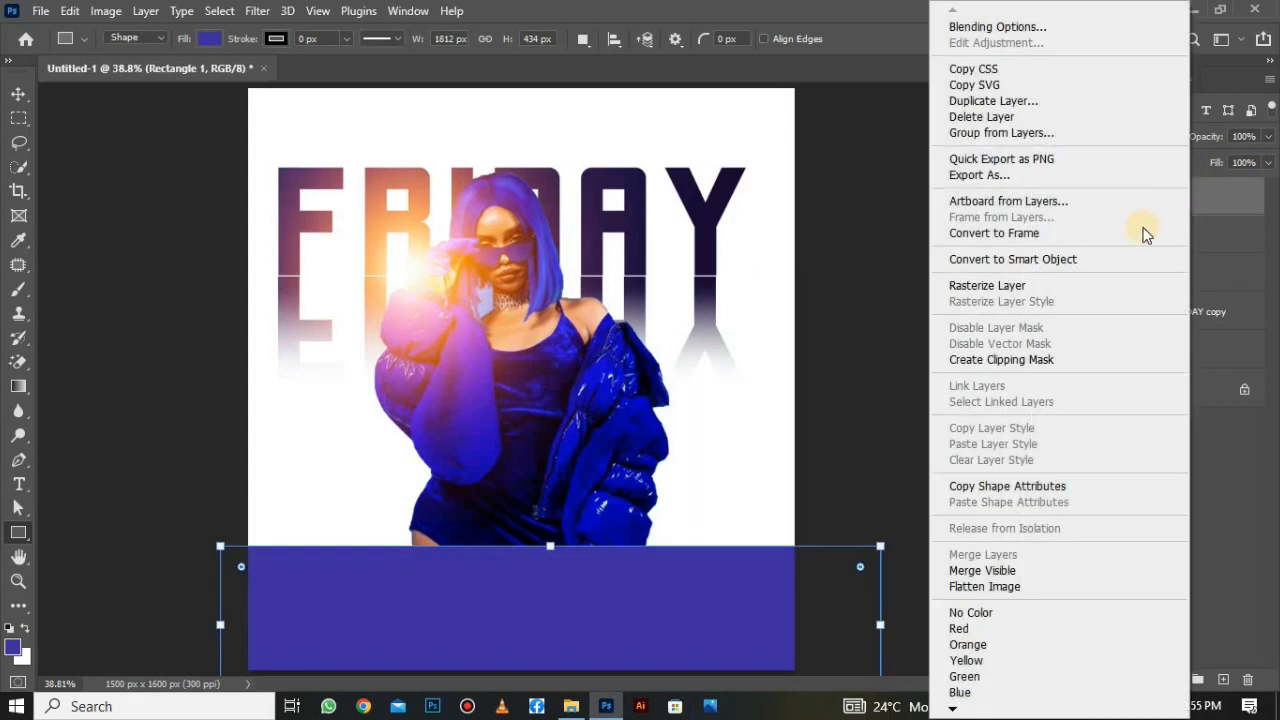
click(1120, 259)
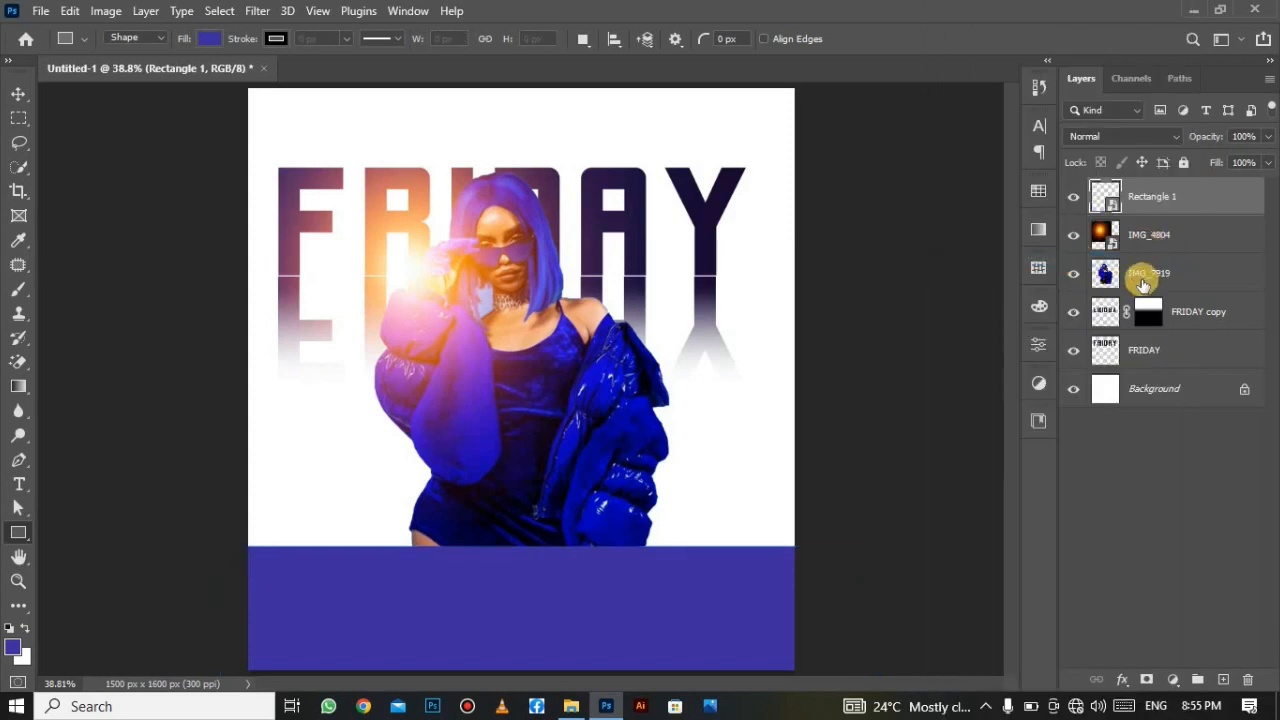
click(1120, 688)
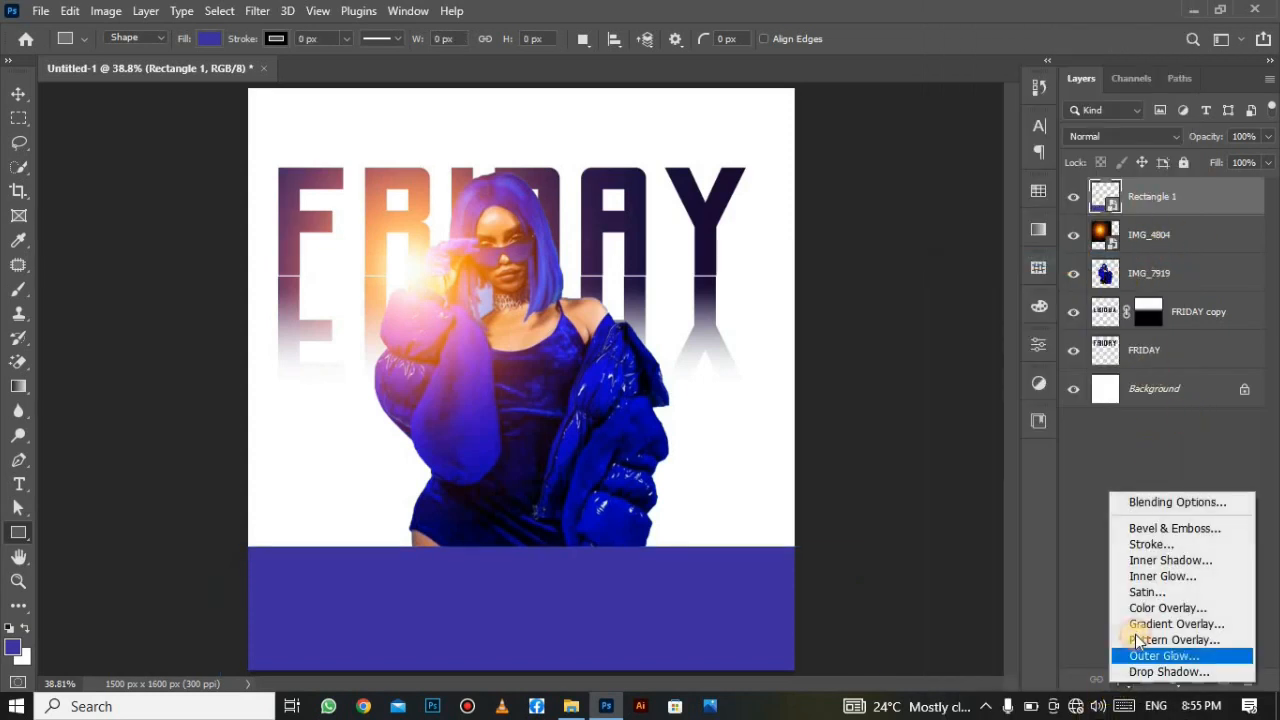
Add a Gradient Overlay to Rectangle 1 with stops #202063 on the left and #170322 on the right.
click(1145, 500)
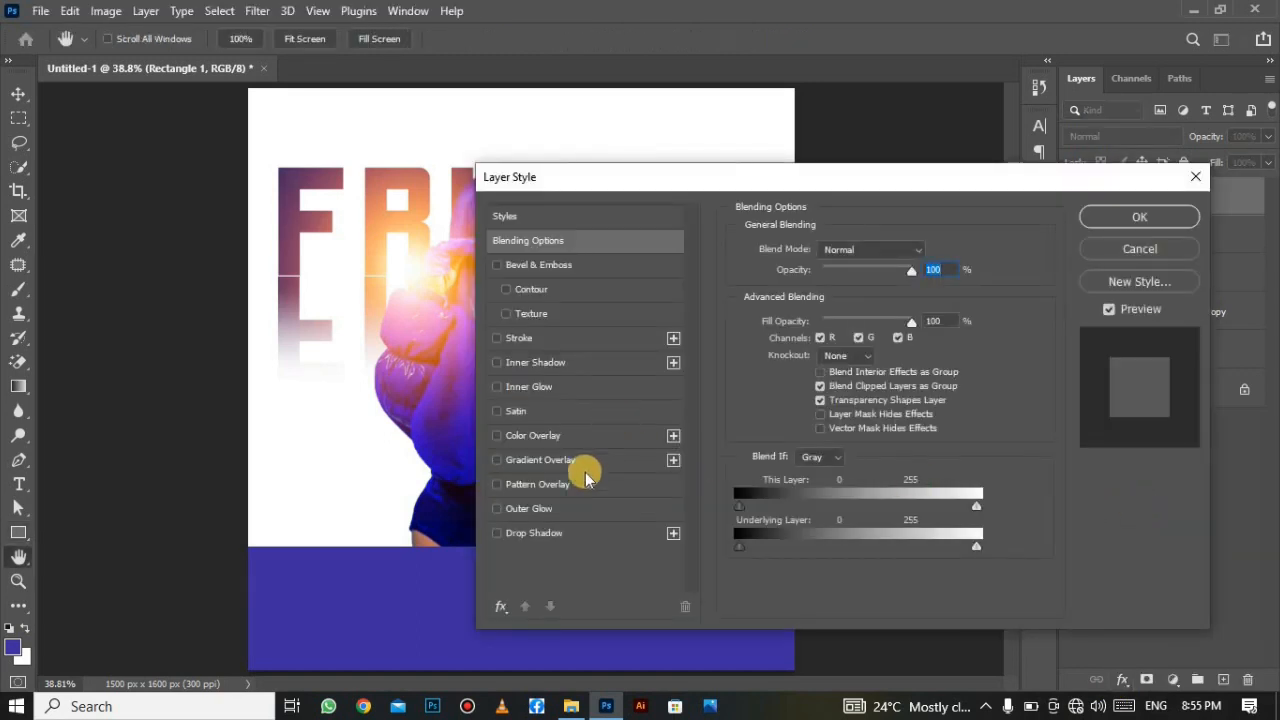
click(572, 460)
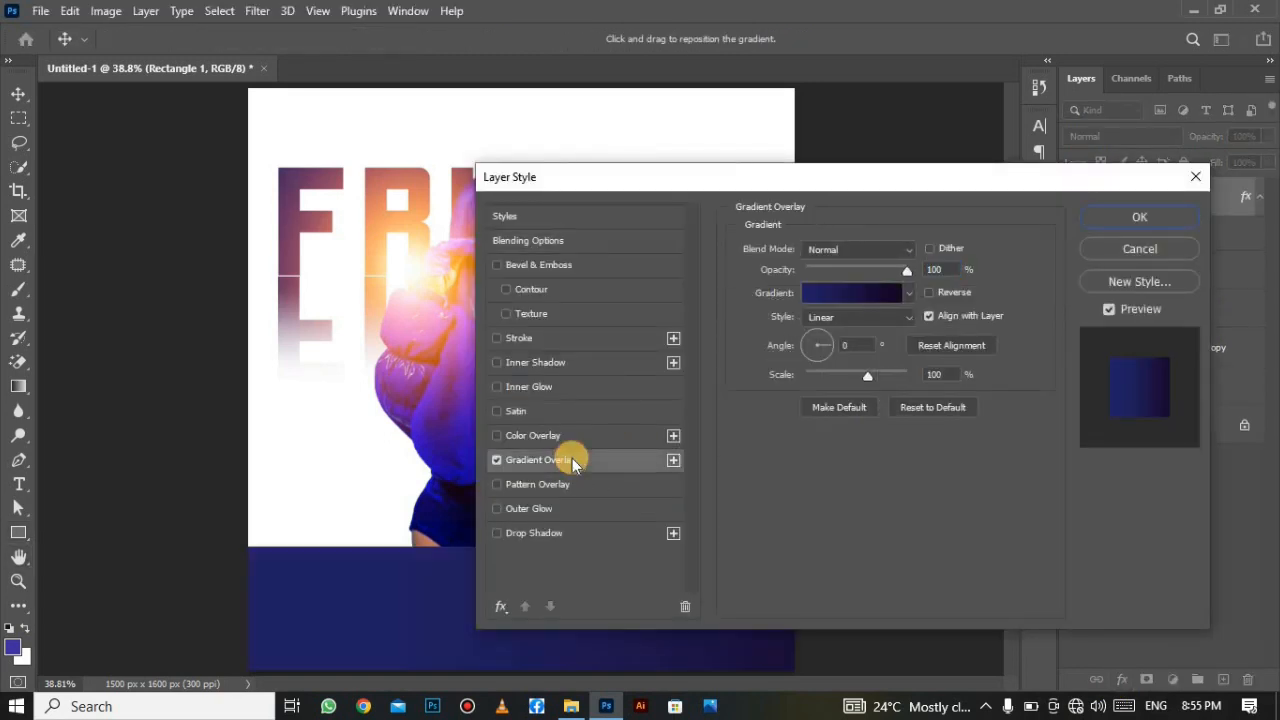
click(850, 290)
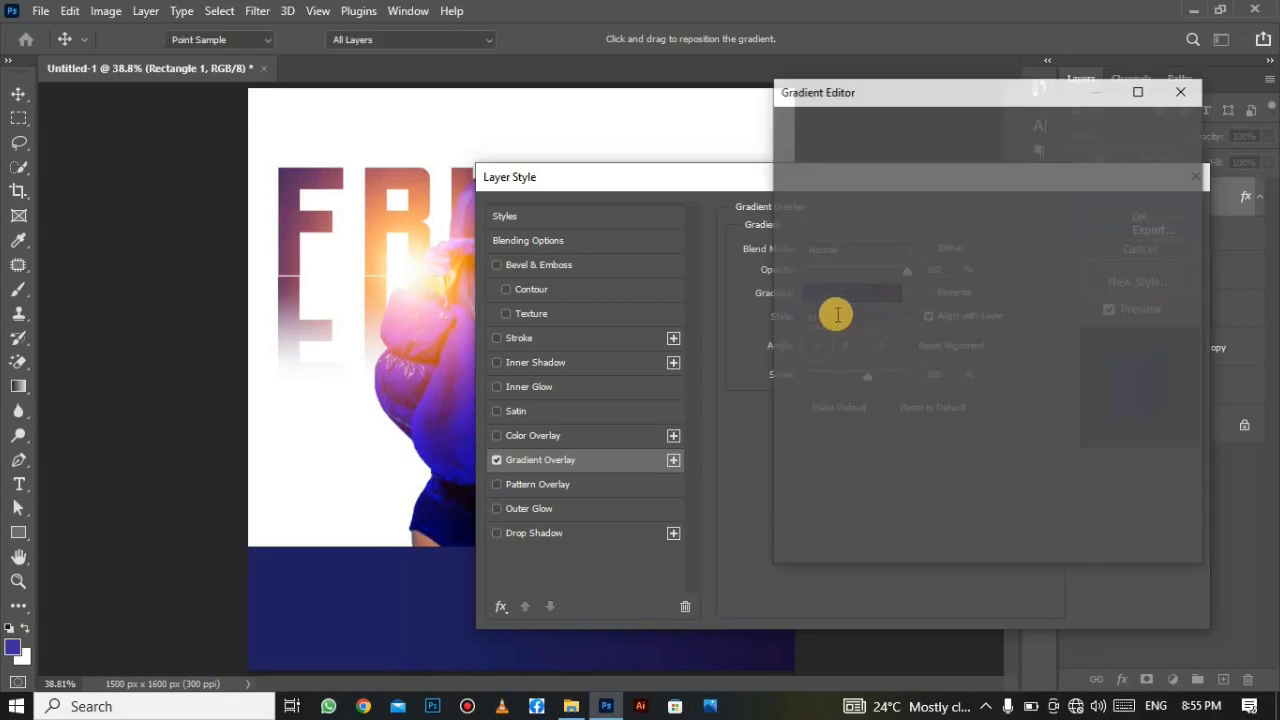
click(1172, 435)
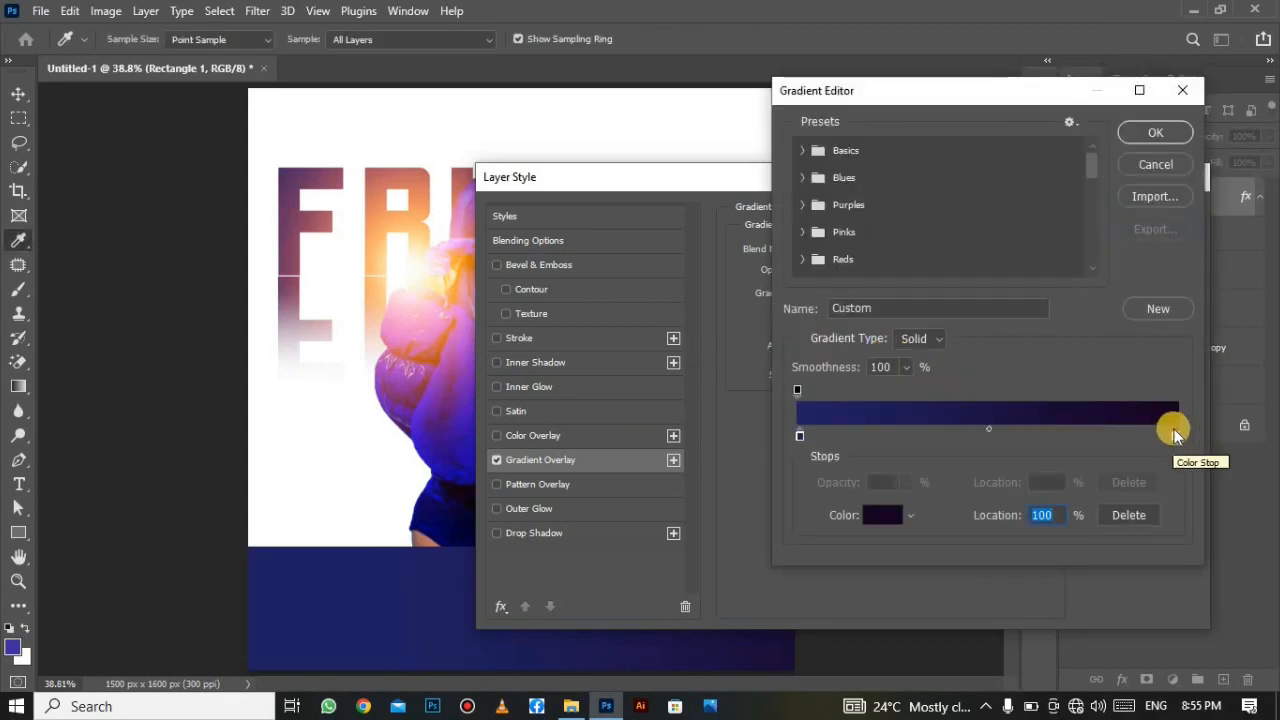
click(882, 515)
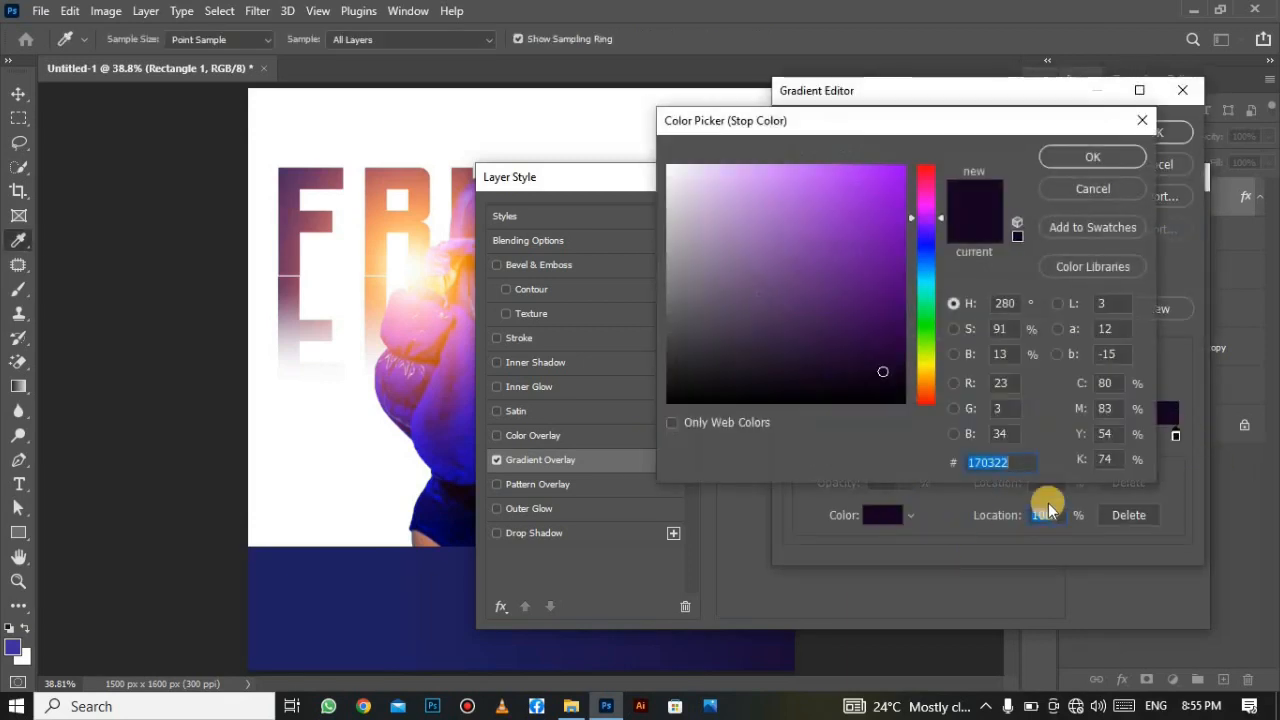
click(1088, 156)
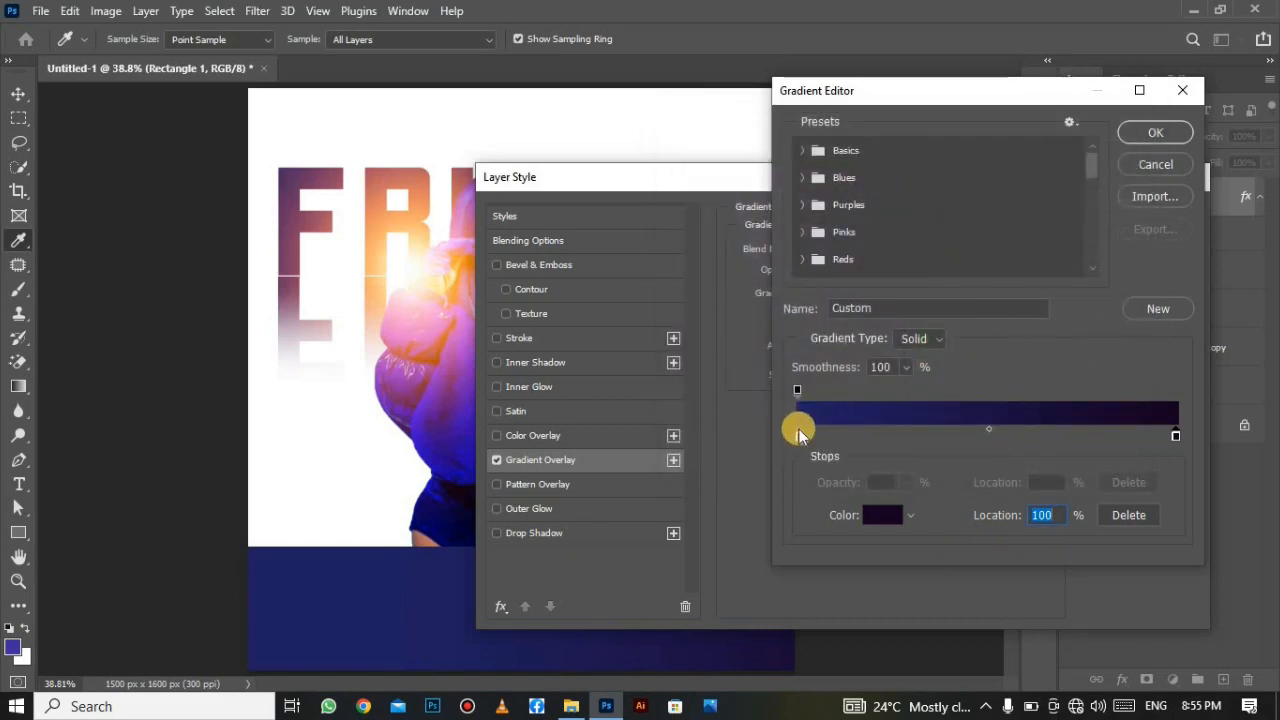
click(800, 435)
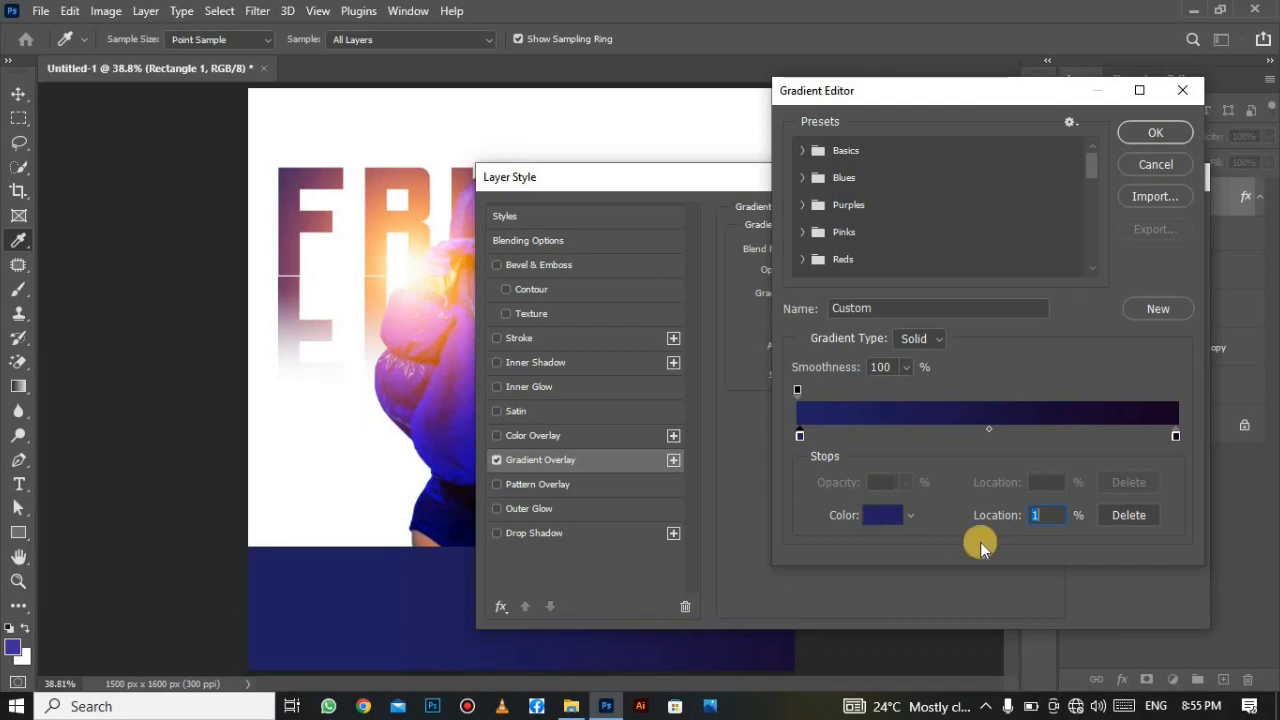
click(882, 515)
drag(1019, 460, 943, 458)
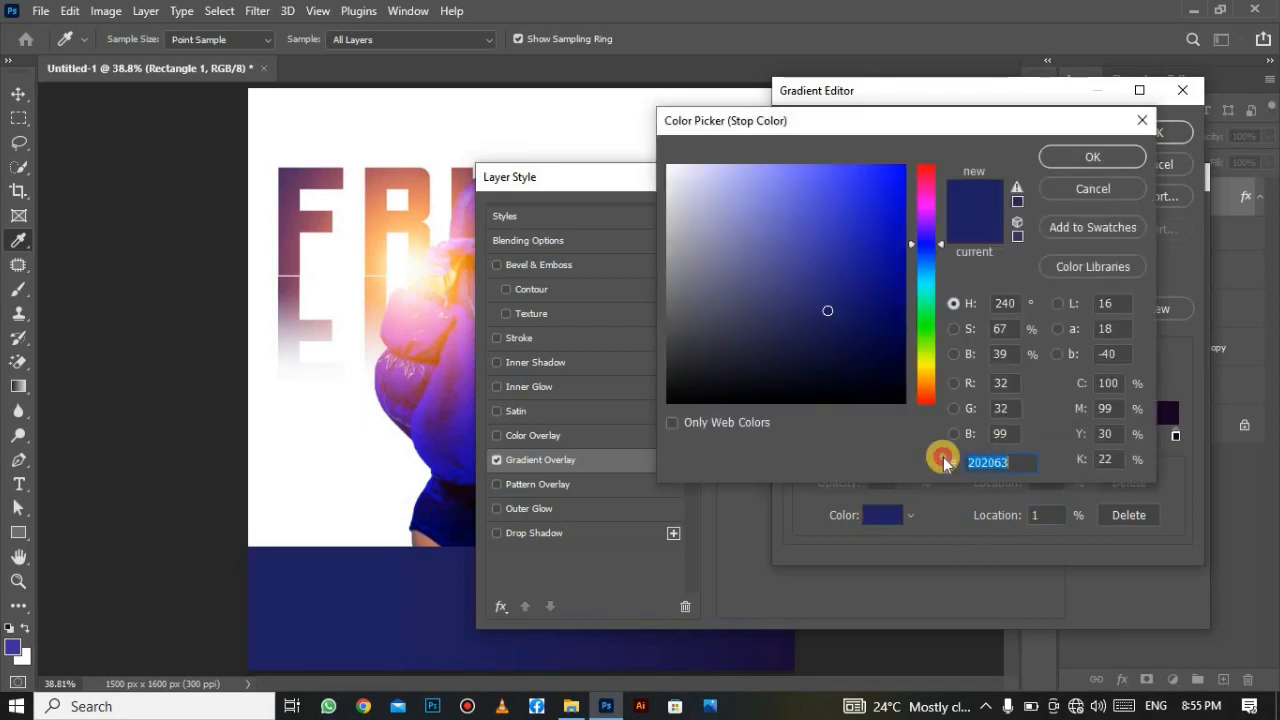
click(1077, 165)
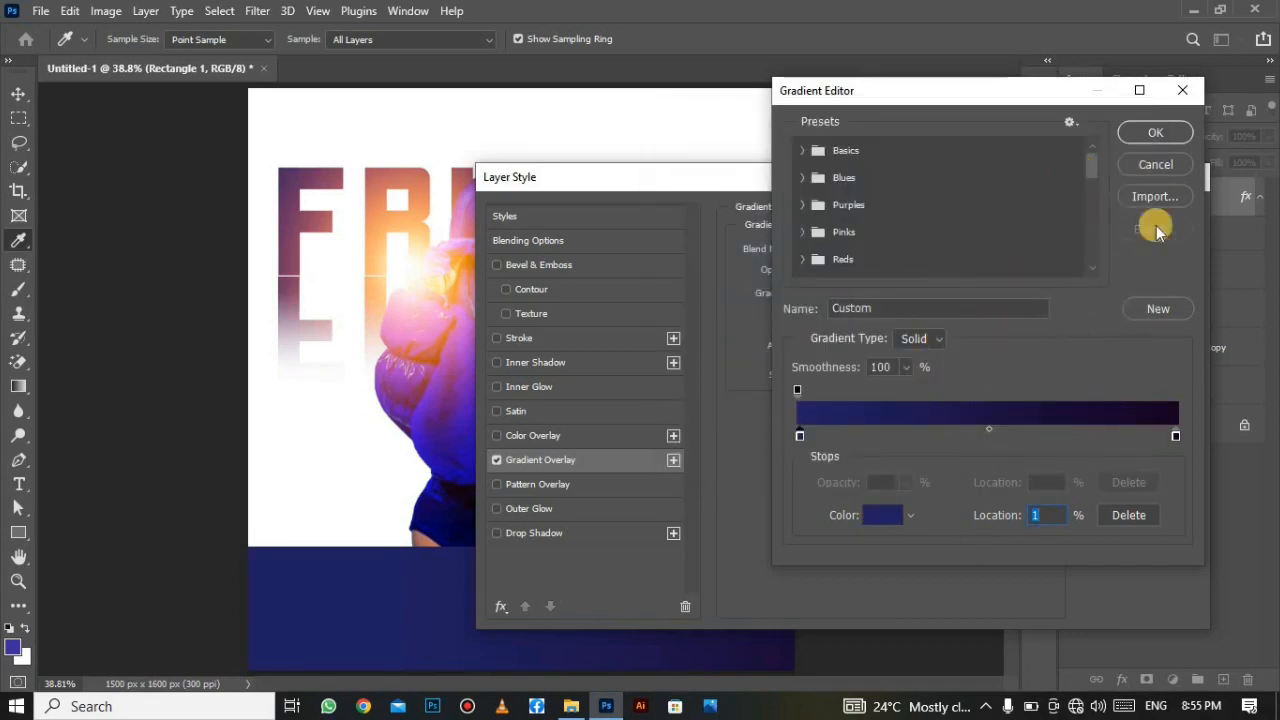
click(1155, 133)
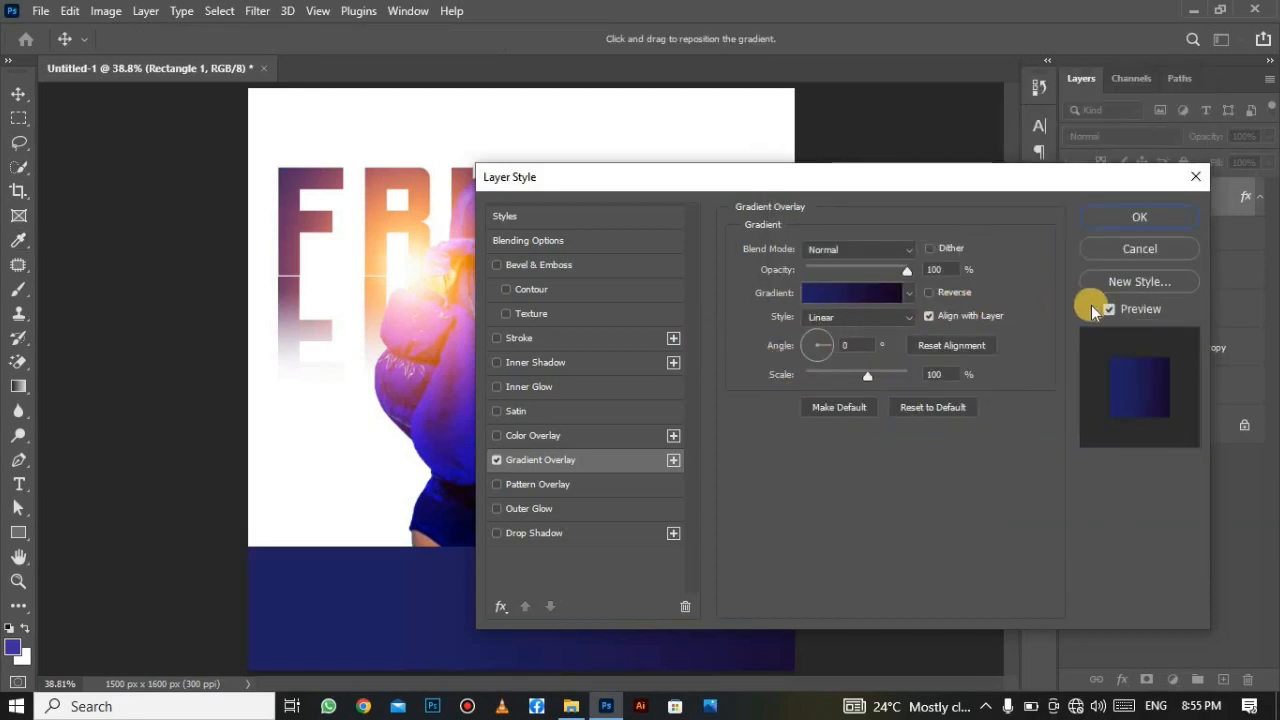
click(1150, 212)
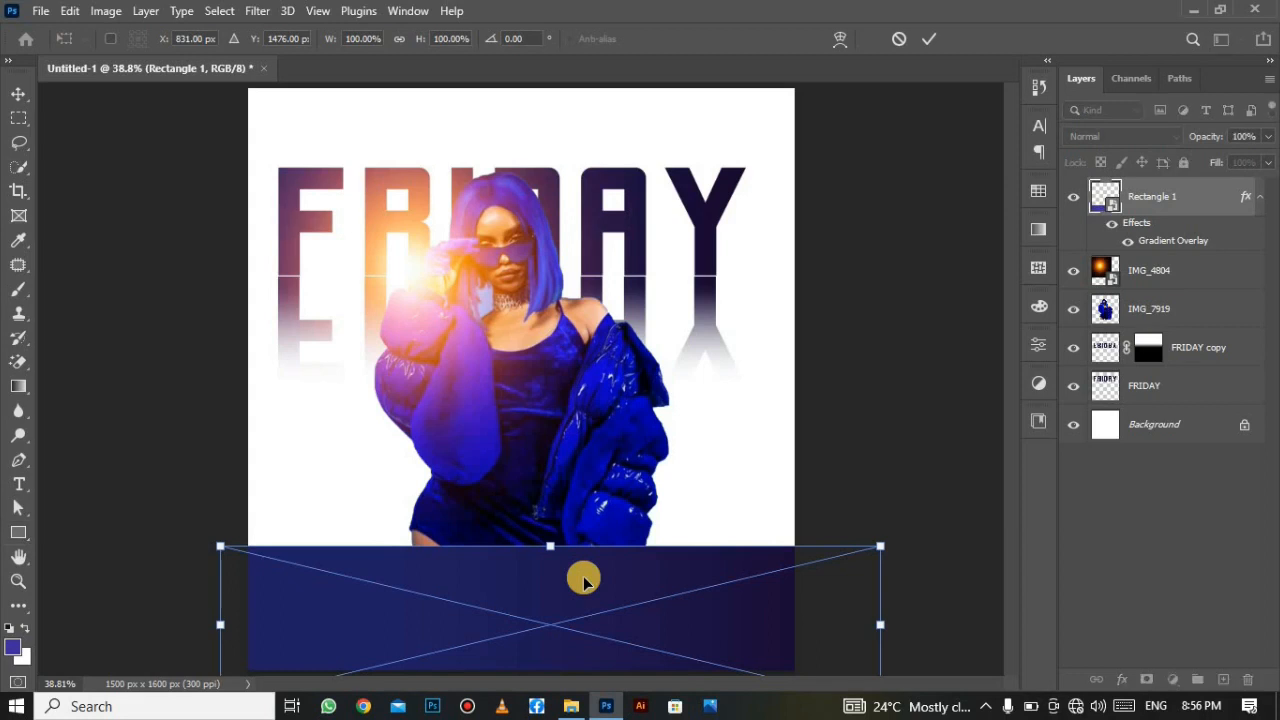
Rotate the bottom band to about -6.24° and move it slightly lower.
drag(871, 529, 851, 468)
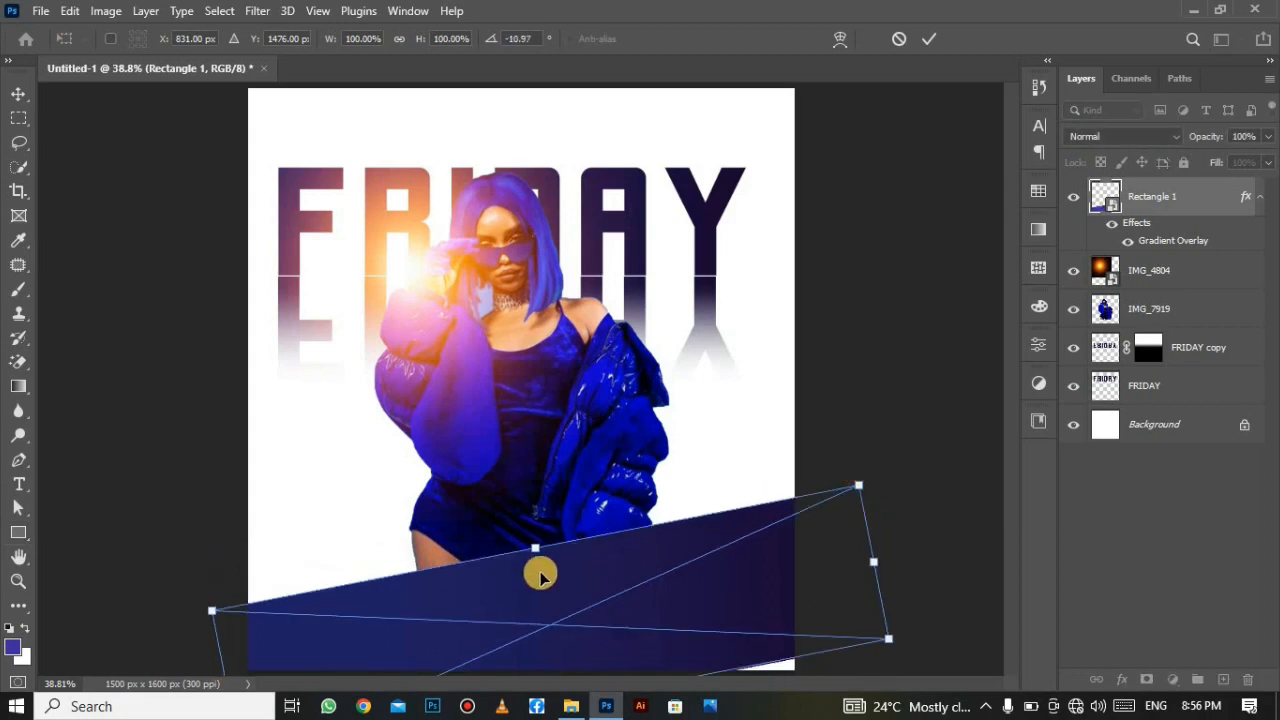
drag(538, 538, 520, 460)
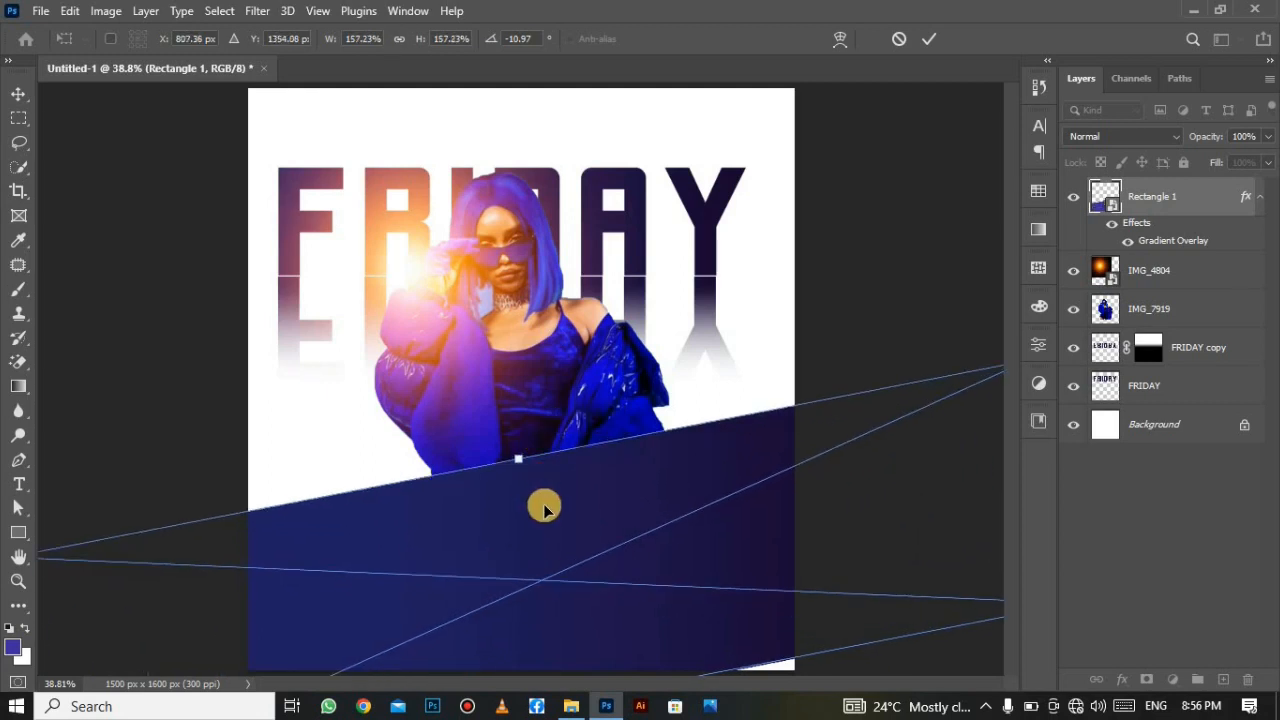
drag(544, 508, 568, 604)
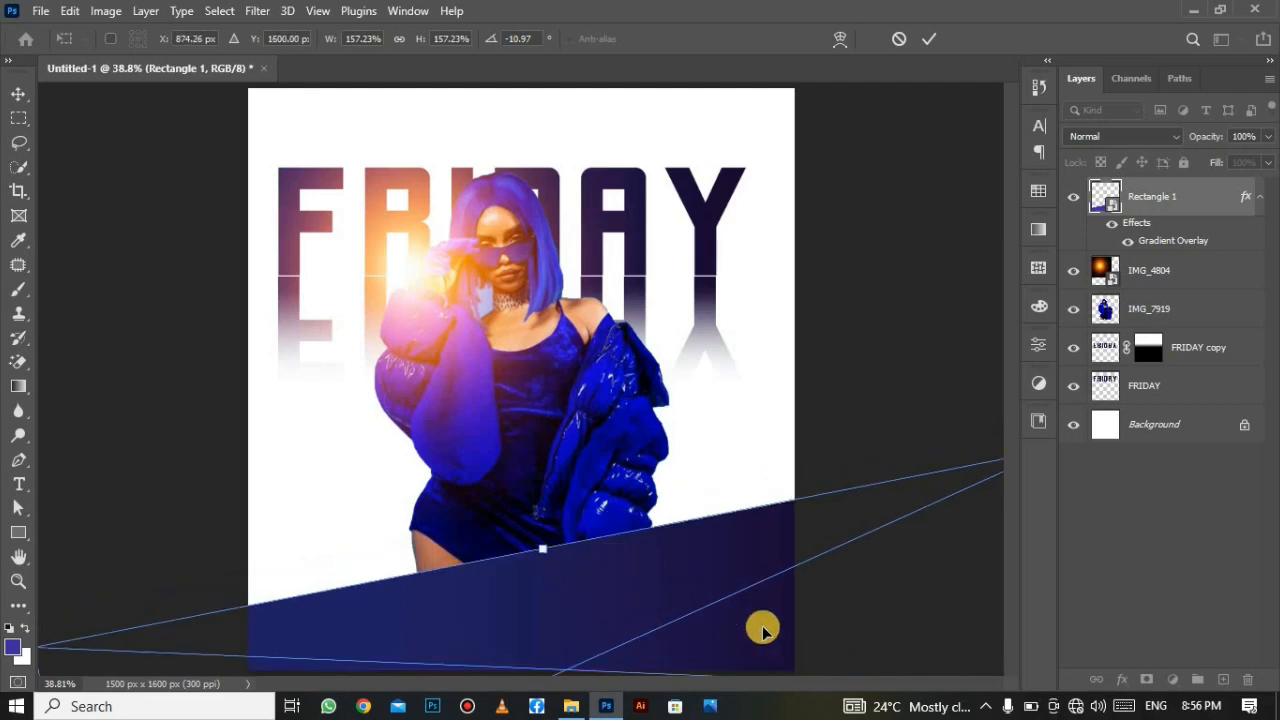
drag(759, 477, 787, 483)
drag(628, 580, 660, 597)
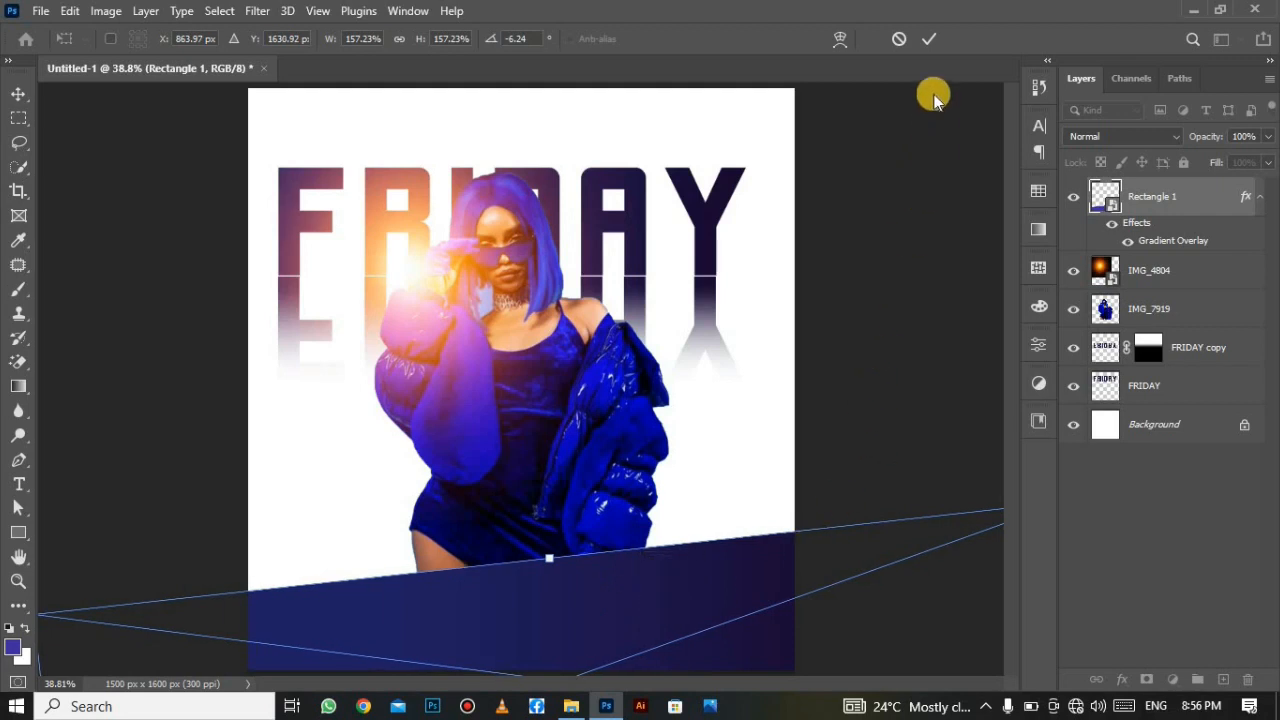
click(927, 38)
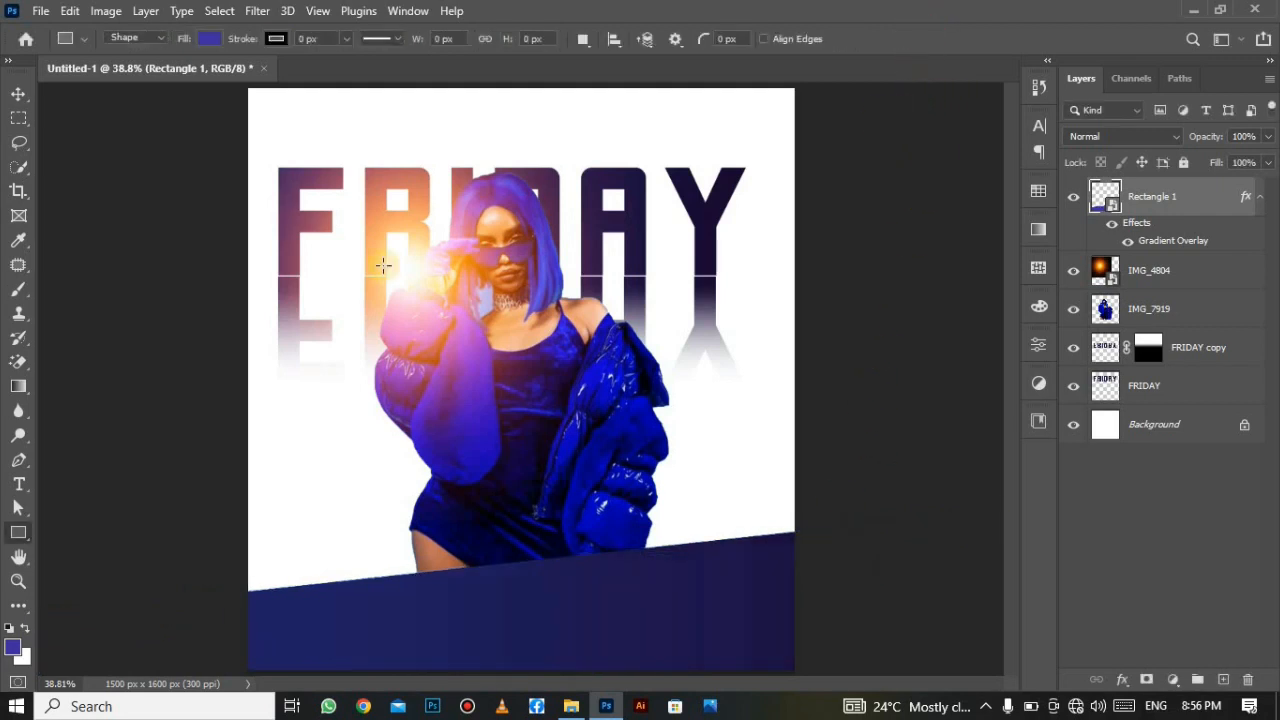
click(21, 93)
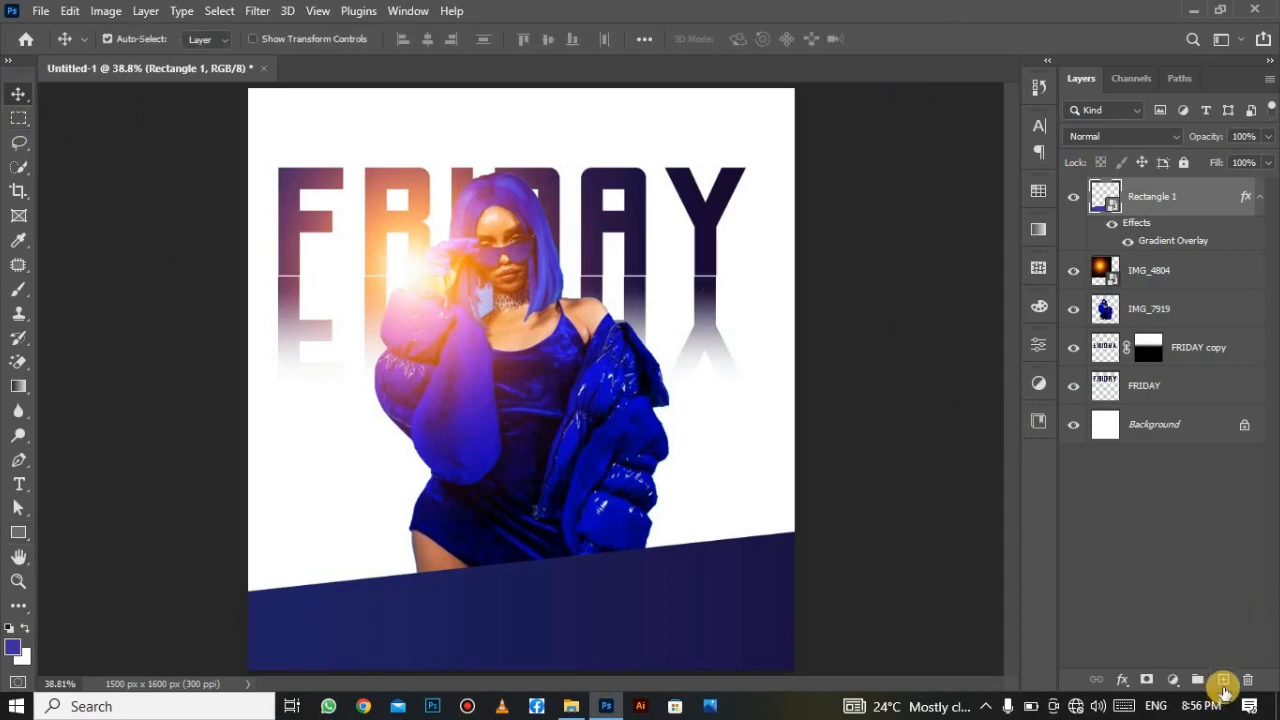
Add a new layer and type SPECIAL with the Horizontal Type tool on the poster's left.
click(1223, 680)
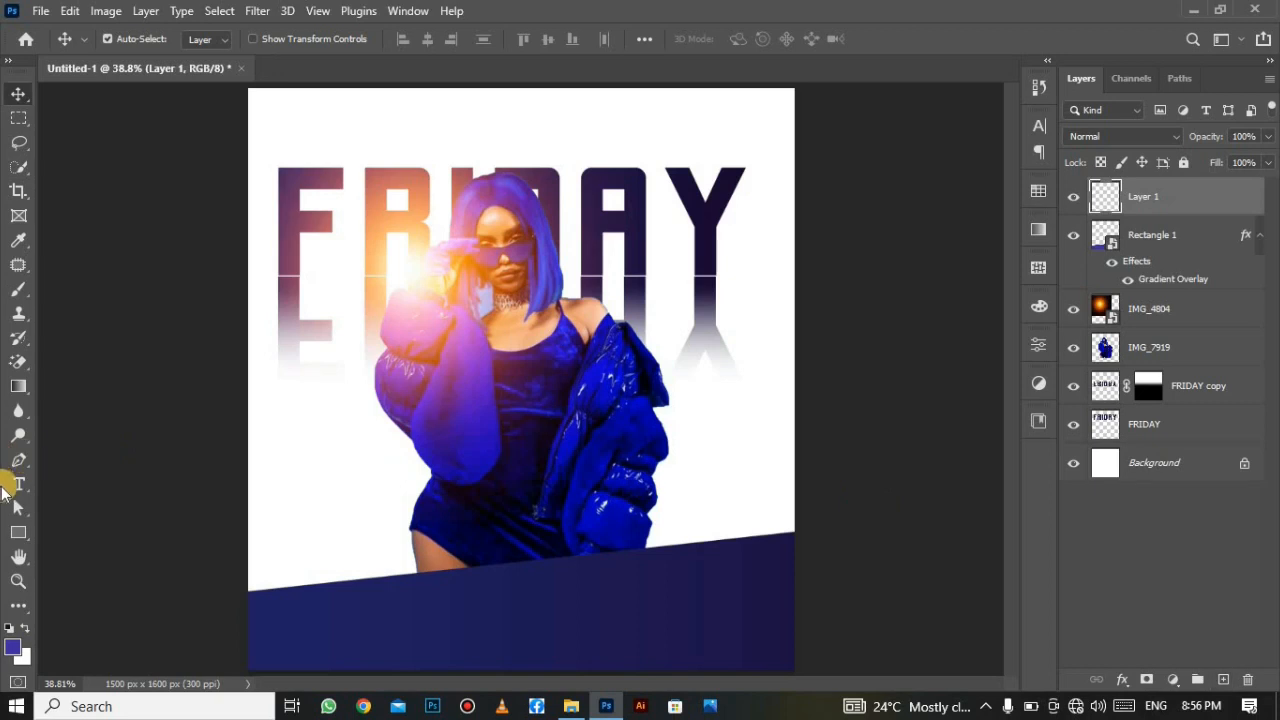
click(20, 484)
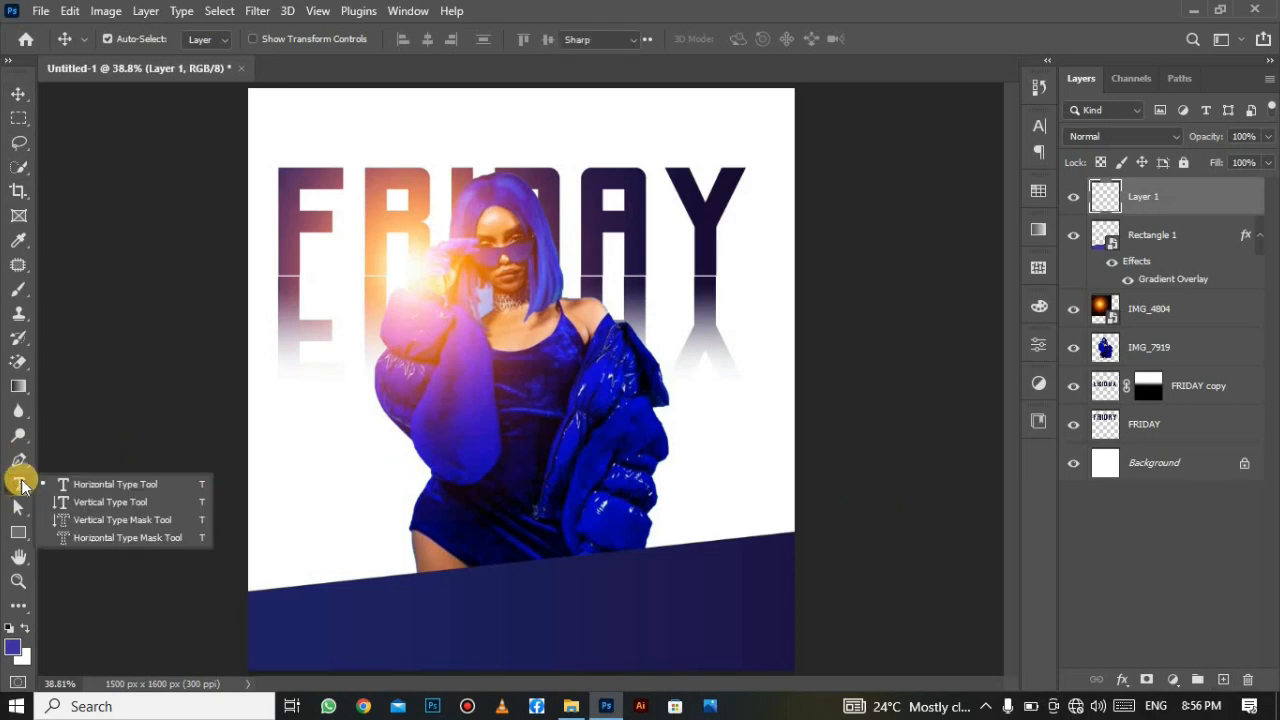
click(108, 480)
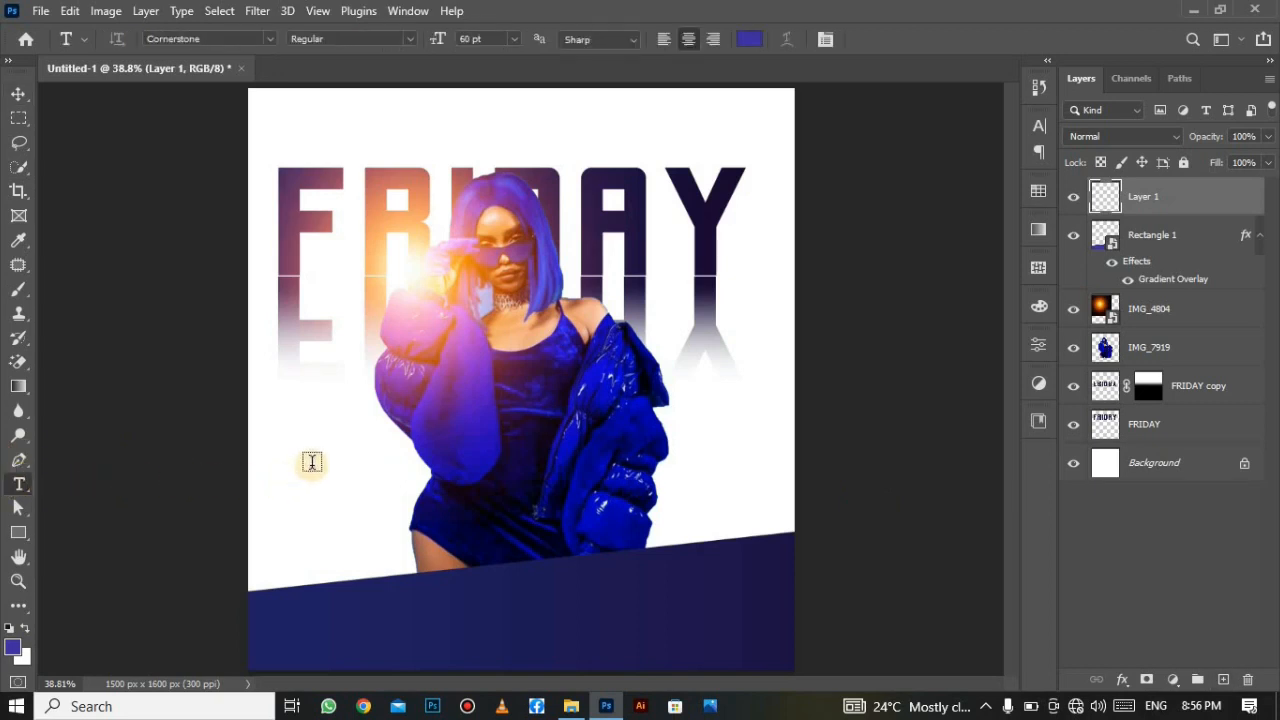
click(312, 462)
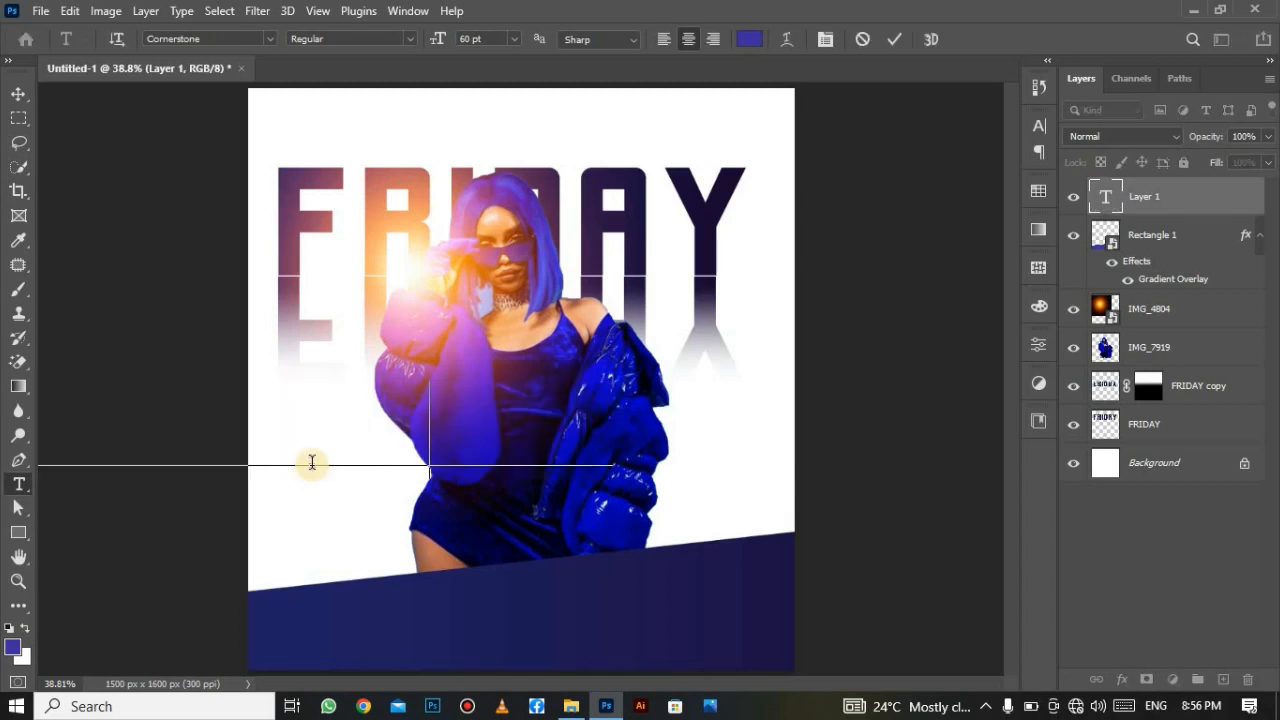
text(SPECIAL)
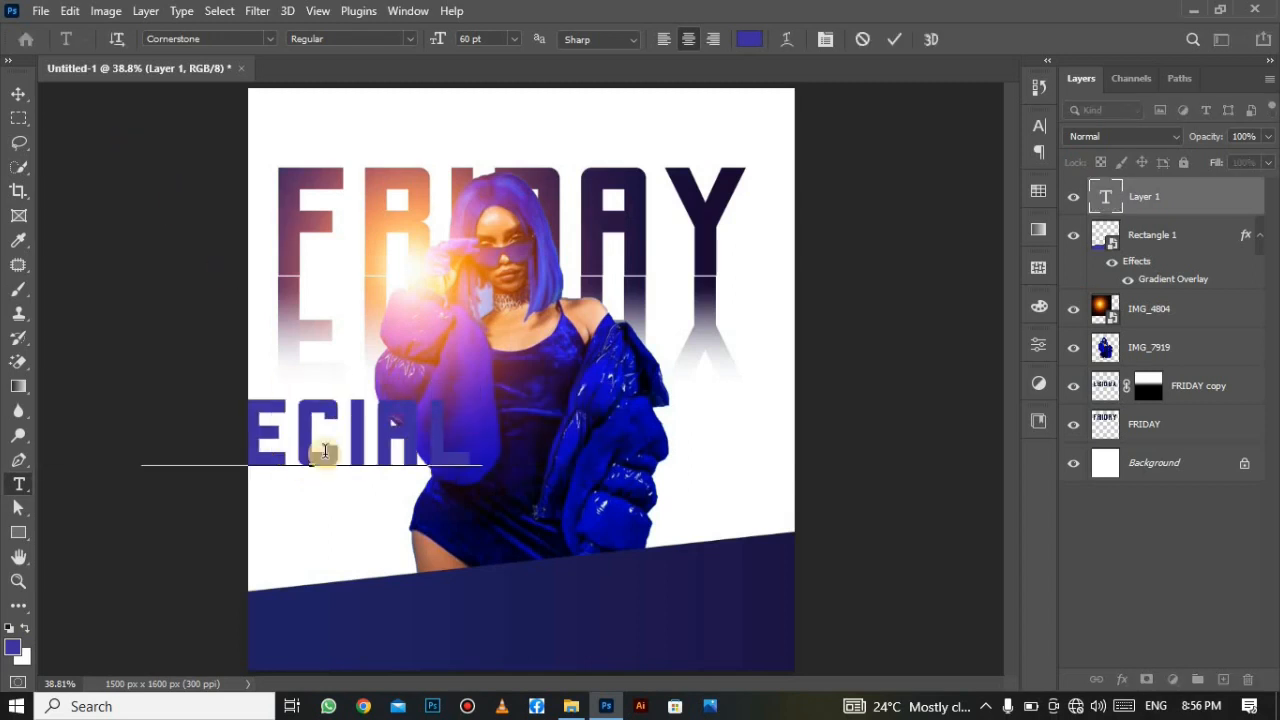
Set SPECIAL to 30 pt and move it to the centre over the model.
right_click(408, 478)
click(472, 116)
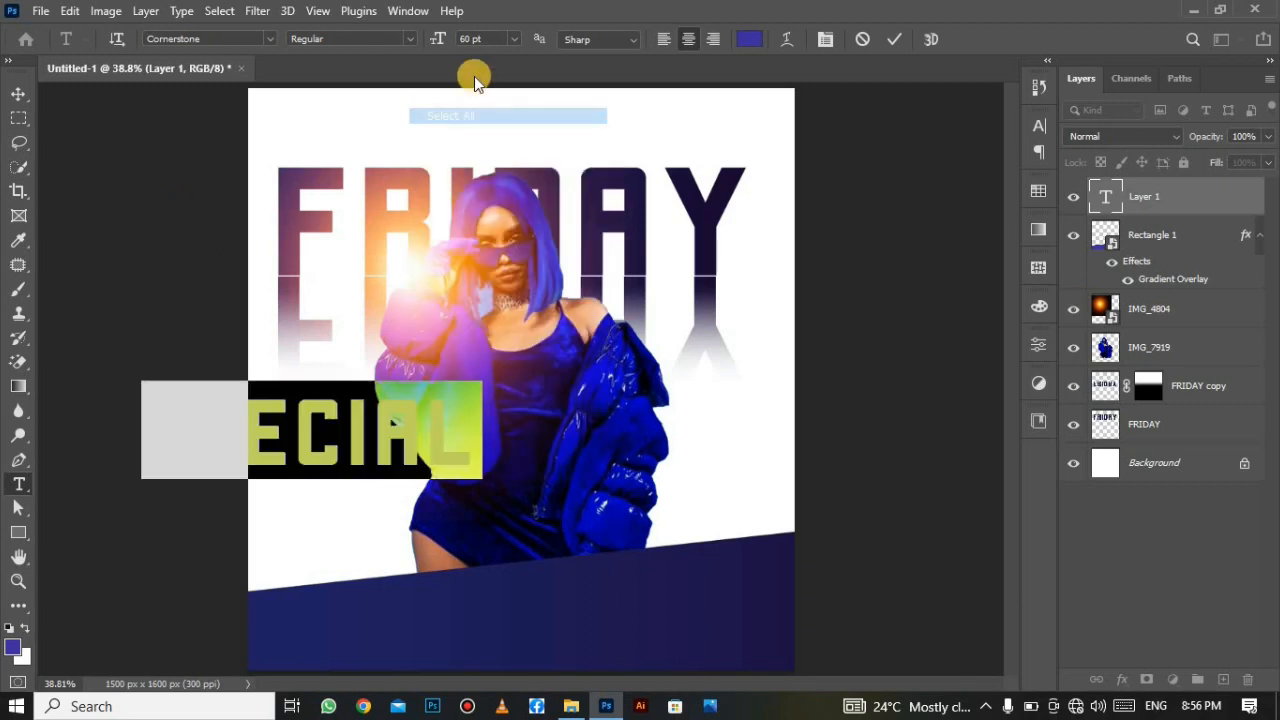
click(512, 38)
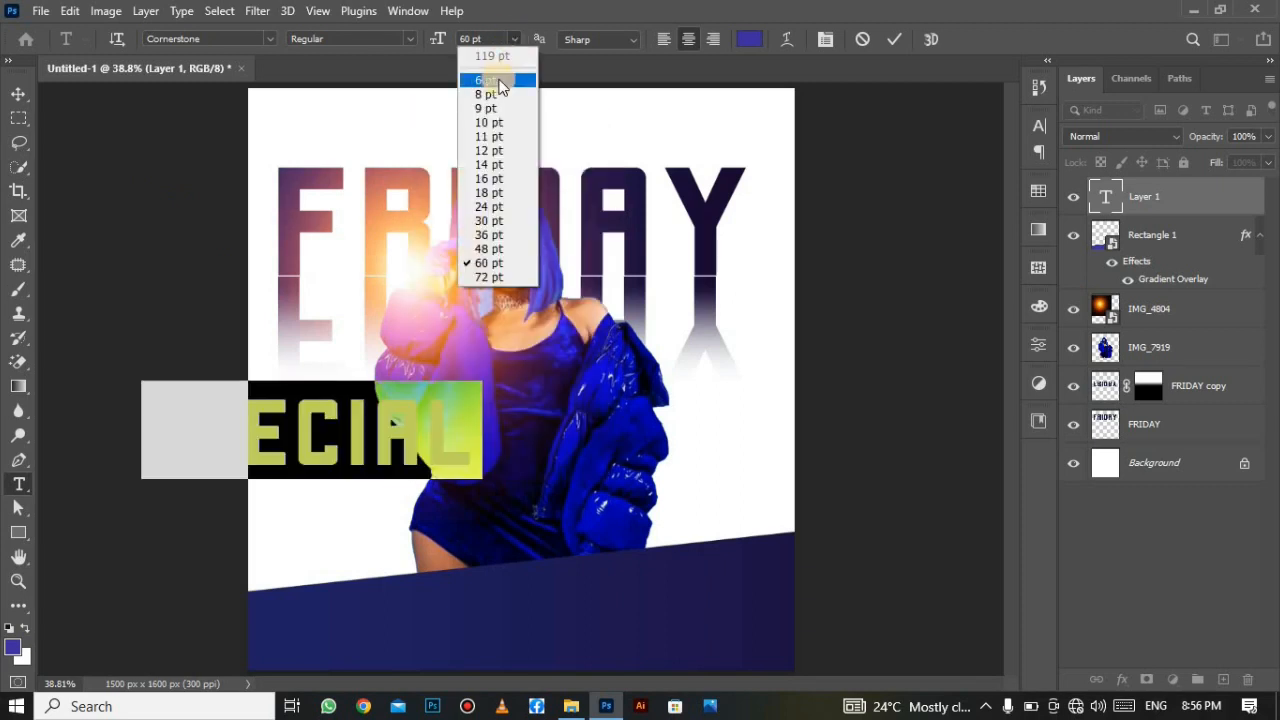
click(475, 226)
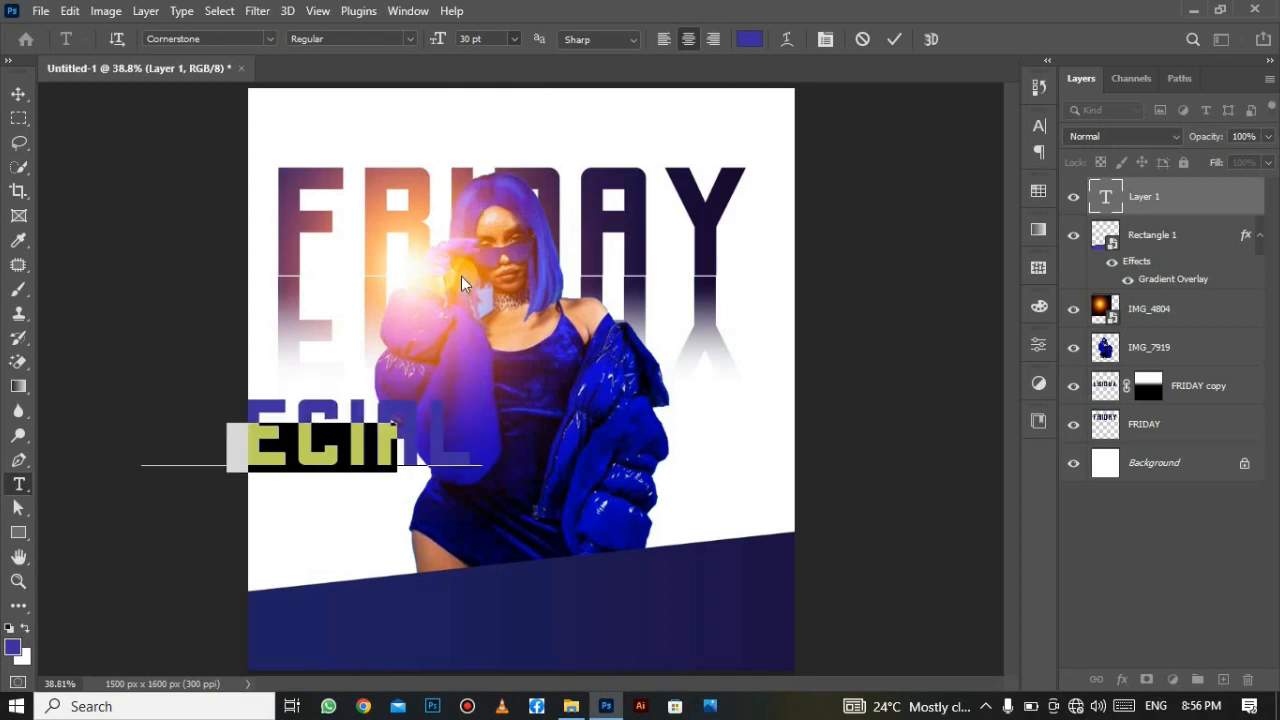
drag(396, 522, 504, 503)
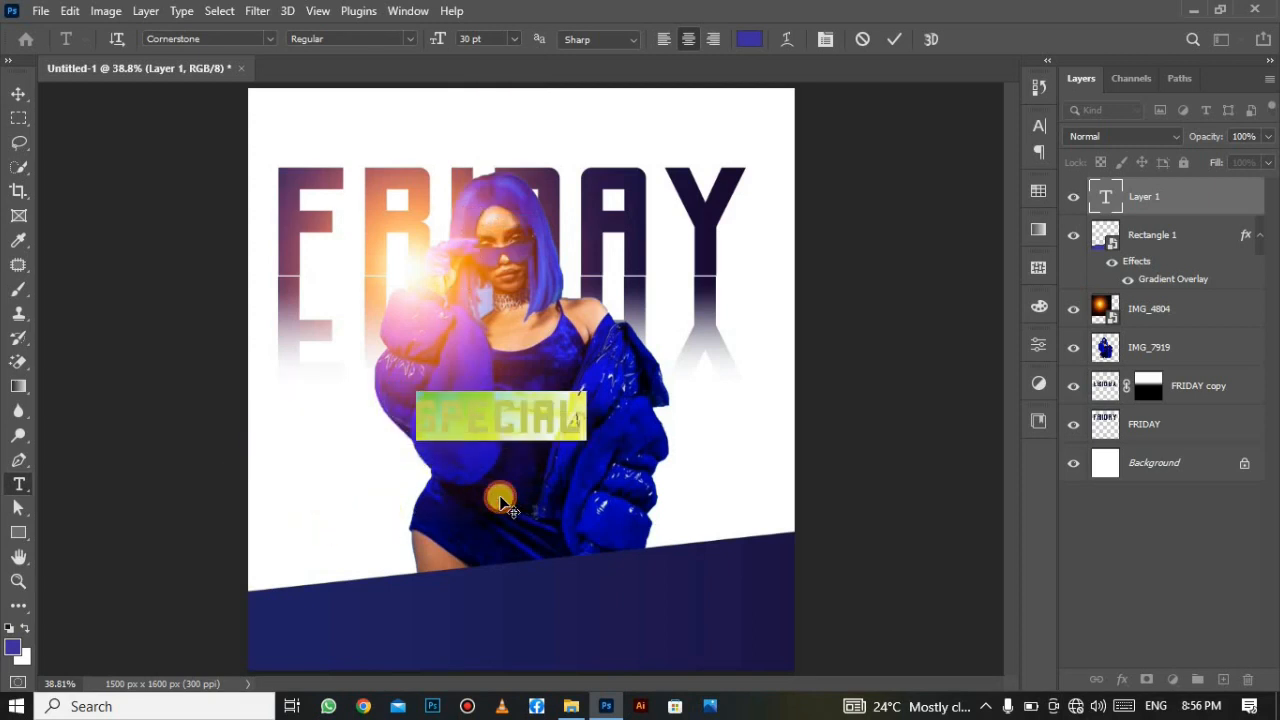
click(896, 42)
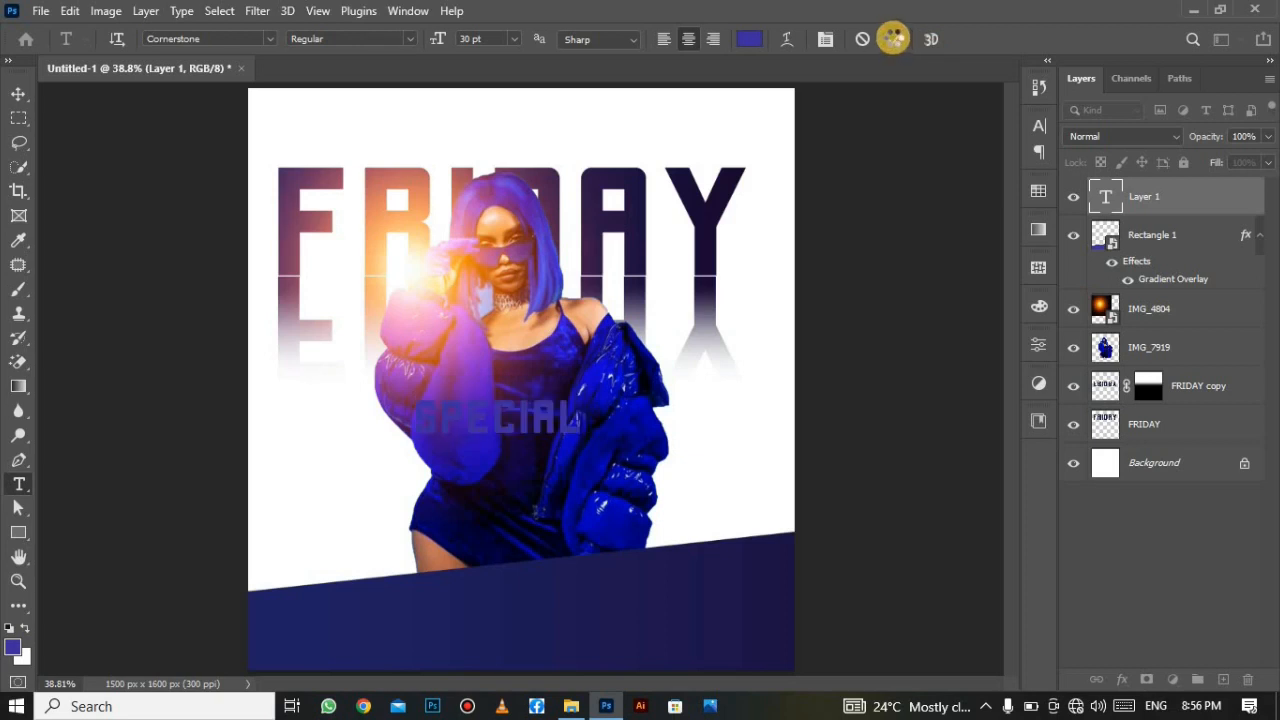
In the Character panel, set SPECIAL's tracking to 500.
click(1039, 127)
click(1039, 130)
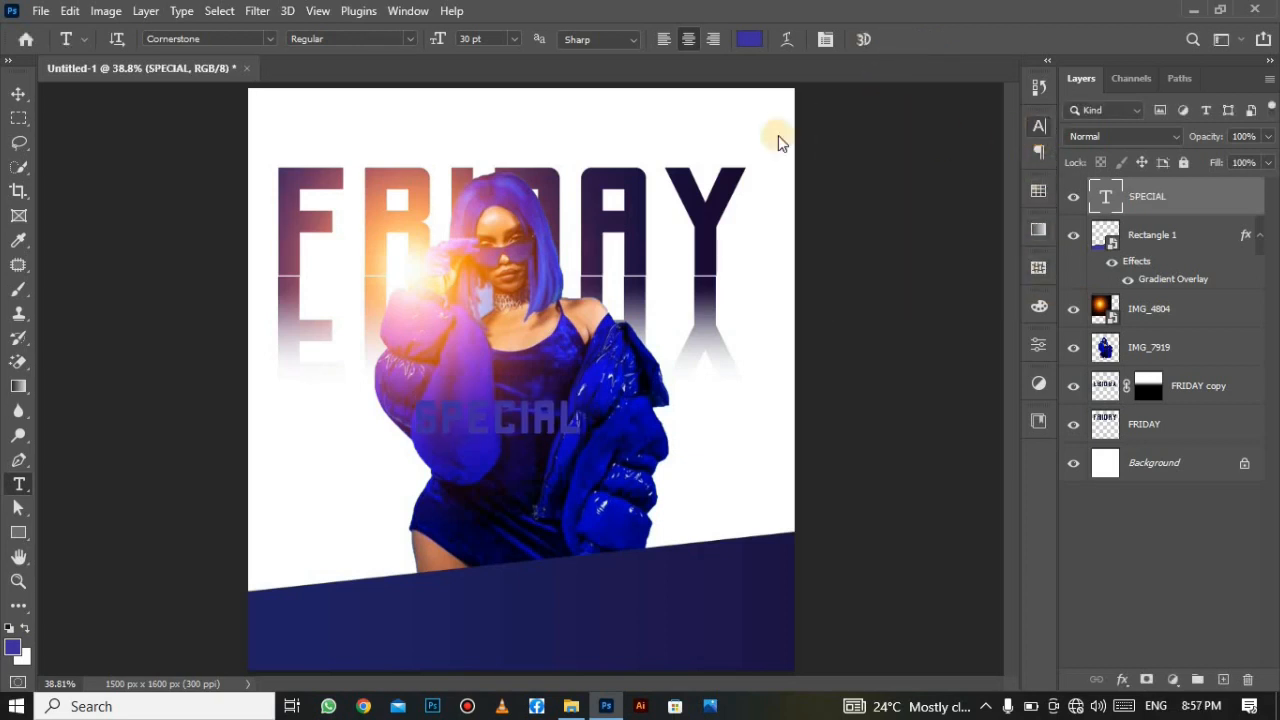
click(412, 11)
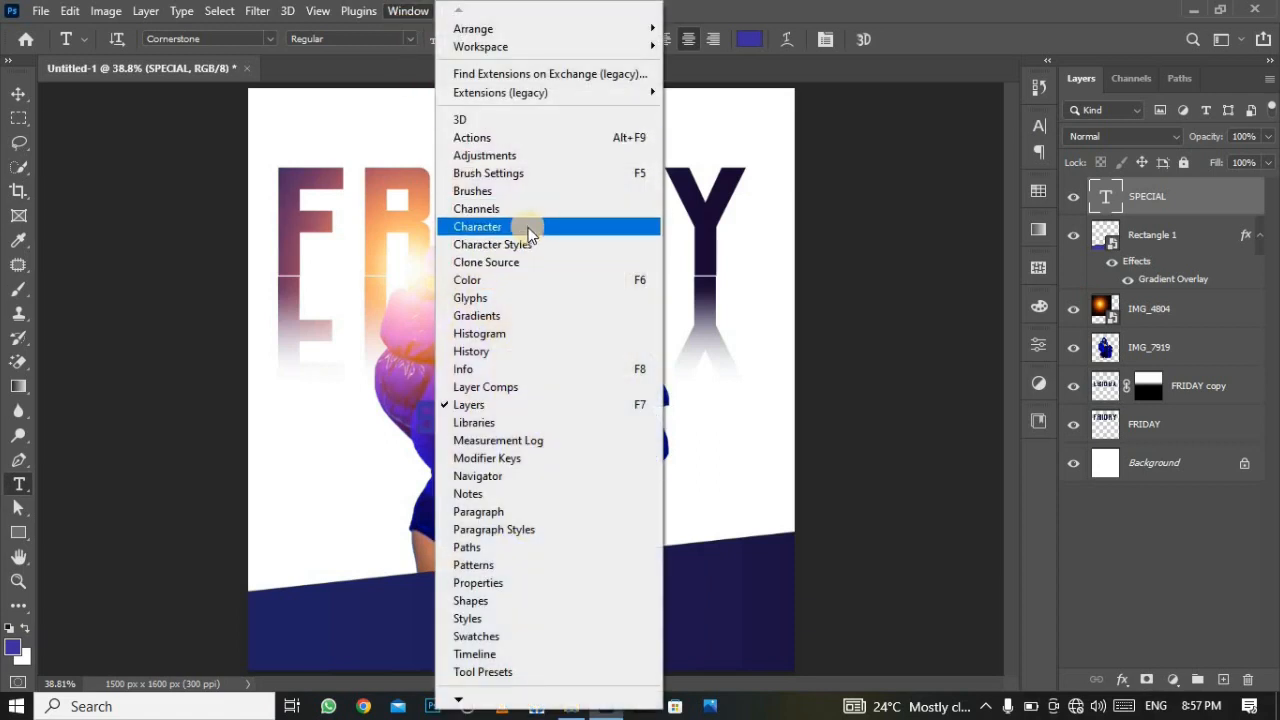
click(528, 226)
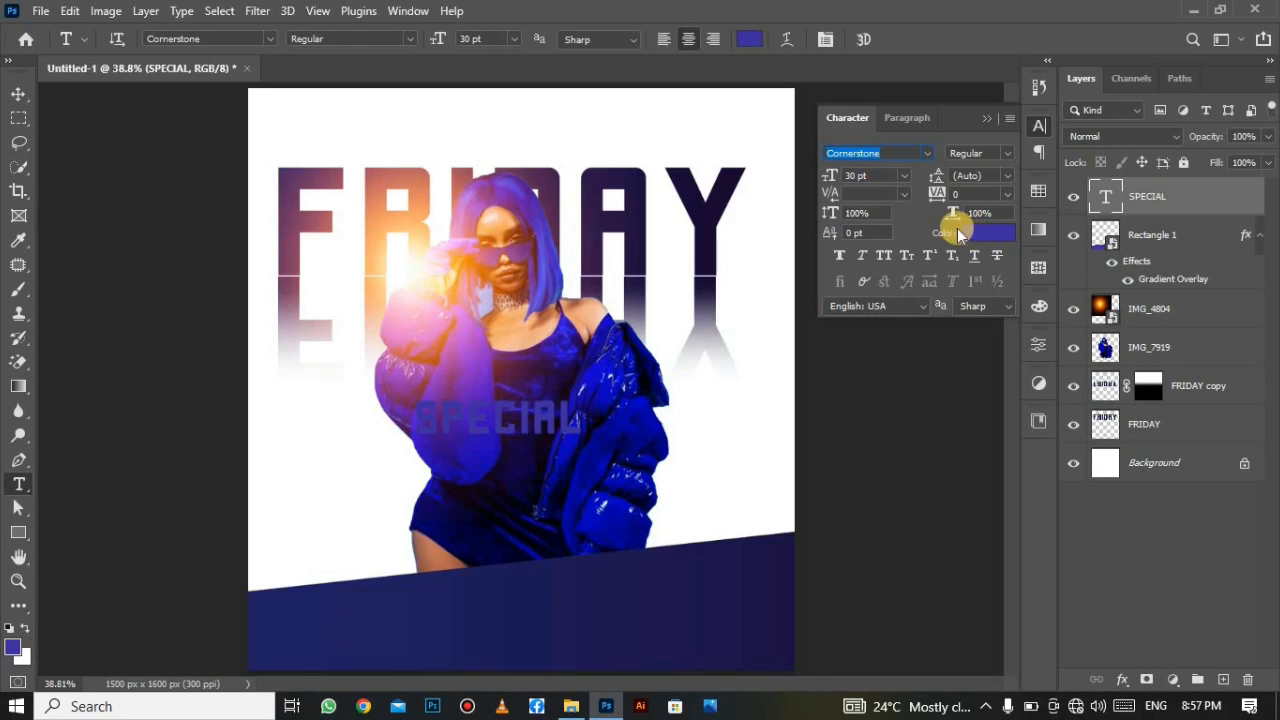
drag(938, 197, 972, 190)
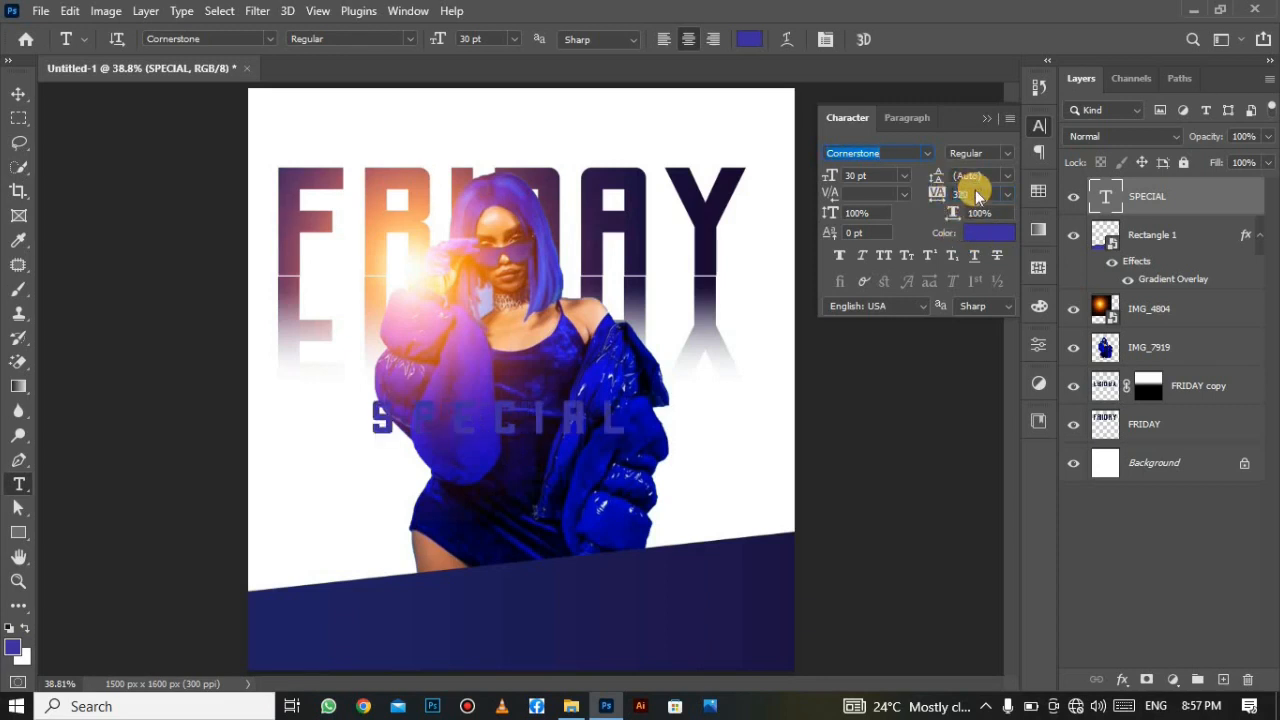
click(944, 200)
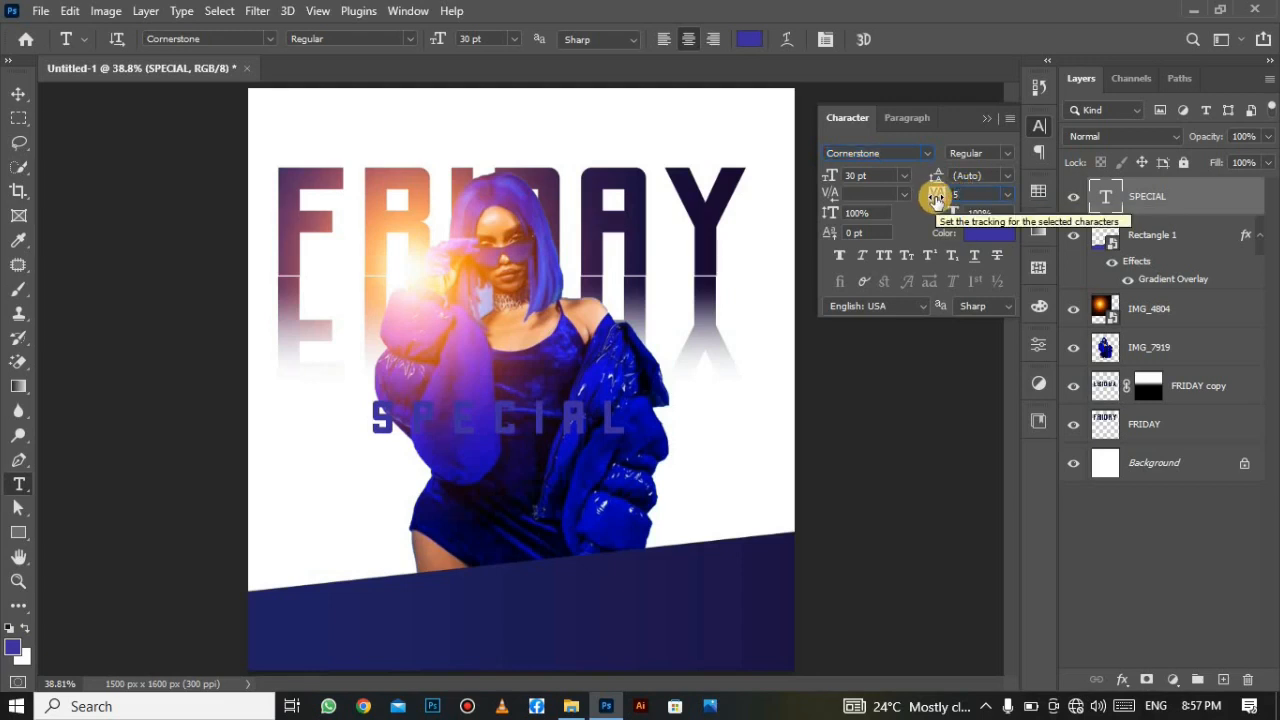
text(500)
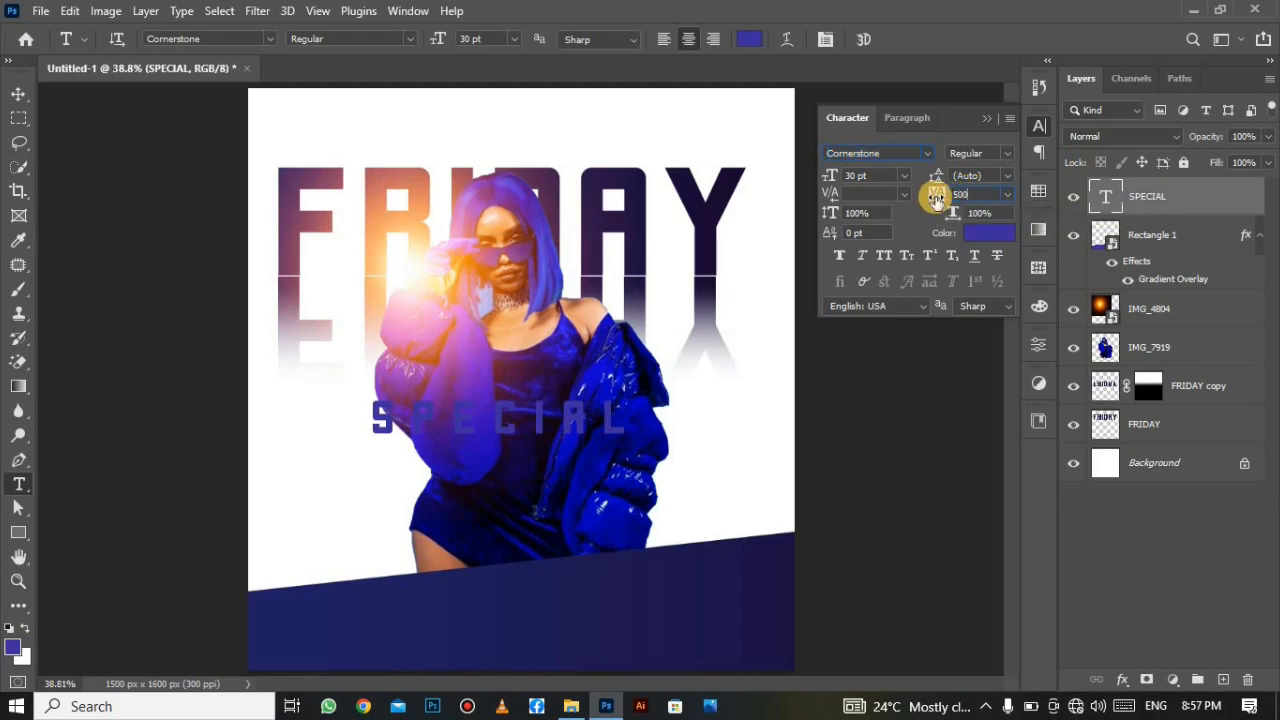
key(Return)
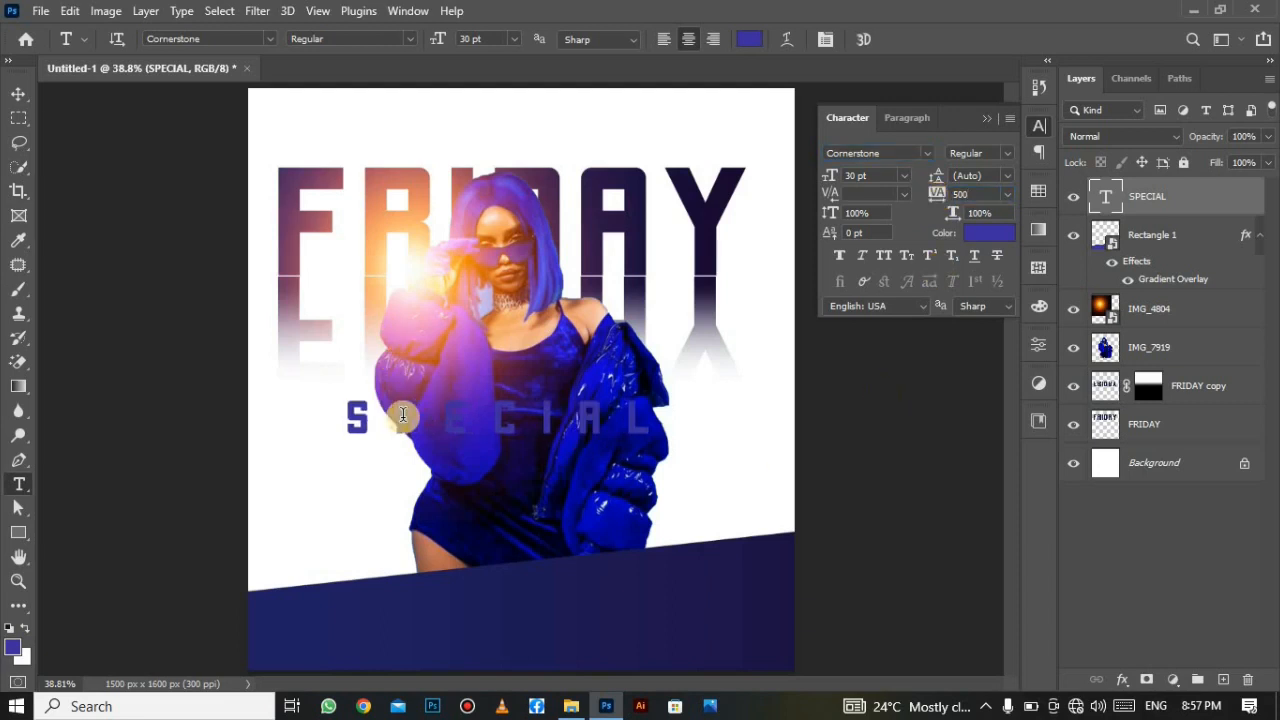
Increase SPECIAL's tracking to 1000 and close the Character panel.
click(937, 205)
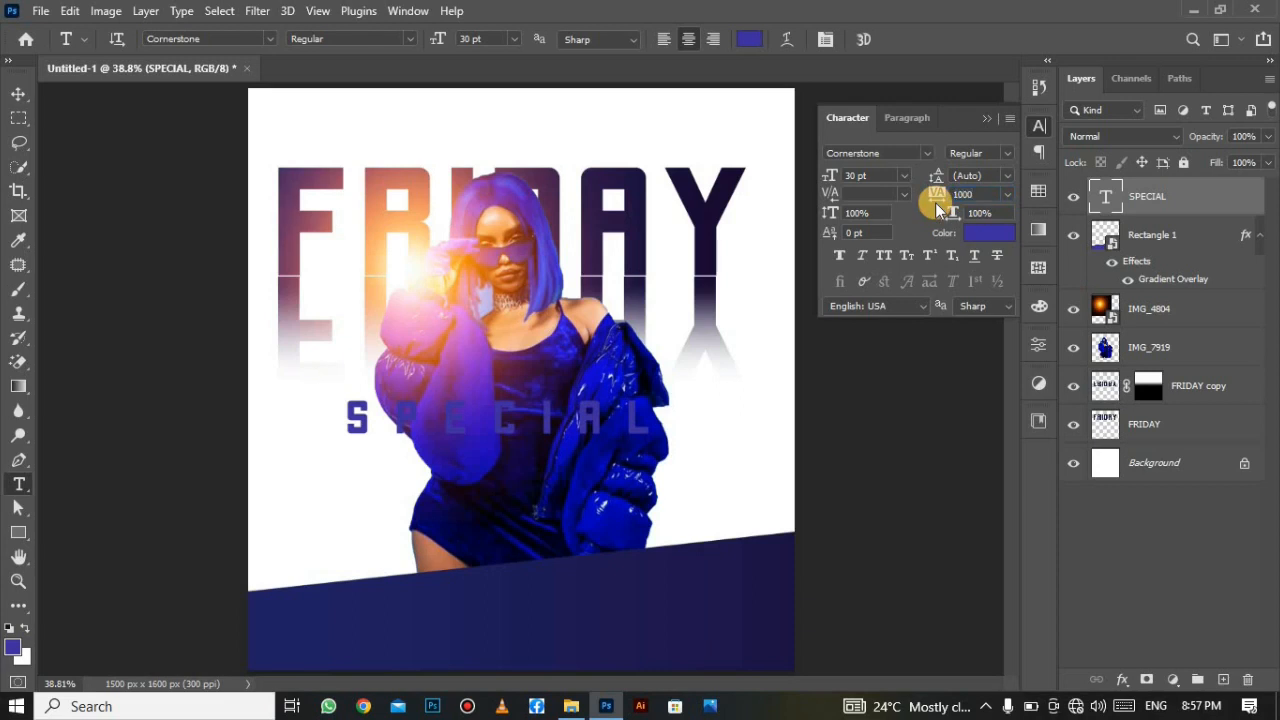
text(1000)
key(Return)
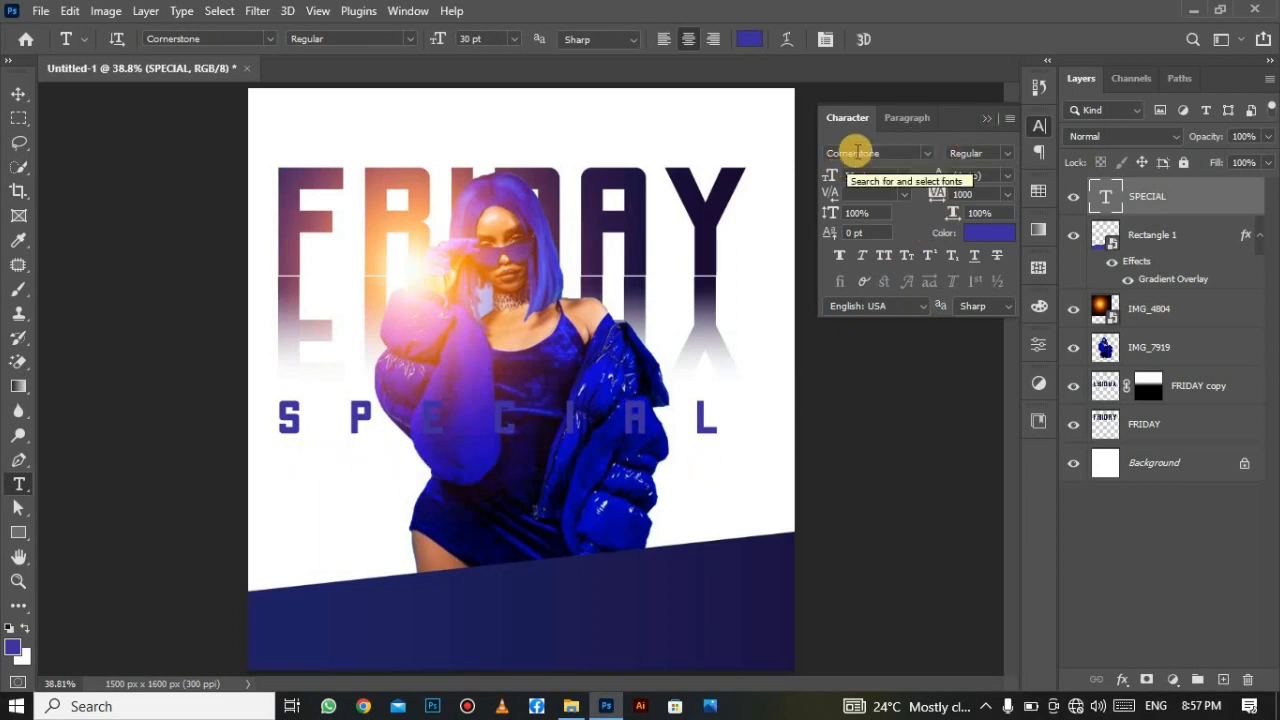
click(1007, 153)
click(1007, 152)
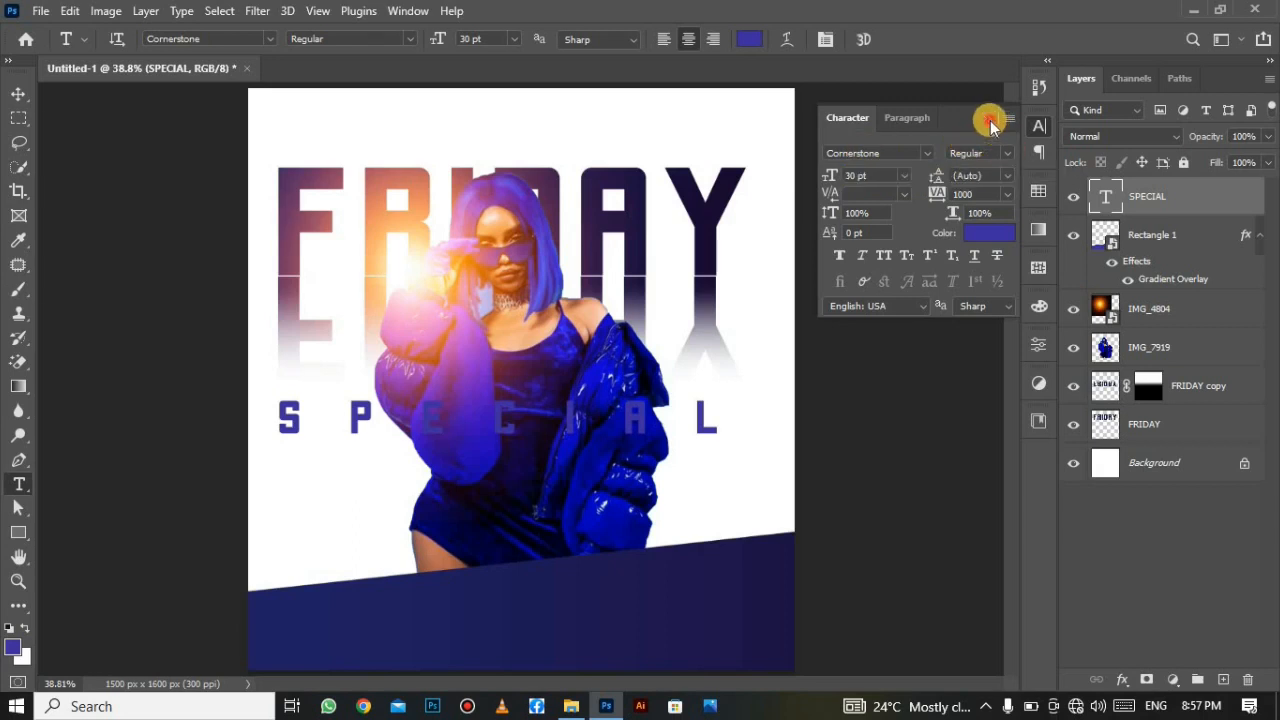
click(990, 120)
click(18, 96)
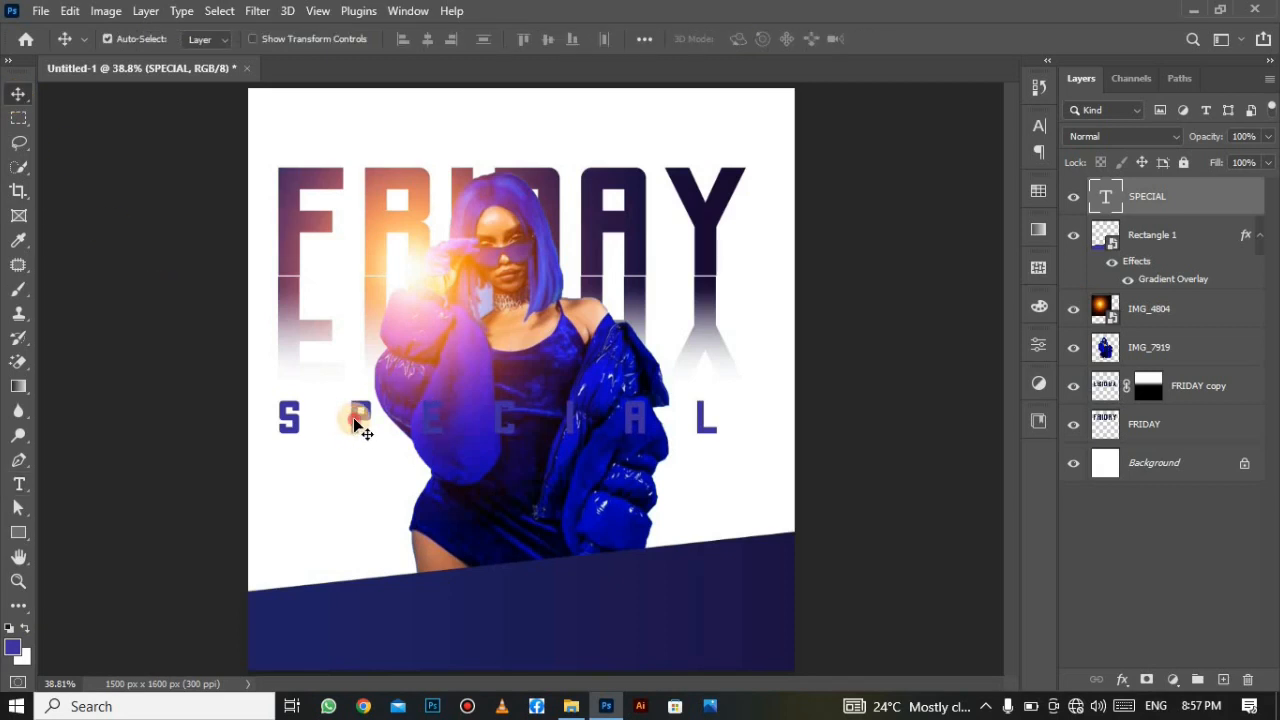
Nudge SPECIAL right and enlarge it from 36 pt to 48 pt.
drag(355, 424, 366, 420)
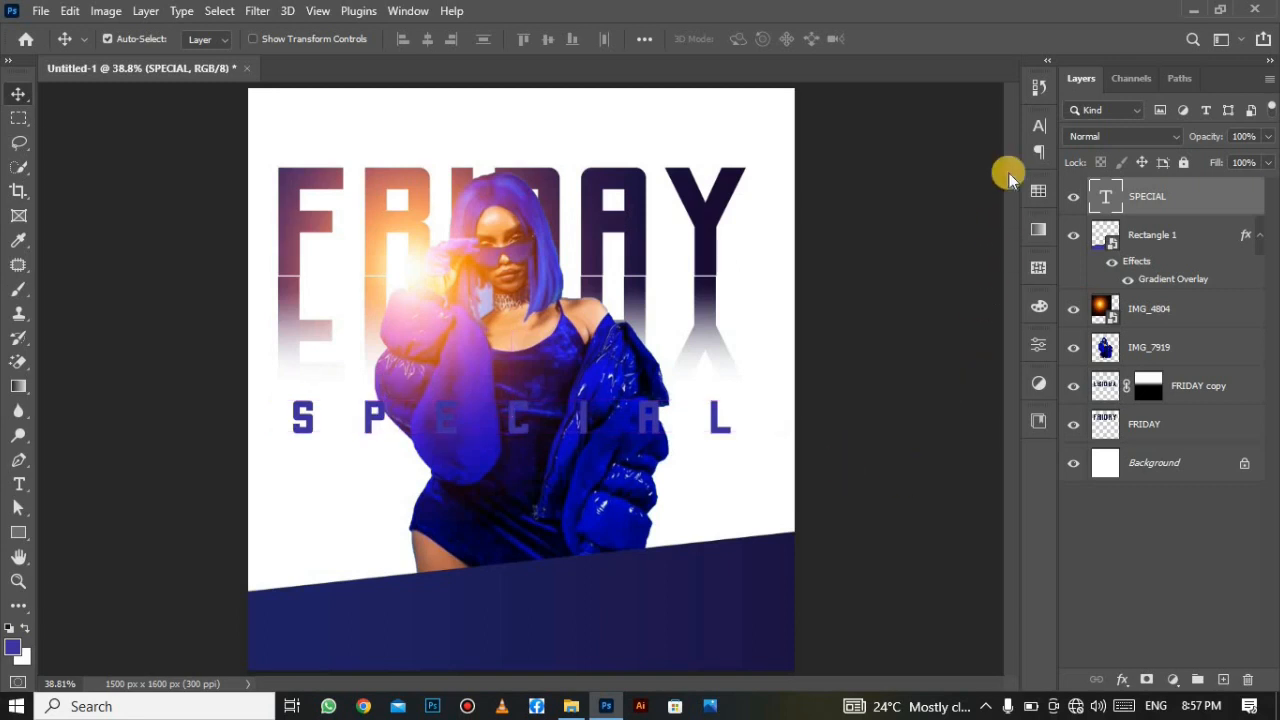
click(1040, 133)
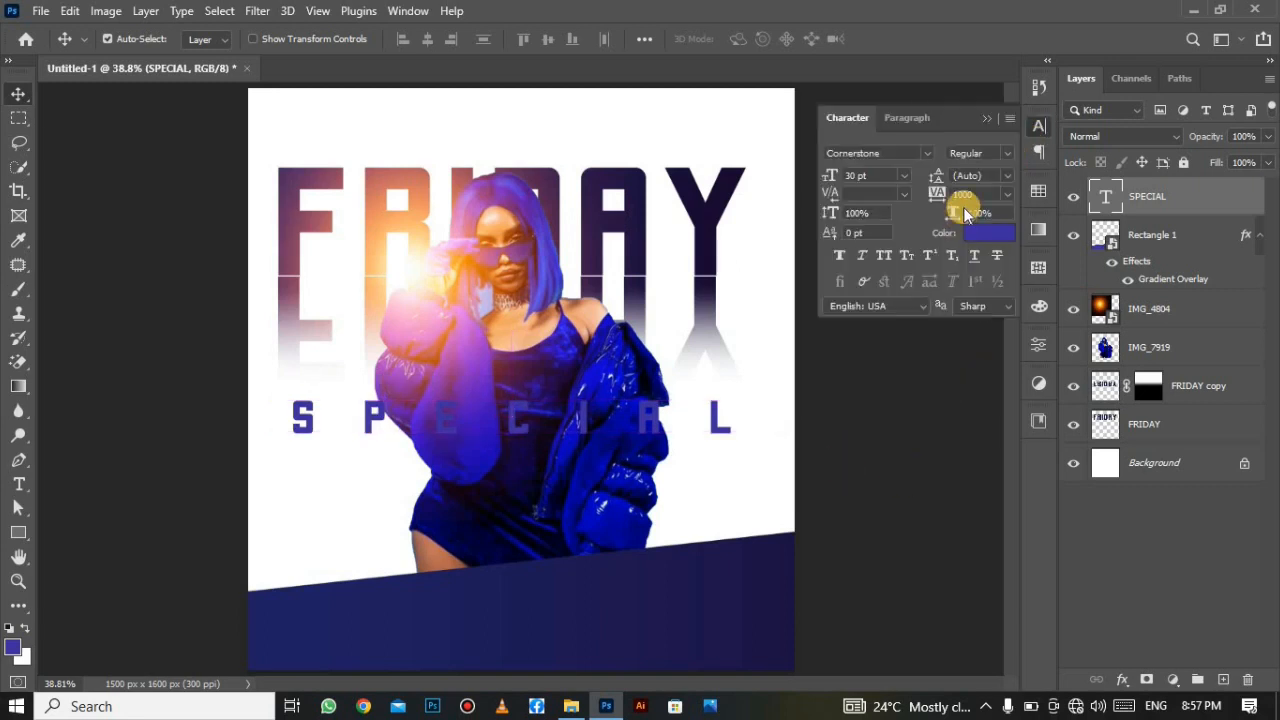
click(905, 176)
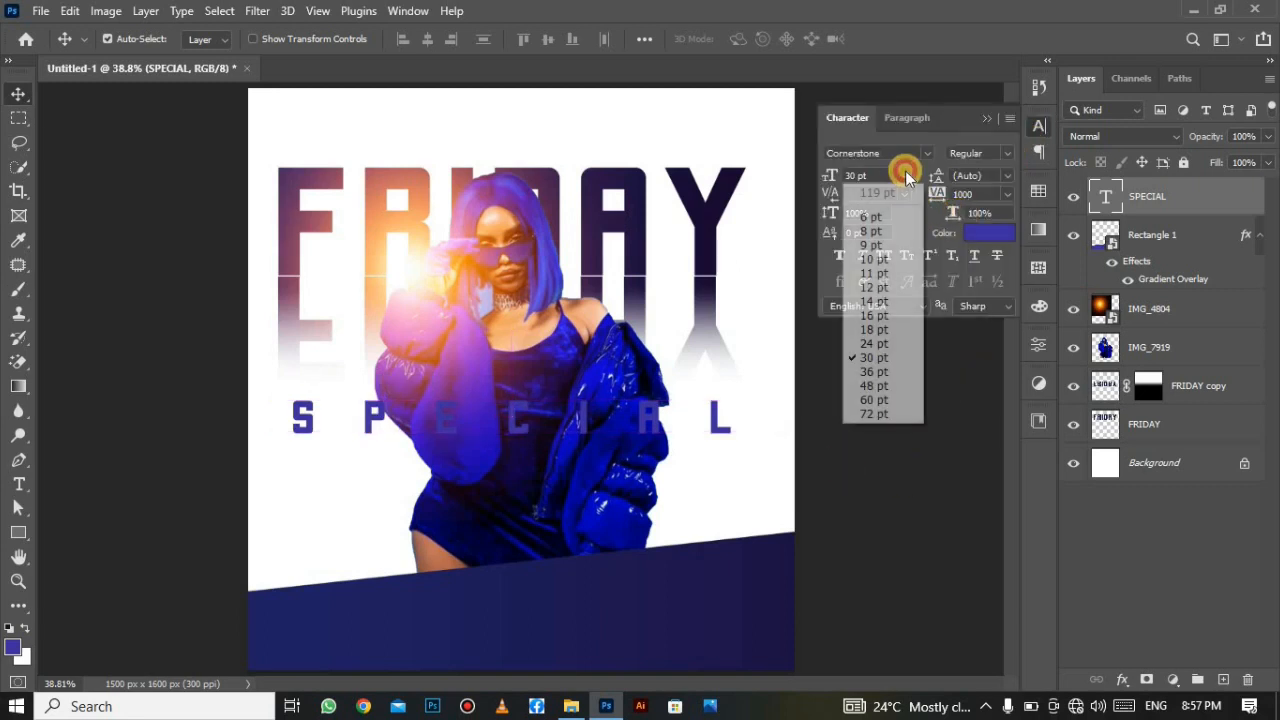
click(882, 372)
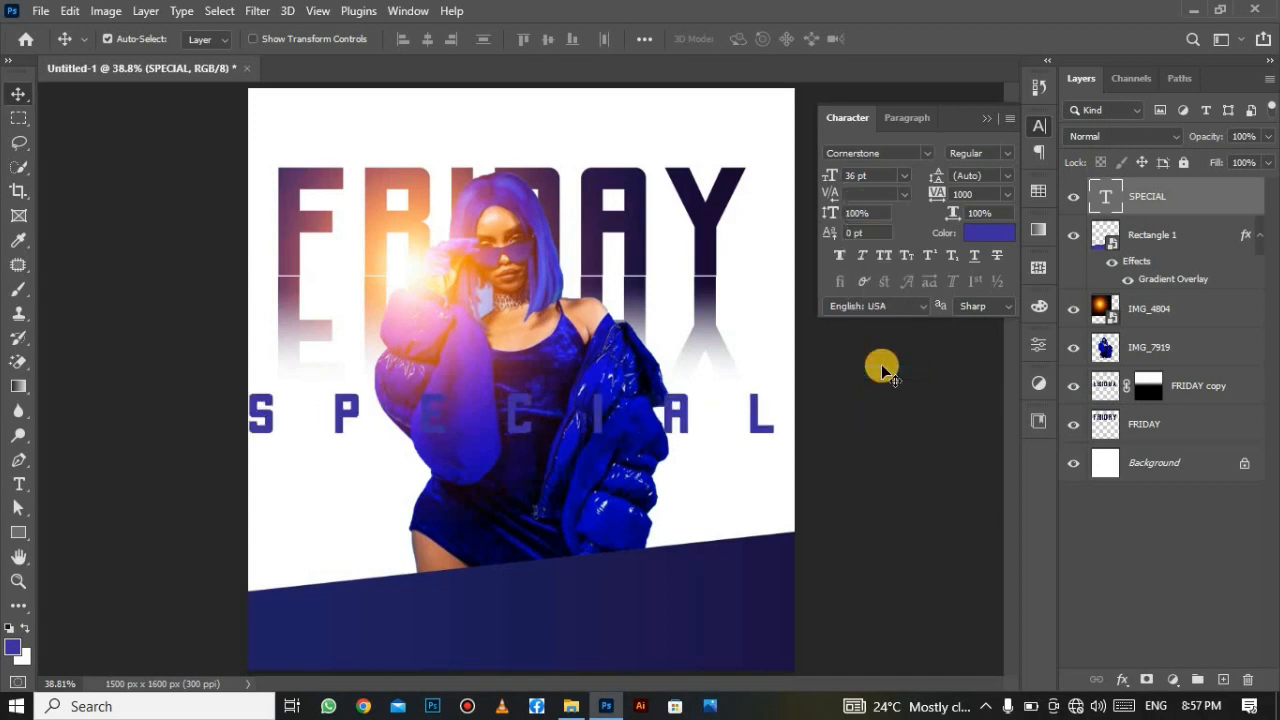
click(904, 177)
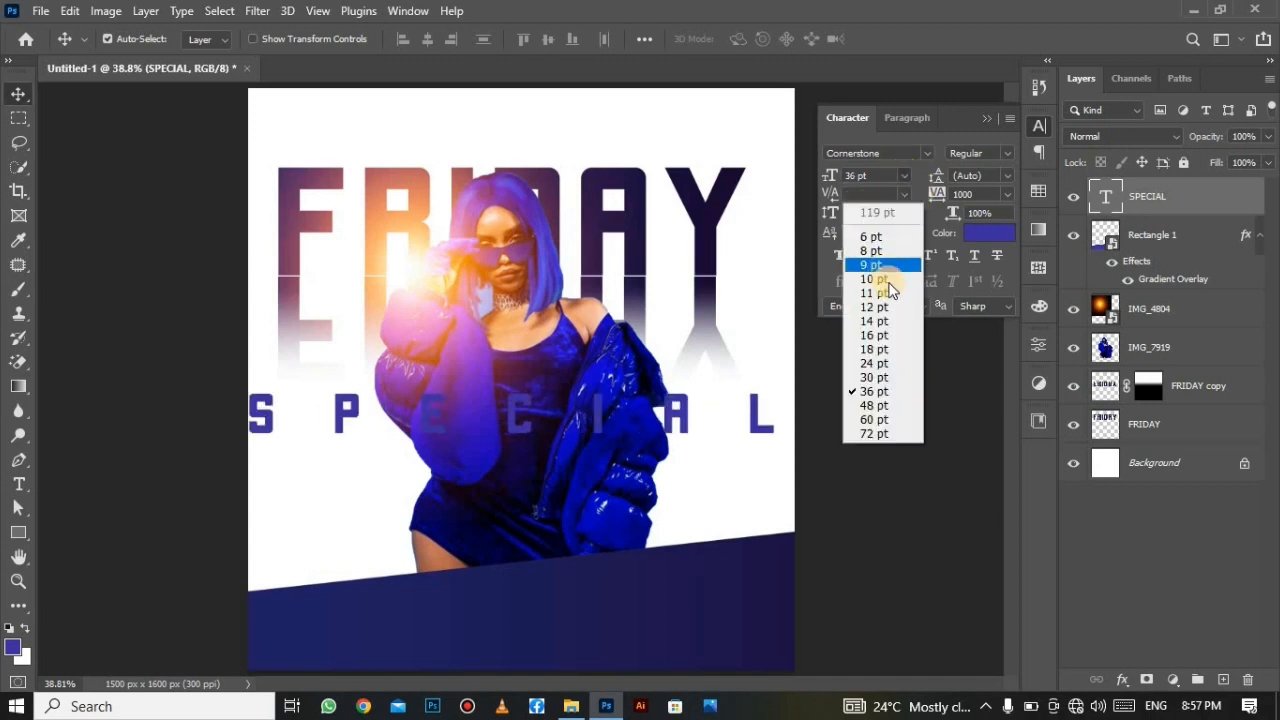
click(899, 406)
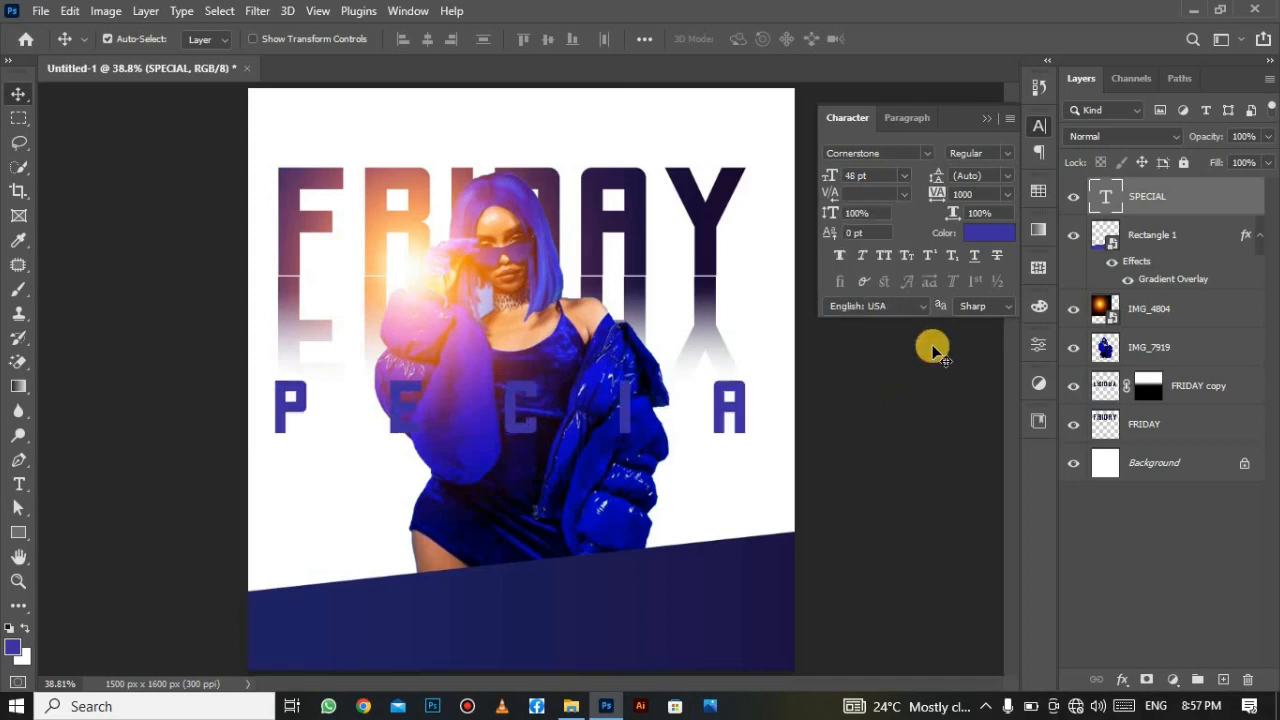
Set SPECIAL's letter tracking to 400.
click(978, 194)
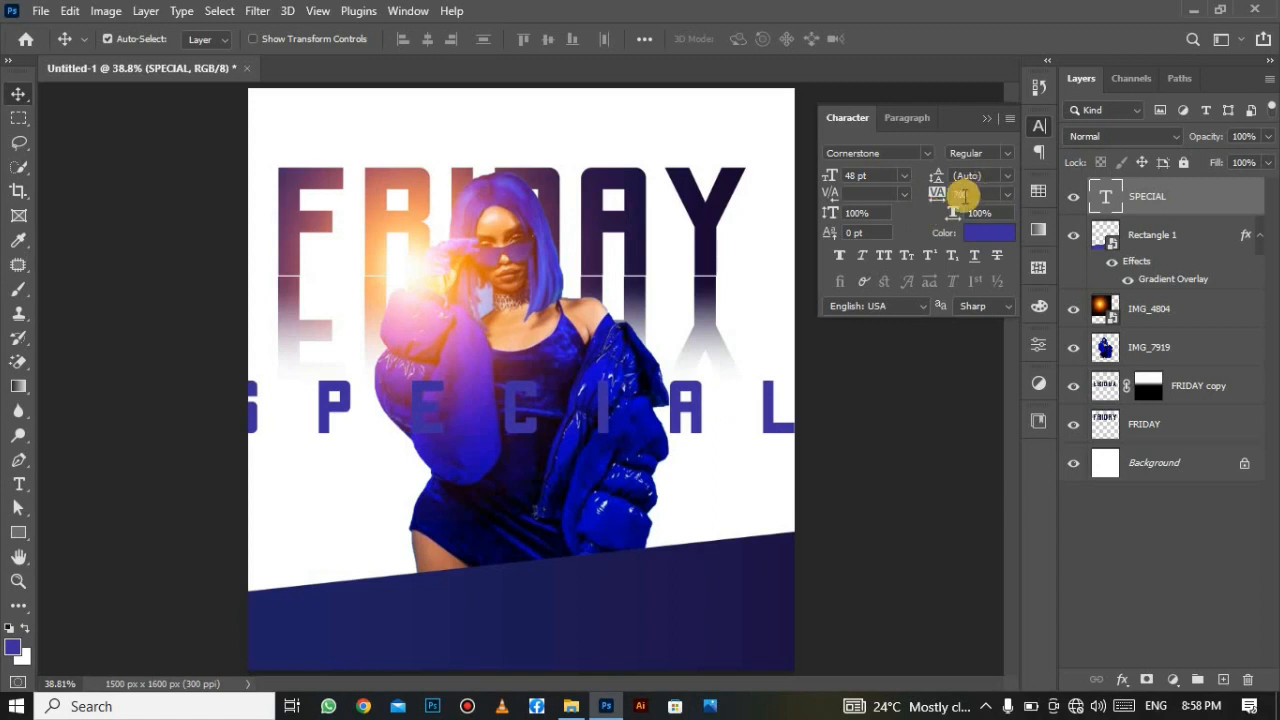
click(937, 192)
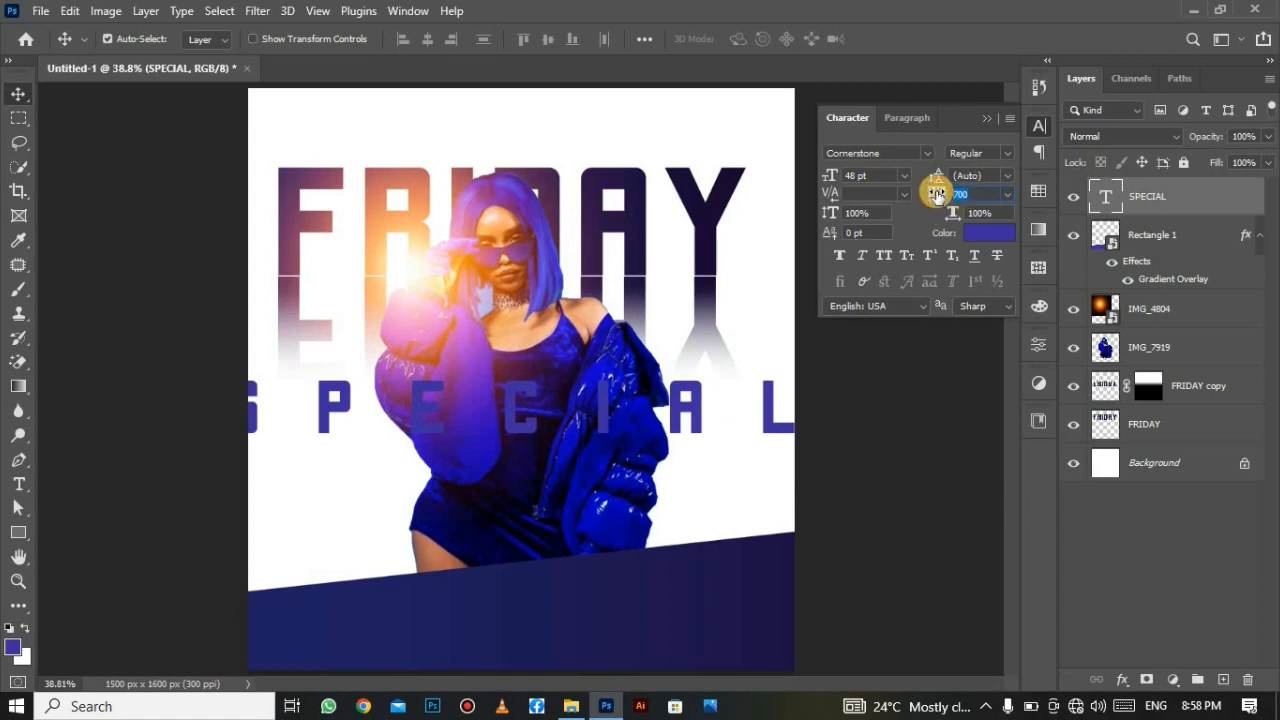
text(30)
key(Return)
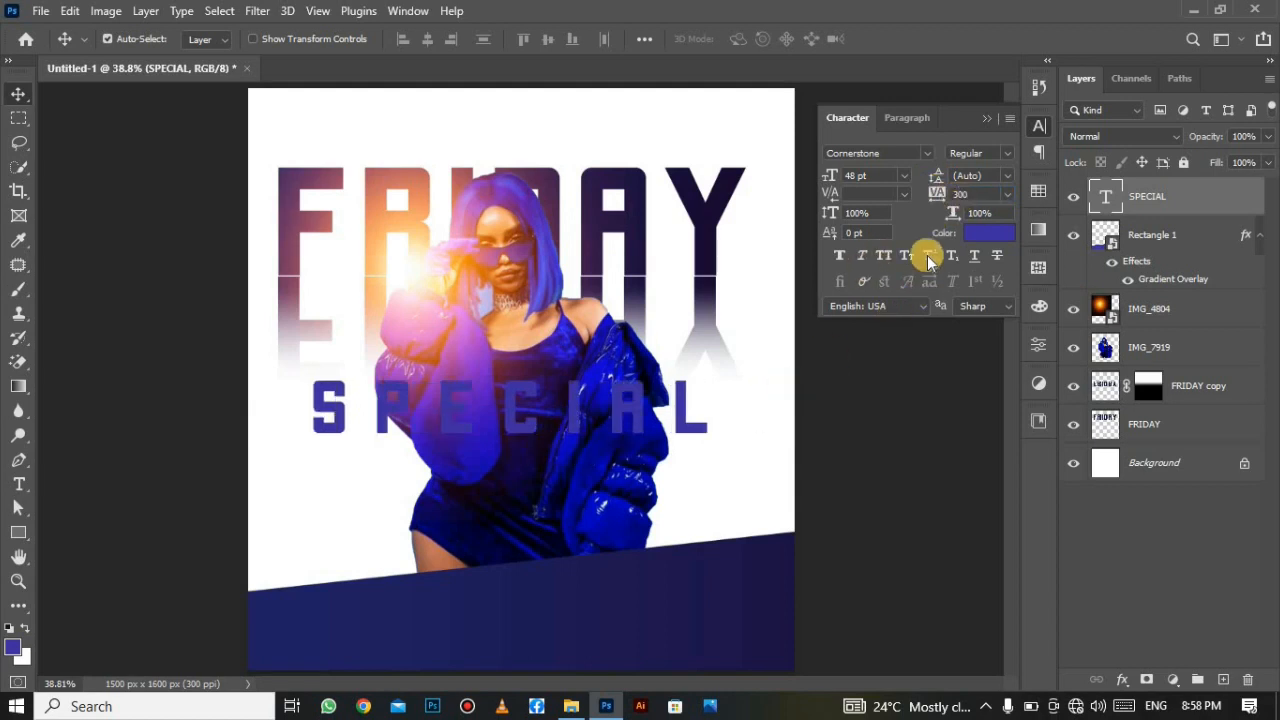
click(968, 194)
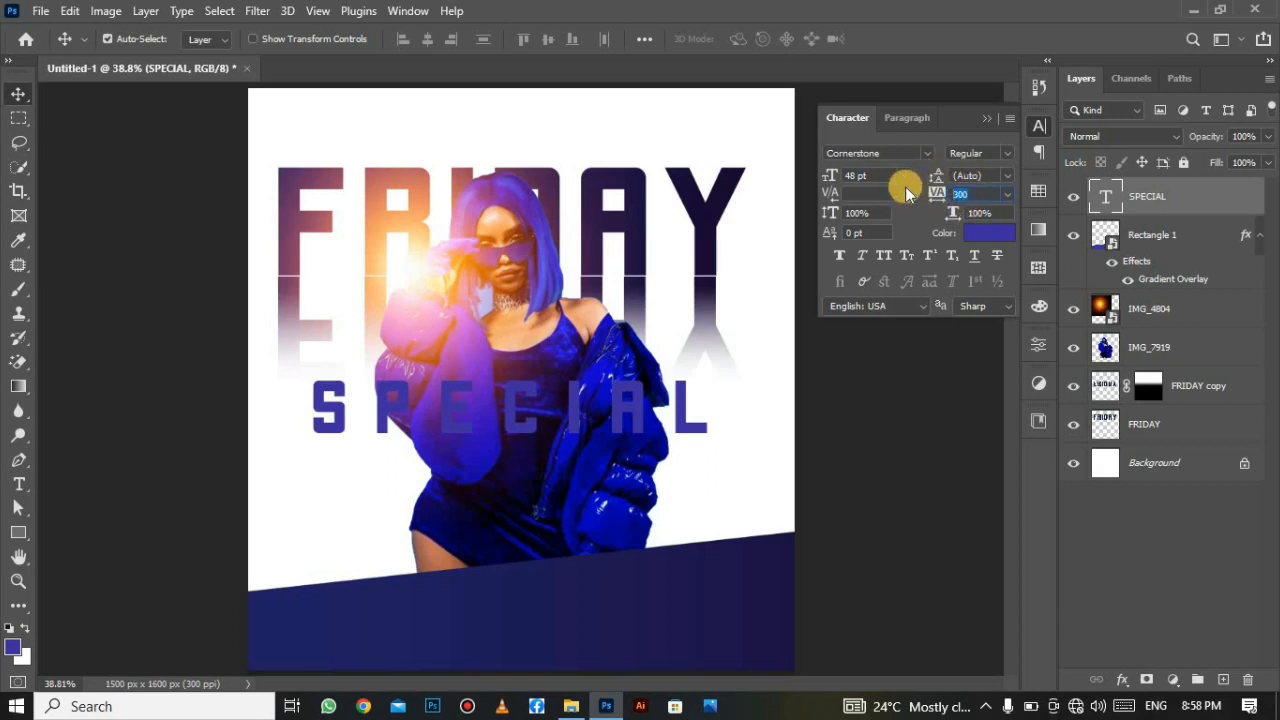
text(400)
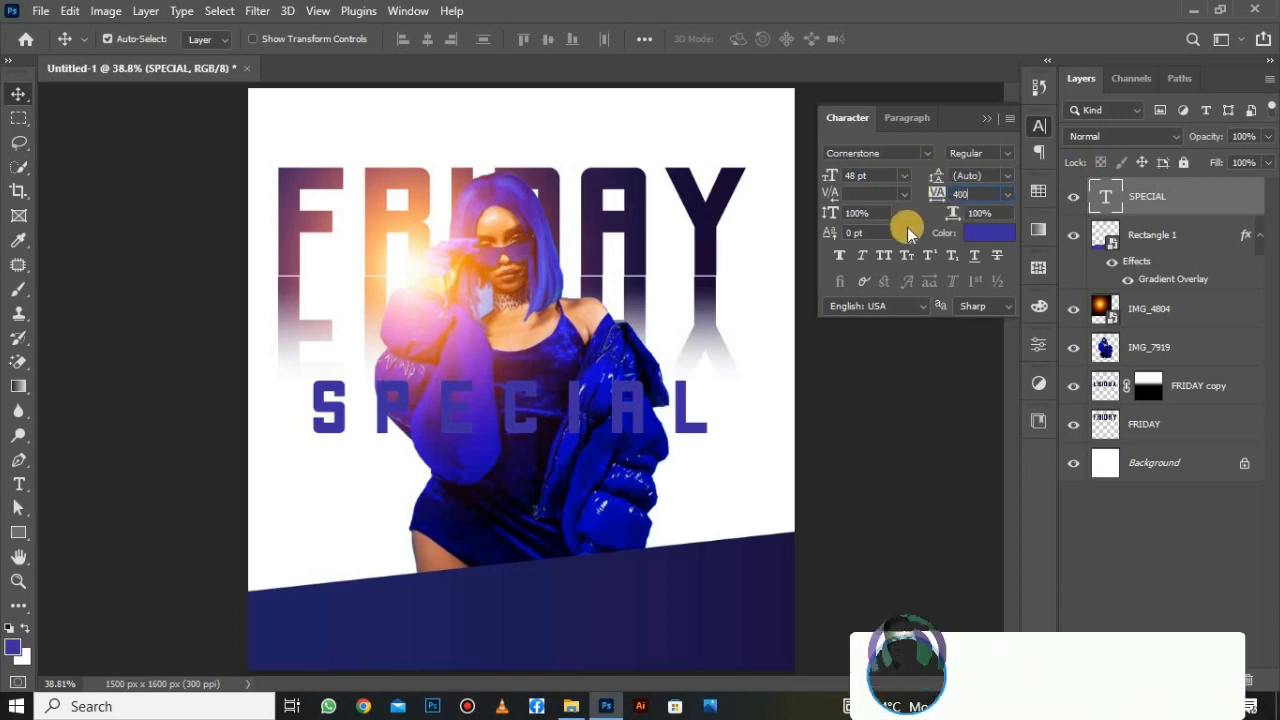
key(Return)
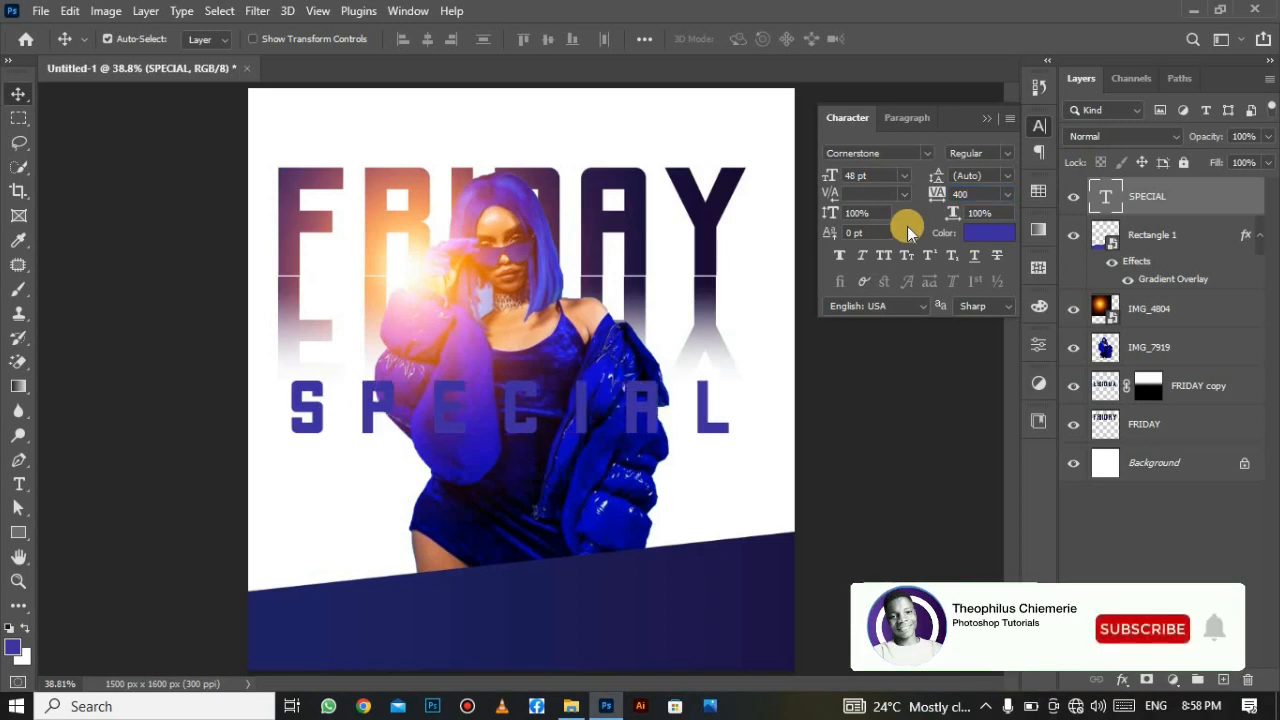
Centre SPECIAL under FRIDAY and duplicate it as SPECIAL copy.
click(986, 119)
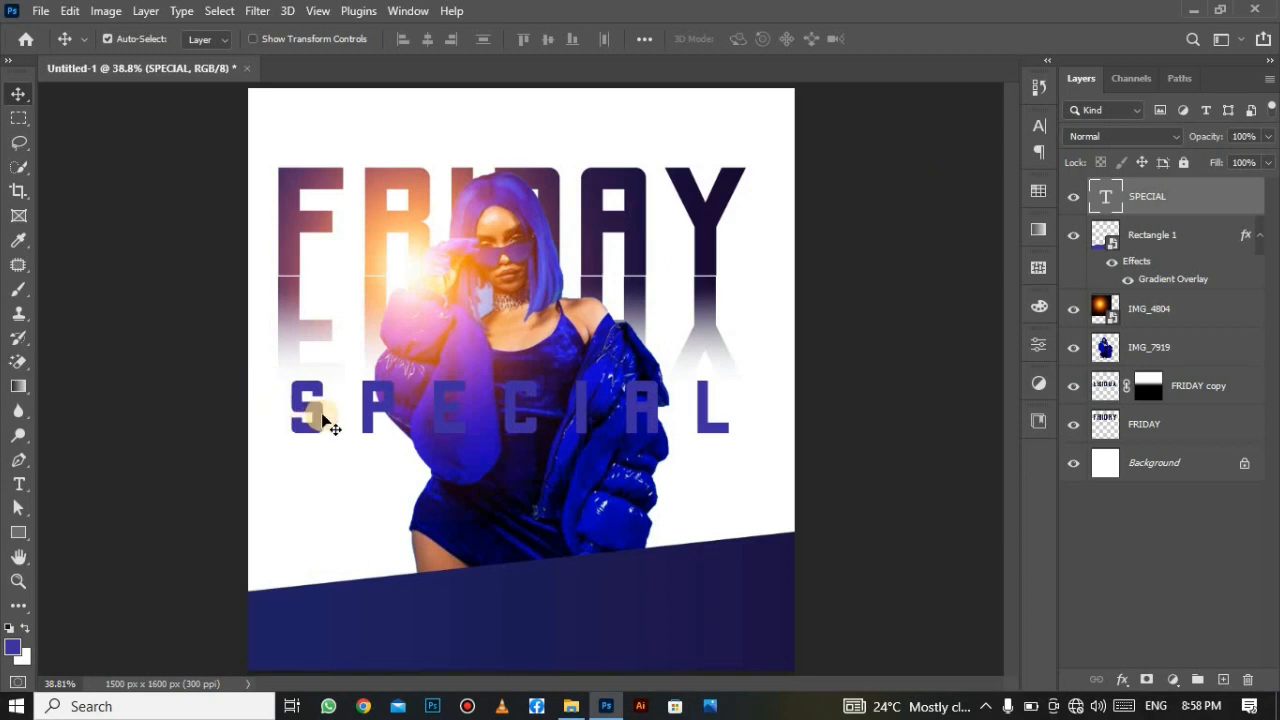
drag(312, 420, 321, 417)
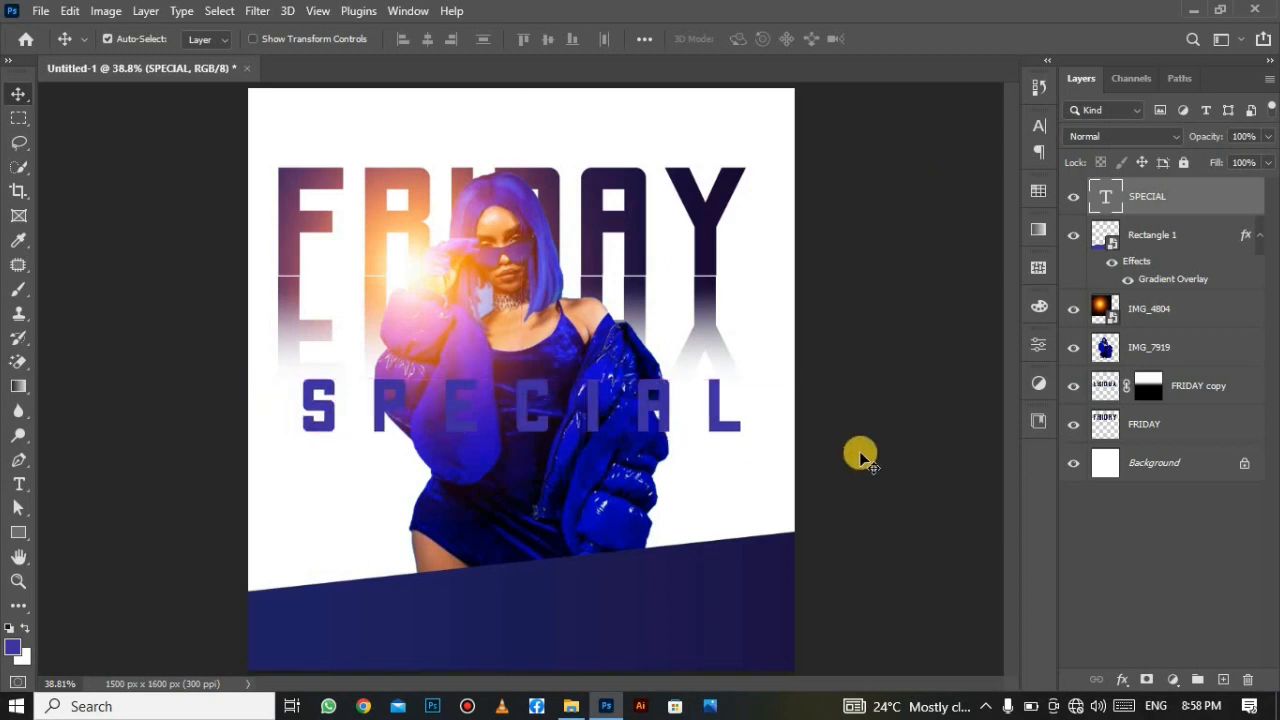
key(ctrl+j)
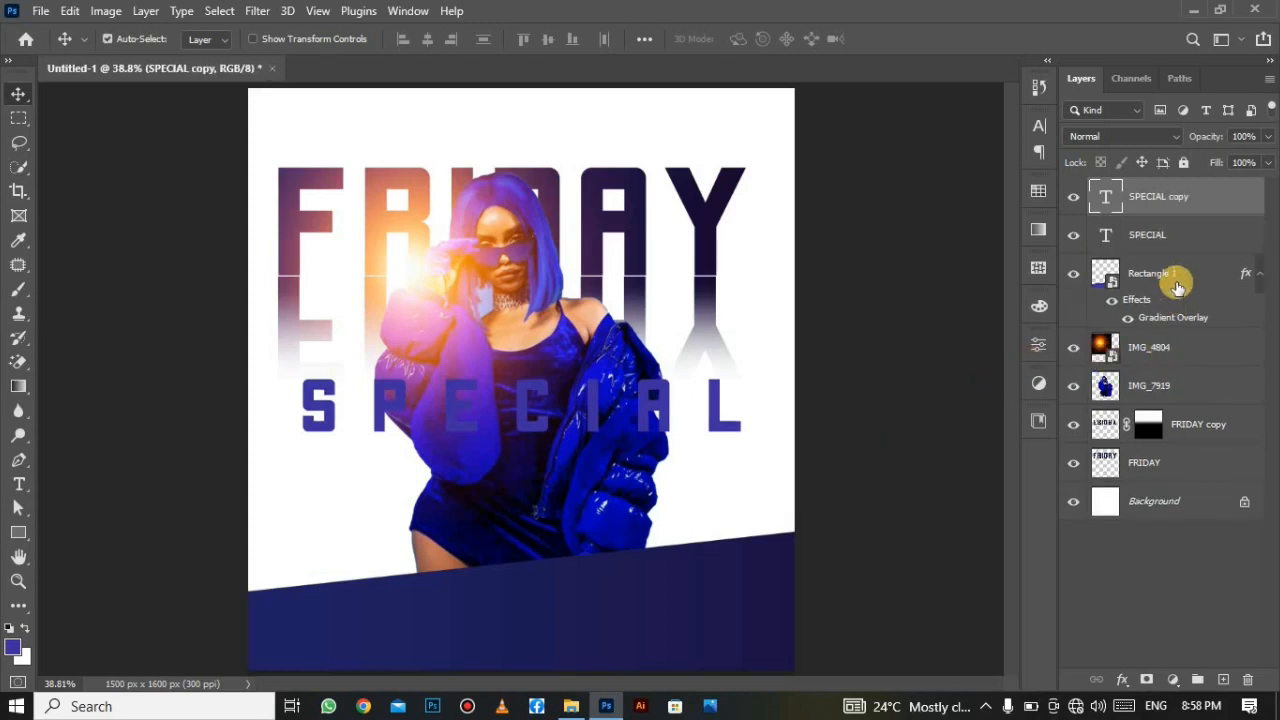
Move the original SPECIAL layer below IMG_7919 and select SPECIAL copy.
drag(1191, 232, 1221, 397)
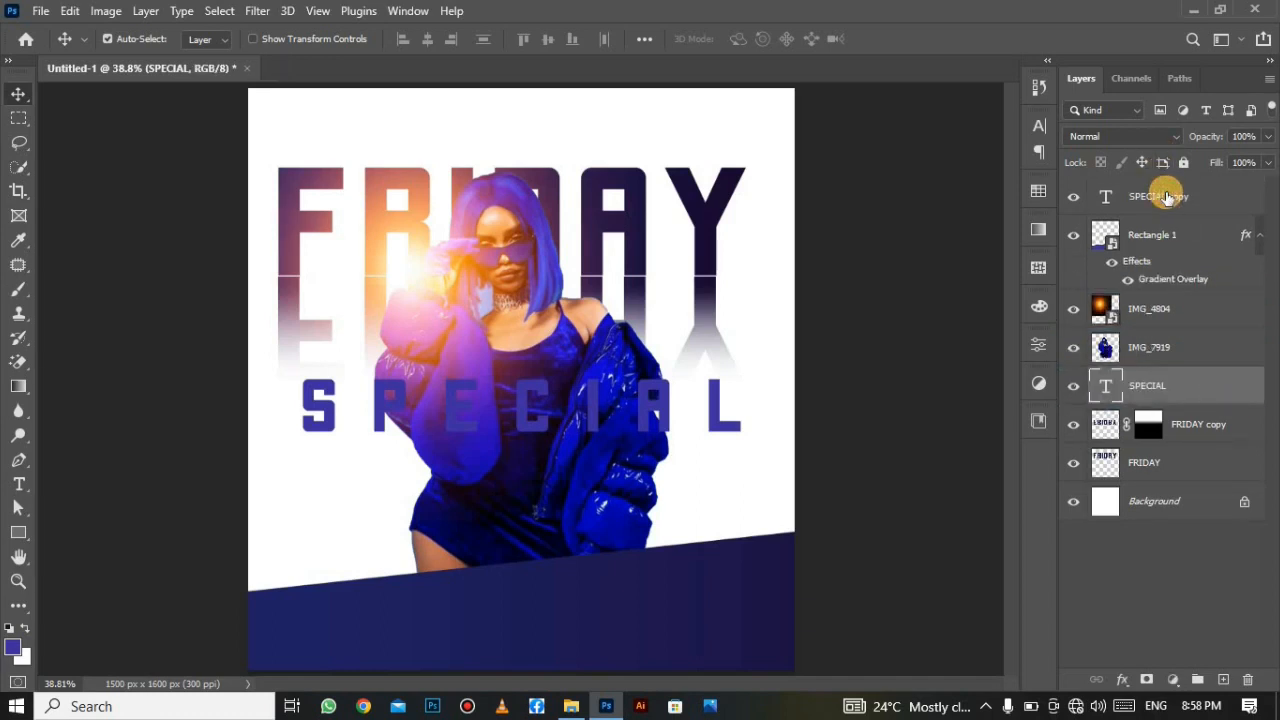
click(1166, 197)
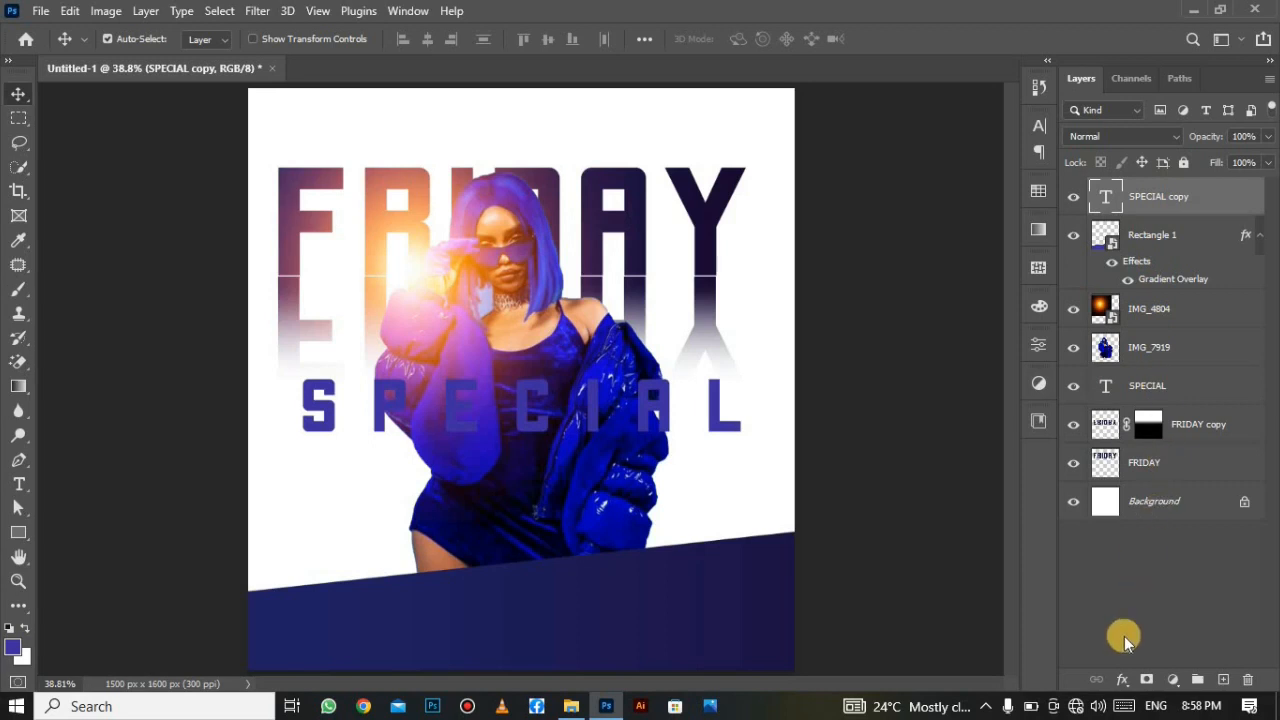
click(1121, 677)
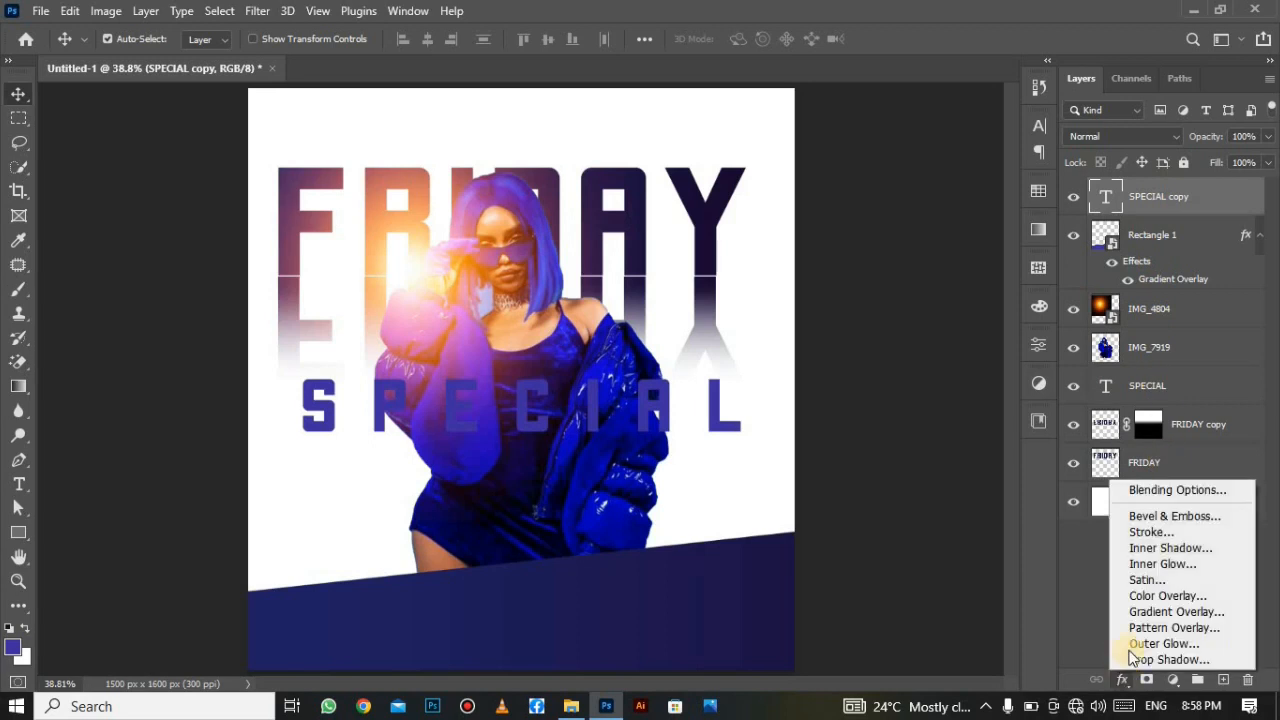
Give SPECIAL copy 0% fill opacity and a 1 px white outside stroke in Screen mode.
click(1147, 491)
drag(809, 163, 1031, 117)
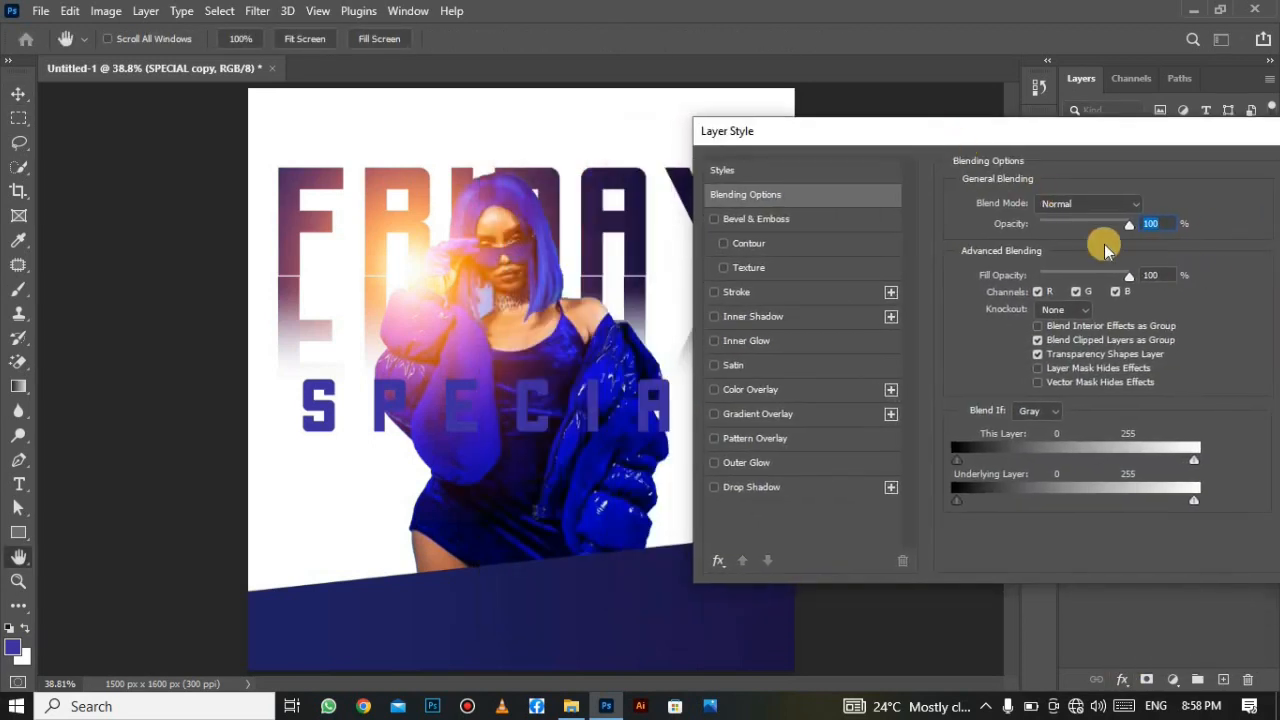
drag(1131, 277, 1015, 305)
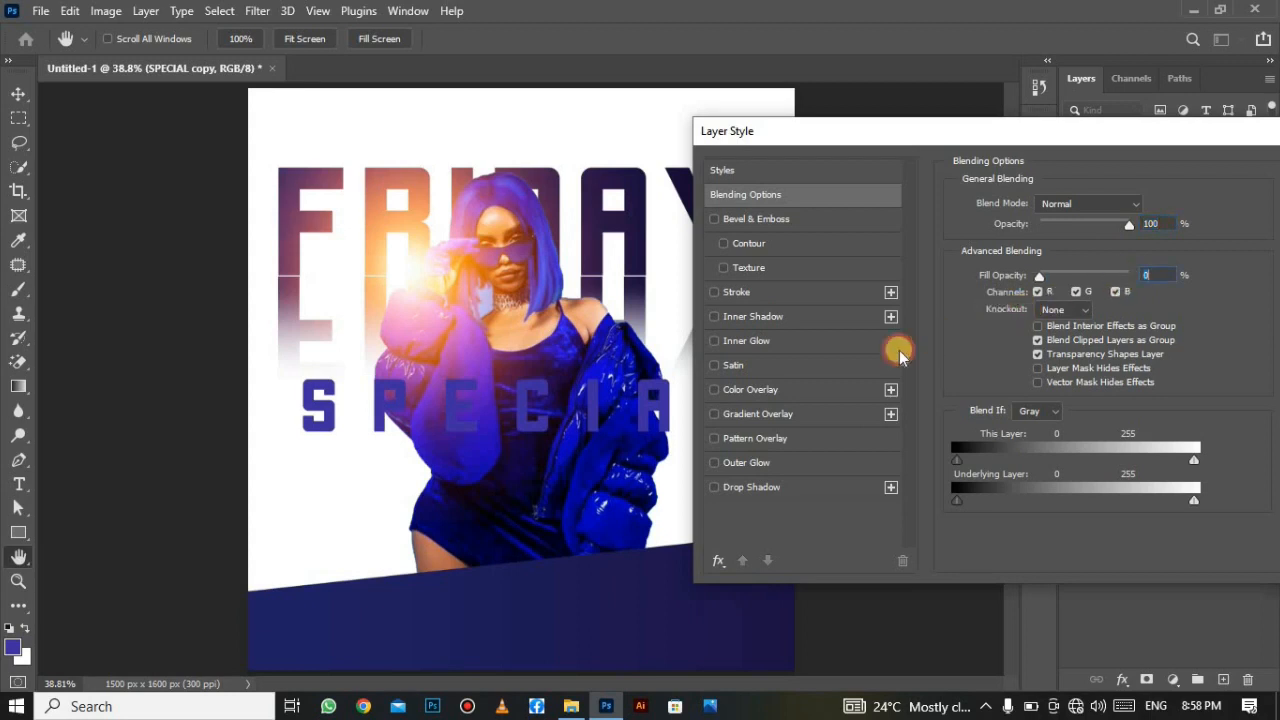
click(765, 294)
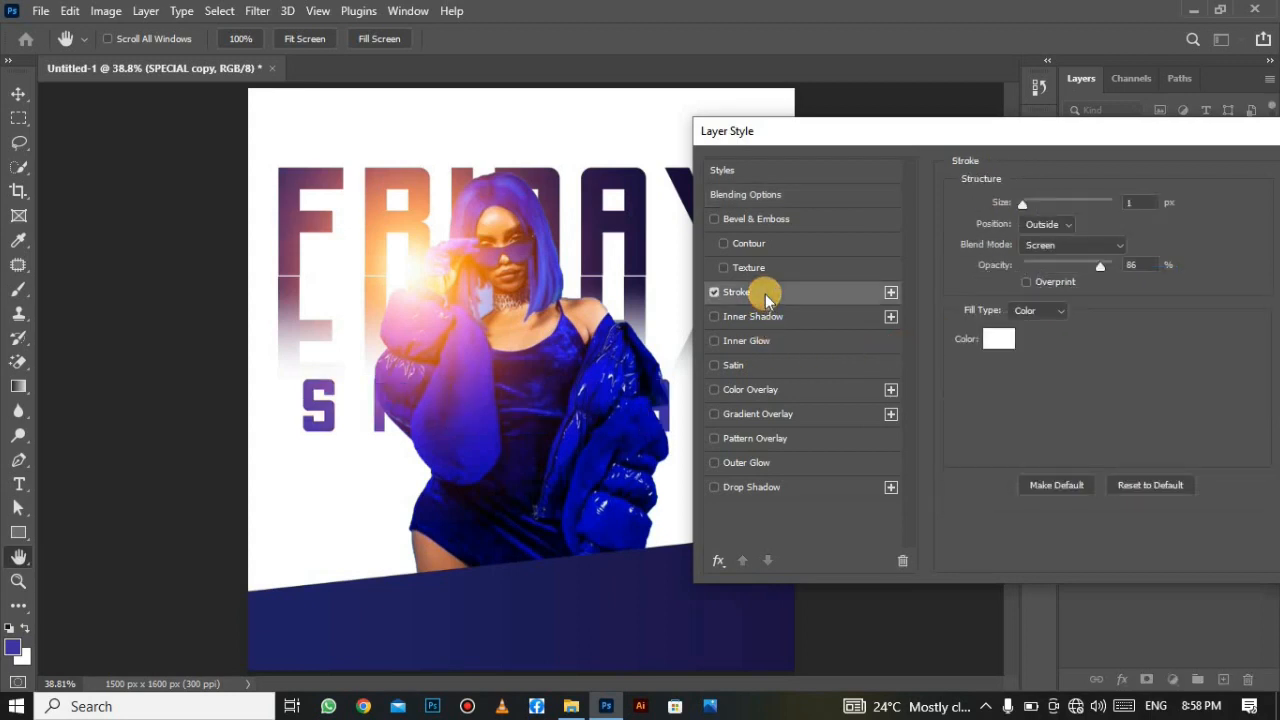
click(1131, 202)
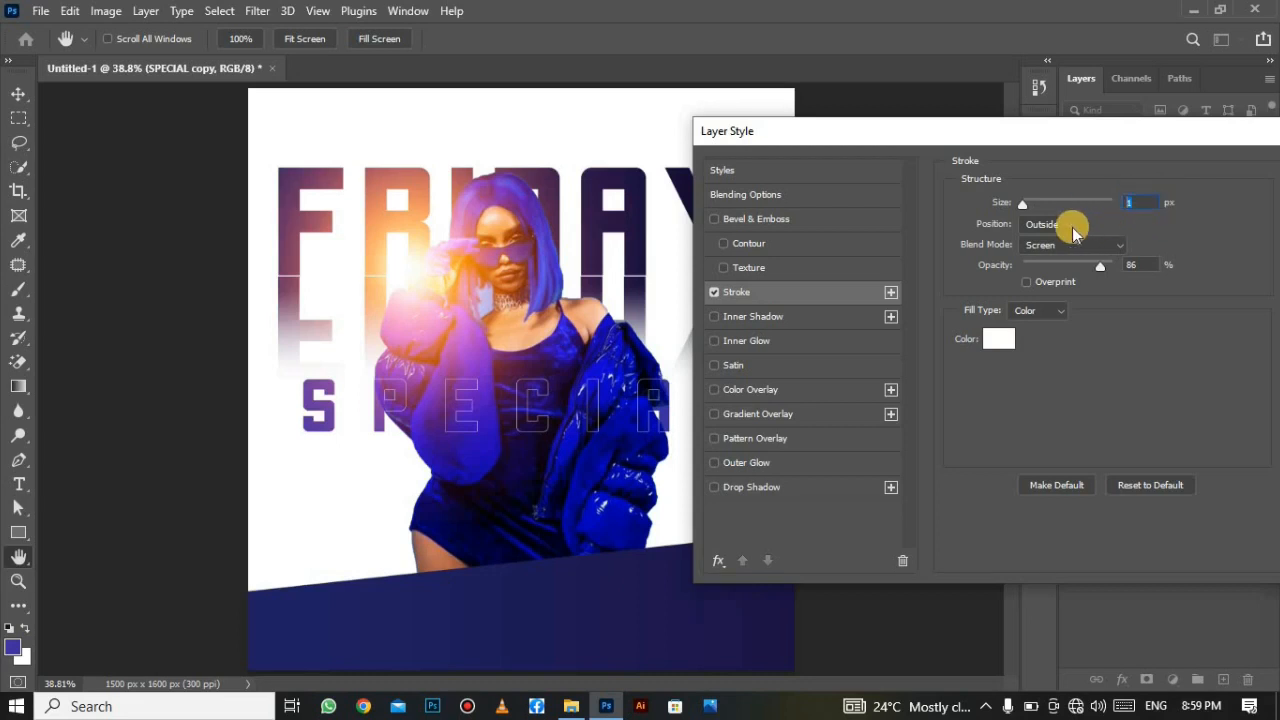
click(1073, 228)
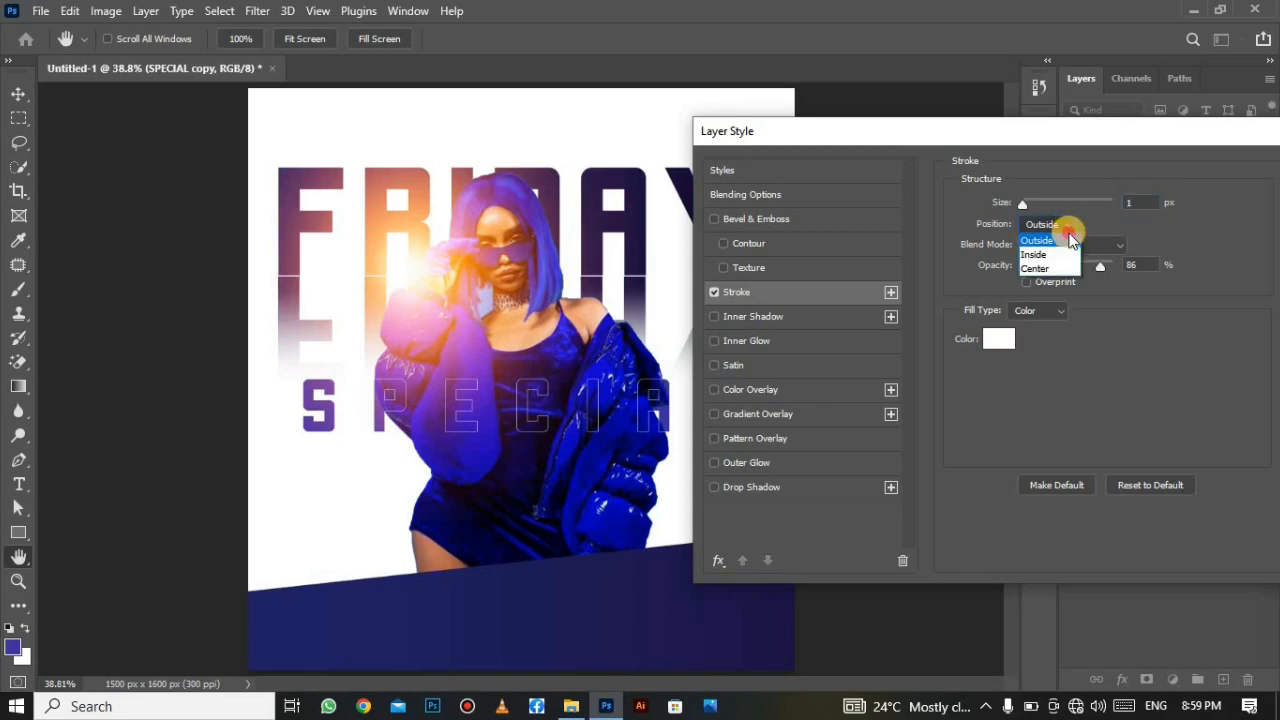
click(1040, 241)
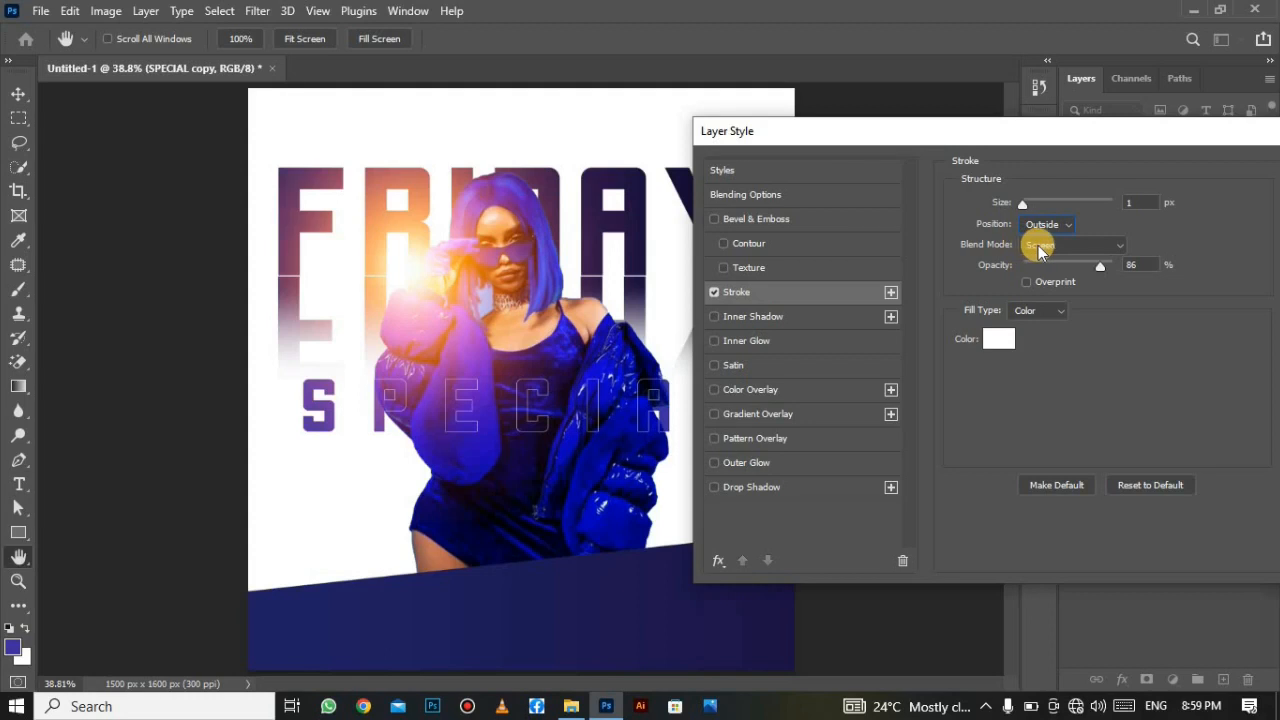
click(1040, 250)
click(1090, 380)
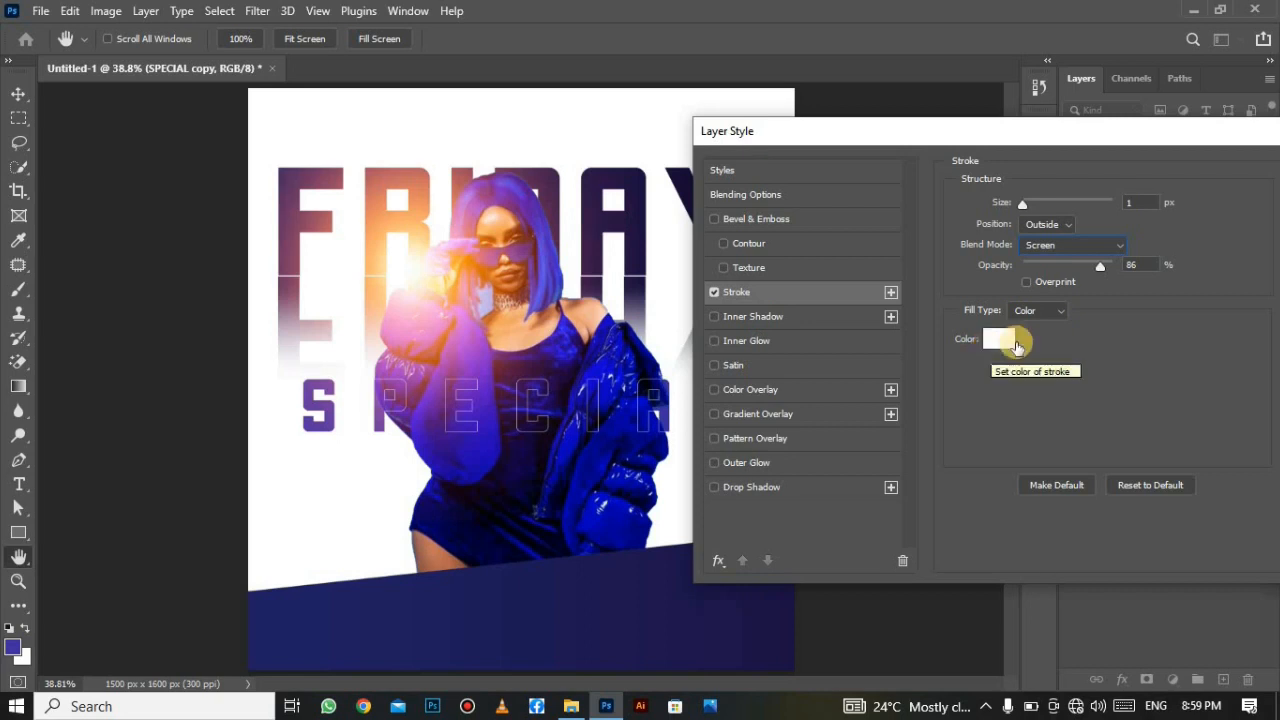
drag(1120, 127, 1000, 159)
click(1237, 204)
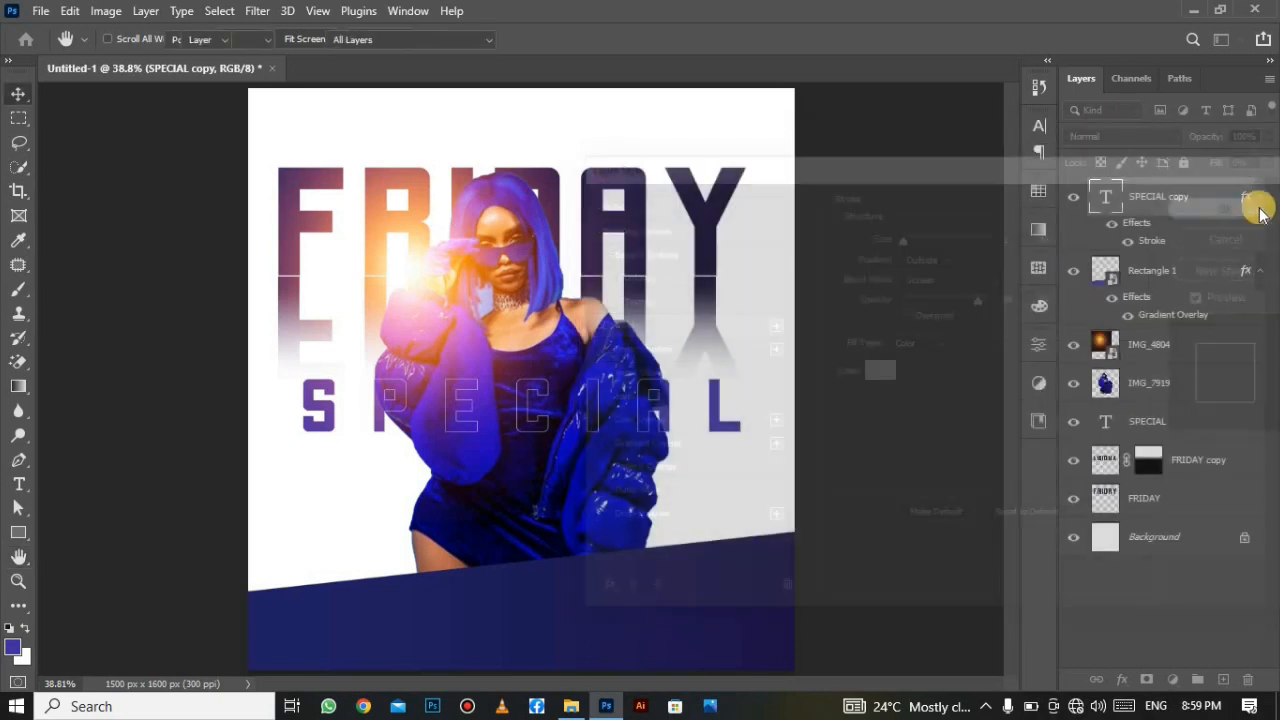
click(1073, 197)
click(1073, 197)
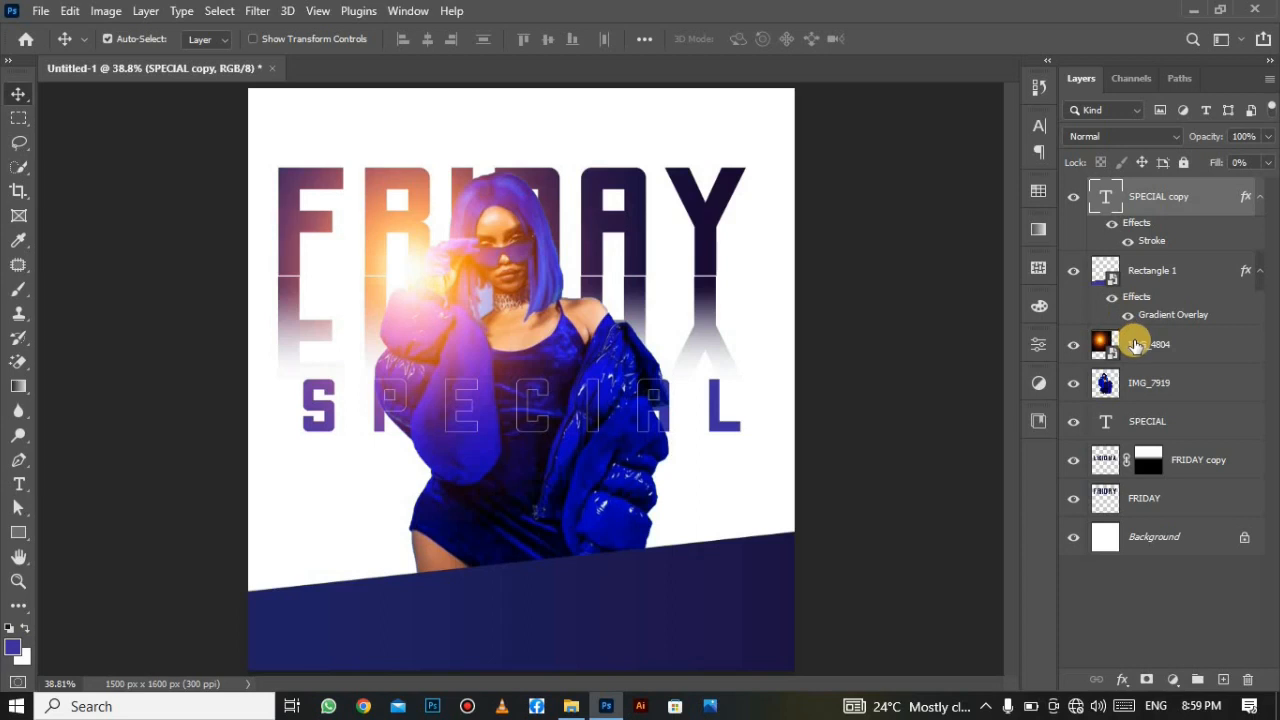
click(710, 325)
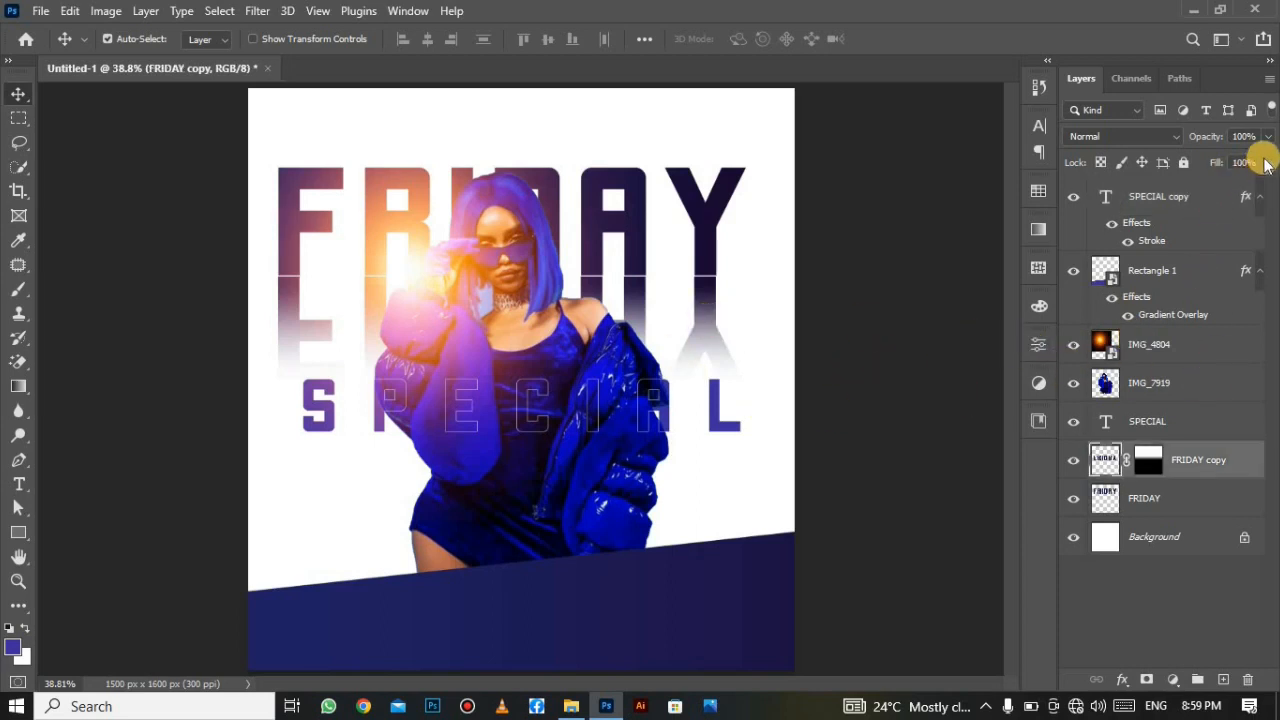
click(1268, 137)
click(1204, 149)
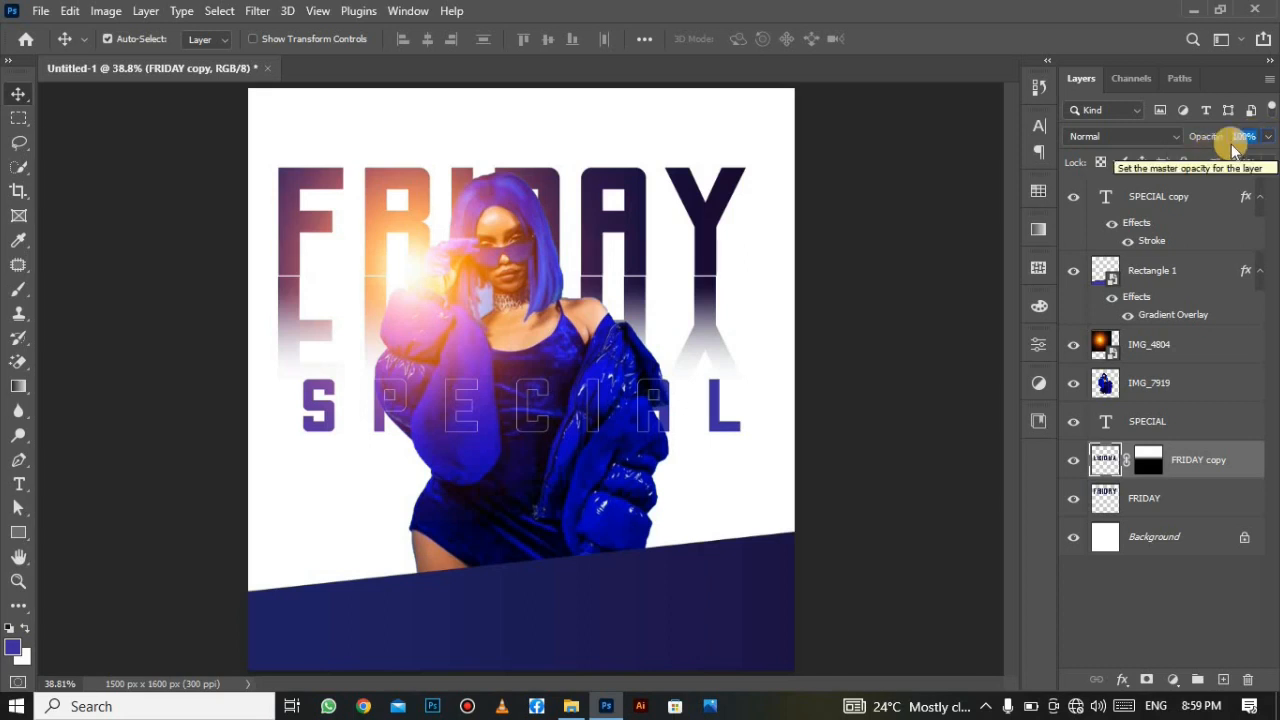
Lower the FRIDAY copy reflection to 70% opacity, then select the SPECIAL copy layer.
text(7)
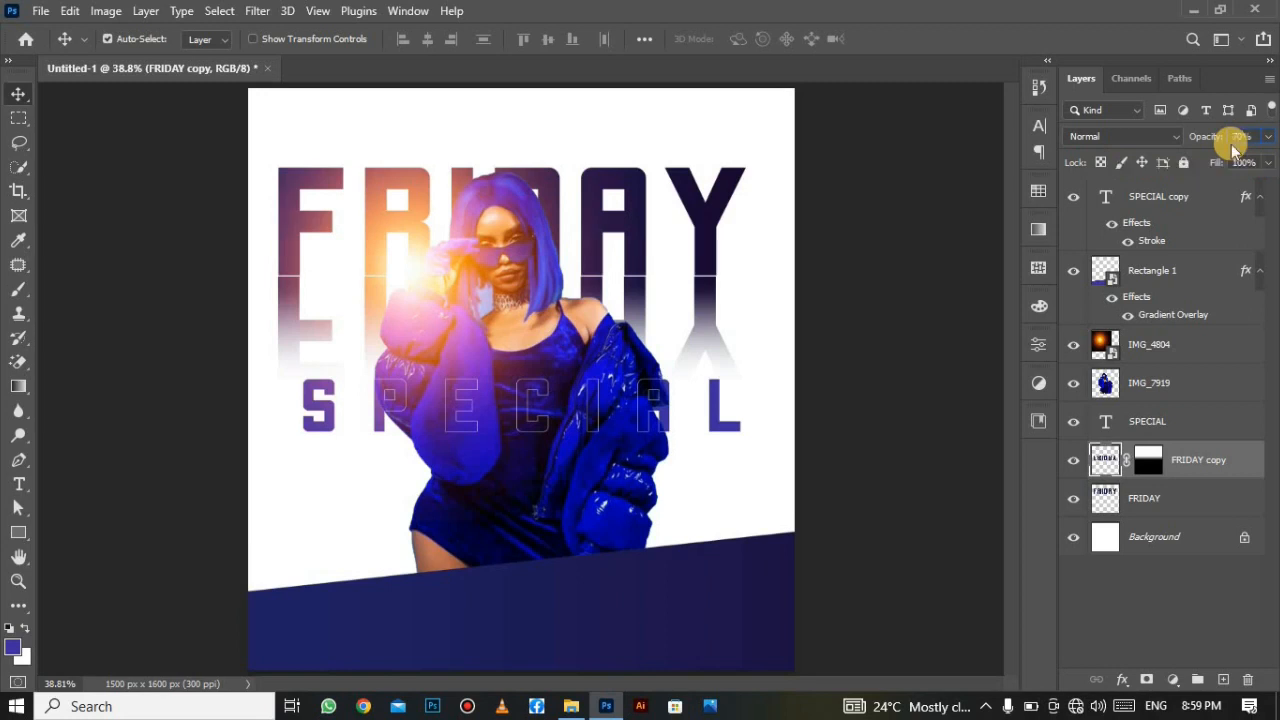
key(Return)
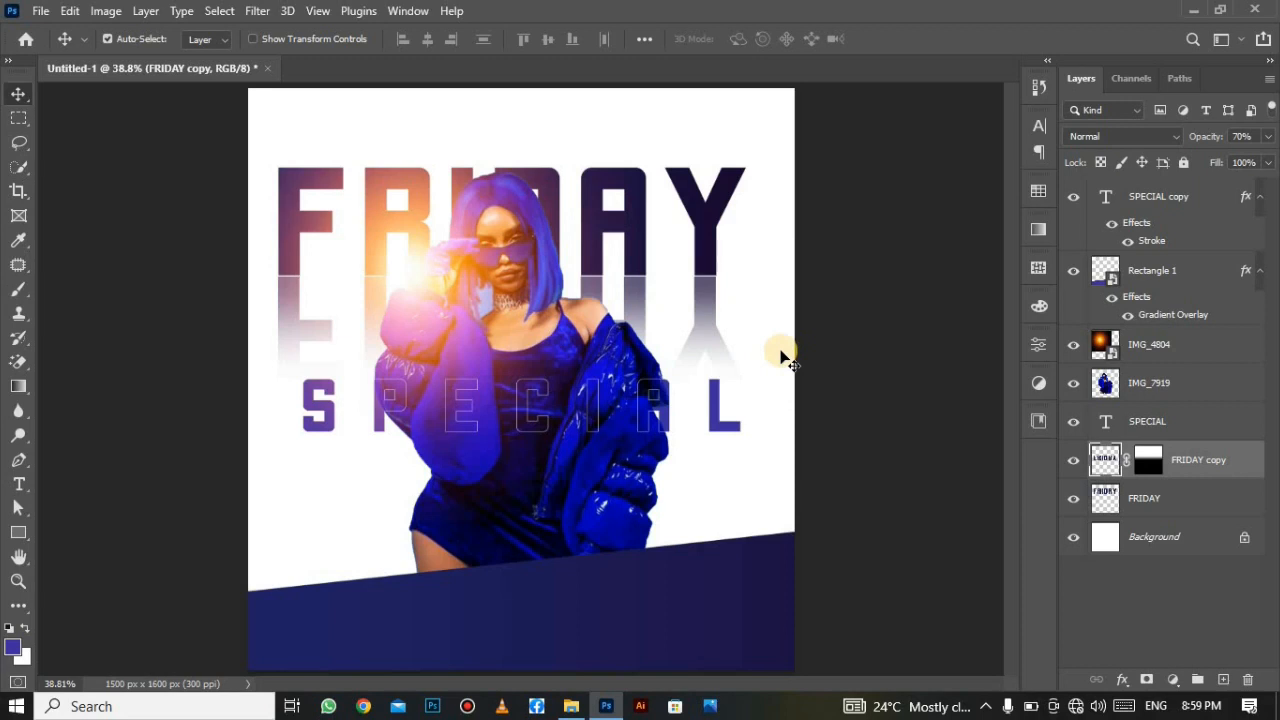
click(1225, 200)
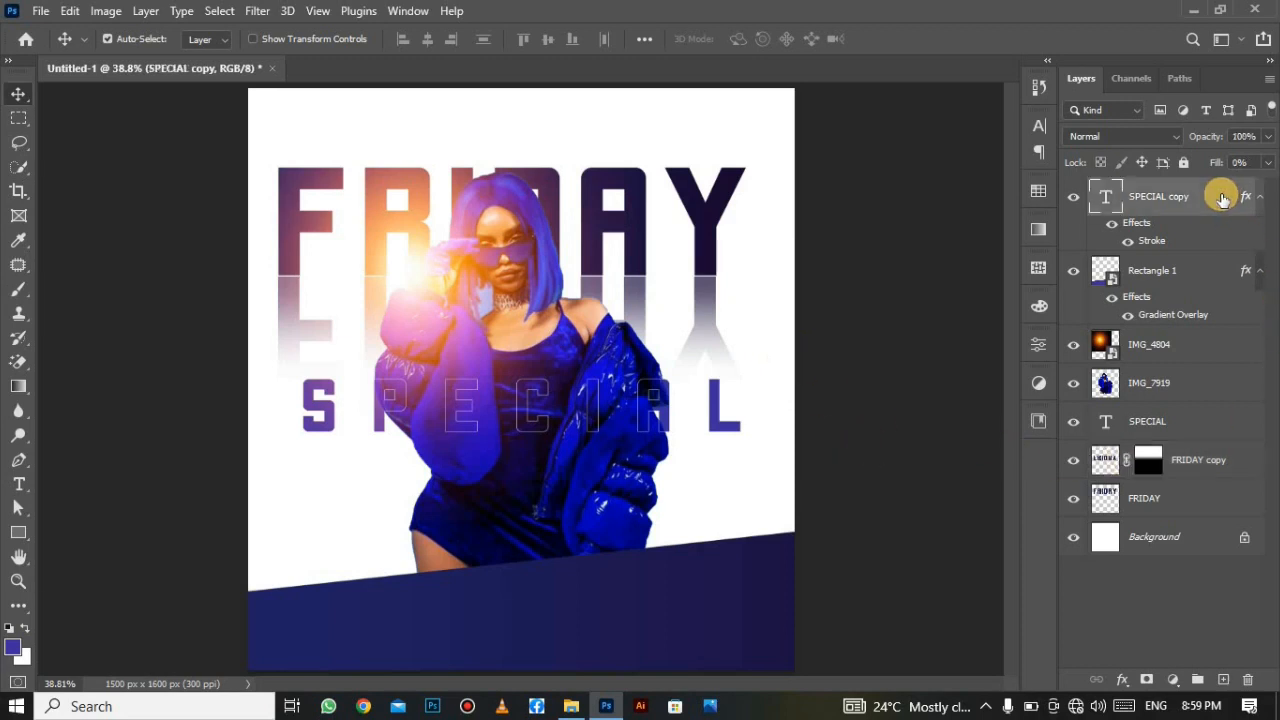
Place the red ellipse image IMG_7358, shrink it and move it under SPECIAL's S.
click(41, 9)
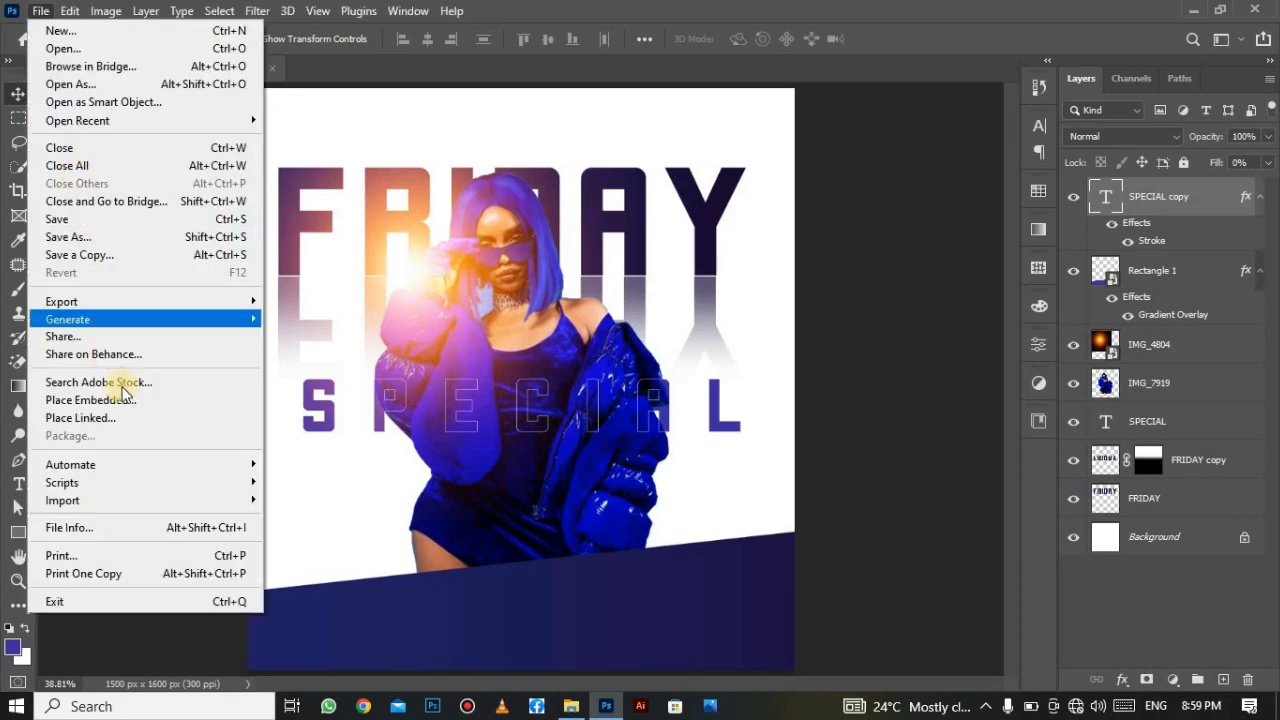
click(131, 400)
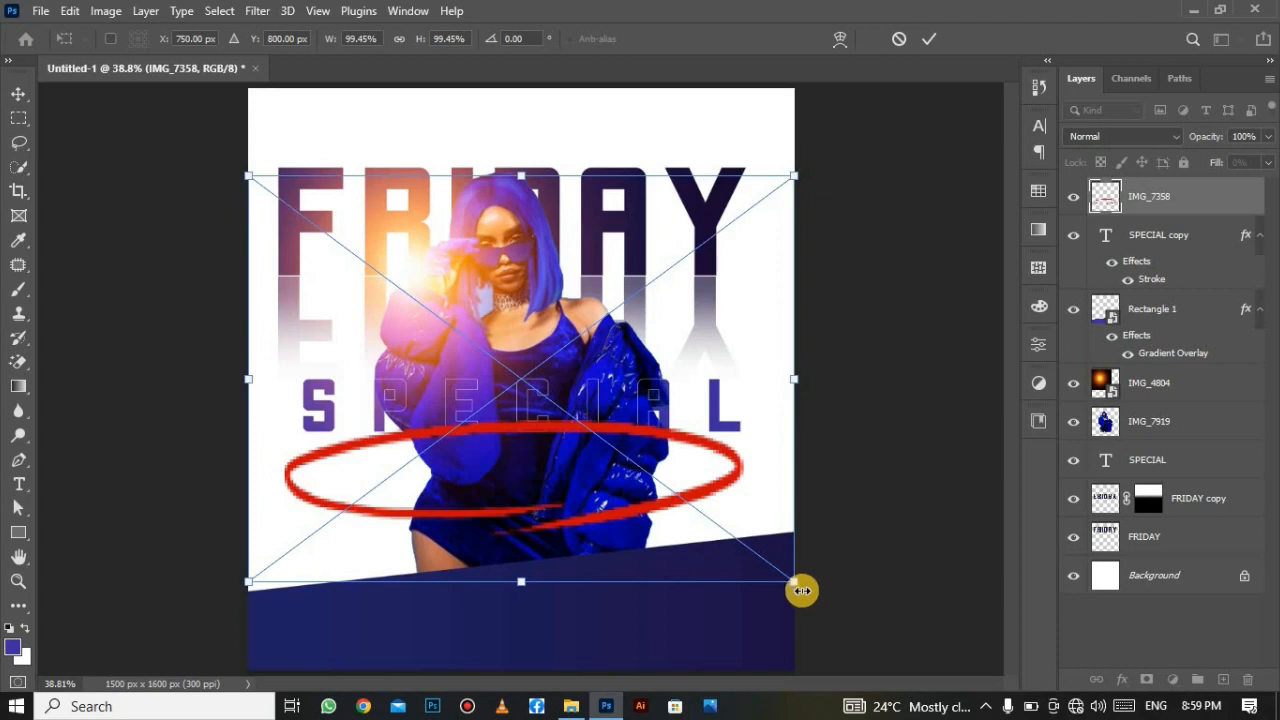
drag(795, 585, 357, 451)
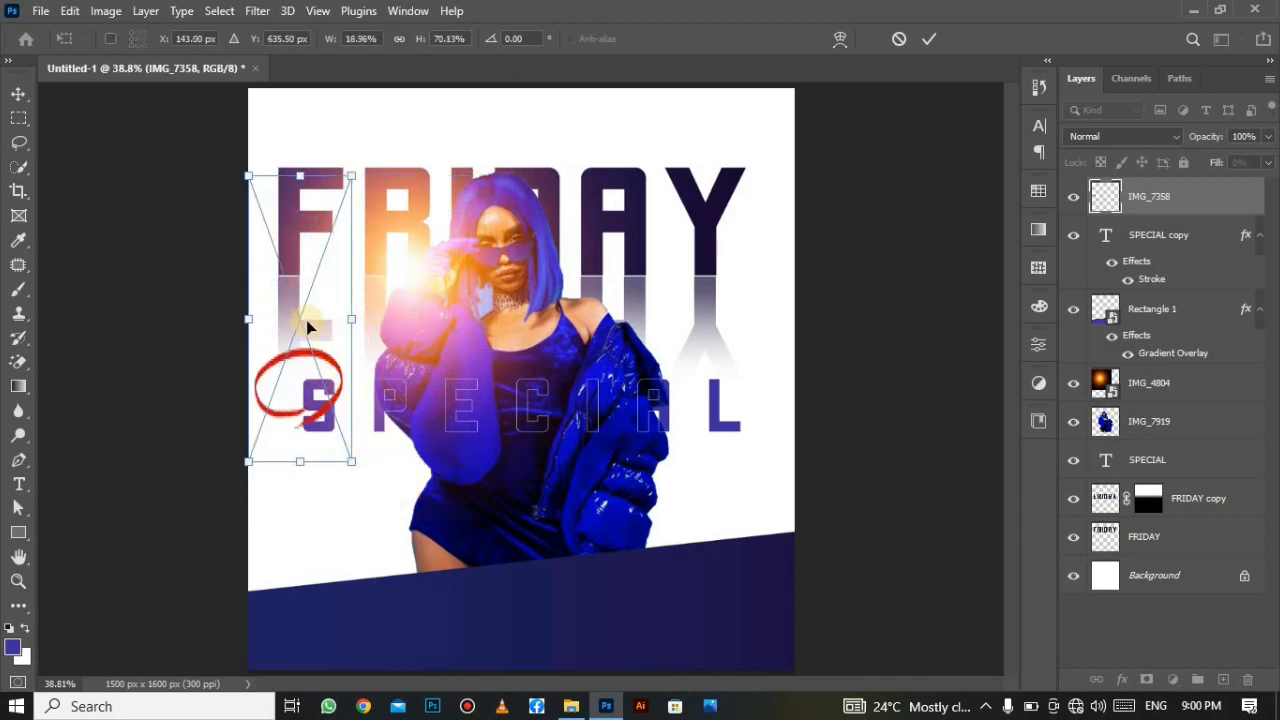
drag(304, 318, 345, 410)
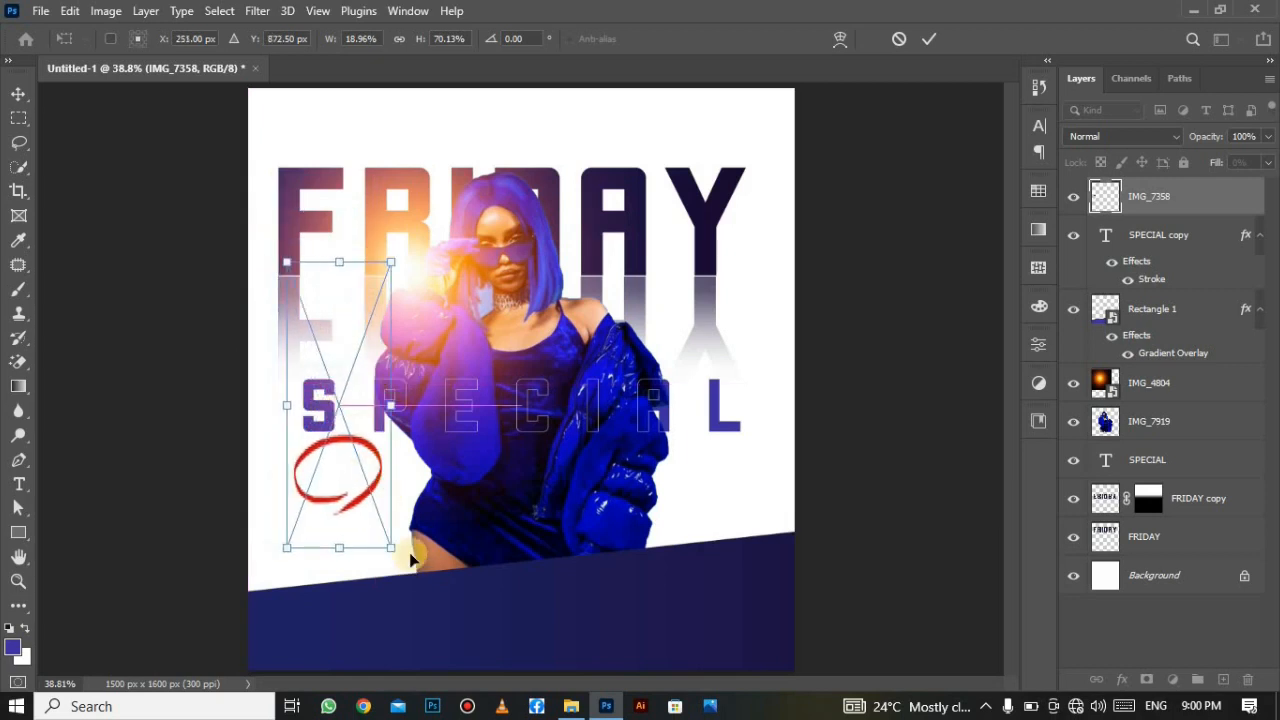
Refine the ellipse's size and shape at lower left below SPECIAL and commit the transform.
drag(387, 543, 344, 449)
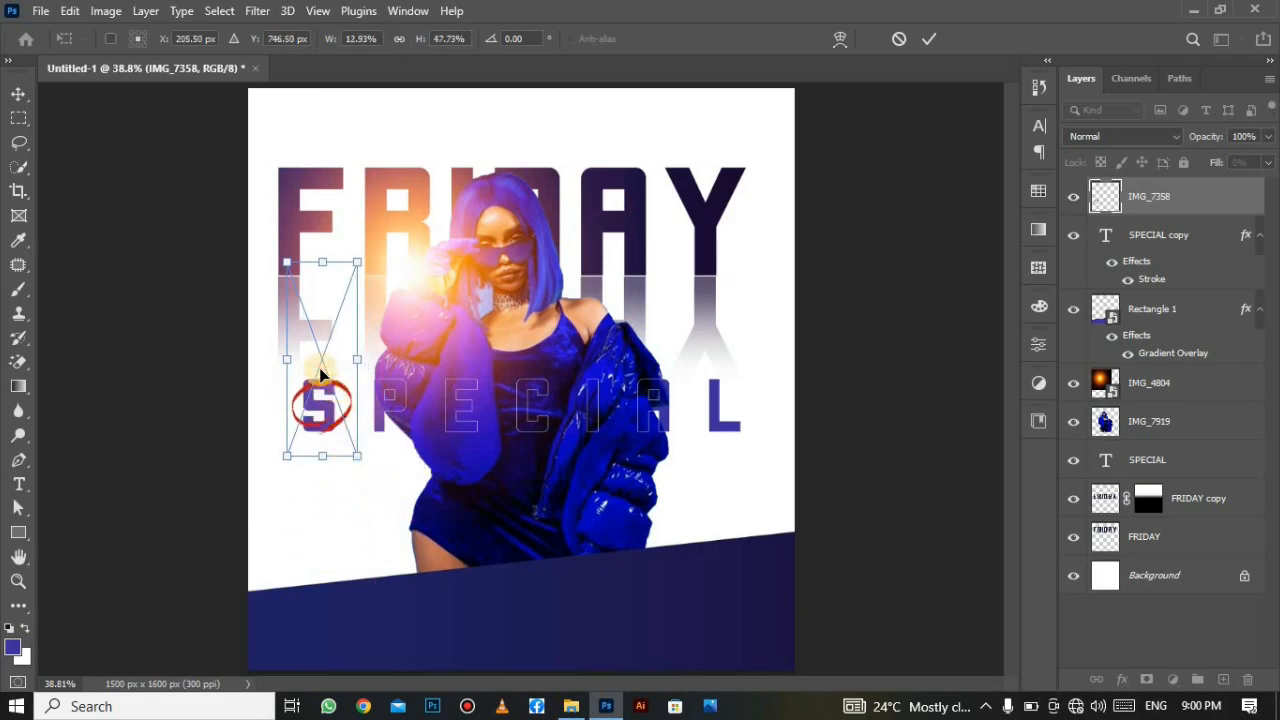
drag(324, 374, 384, 501)
key(shift+Down)
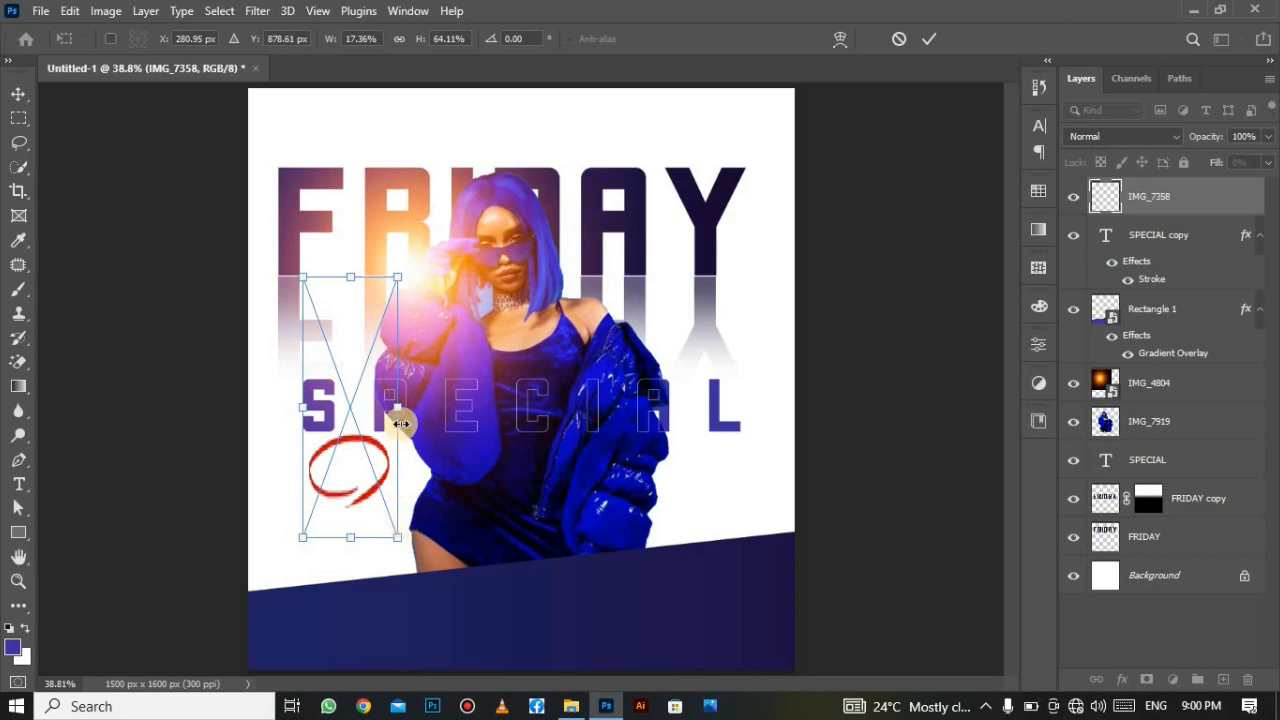
drag(398, 419, 433, 414)
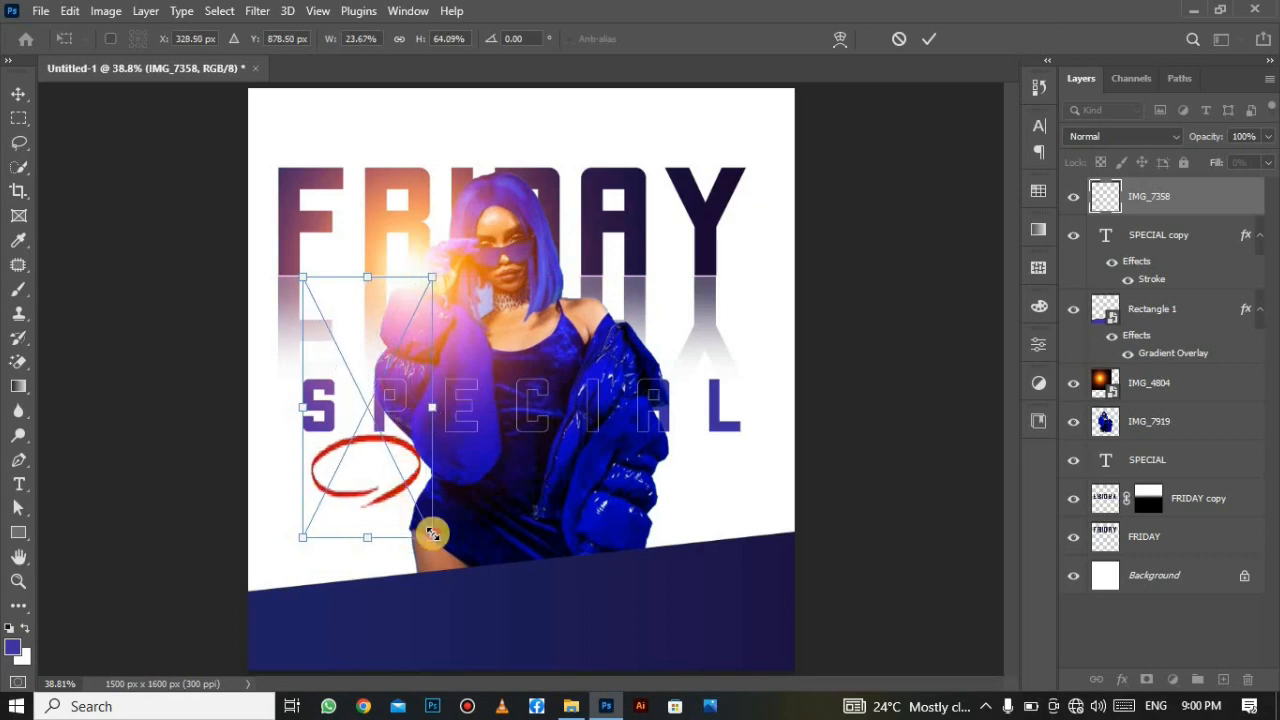
drag(432, 533, 424, 520)
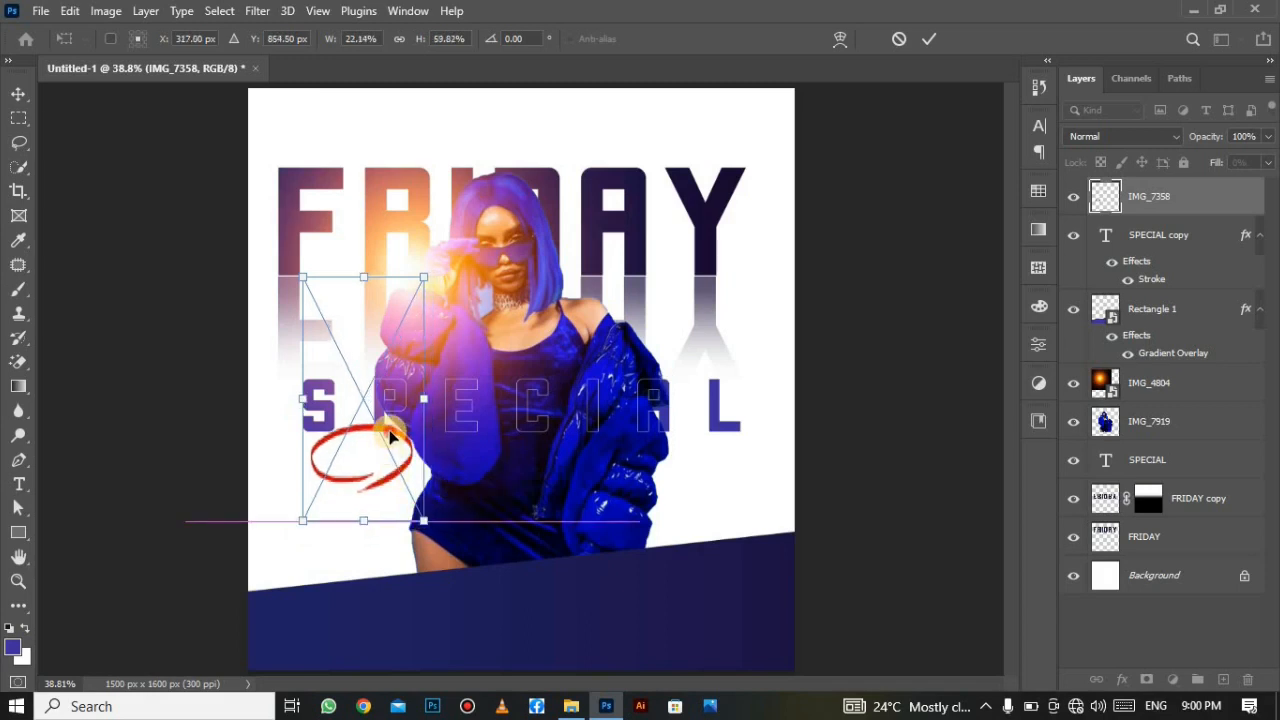
drag(392, 436, 378, 462)
click(926, 34)
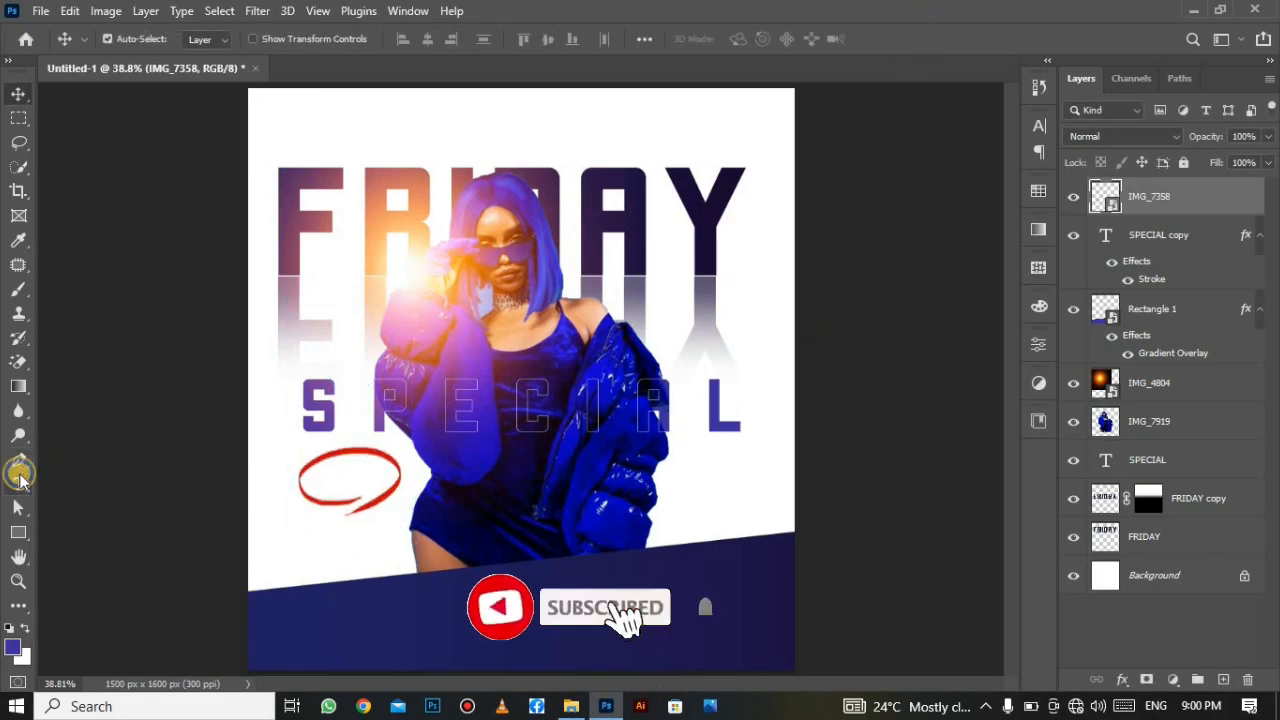
Add a 10 pt '26TH JUNE' text layer just below the red ellipse.
drag(21, 480, 78, 486)
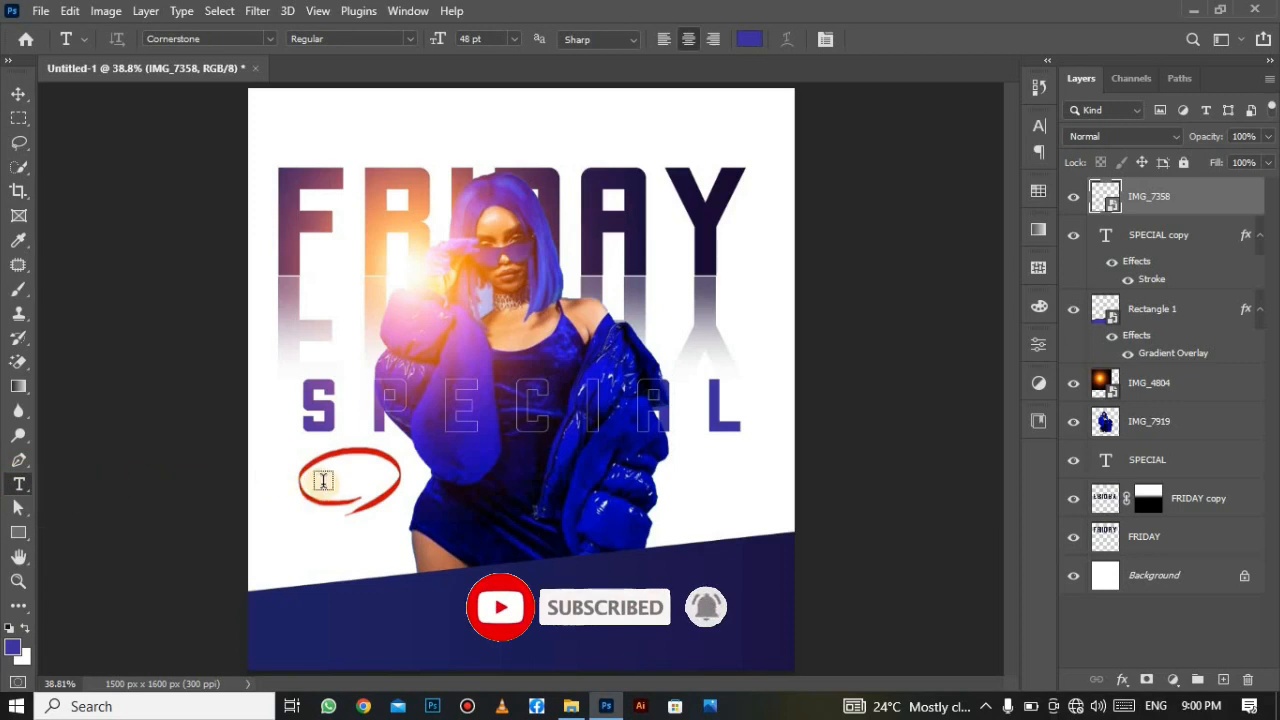
click(335, 544)
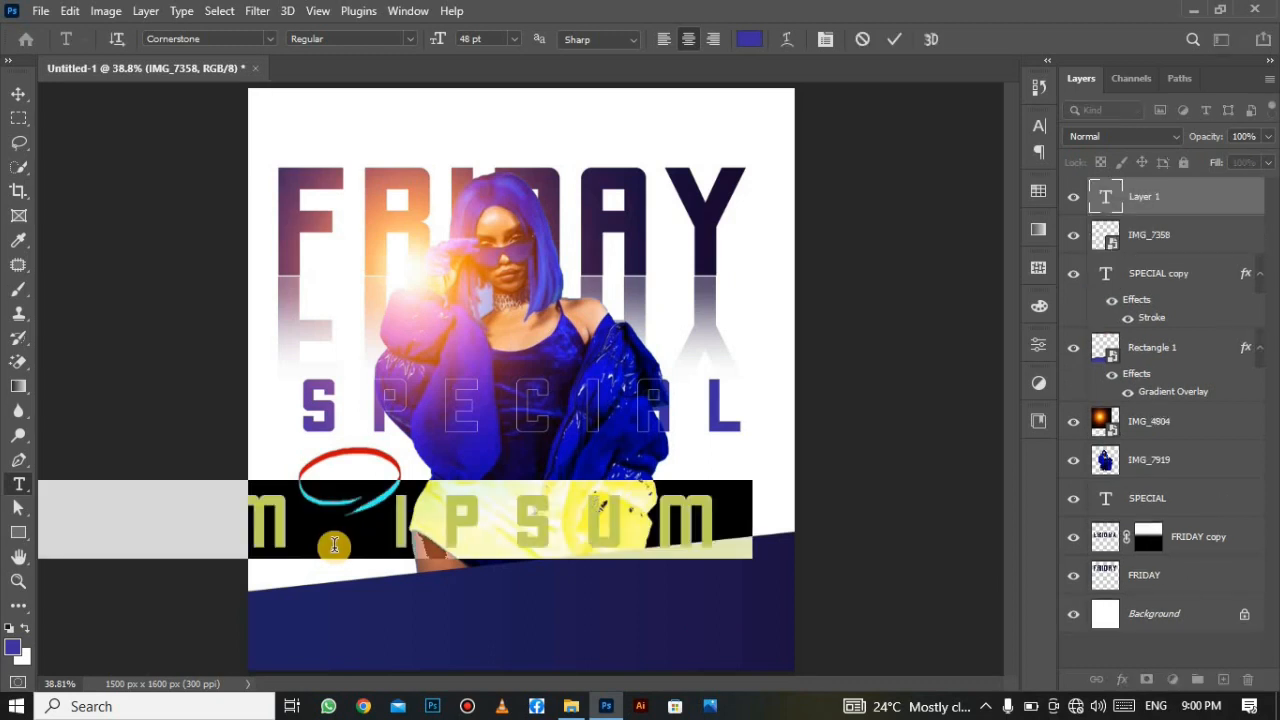
right_click(335, 544)
click(505, 187)
click(513, 38)
click(482, 116)
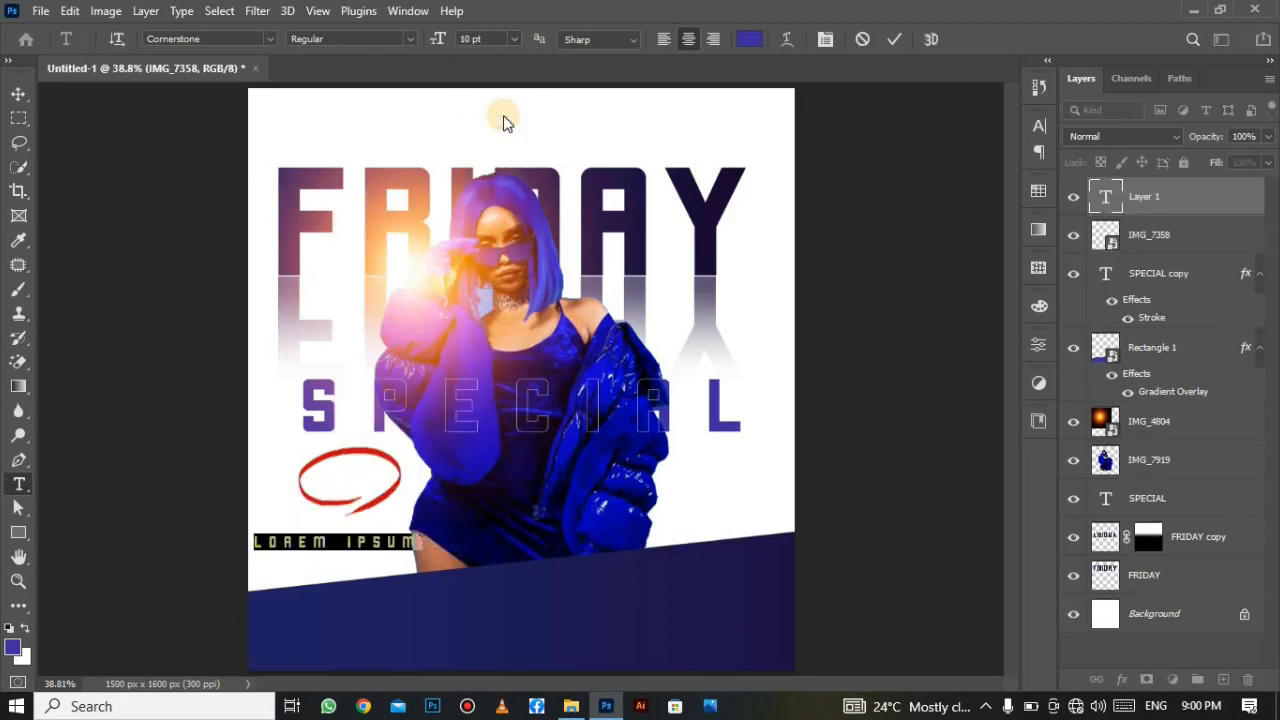
text(26TH)
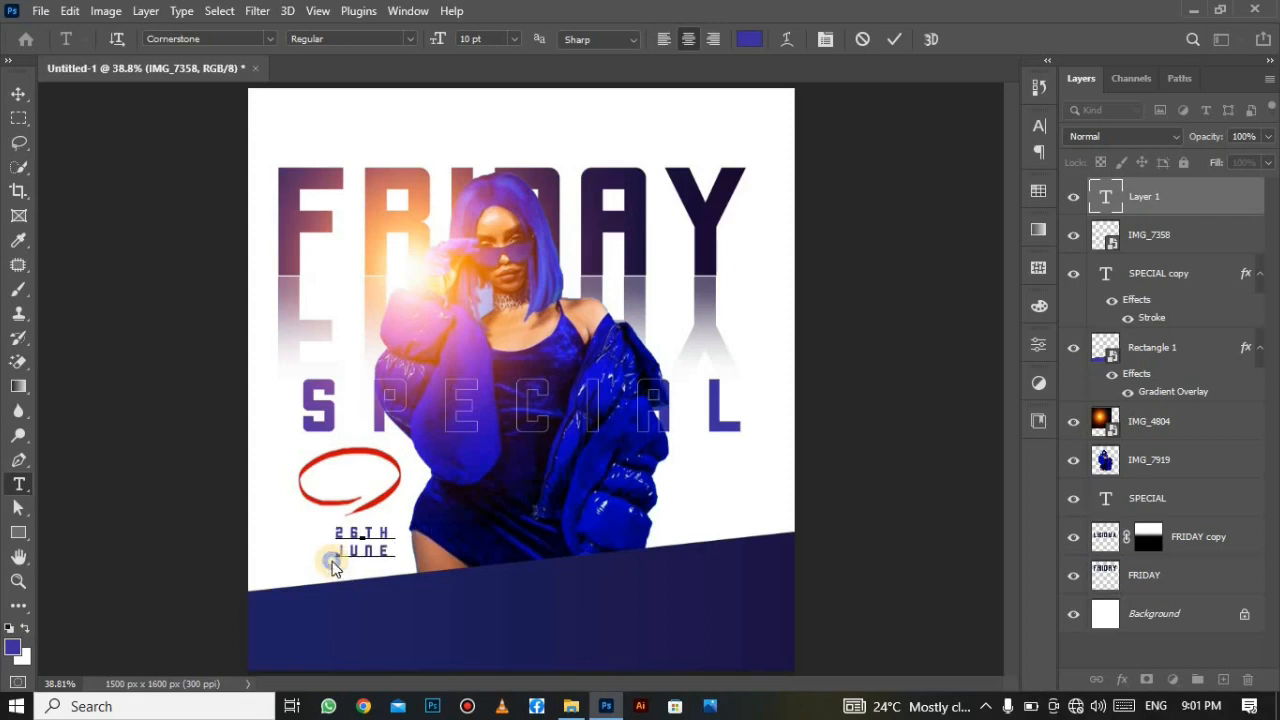
Colour the 26TH JUNE text dark purple #1d1241, sampled from FRIDAY, and commit it.
right_click(334, 566)
click(432, 201)
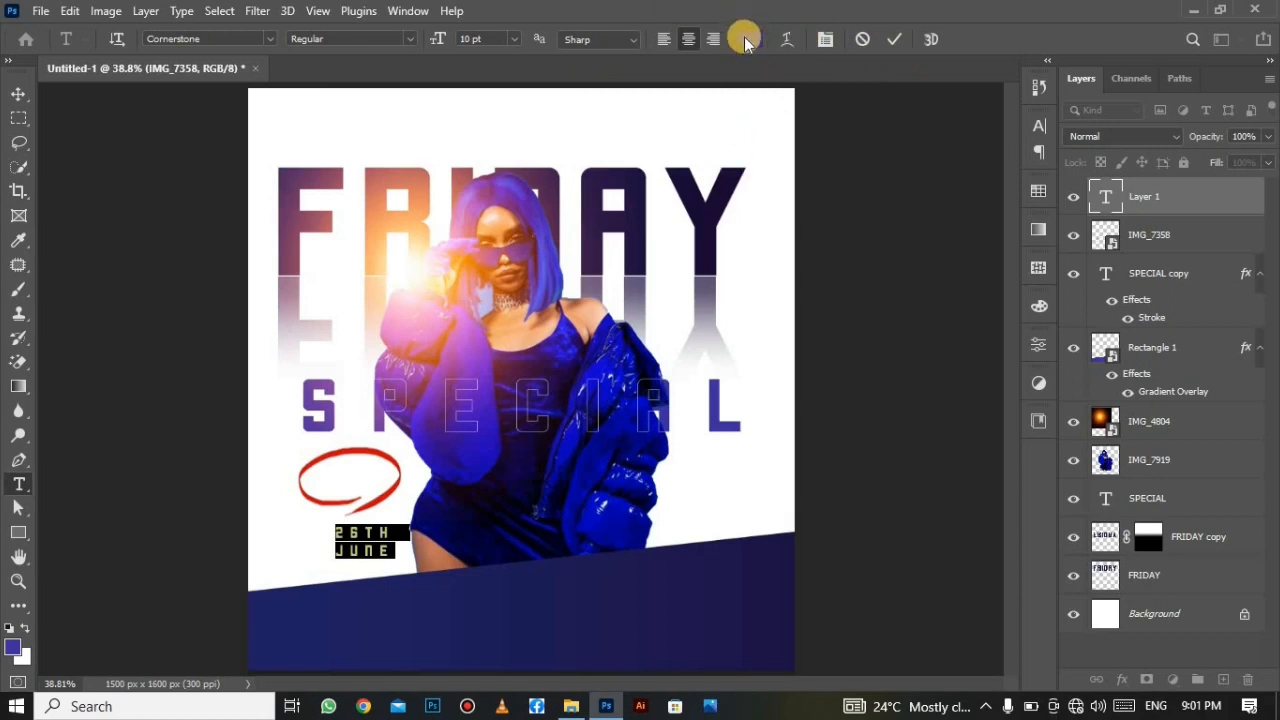
click(755, 41)
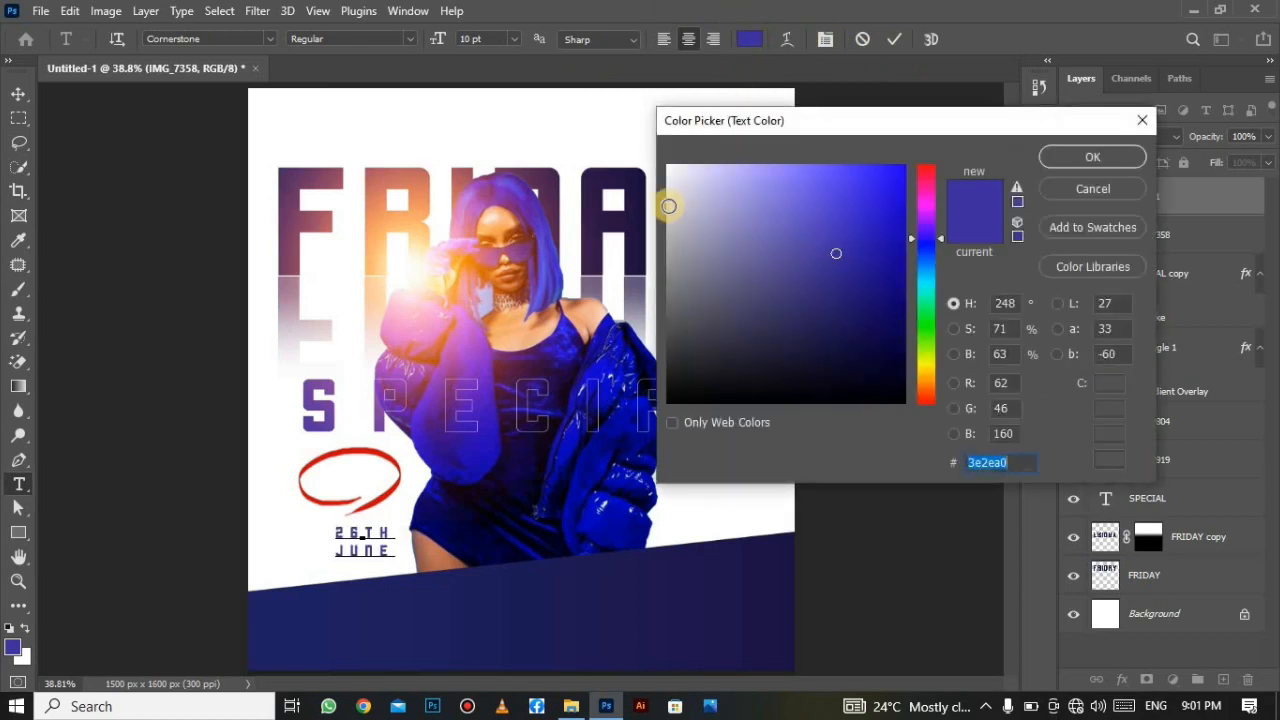
click(636, 205)
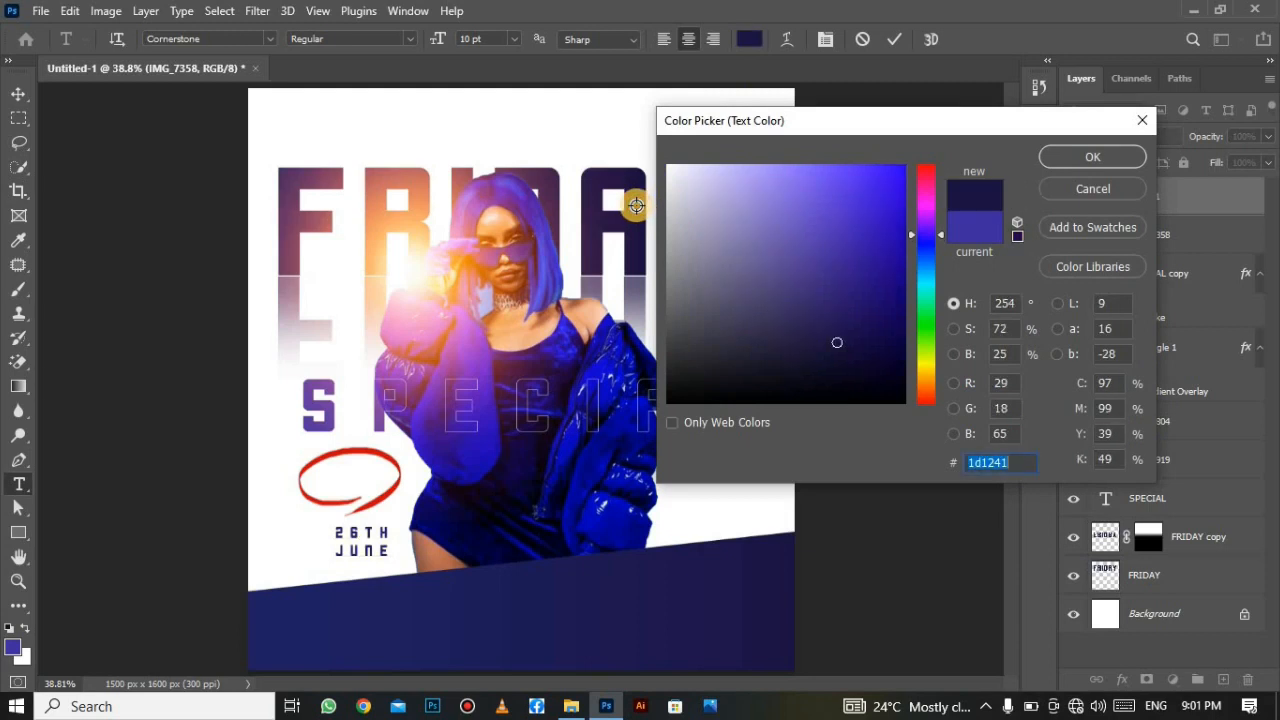
click(1067, 163)
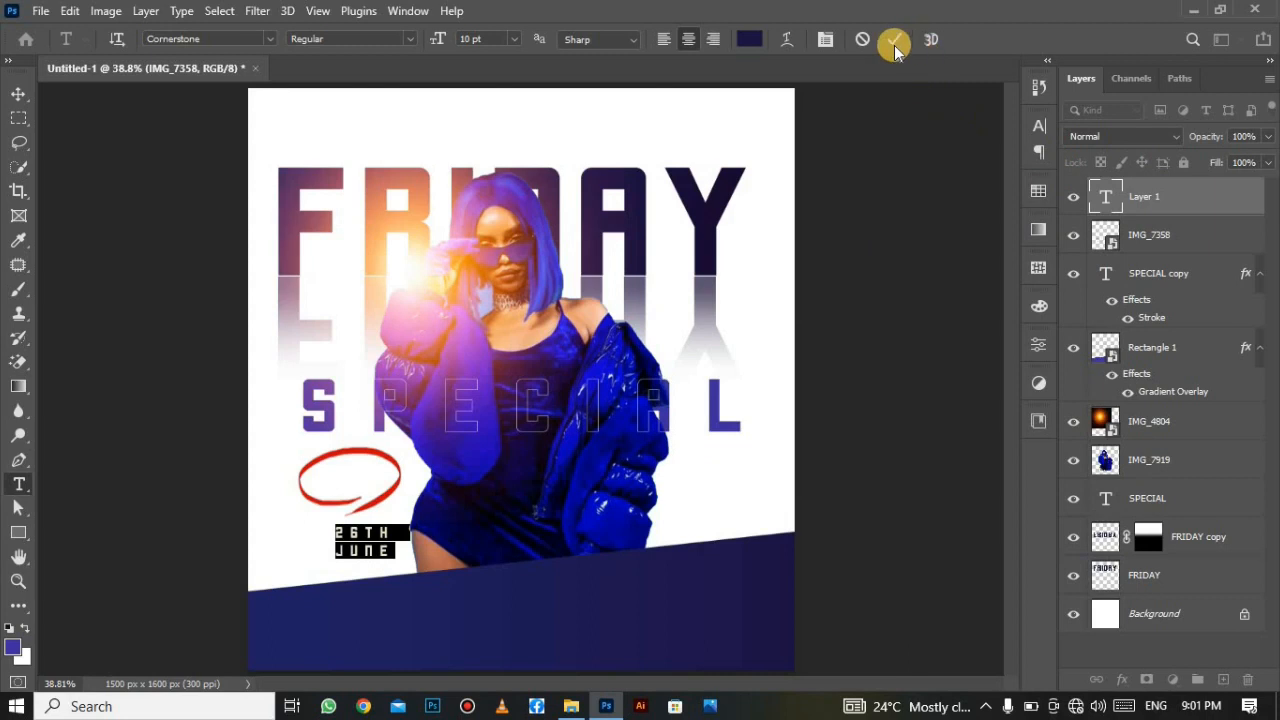
click(895, 45)
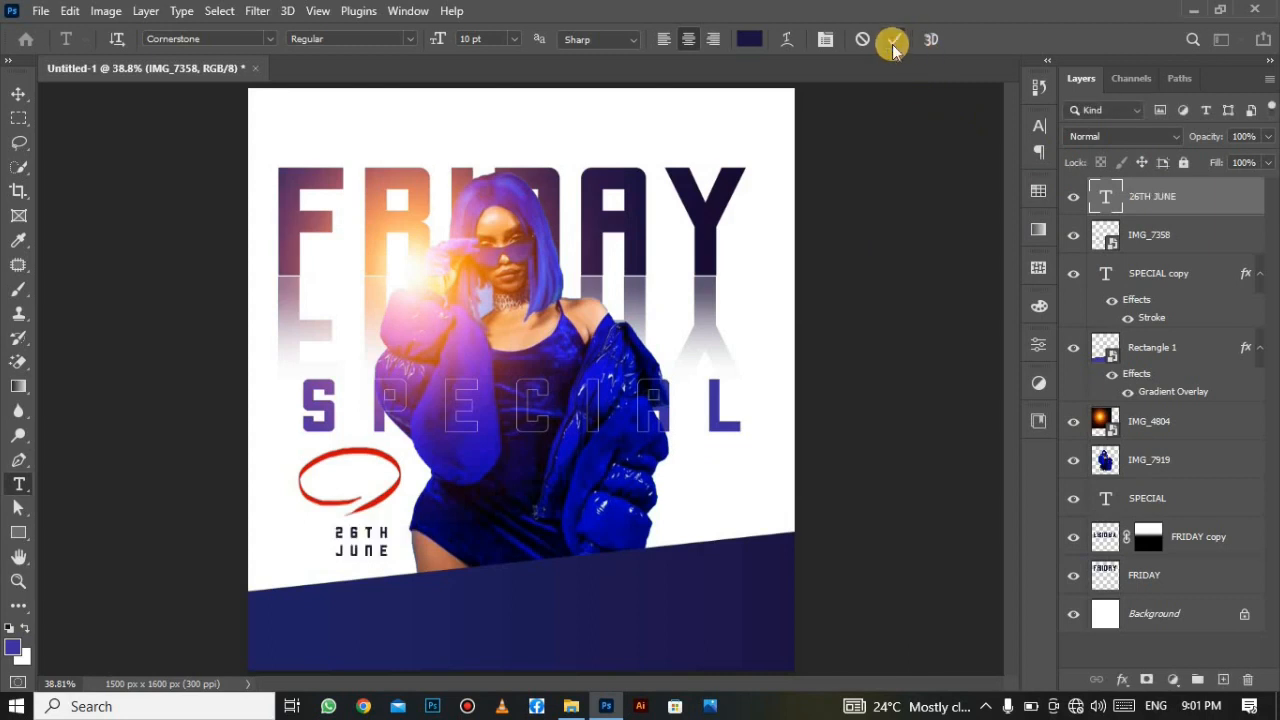
Set the 26TH JUNE date's tracking to 0 and its typeface to 'Font'.
click(1039, 125)
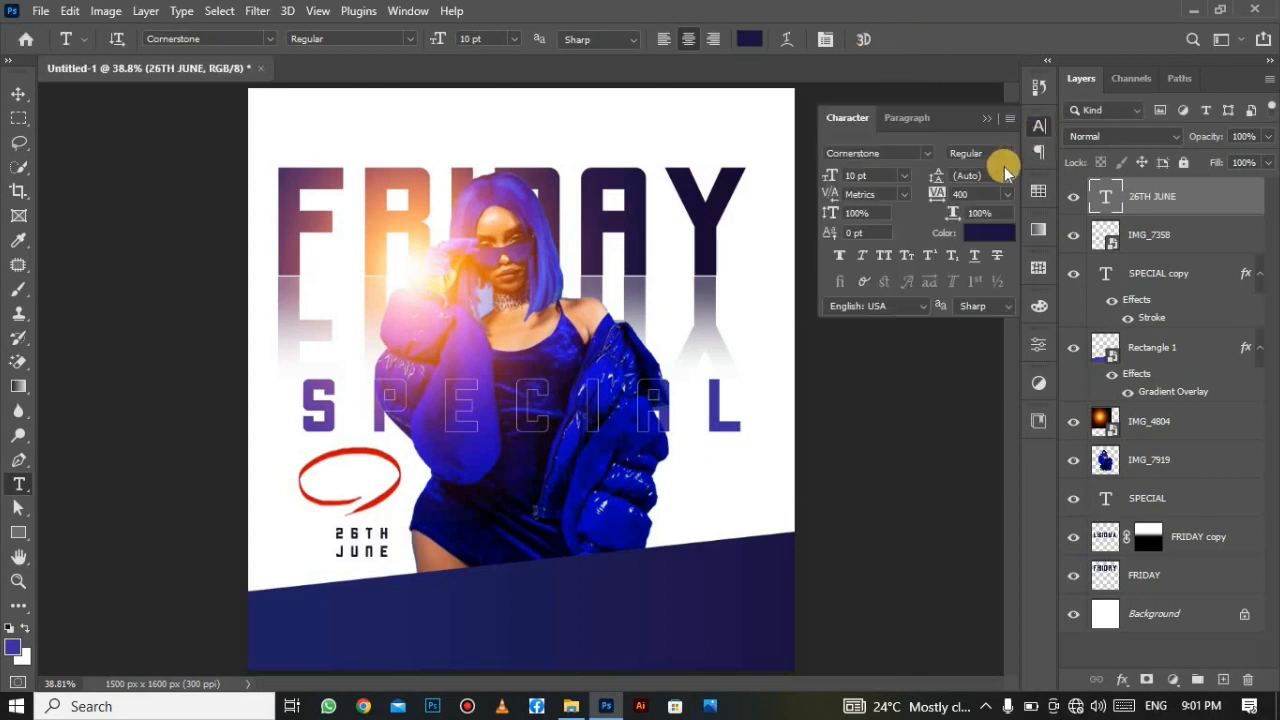
click(1007, 193)
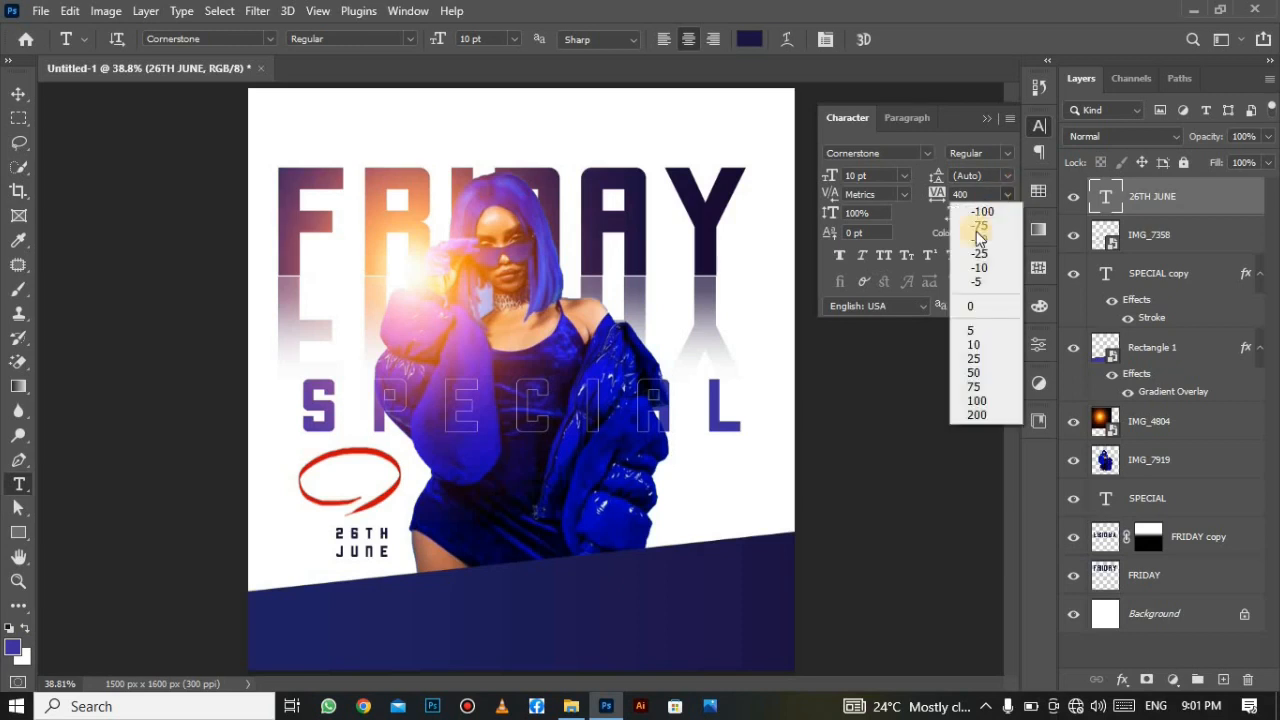
click(979, 311)
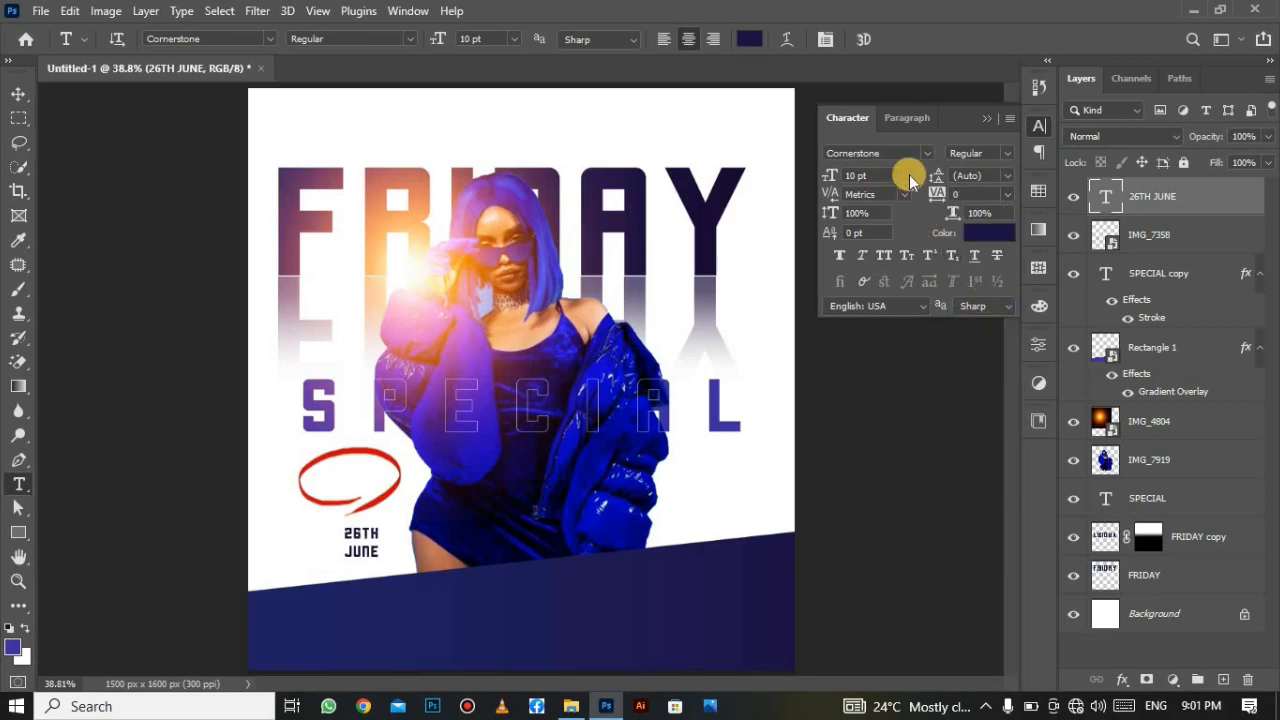
click(928, 154)
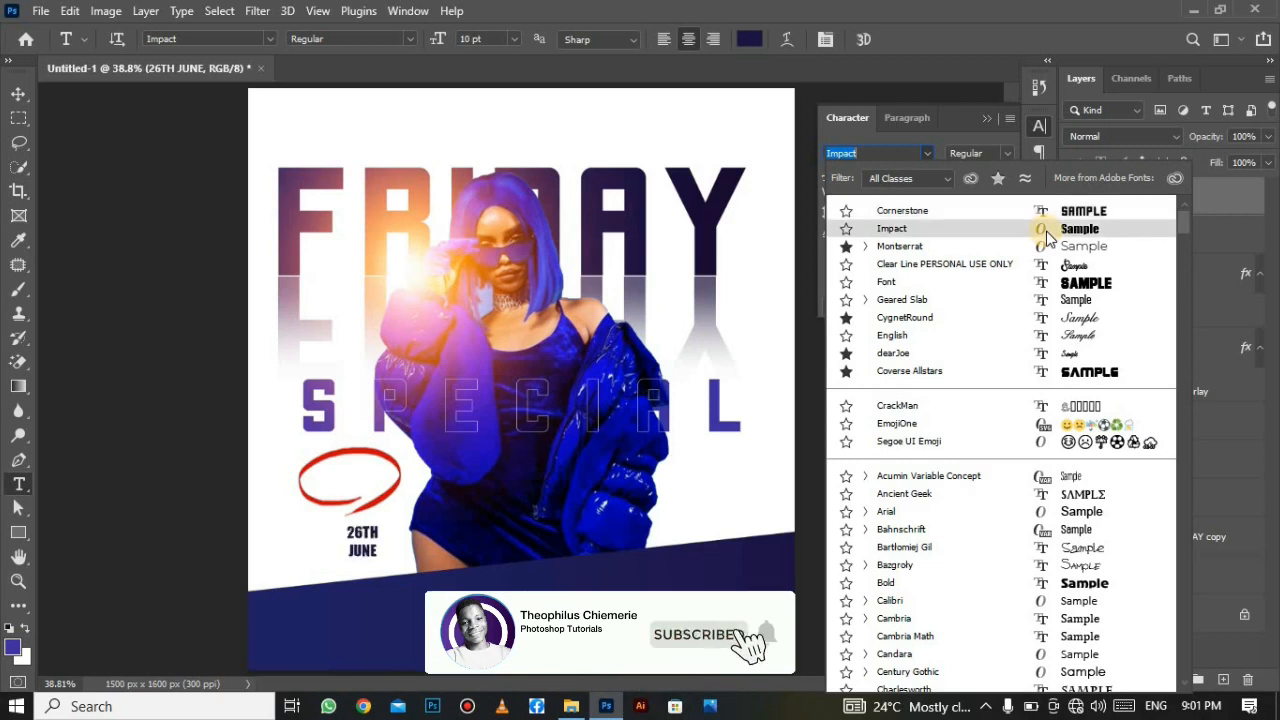
click(1080, 288)
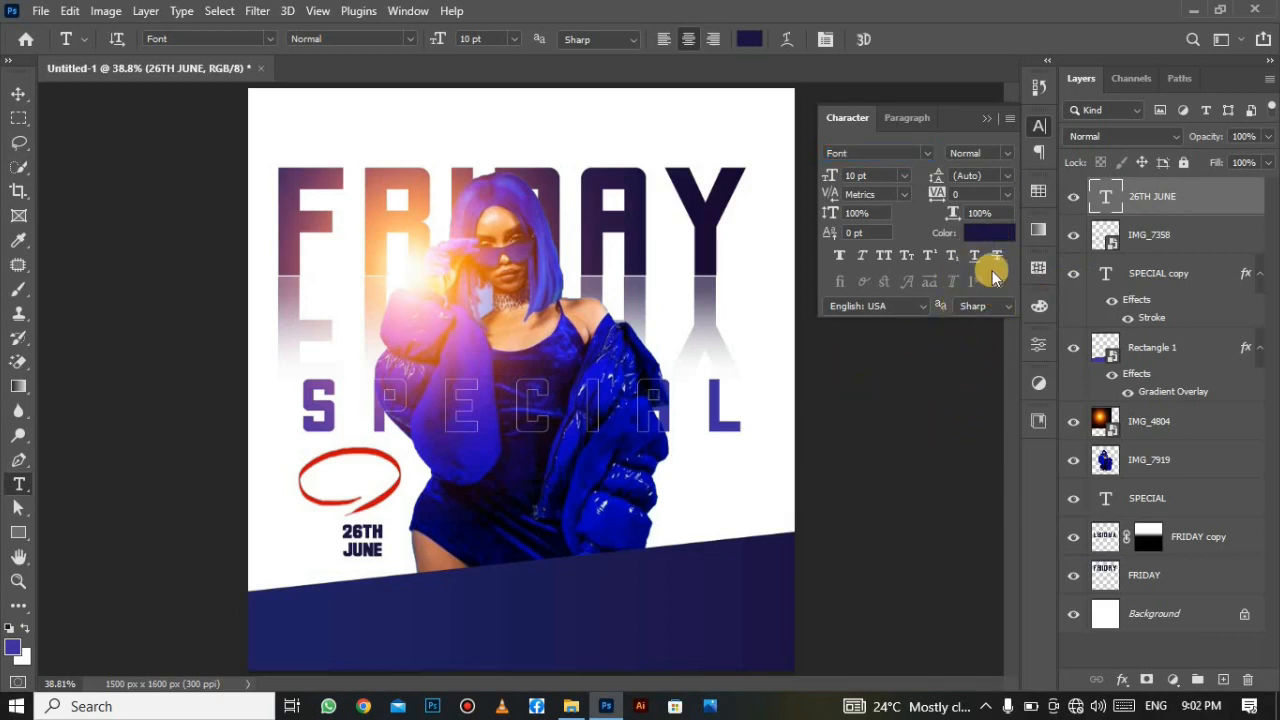
Recolour the date near-black #0b0912 and close the Character panel.
click(993, 229)
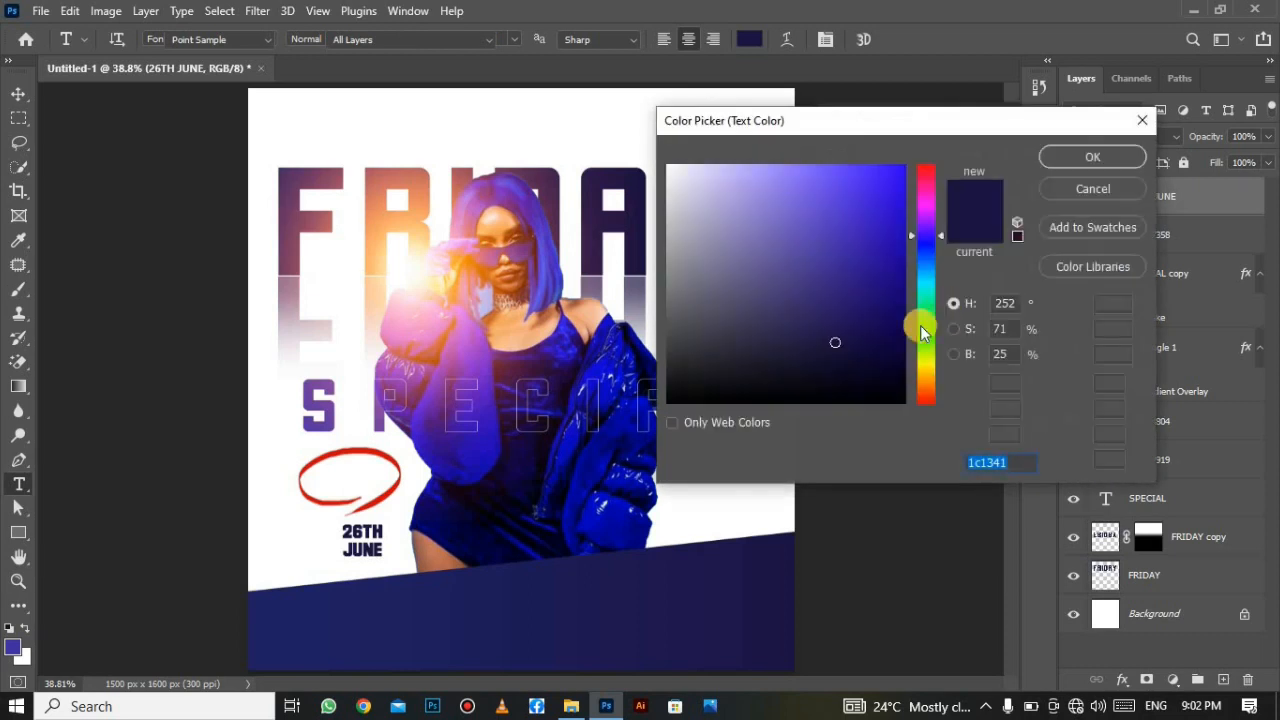
click(781, 386)
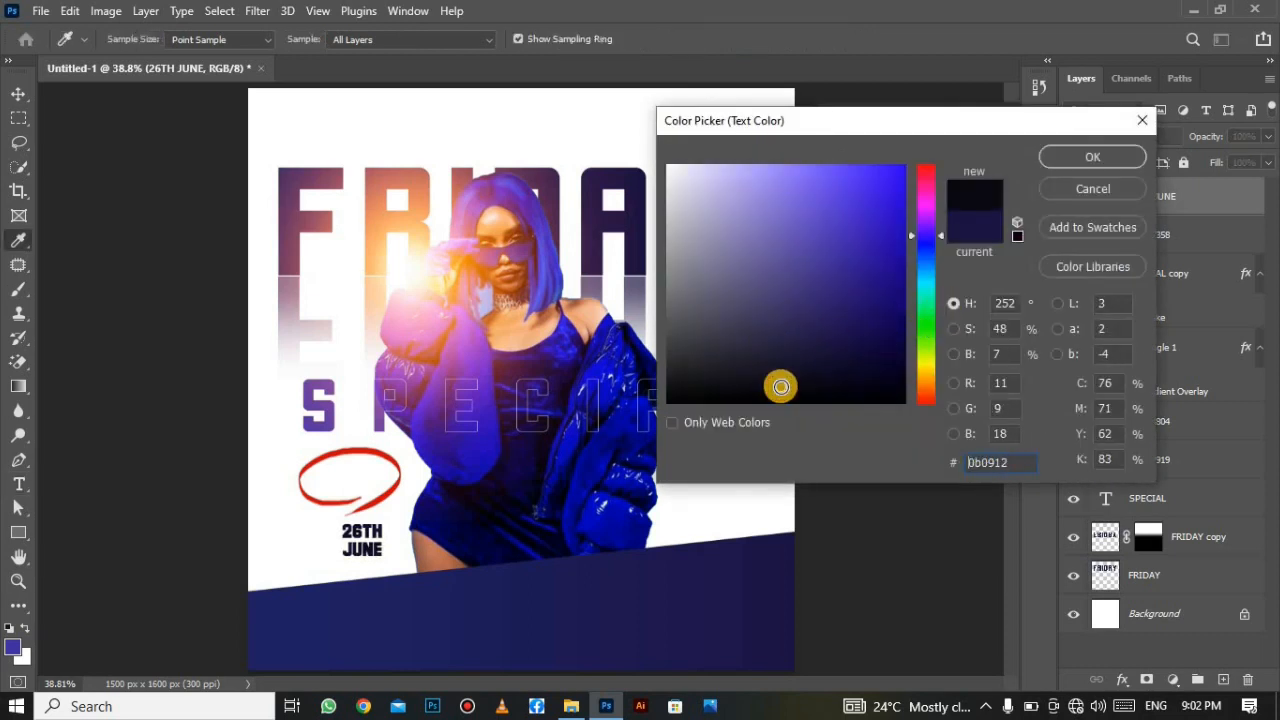
click(1108, 158)
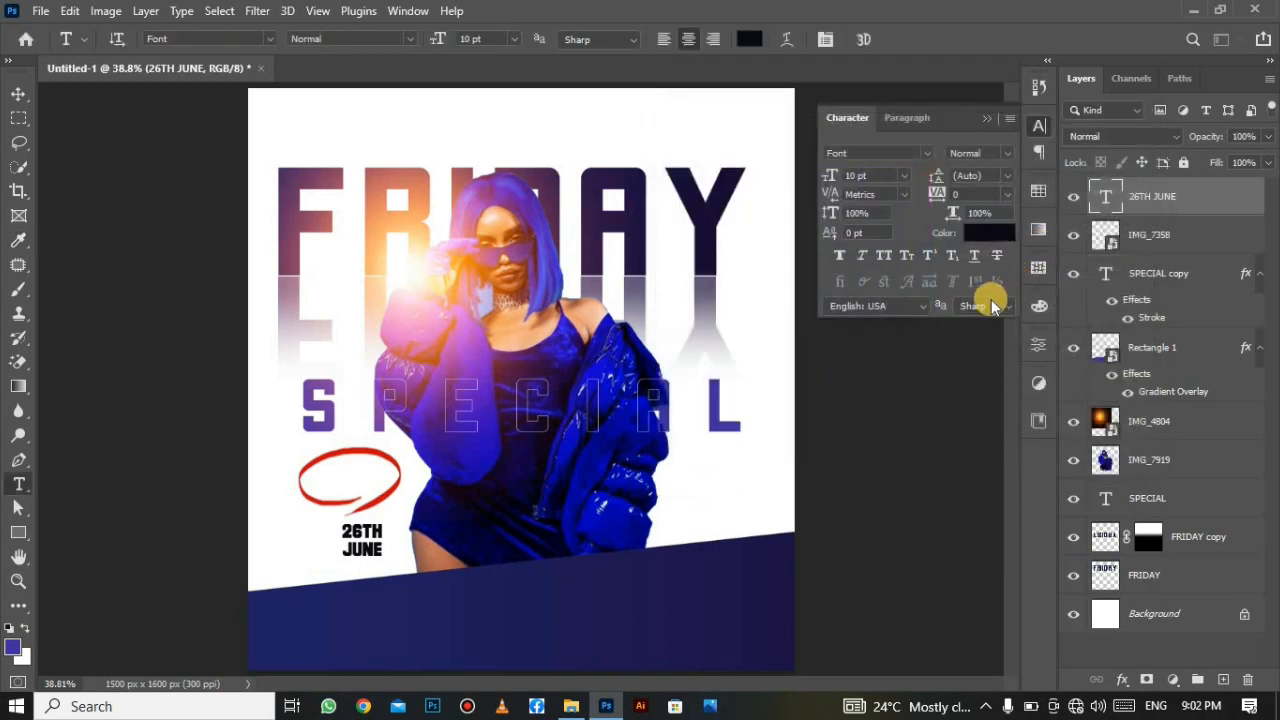
click(985, 120)
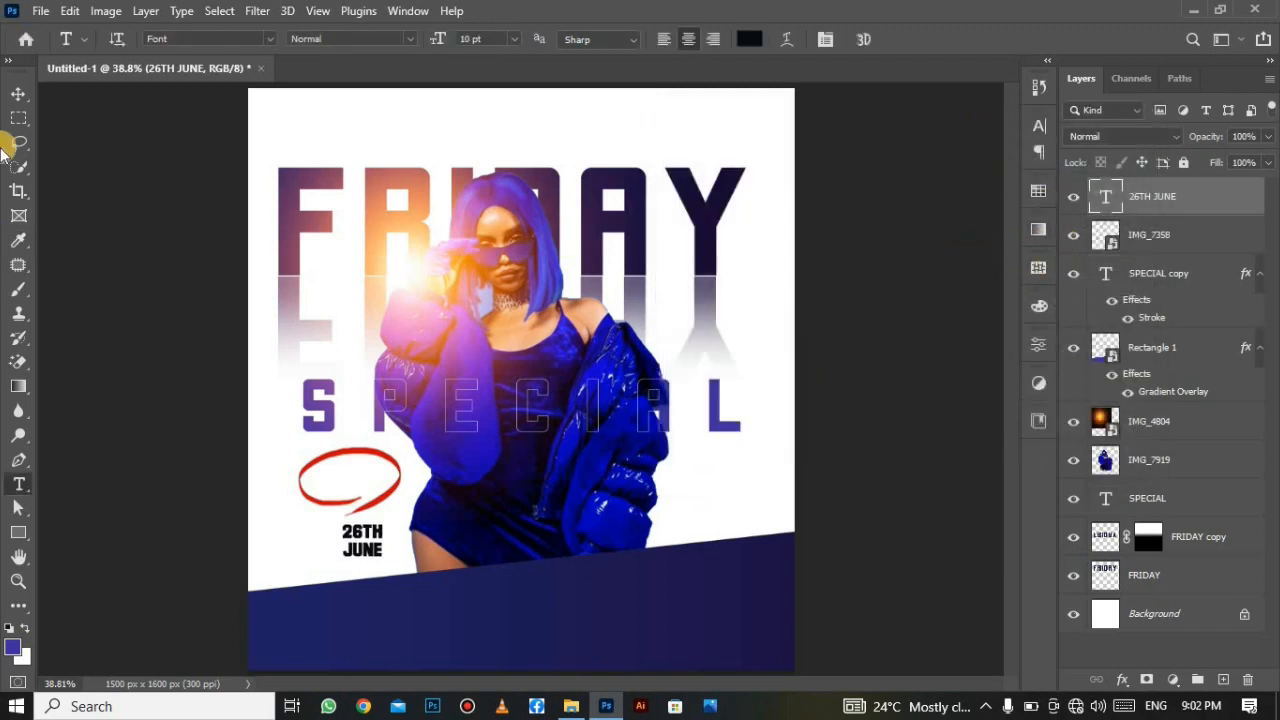
Centre the 26TH JUNE layer horizontally and vertically on the red ellipse's pixel selection, then deselect.
click(18, 93)
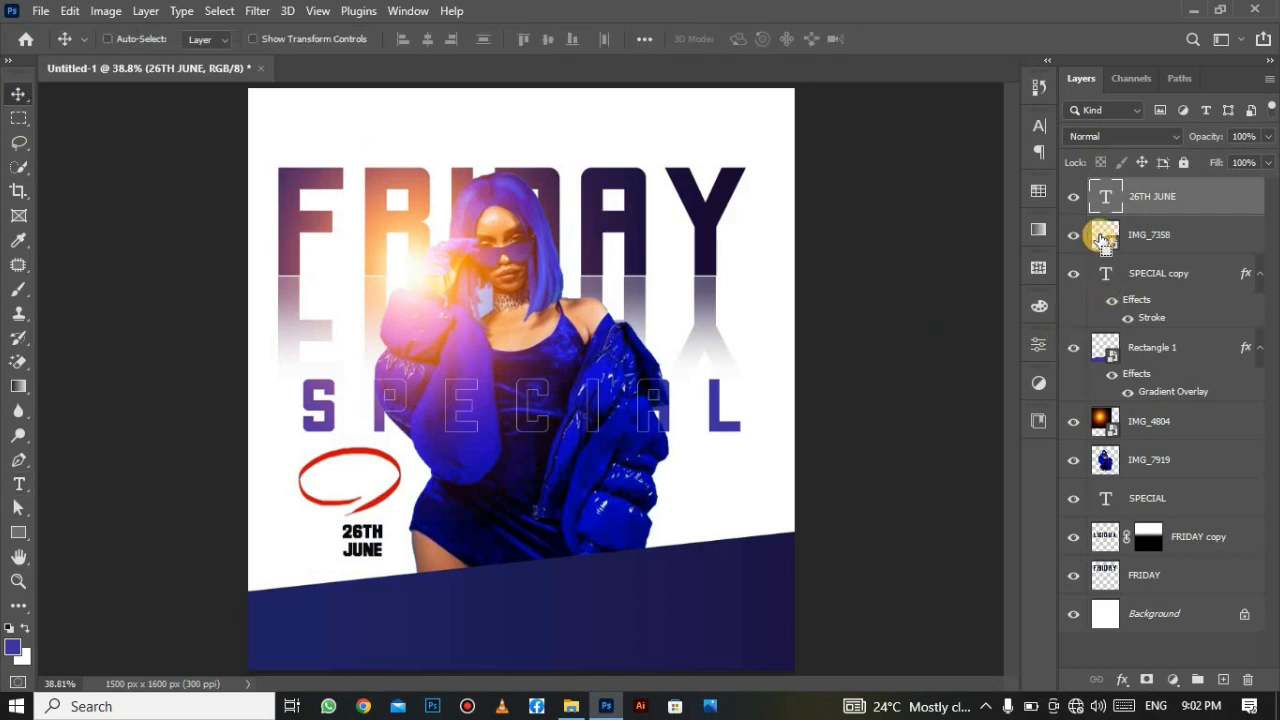
ctrl+click(1103, 240)
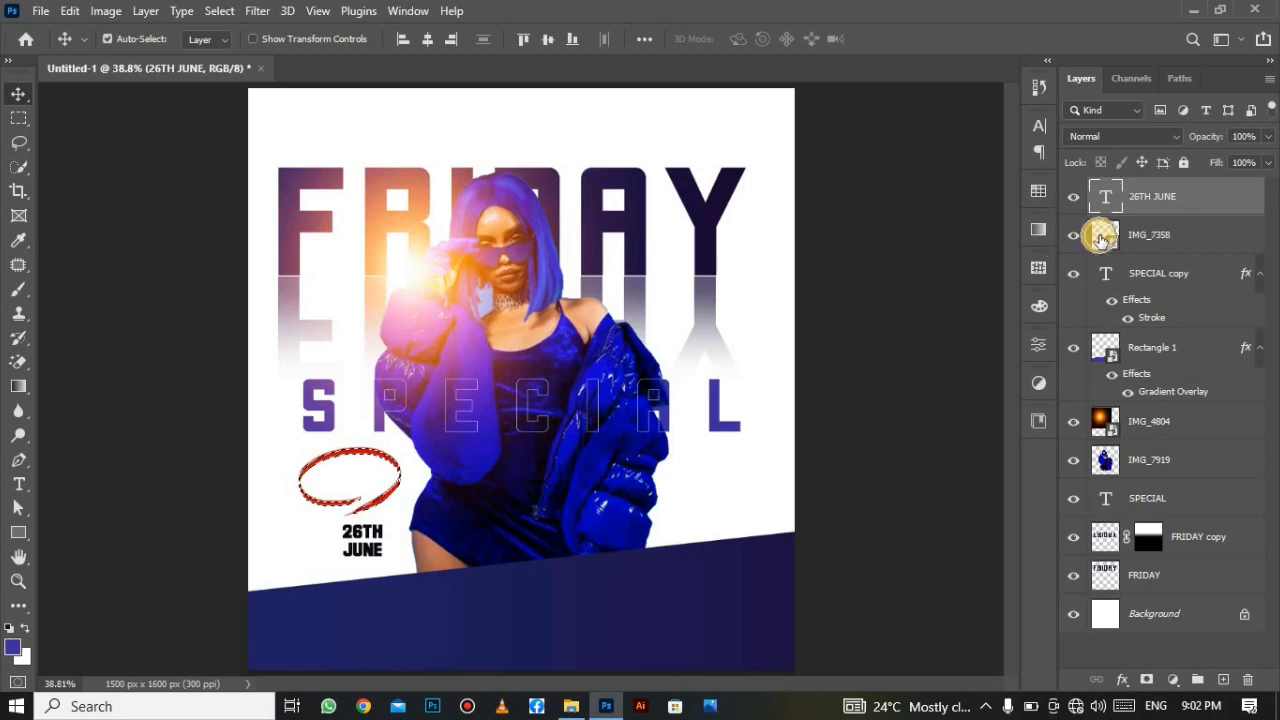
click(1100, 240)
right_click(1102, 240)
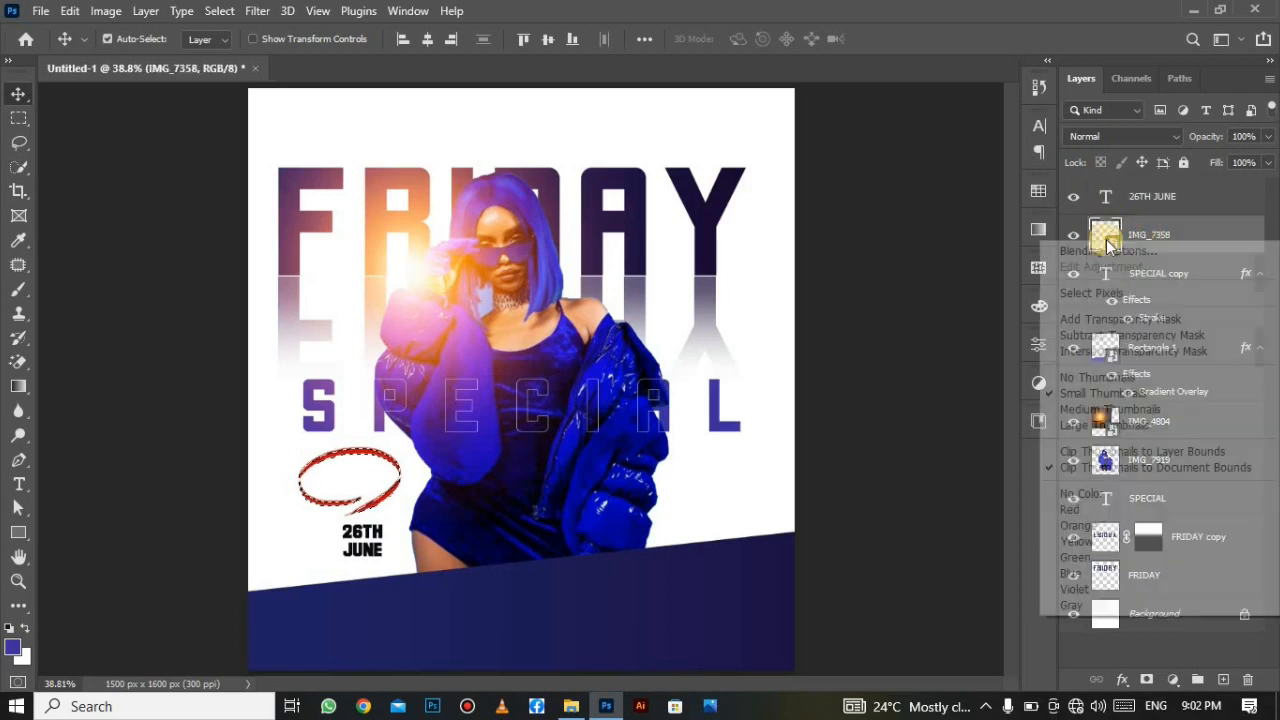
click(1097, 292)
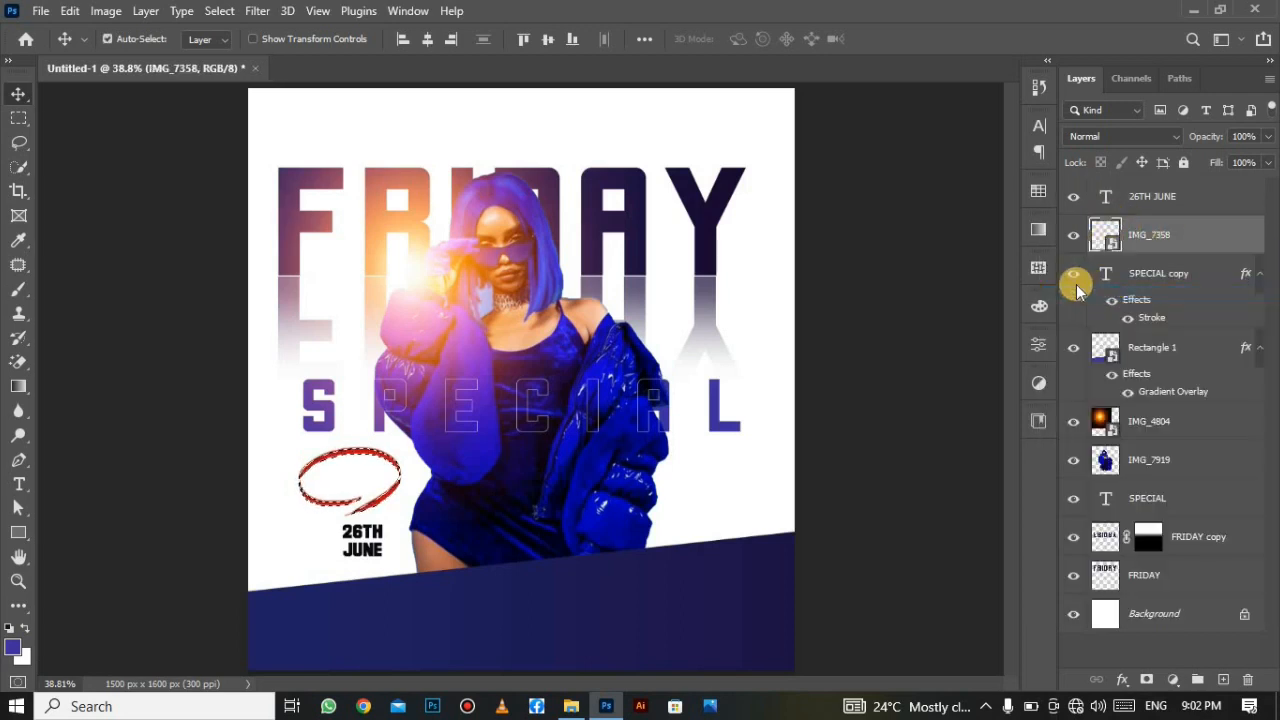
click(1147, 200)
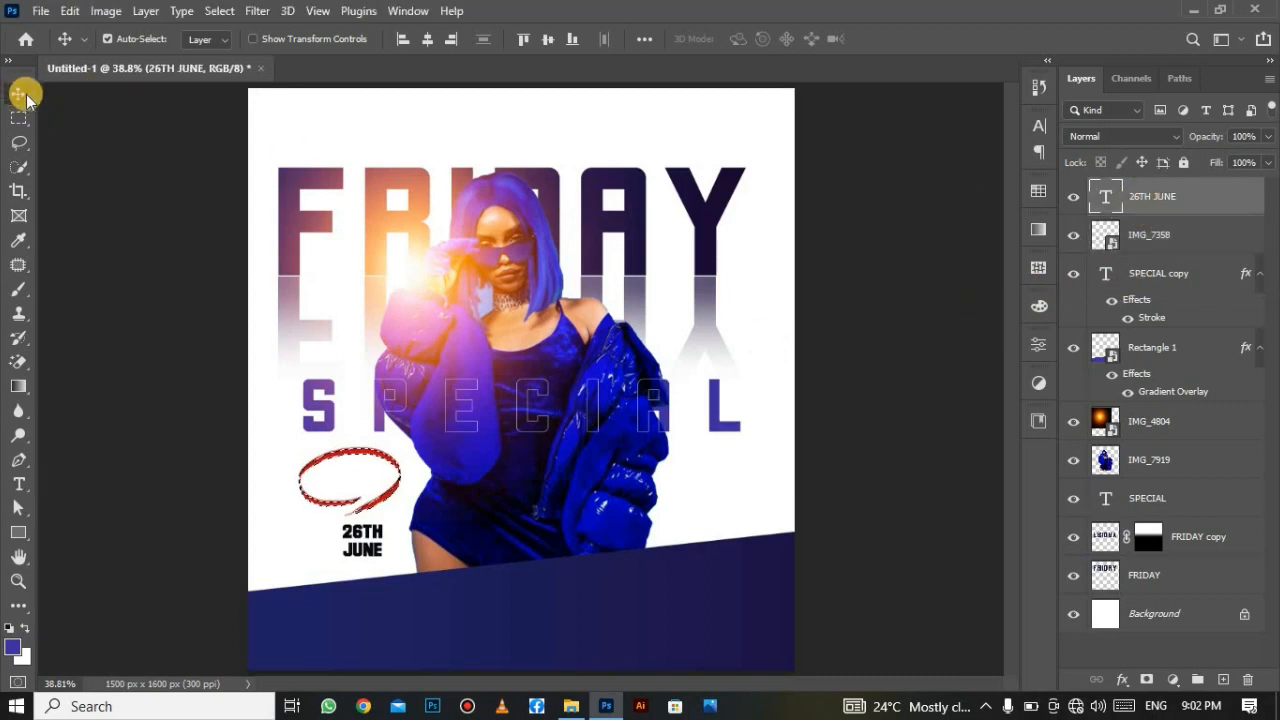
click(426, 38)
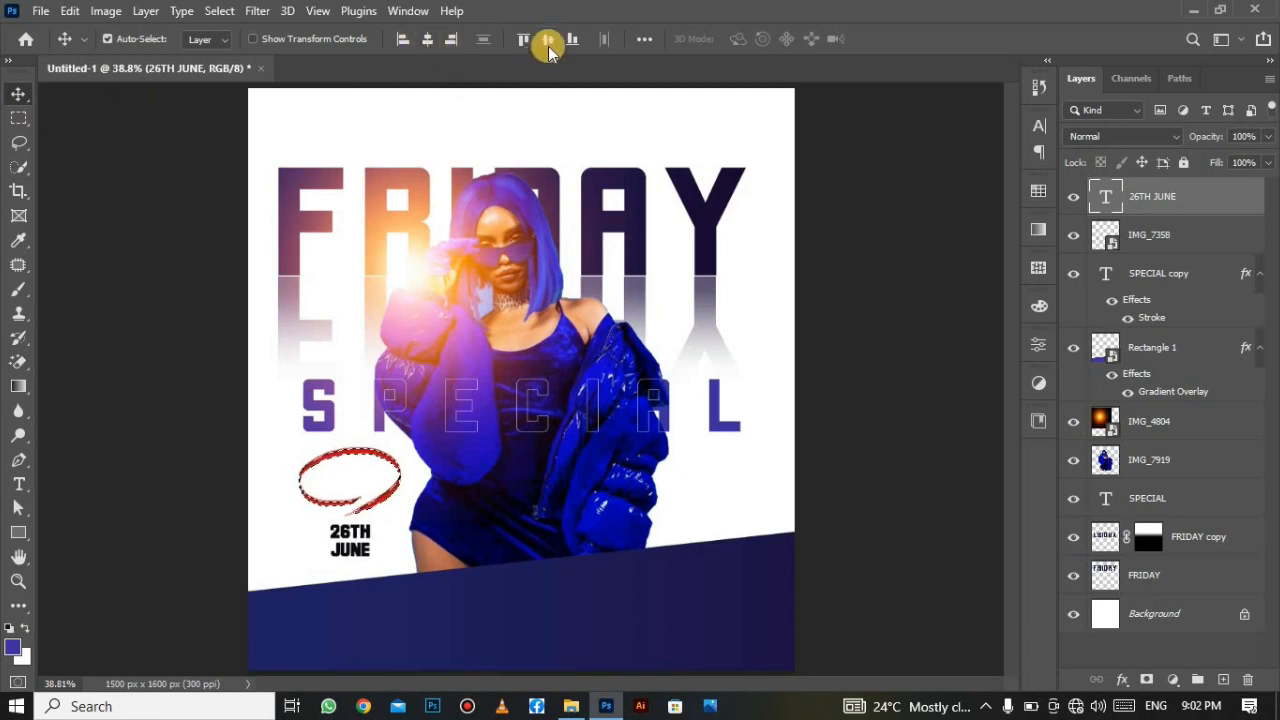
click(547, 40)
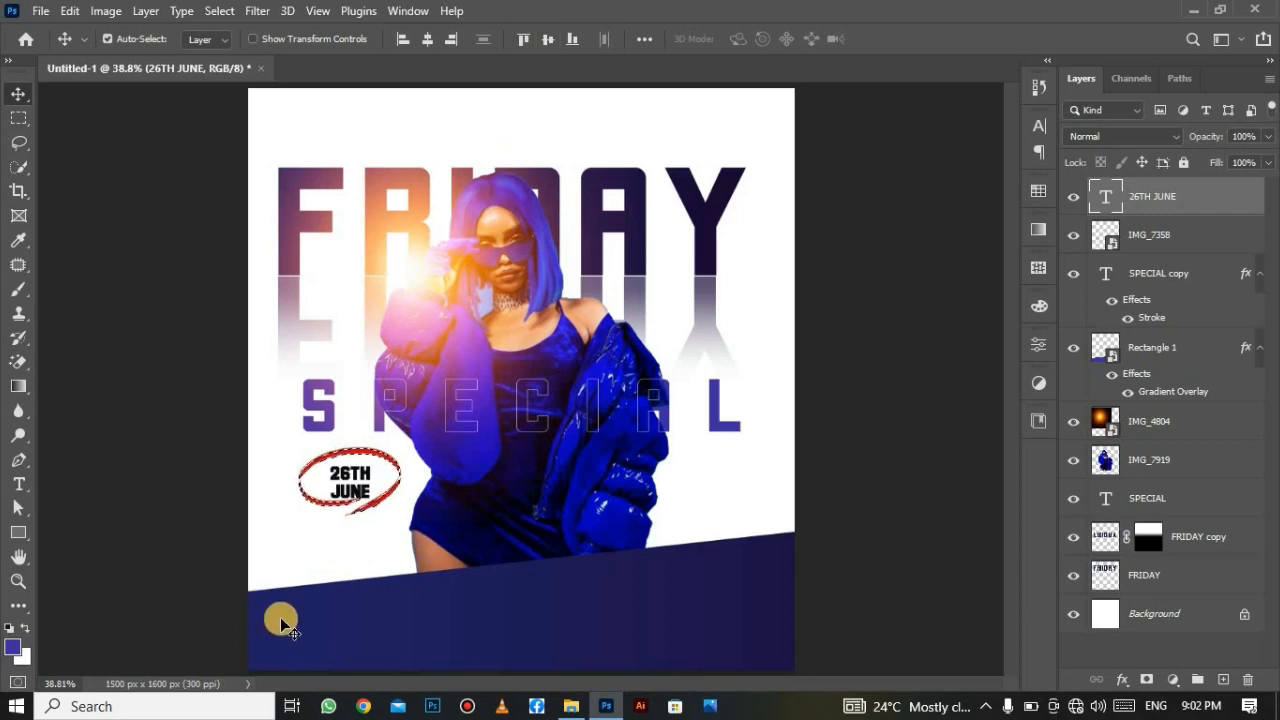
key(ctrl+d)
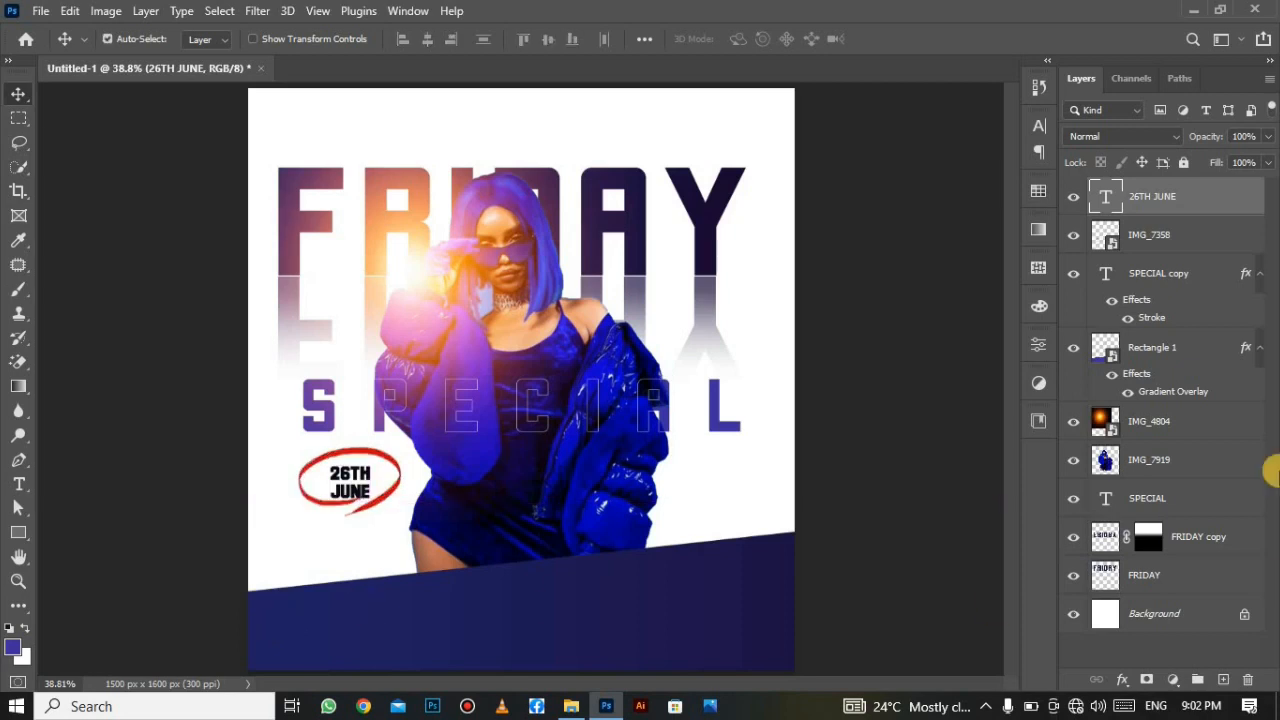
Scale IMG_7358 to about 17.50% × 47.20% and position it around the 26TH JUNE date.
click(1204, 238)
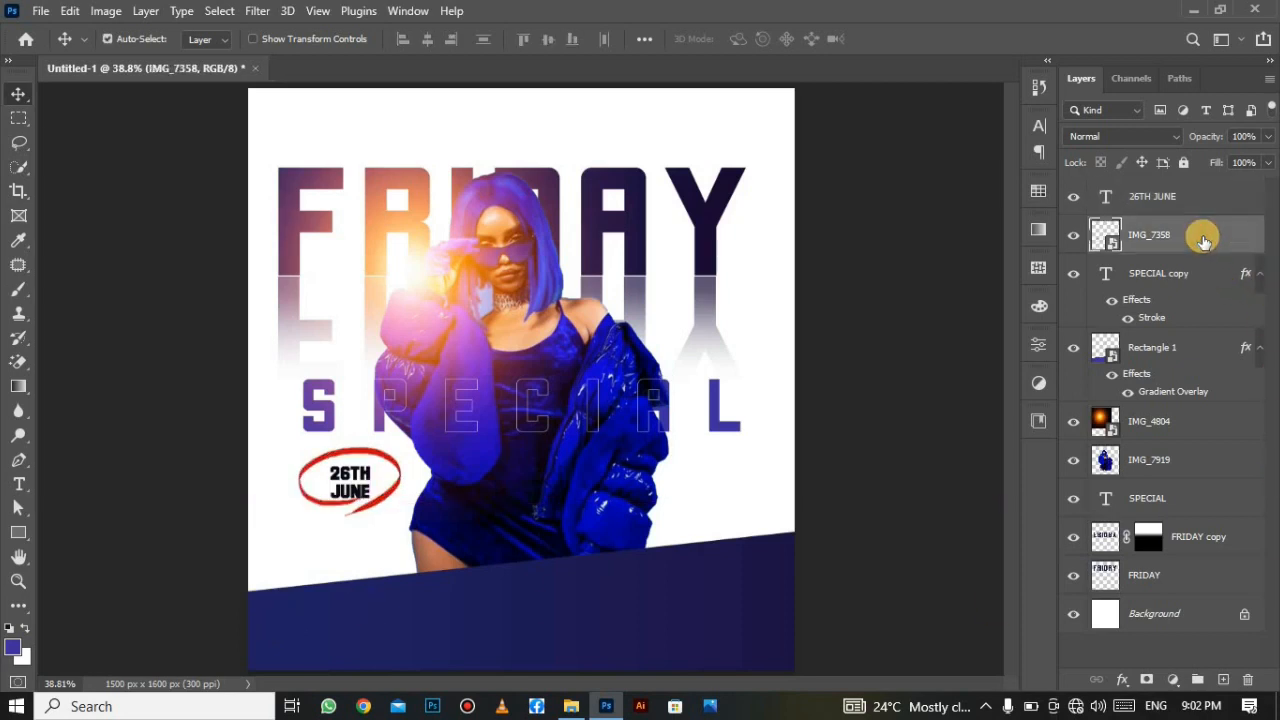
key(ctrl+t)
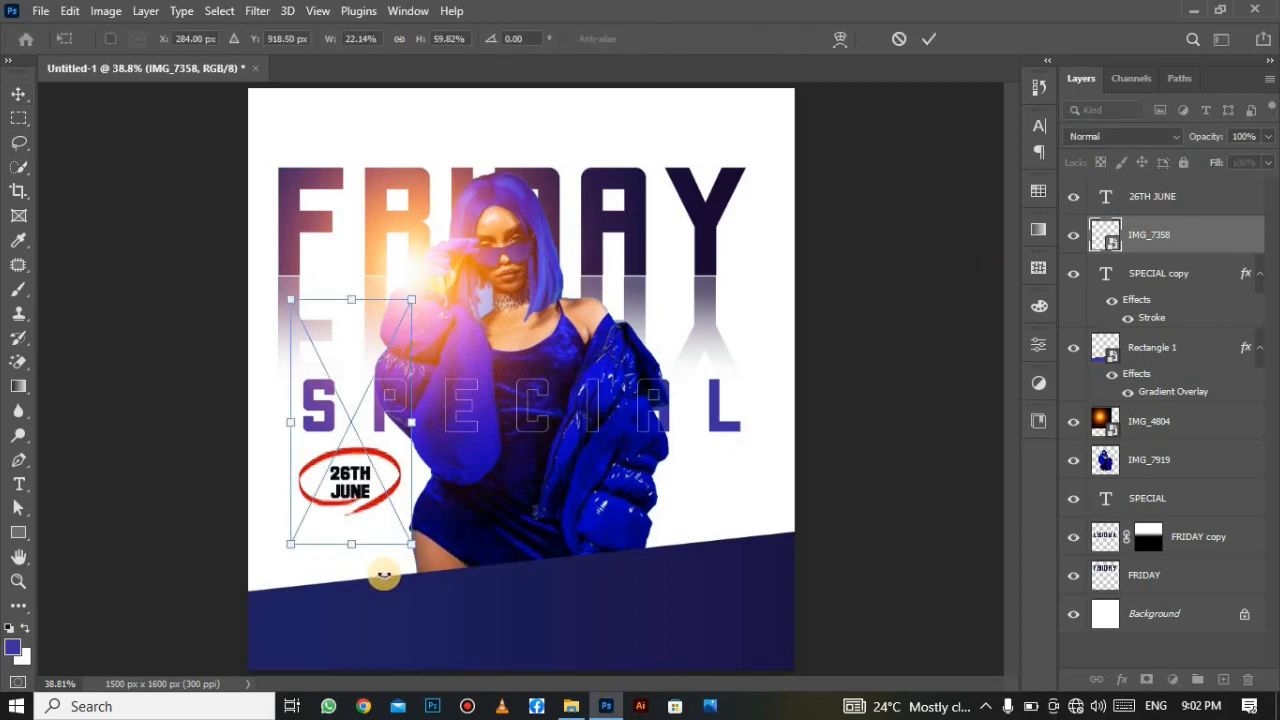
drag(403, 532, 361, 482)
drag(345, 412, 357, 471)
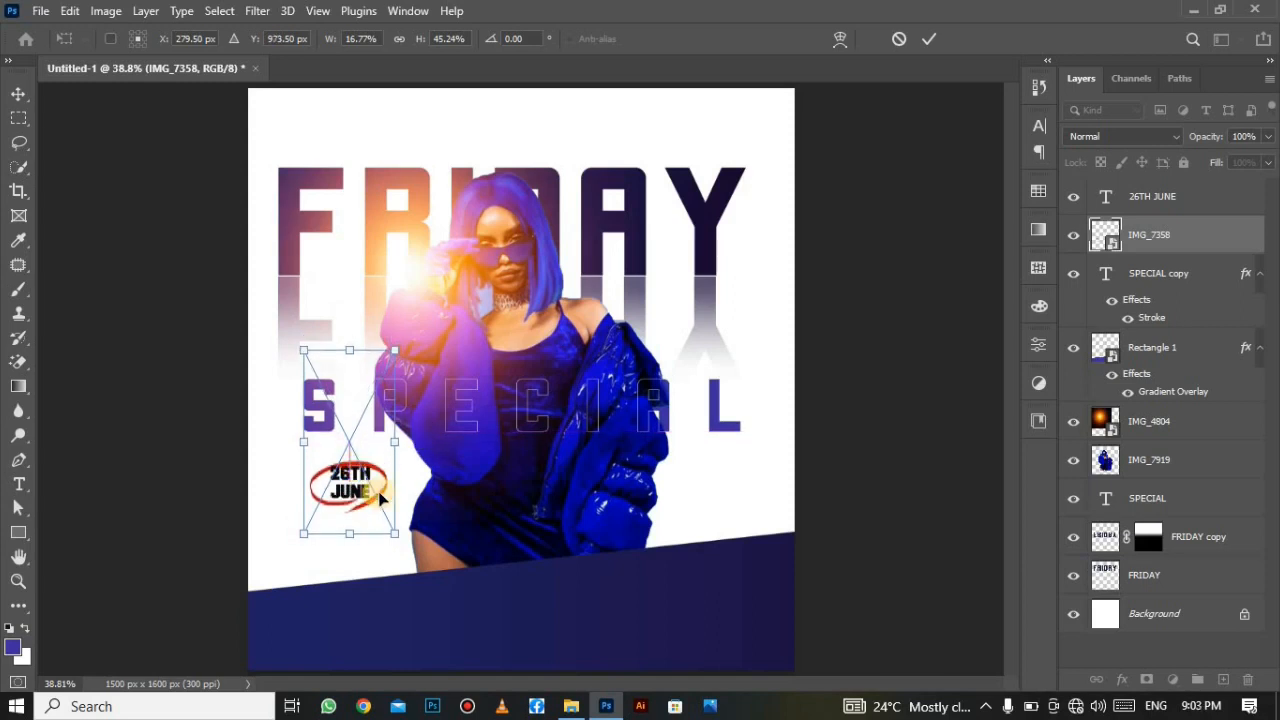
drag(405, 535, 381, 497)
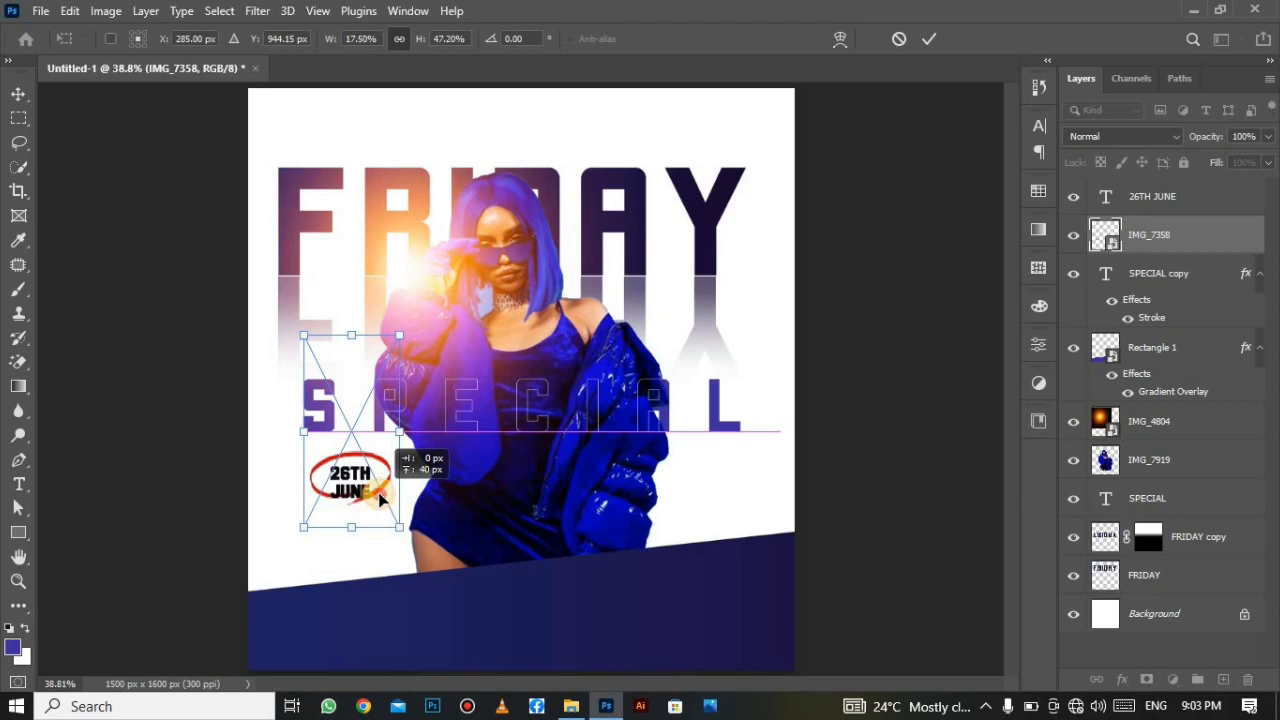
drag(379, 503, 379, 506)
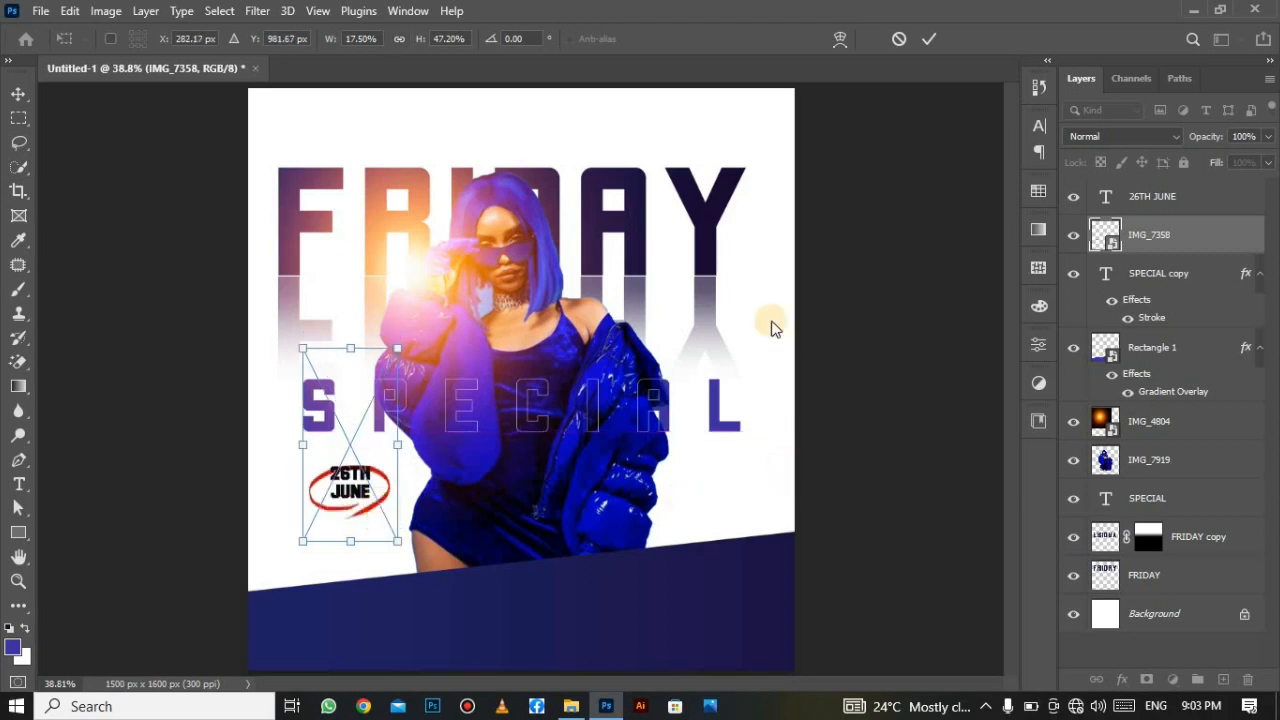
Commit the ring transform and add 'HYPE POLICY' text in Montserrat Medium on the right.
click(921, 39)
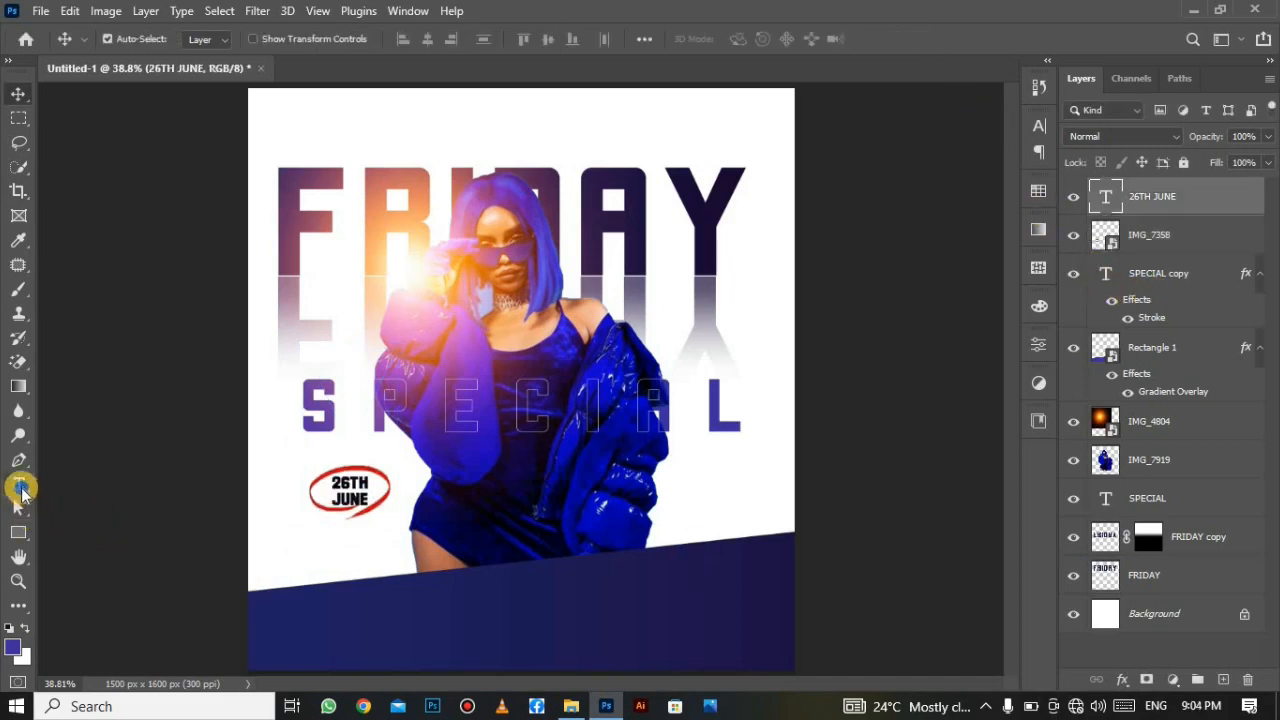
click(20, 488)
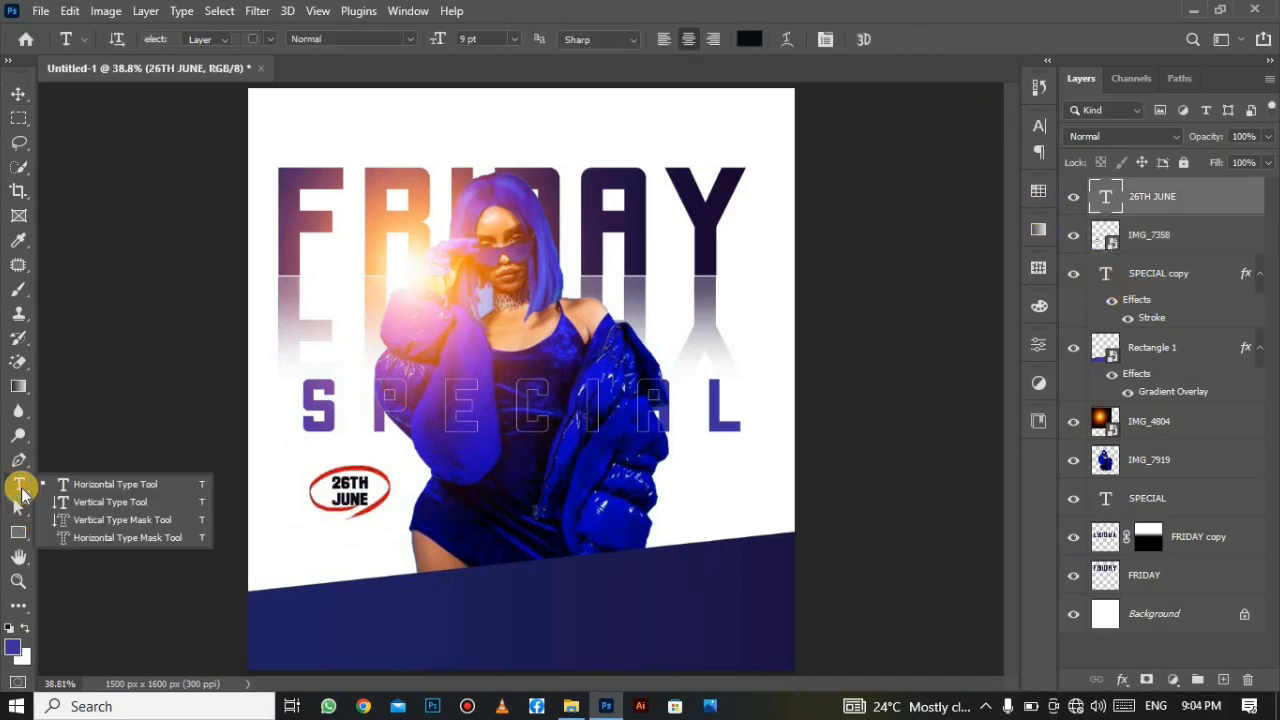
click(74, 484)
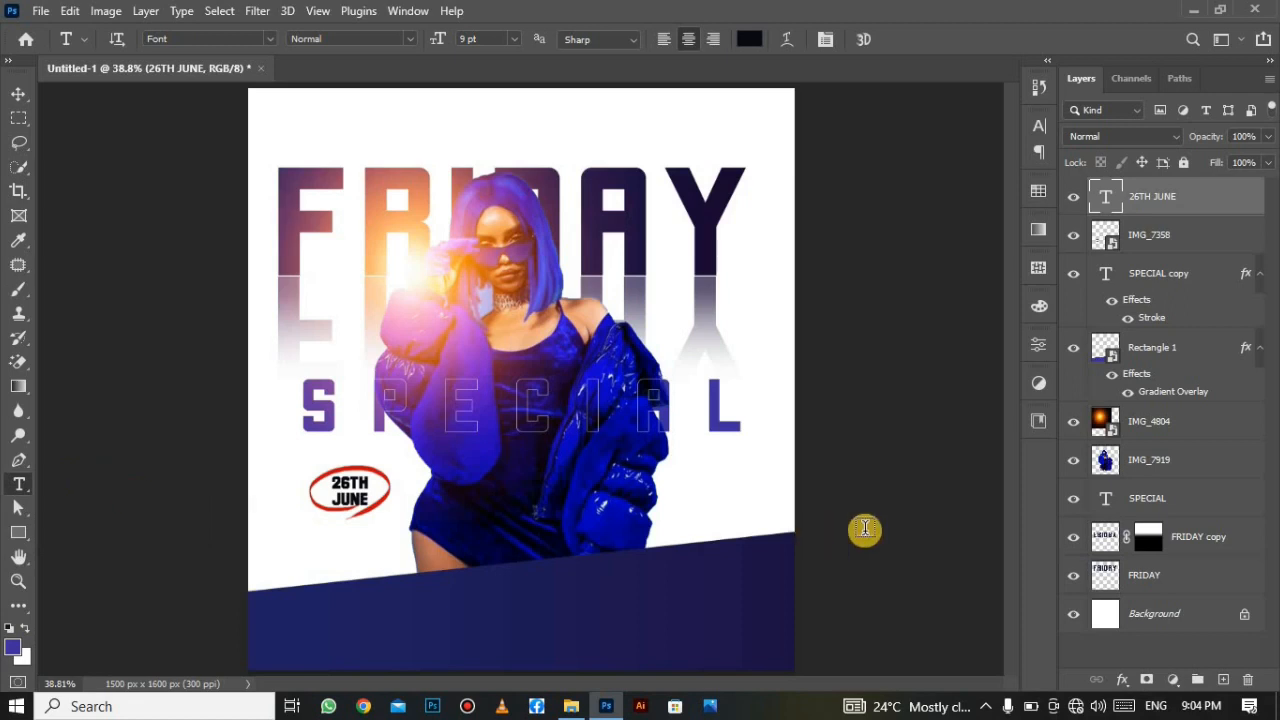
click(732, 475)
text(HYPE POLICY)
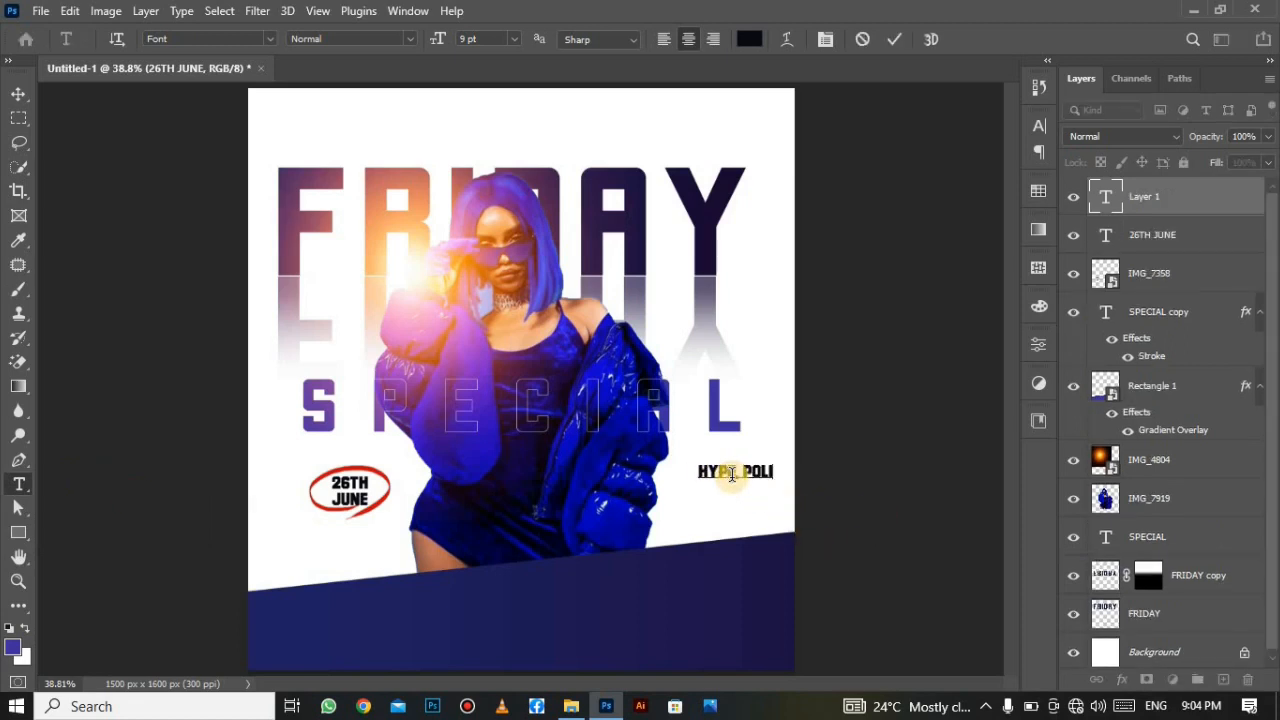
click(269, 38)
click(398, 177)
click(894, 39)
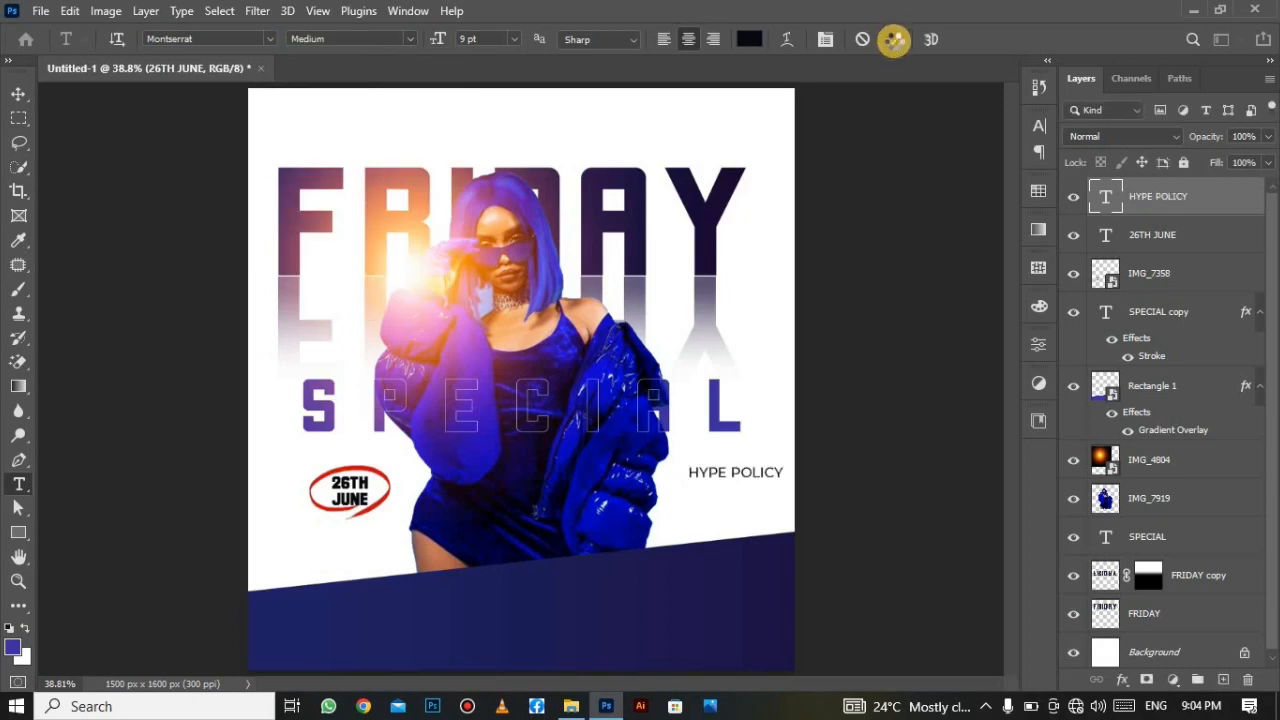
key(v)
Duplicate HYPE POLICY below and retype it as two left-aligned SemiBold DJ name lines.
click(1039, 125)
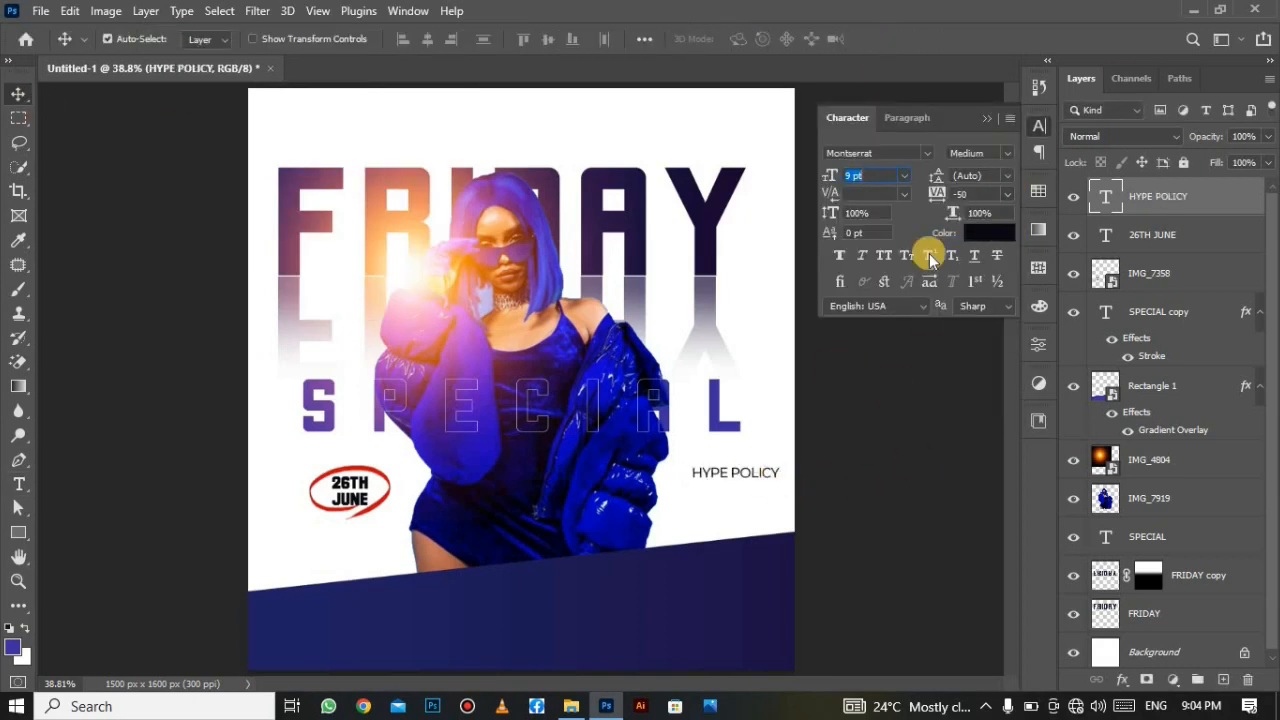
alt+drag(735, 474, 737, 486)
double_click(728, 478)
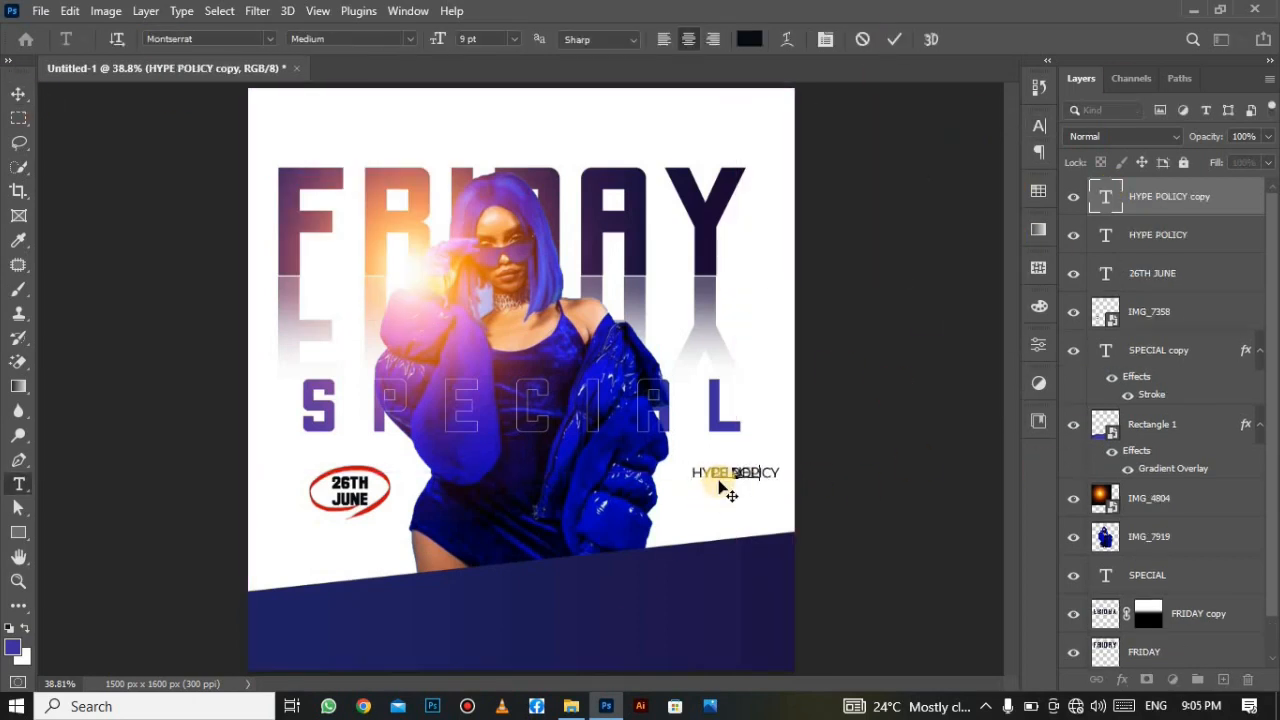
right_click(708, 534)
mouse_move(718, 480)
mouse_down()
mouse_move(706, 502)
mouse_move(741, 481)
mouse_up()
click(771, 174)
click(664, 39)
click(409, 39)
click(388, 208)
click(894, 39)
key(v)
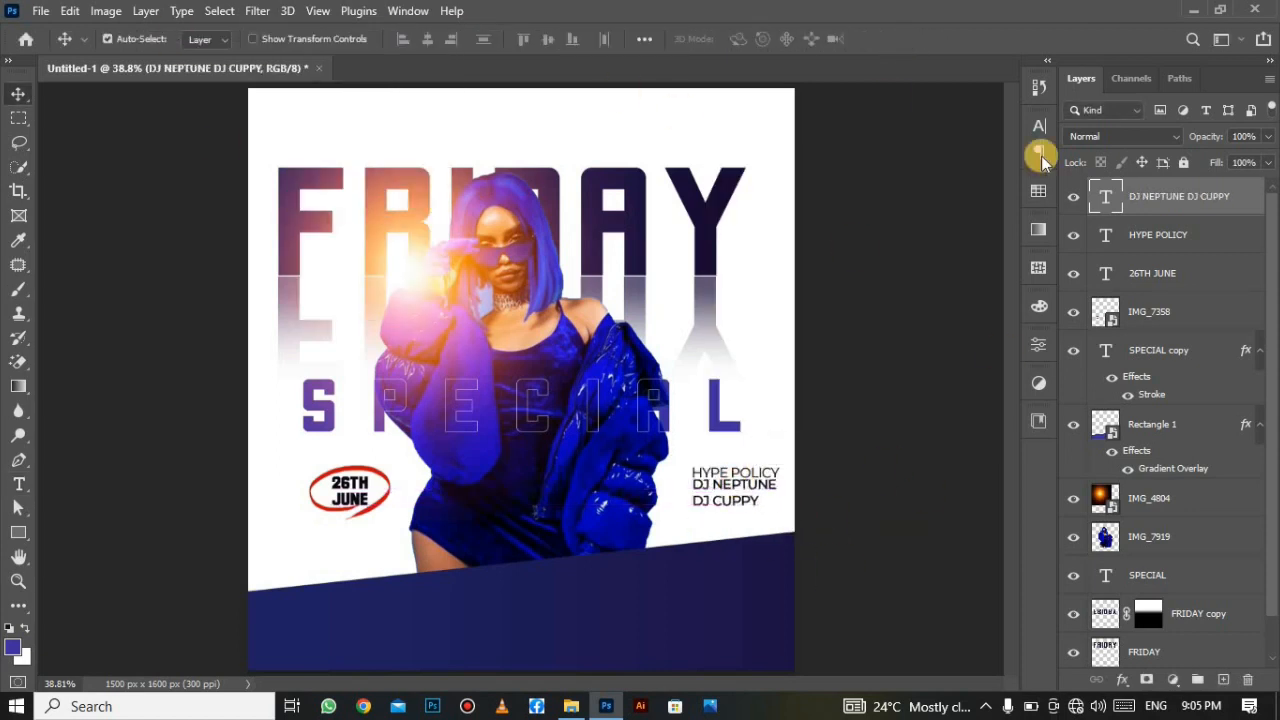
Set the DJ lines' leading to 7 pt, then select the HYPE POLICY layer.
click(1039, 125)
click(1006, 176)
click(975, 202)
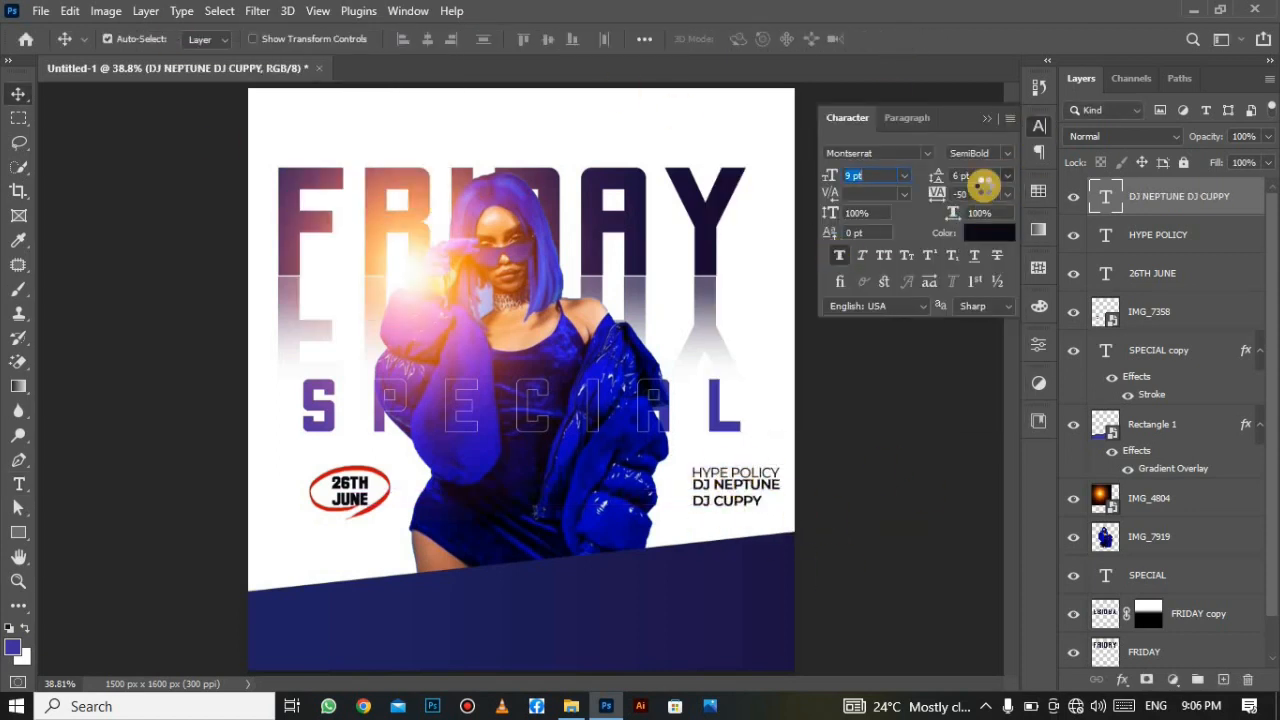
key(Return)
click(737, 466)
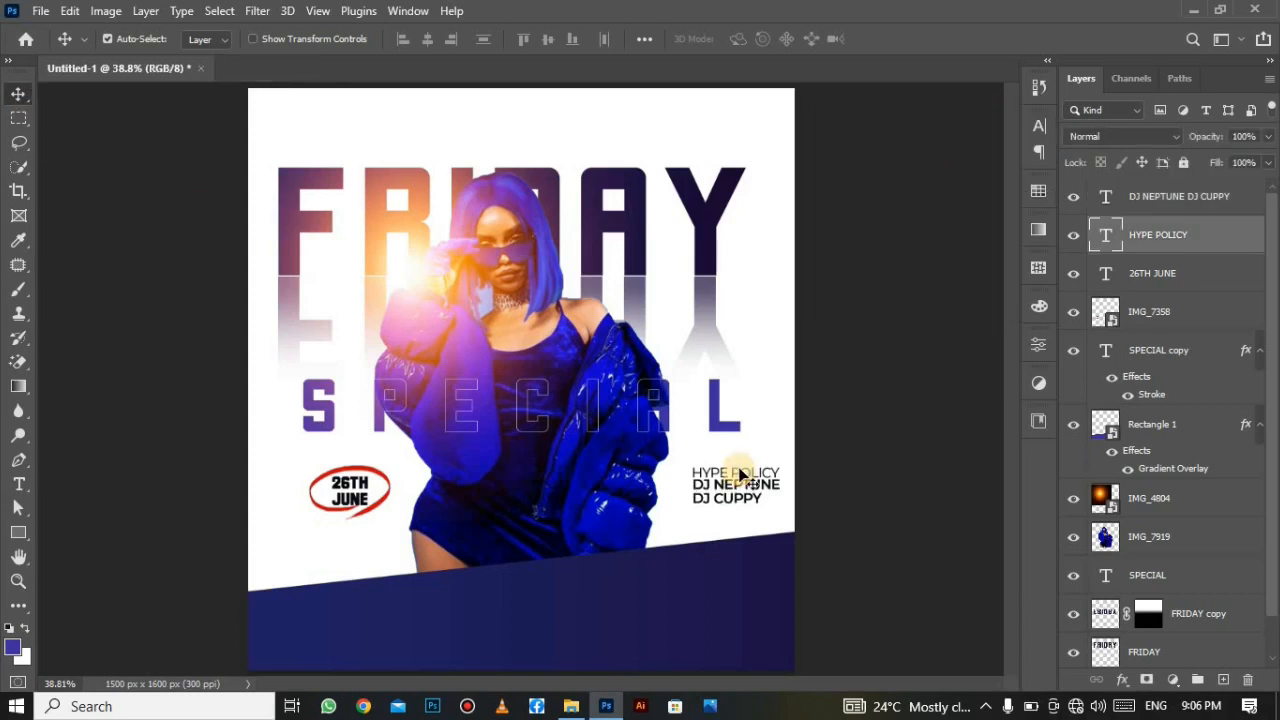
Duplicate HYPE POLICY into a left-aligned SemiBold MUSIC POLICY block with two DJ names.
key(ctrl+j)
double_click(738, 463)
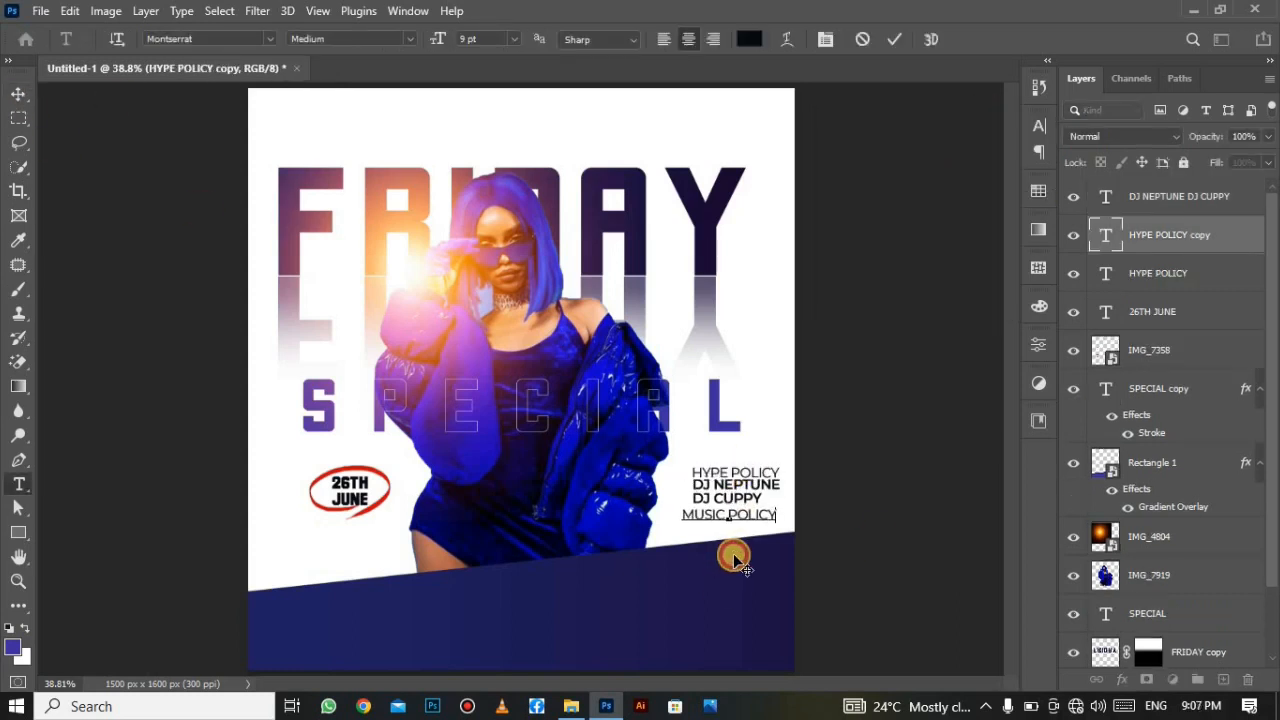
drag(737, 540, 750, 544)
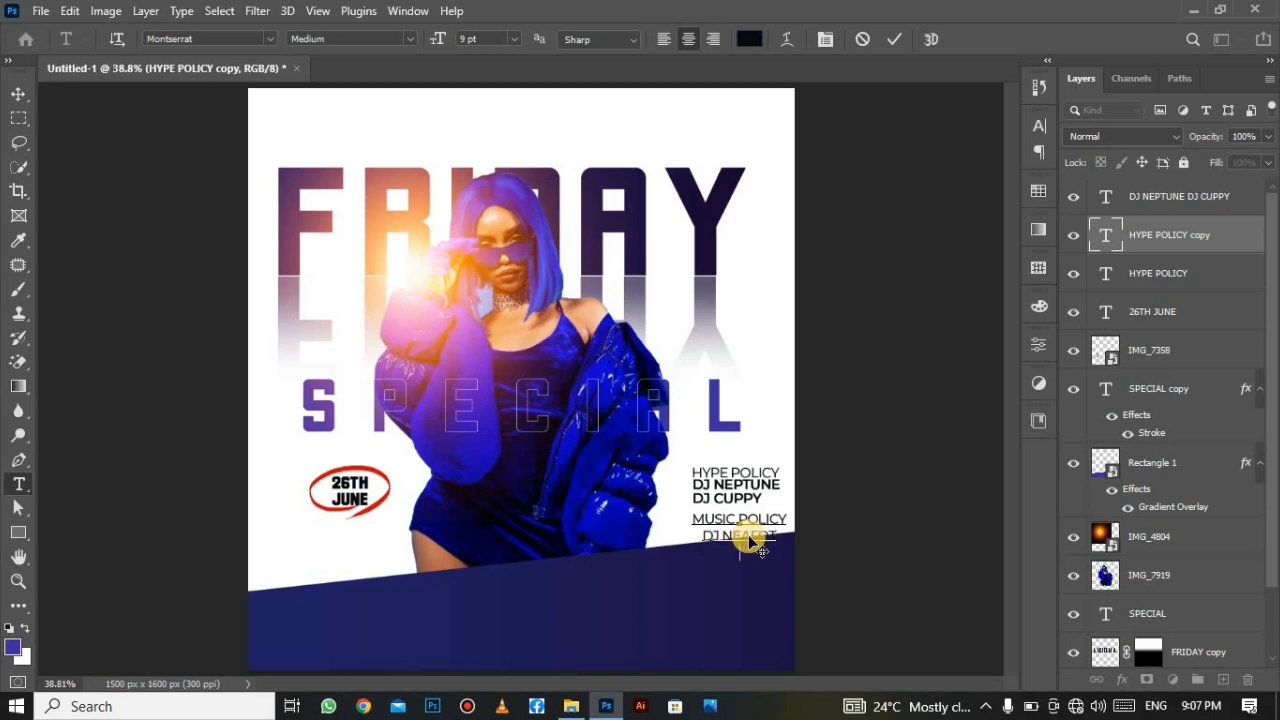
right_click(755, 539)
click(790, 174)
click(663, 39)
click(410, 39)
click(325, 209)
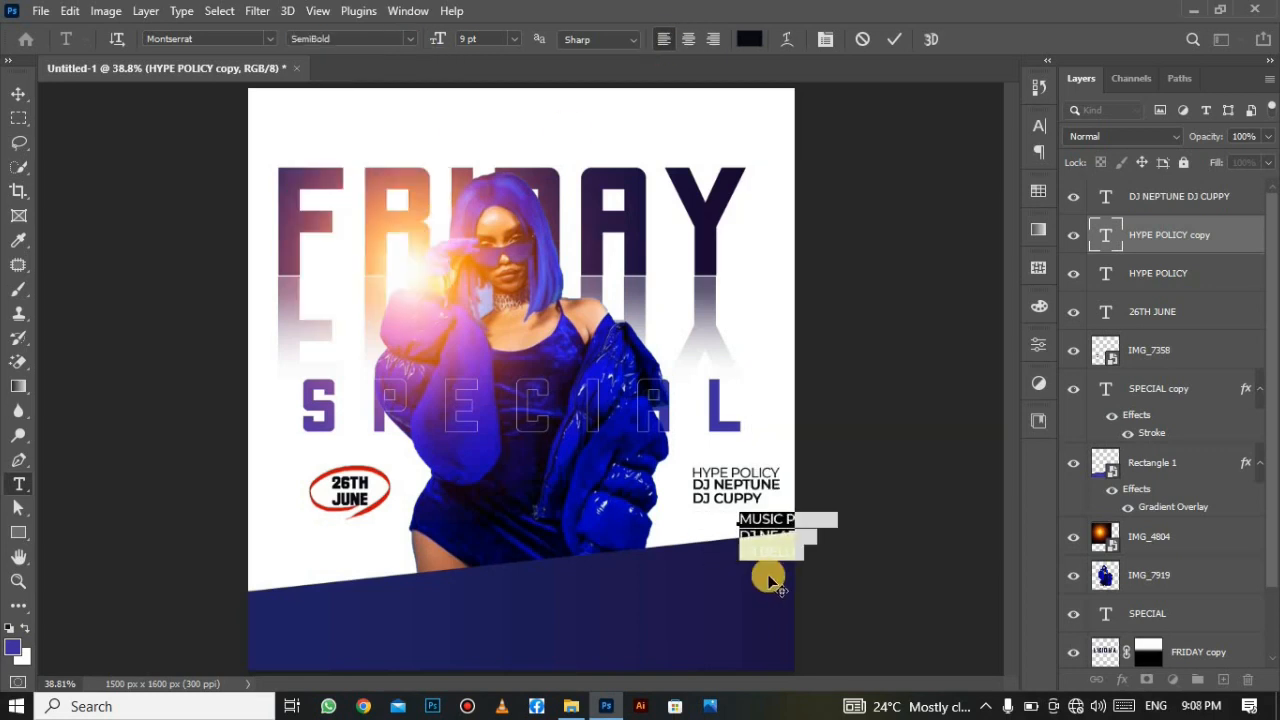
Move the MUSIC POLICY block under the DJ lines and give its heading a lighter weight.
drag(769, 577, 720, 571)
click(790, 510)
drag(790, 510, 691, 514)
click(410, 39)
click(406, 177)
click(894, 39)
click(18, 93)
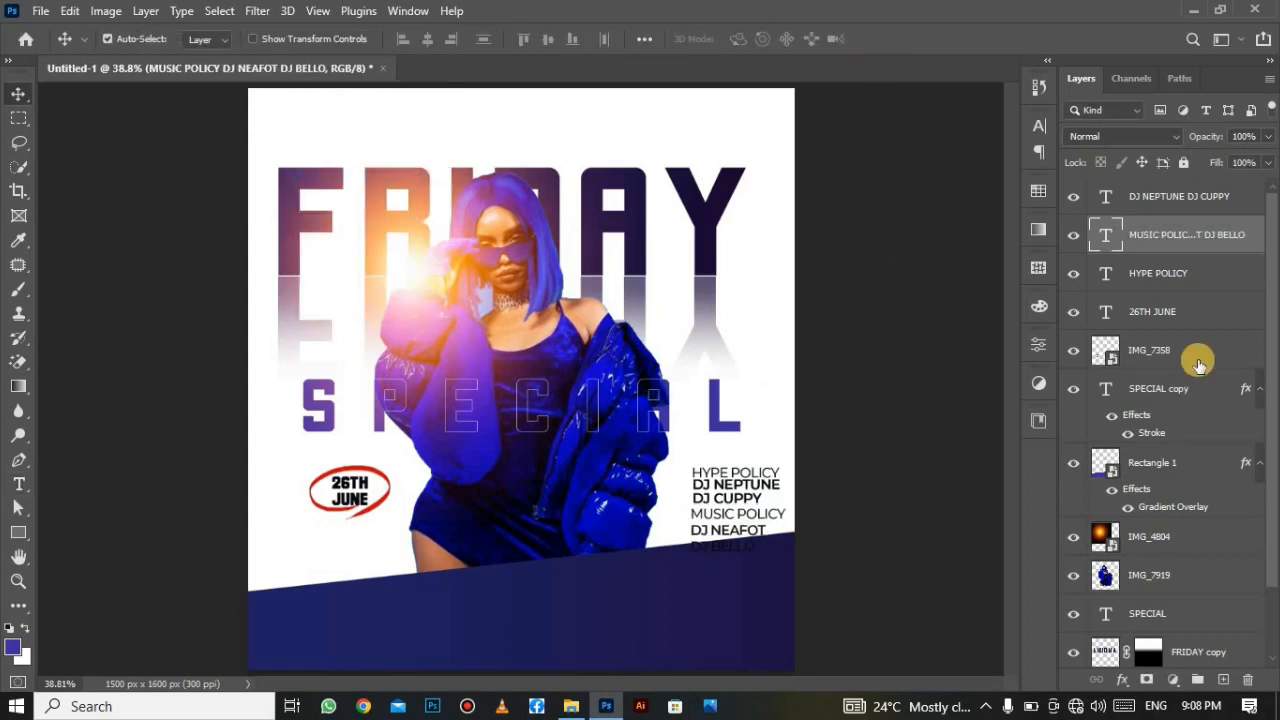
Skew the MUSIC POLICY block about -11.73° to follow the bottom band and scale it down.
key(ctrl+t)
right_click(762, 545)
click(800, 218)
drag(785, 530, 733, 438)
right_click(762, 514)
click(821, 129)
key(Return)
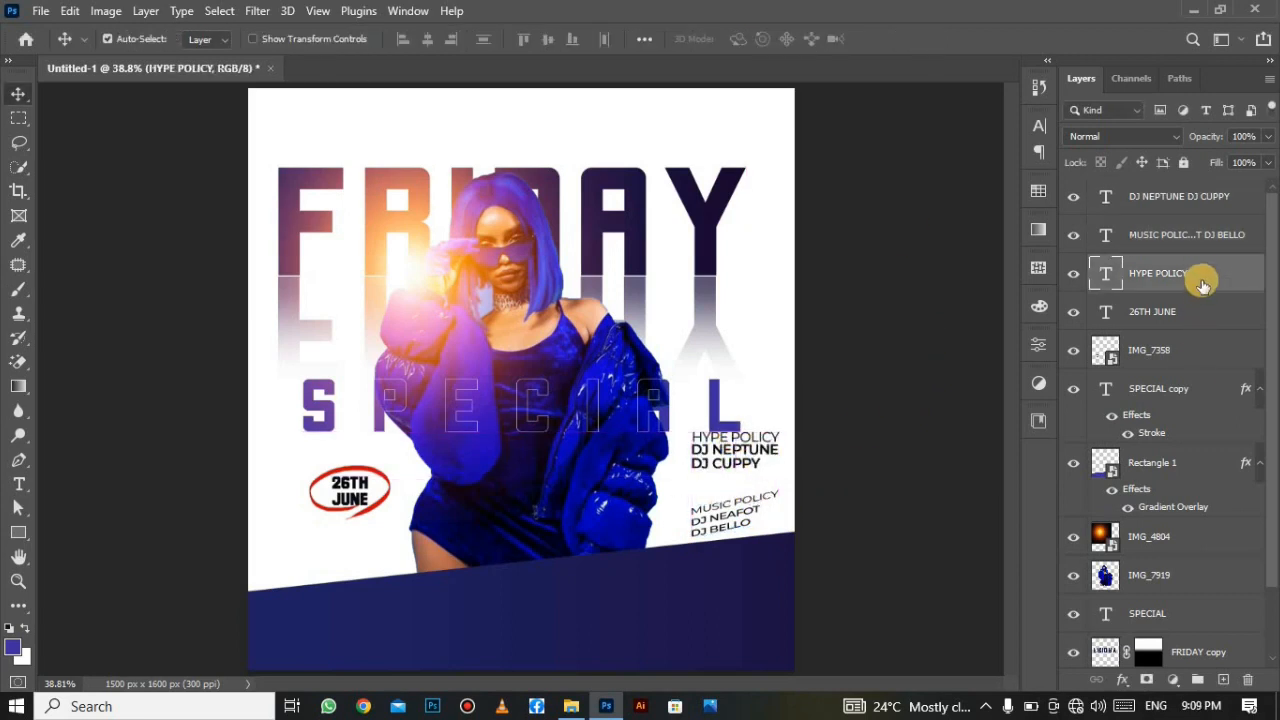
shift+click(1185, 197)
Merge the HYPE POLICY and DJ name layers into one visible layer.
right_click(1185, 197)
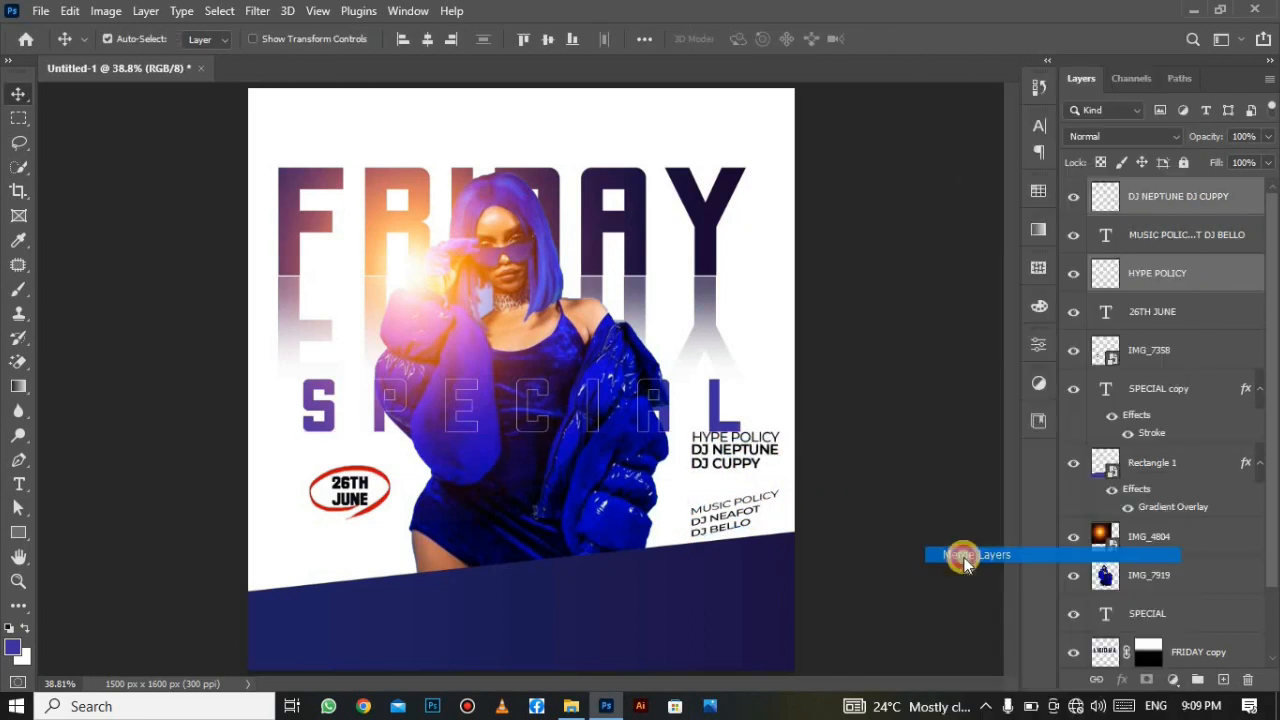
click(985, 557)
click(1075, 200)
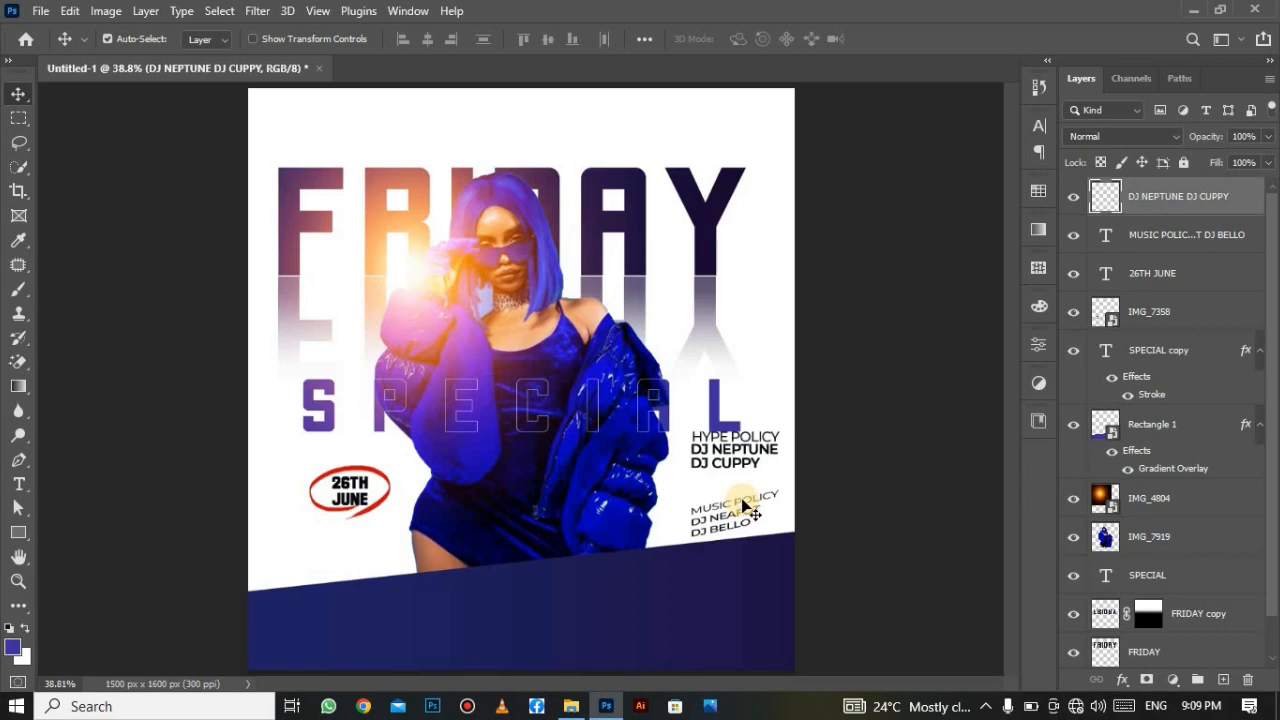
Skew the merged HYPE POLICY text to match the band, scale to ~79%, and seat it above MUSIC POLICY.
key(ctrl+t)
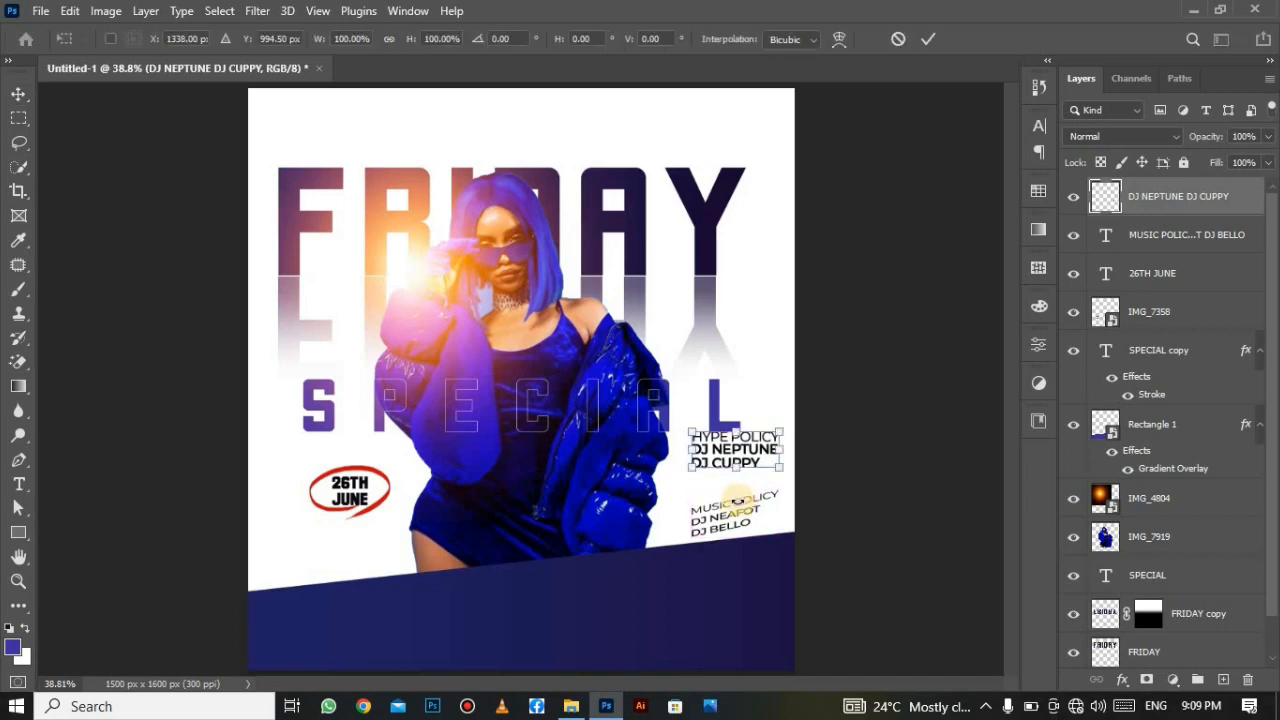
right_click(716, 462)
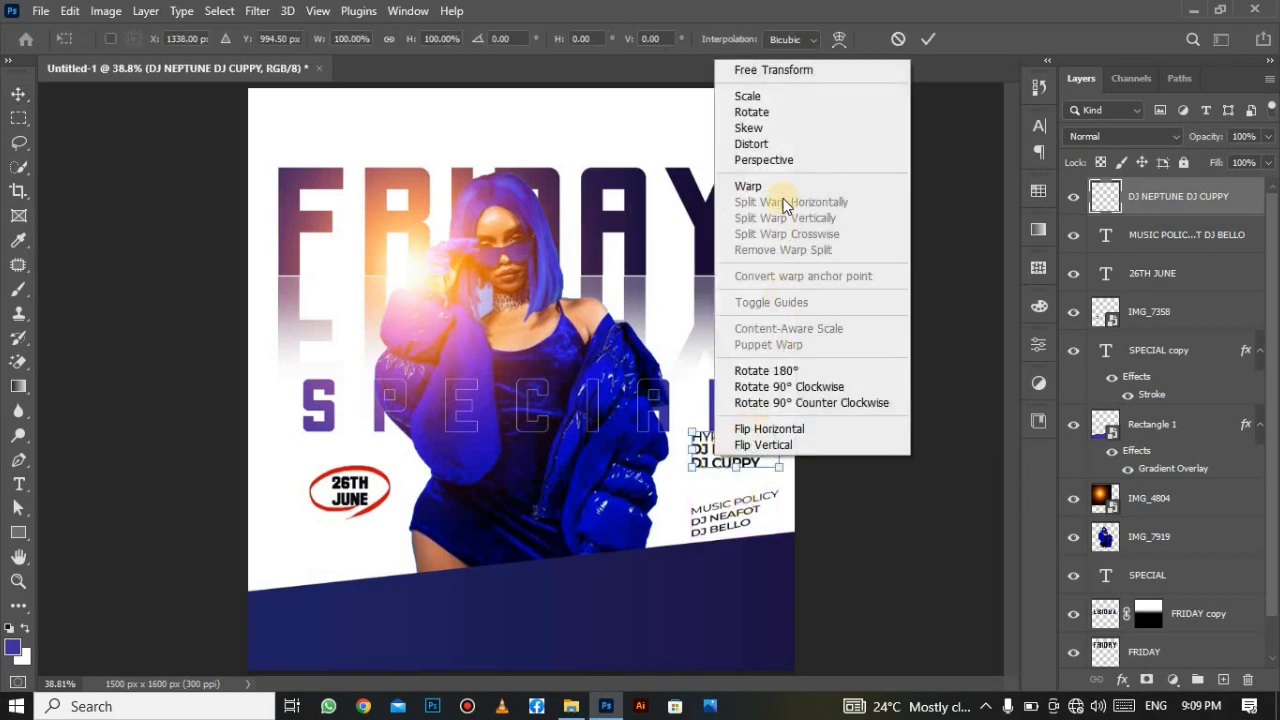
click(752, 128)
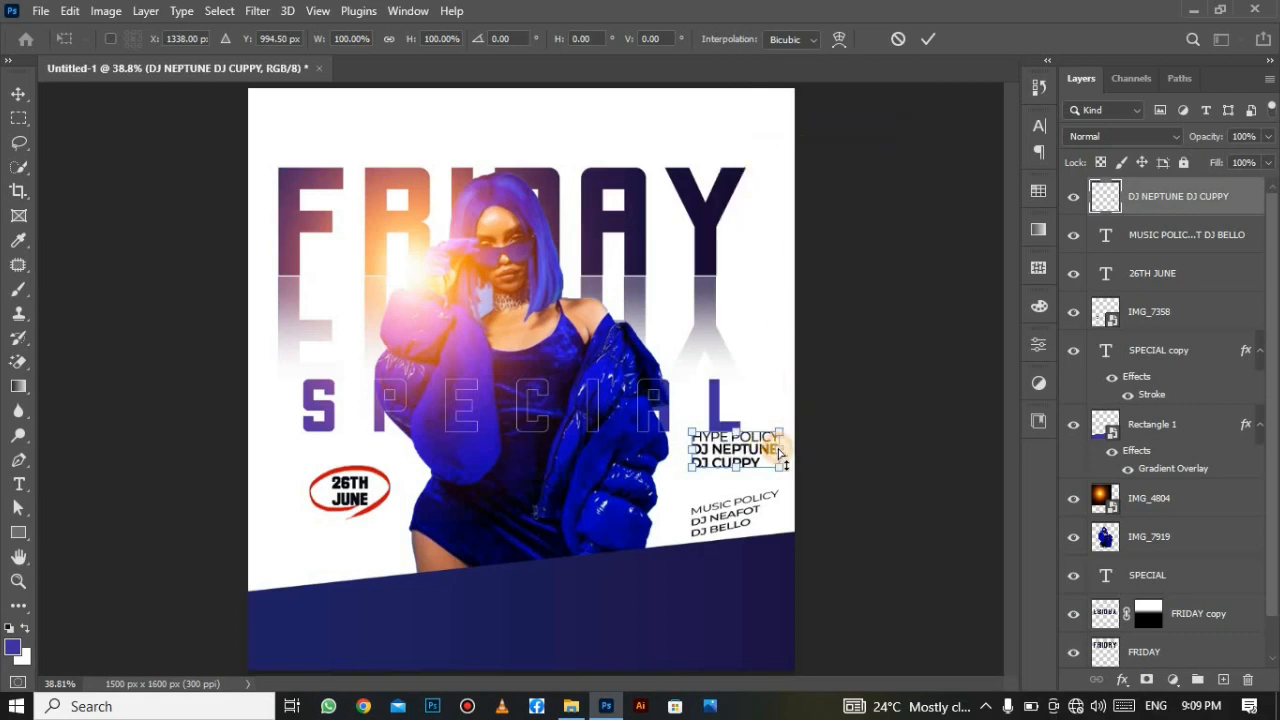
drag(779, 444, 776, 438)
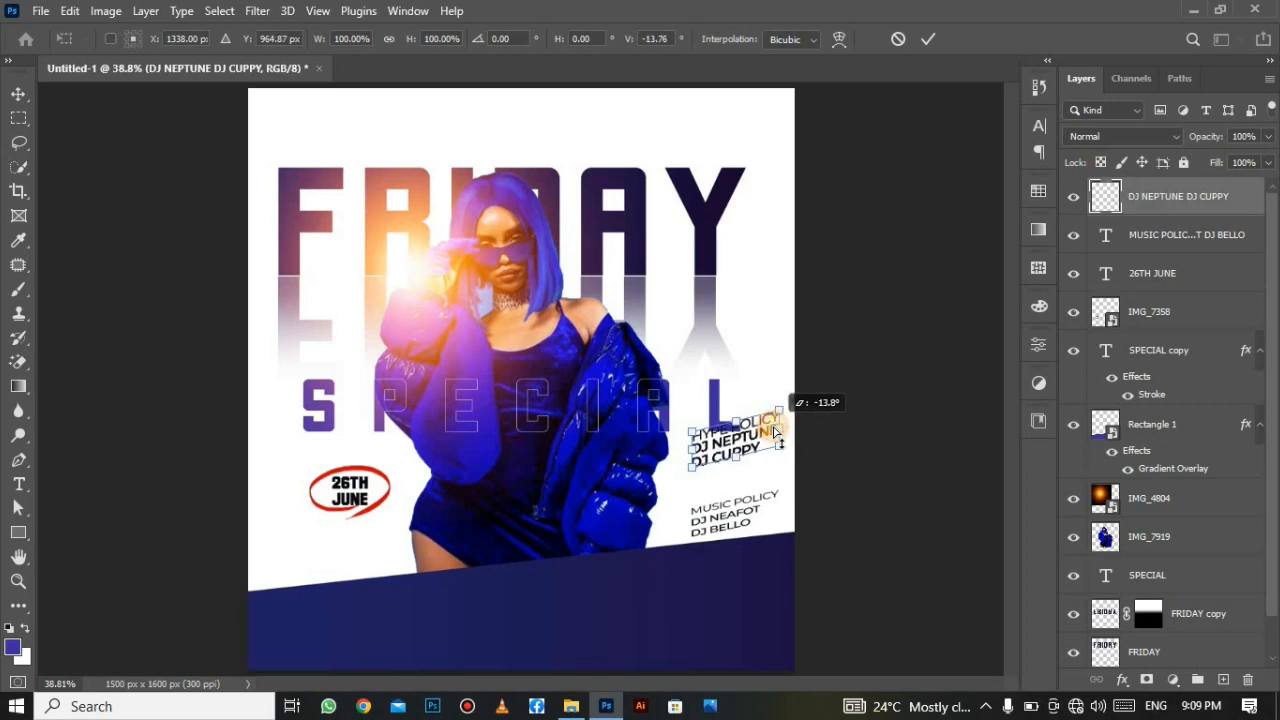
drag(774, 430, 734, 478)
key(Return)
key(ctrl+t)
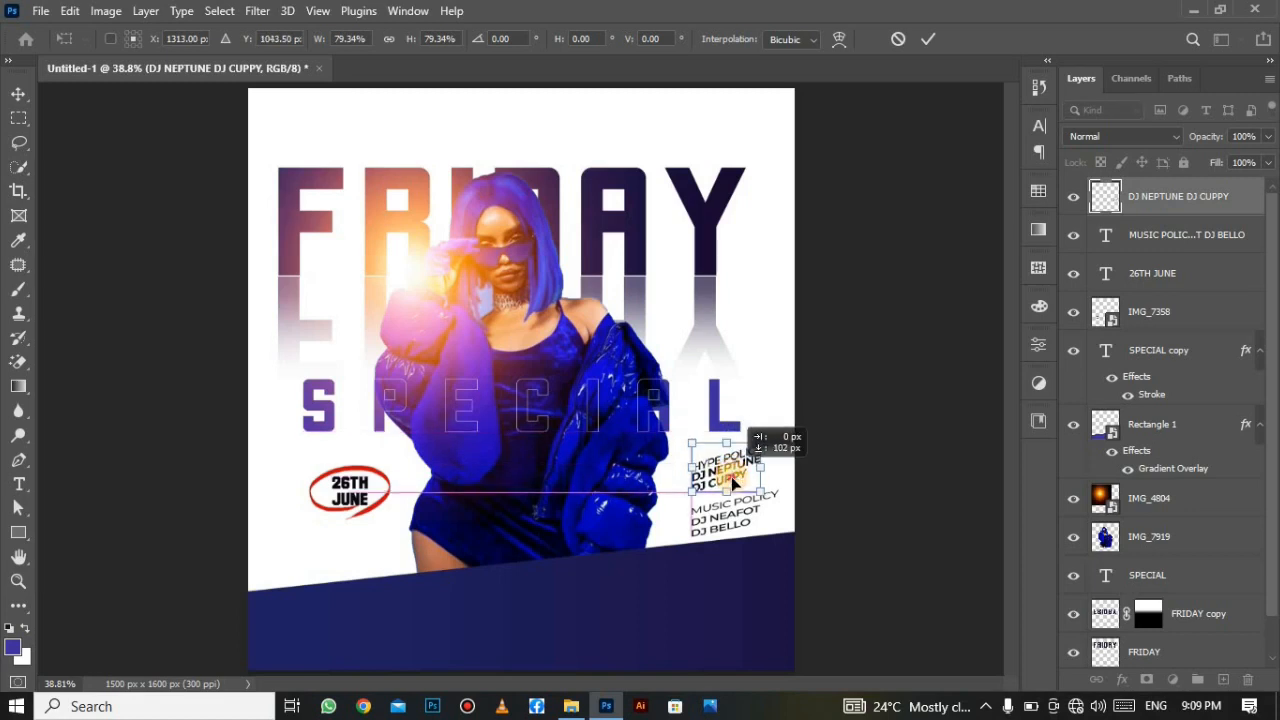
drag(734, 480, 730, 473)
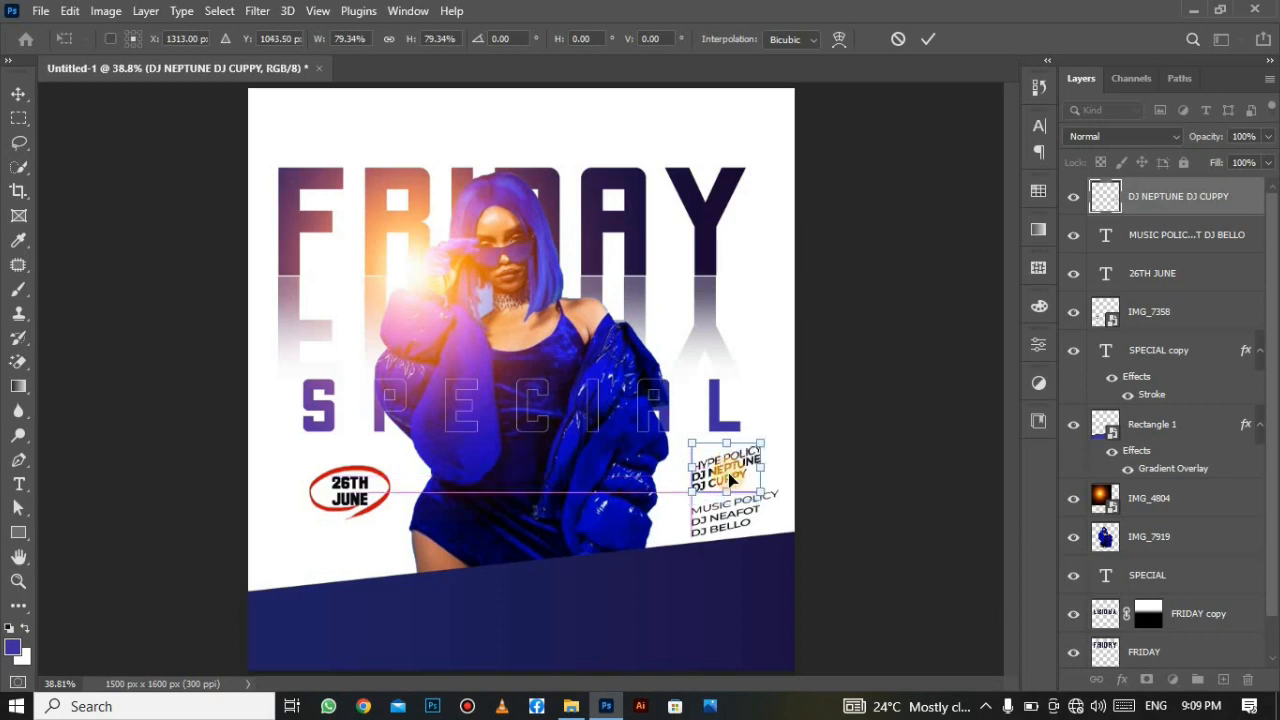
click(927, 40)
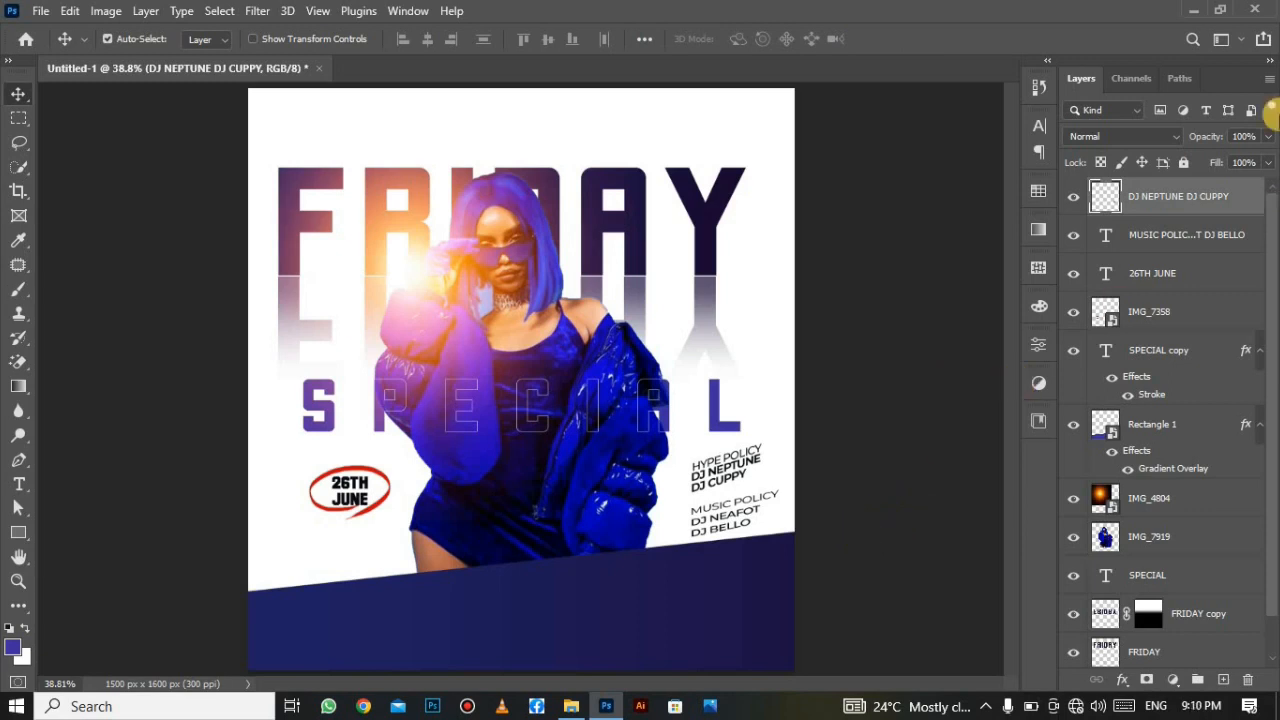
click(1186, 235)
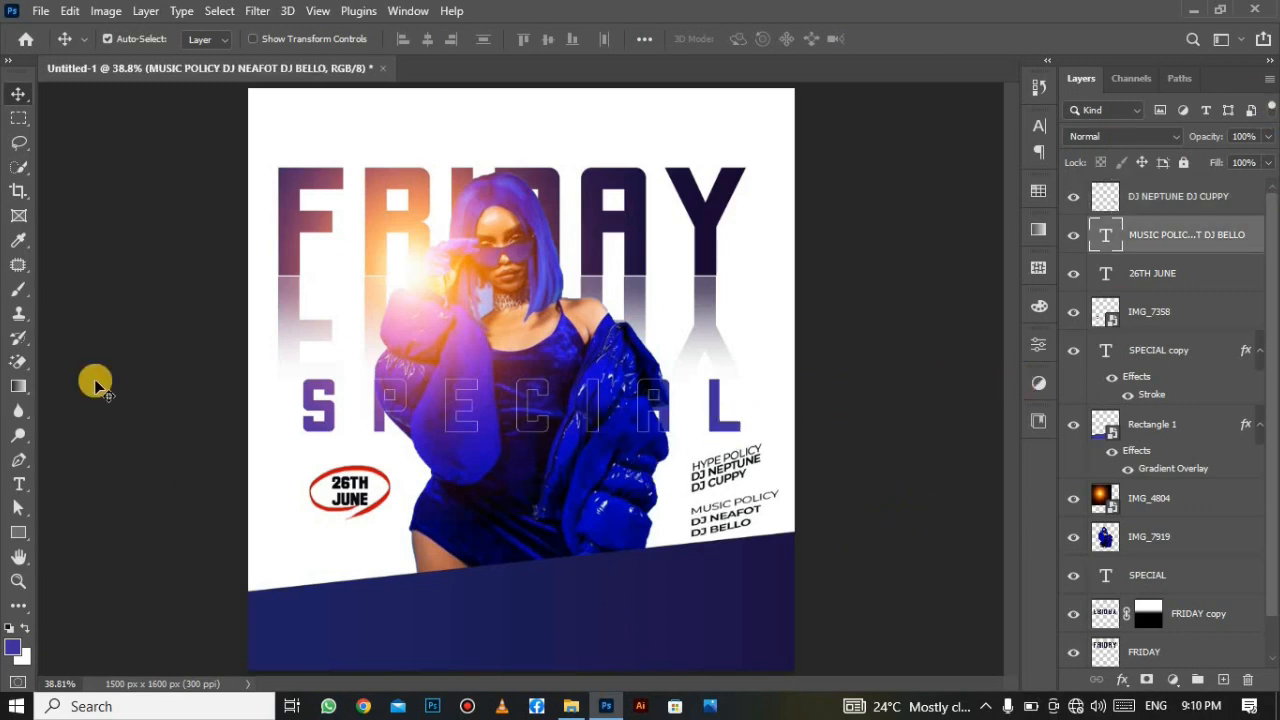
Place the beats logo IMG_8149 at 14.14% scale, centred on the bottom band.
click(40, 11)
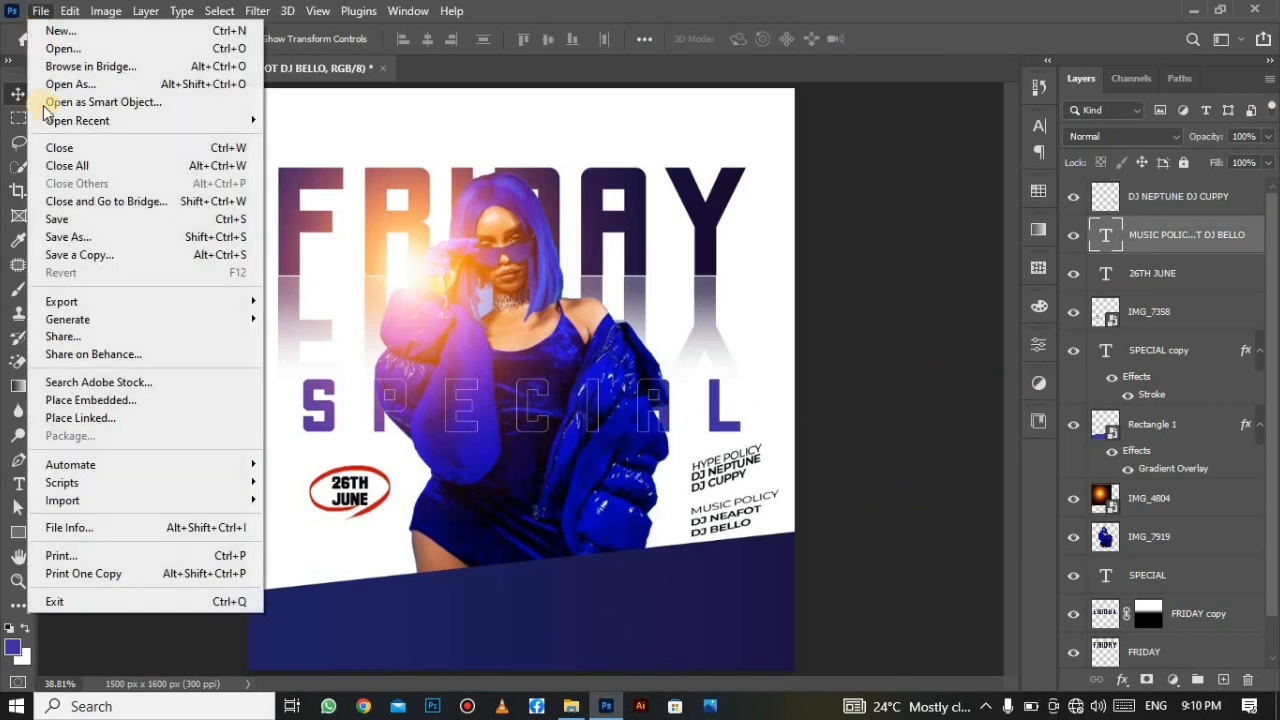
click(136, 398)
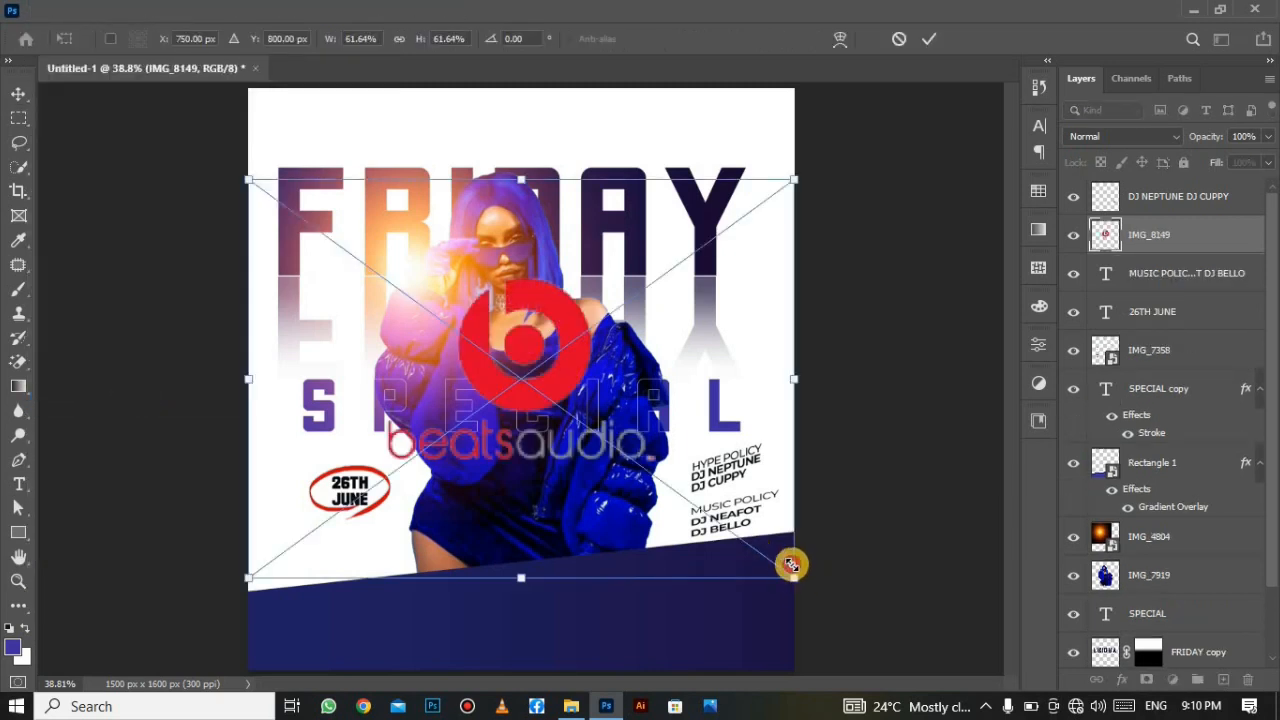
drag(791, 565, 450, 326)
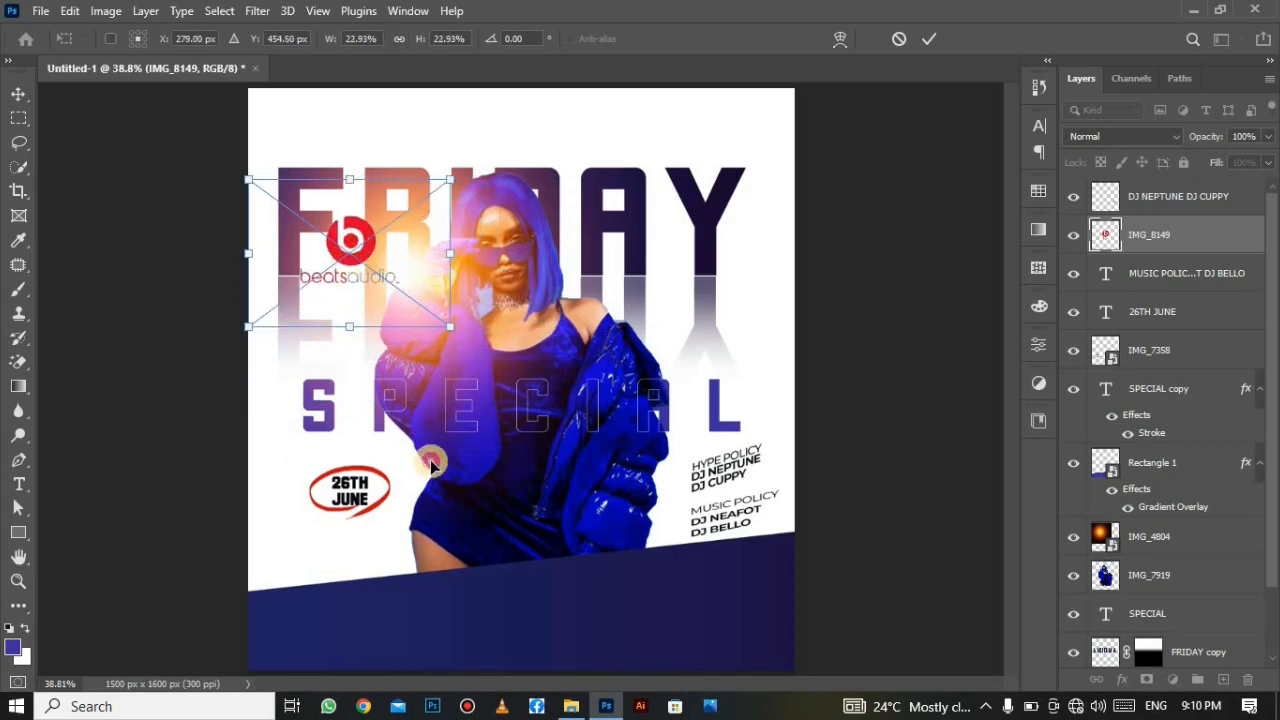
drag(432, 465, 525, 592)
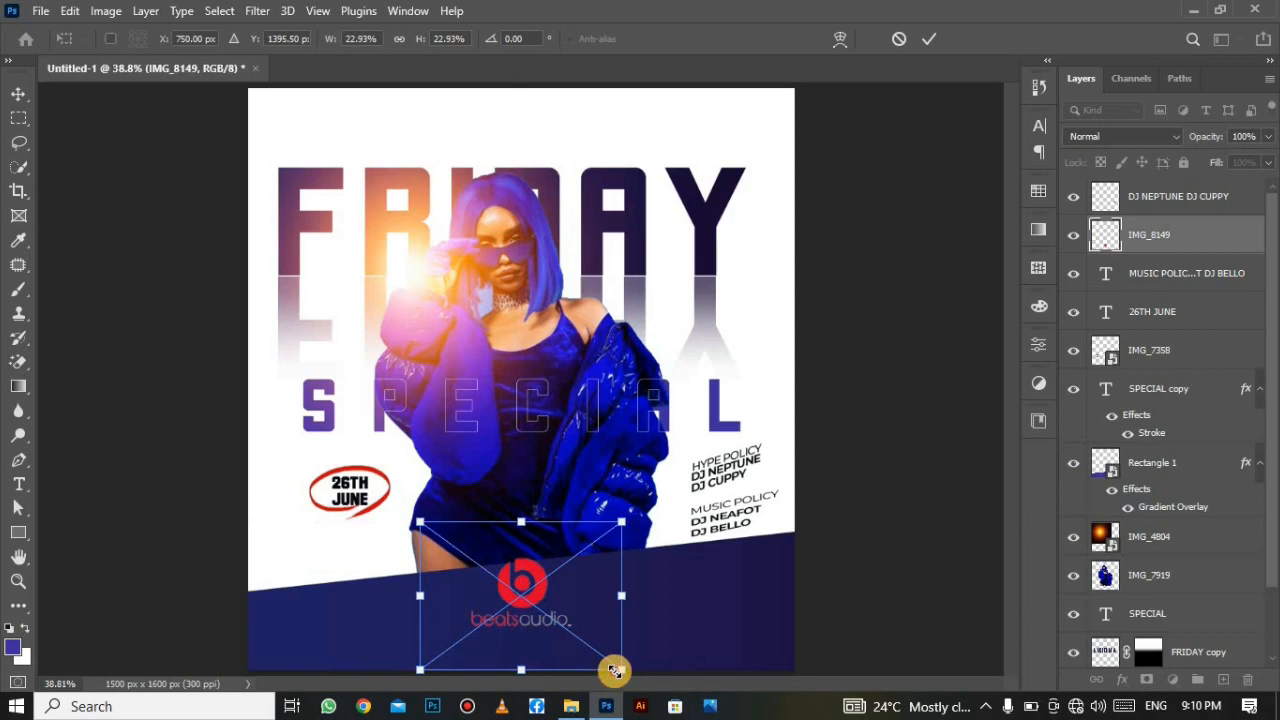
drag(615, 670, 556, 610)
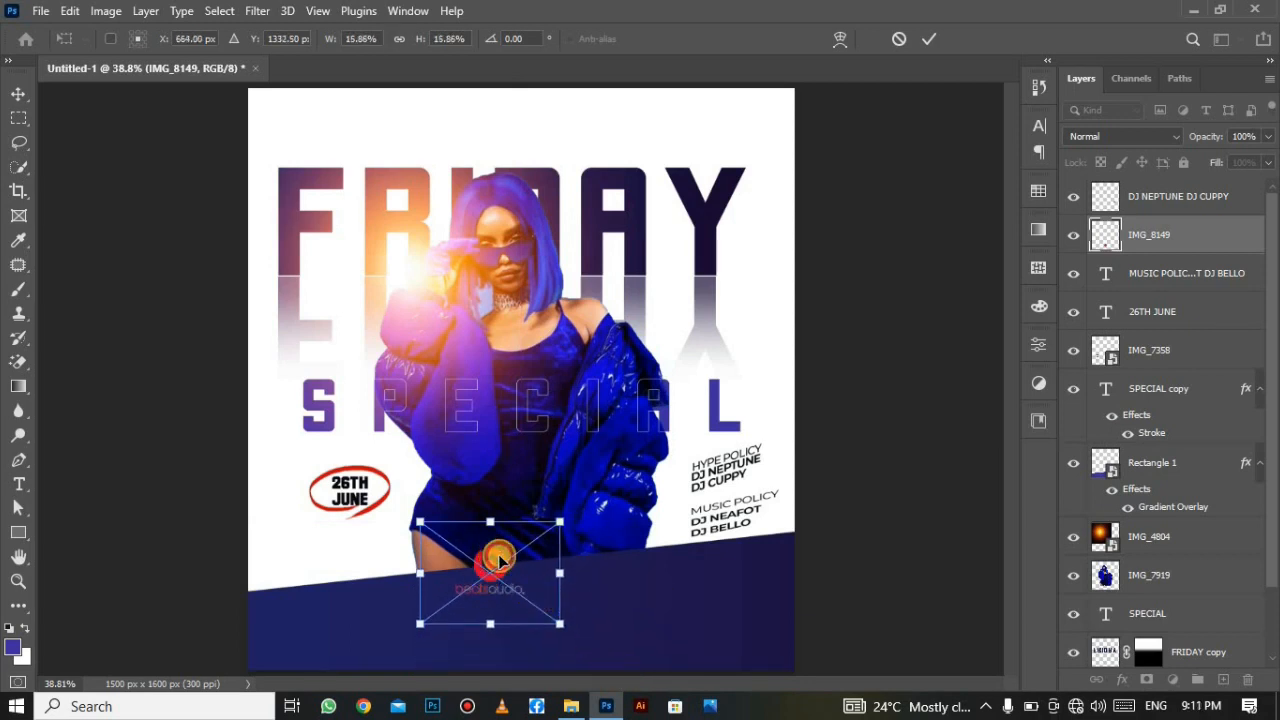
drag(500, 563, 518, 578)
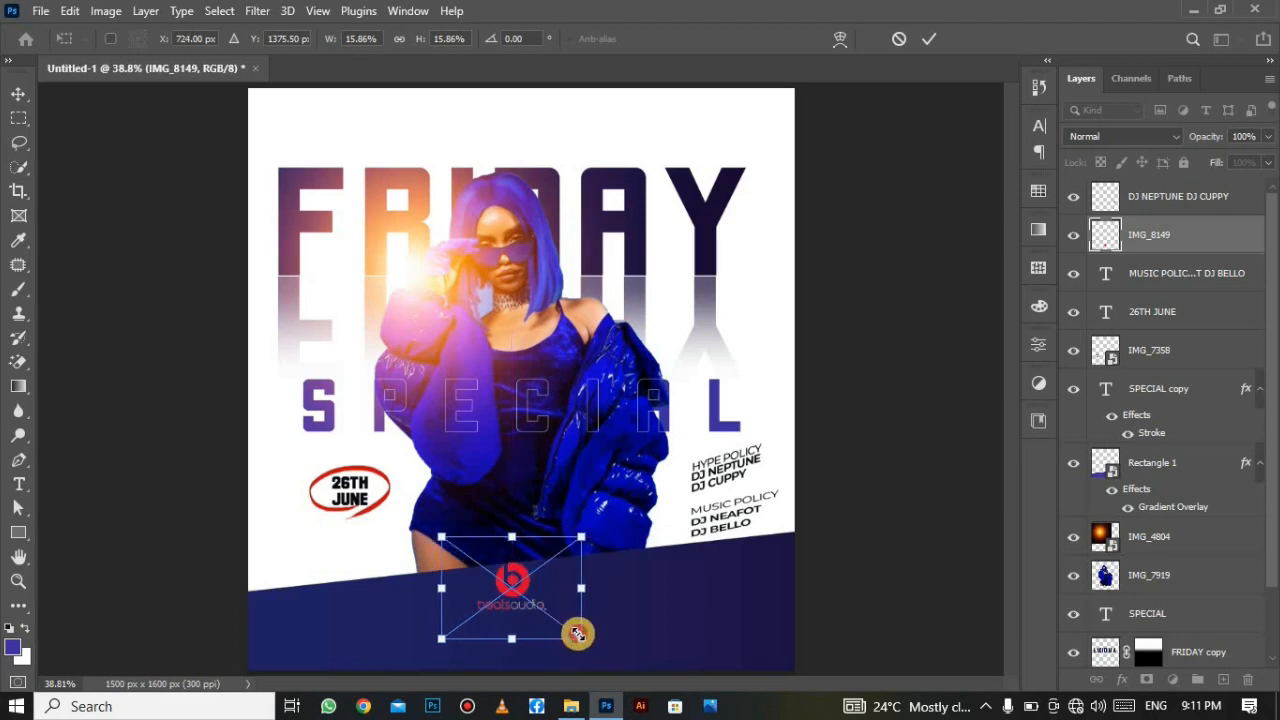
drag(577, 634, 541, 613)
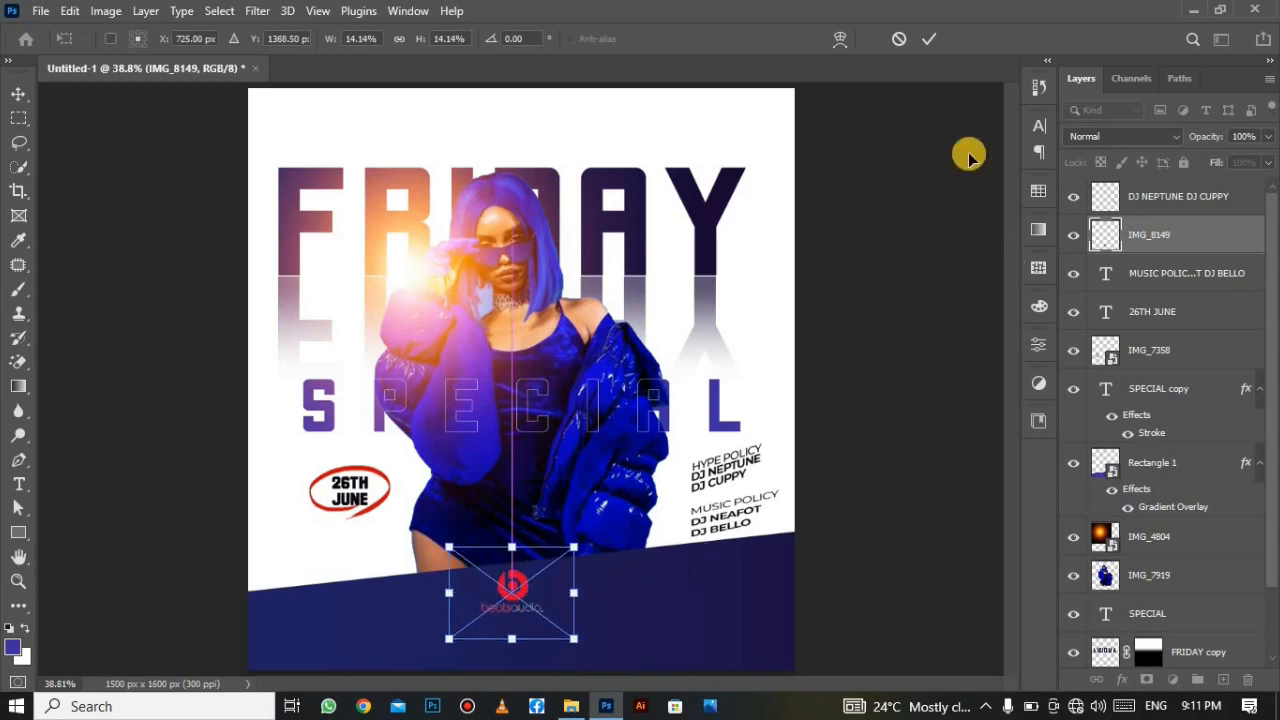
click(929, 38)
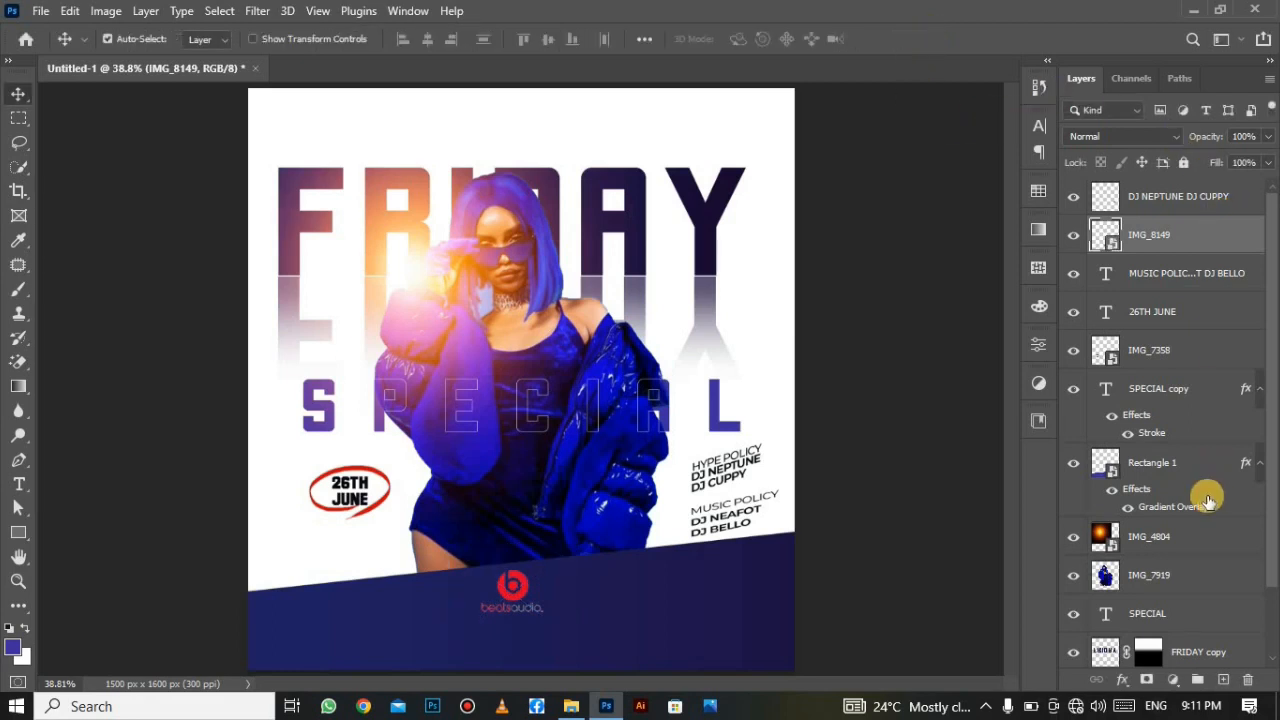
Add a new empty layer clipped to the beatsaudio logo layer.
click(1224, 680)
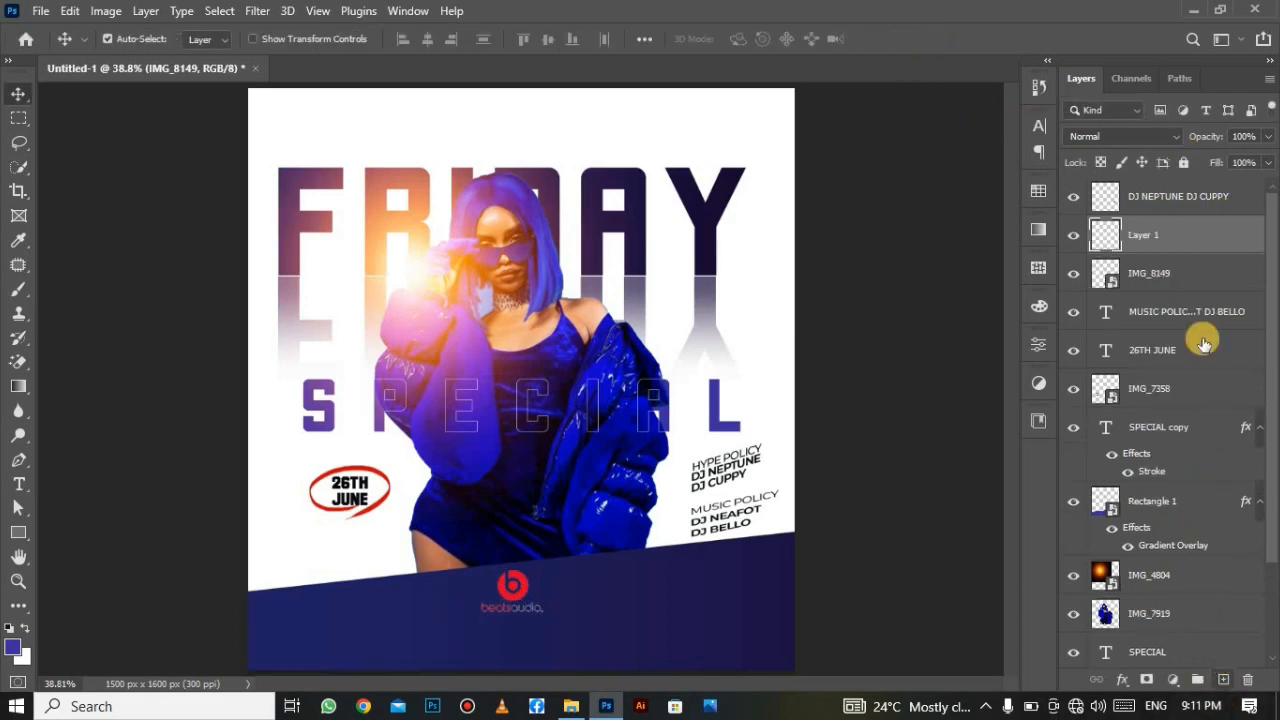
right_click(1203, 256)
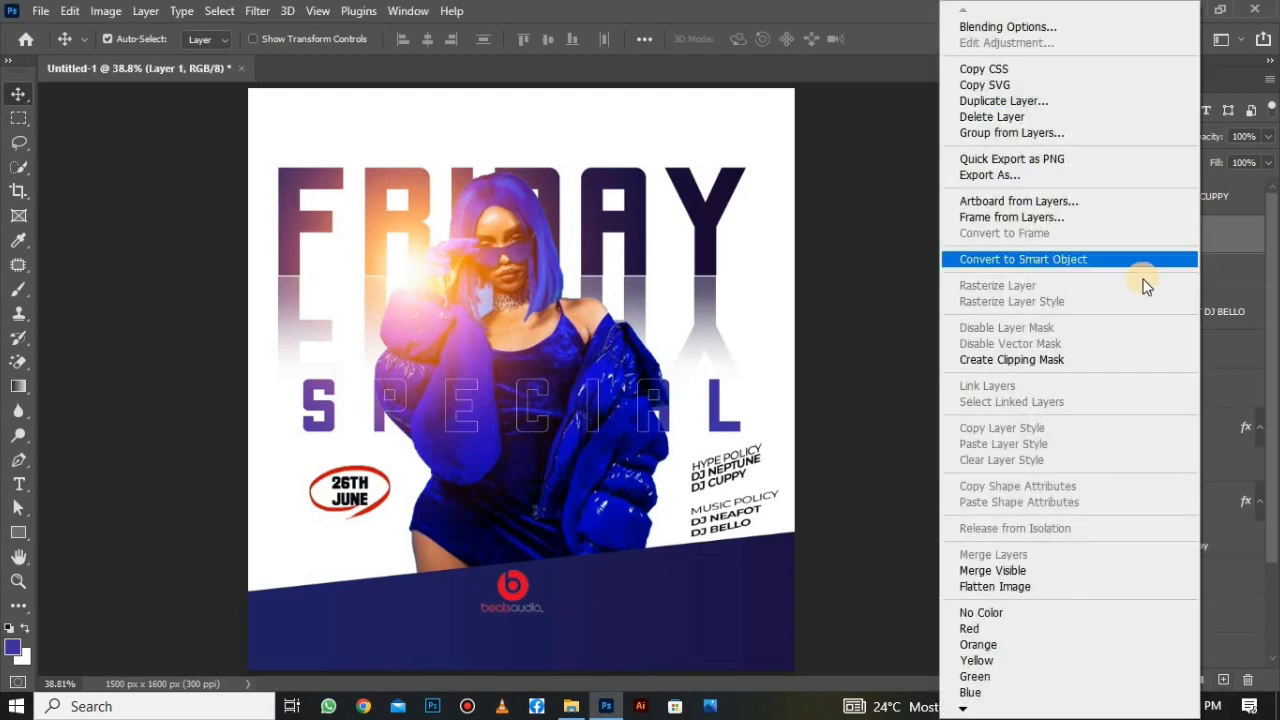
click(1090, 360)
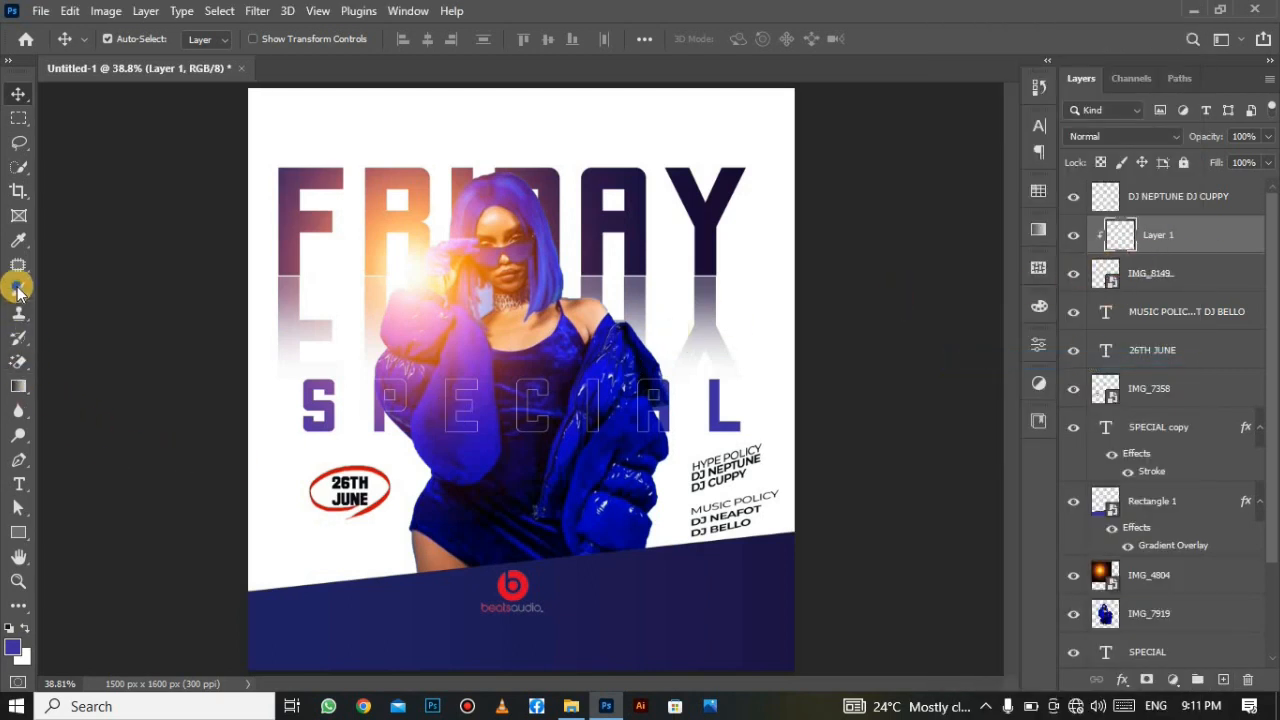
Paint over the logo in white with a 275 px Soft Round brush.
mouse_move(18, 289)
mouse_down()
mouse_move(14, 277)
mouse_move(57, 288)
mouse_up()
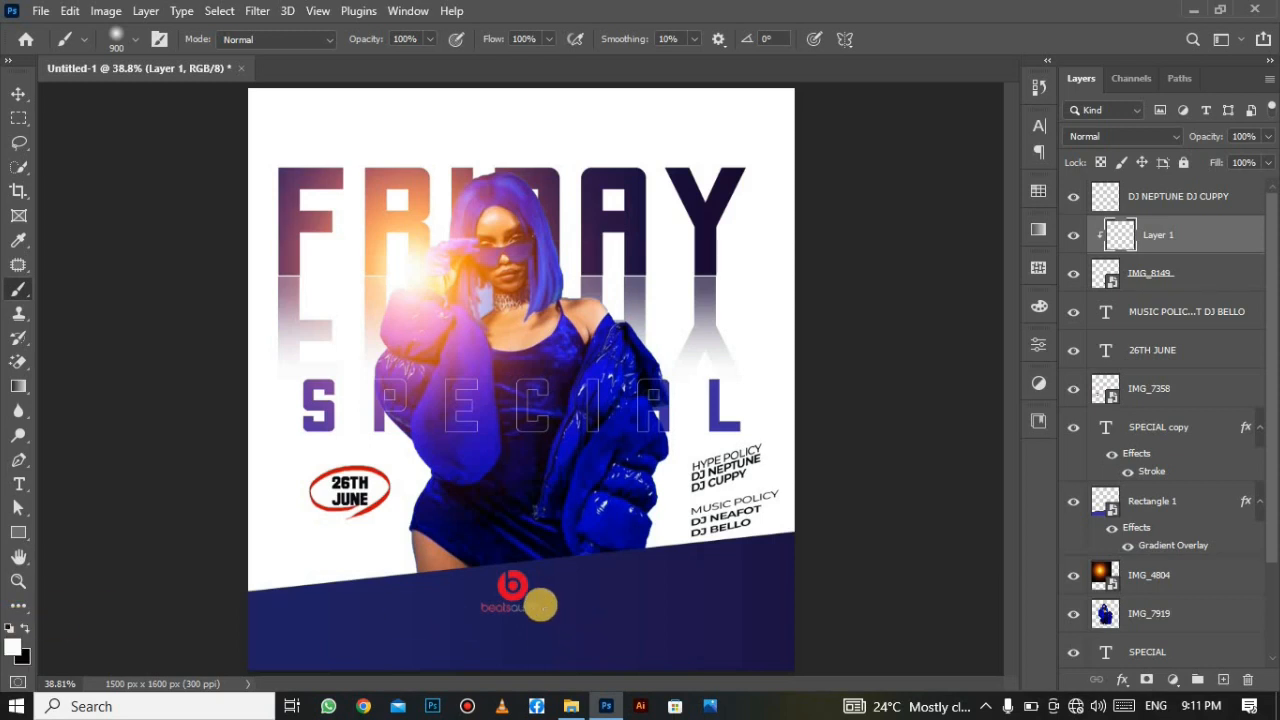
click(130, 38)
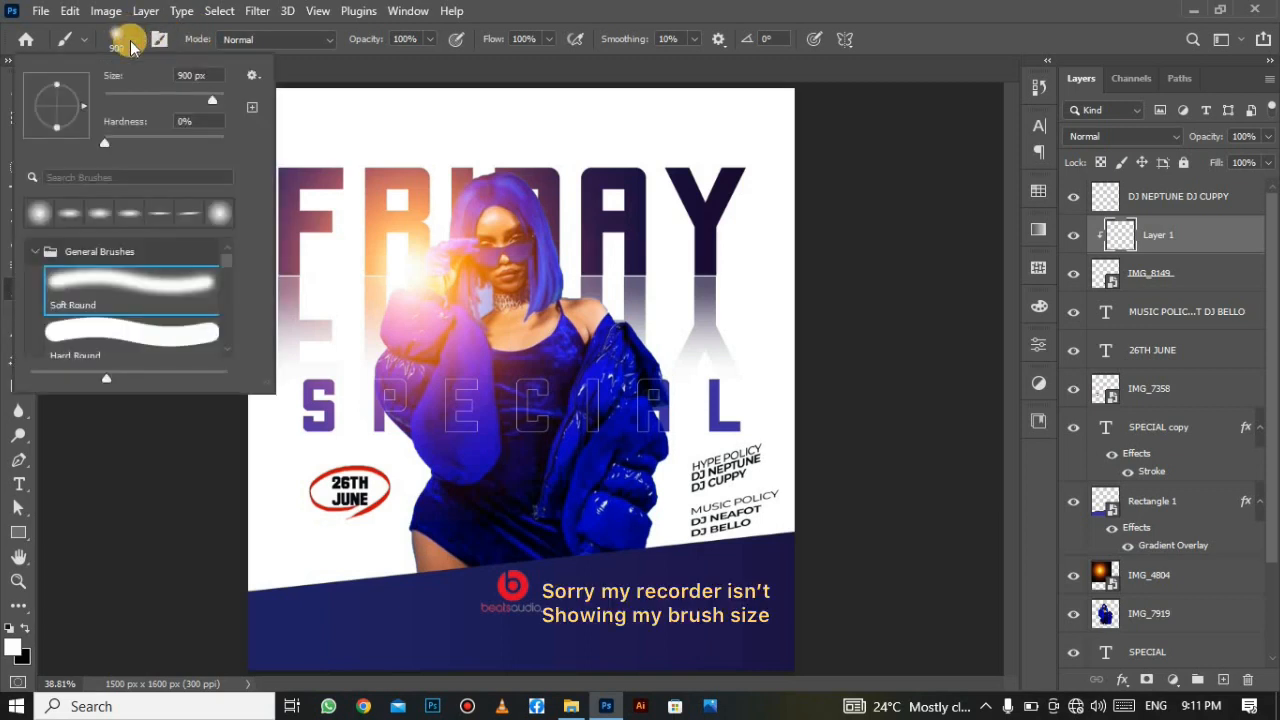
click(120, 294)
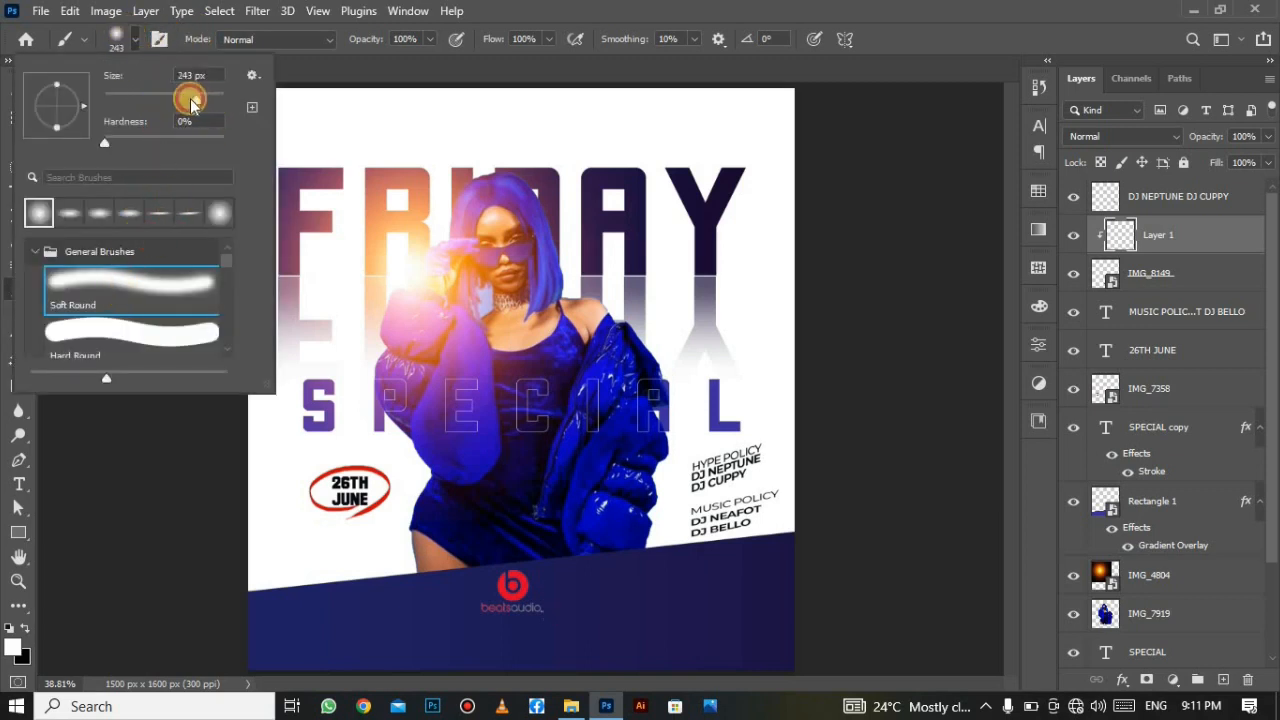
click(200, 103)
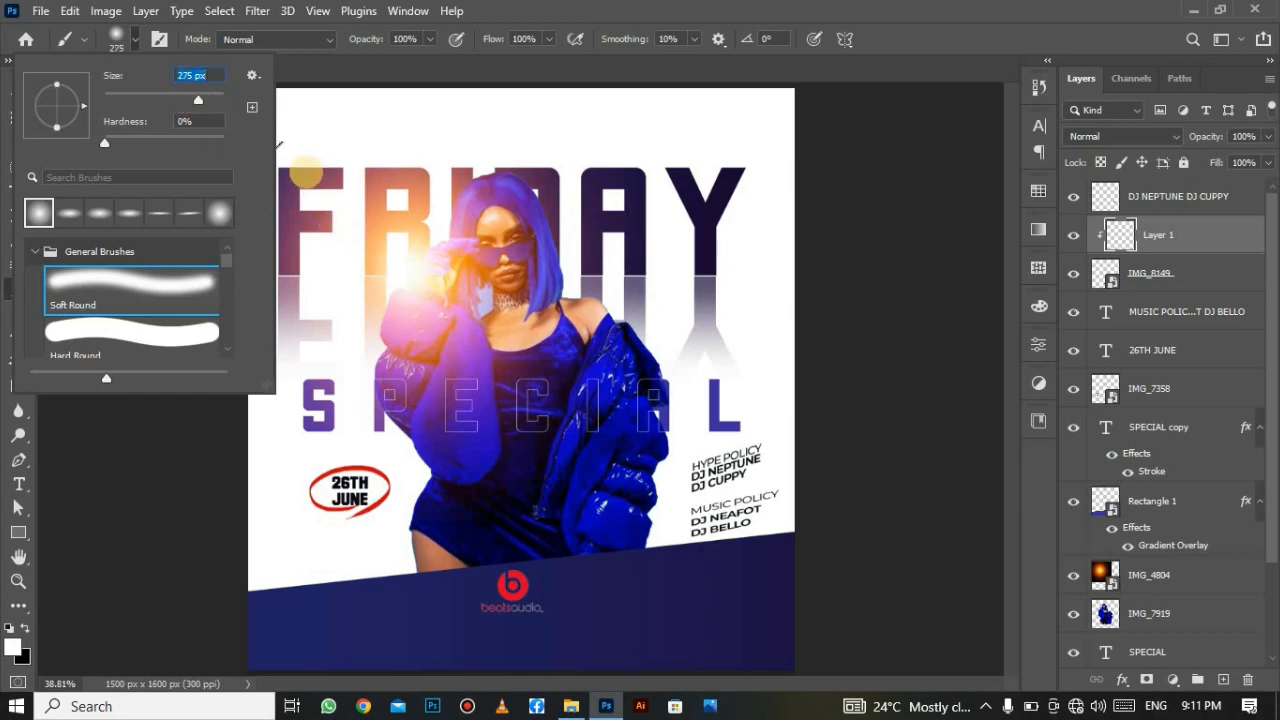
click(451, 74)
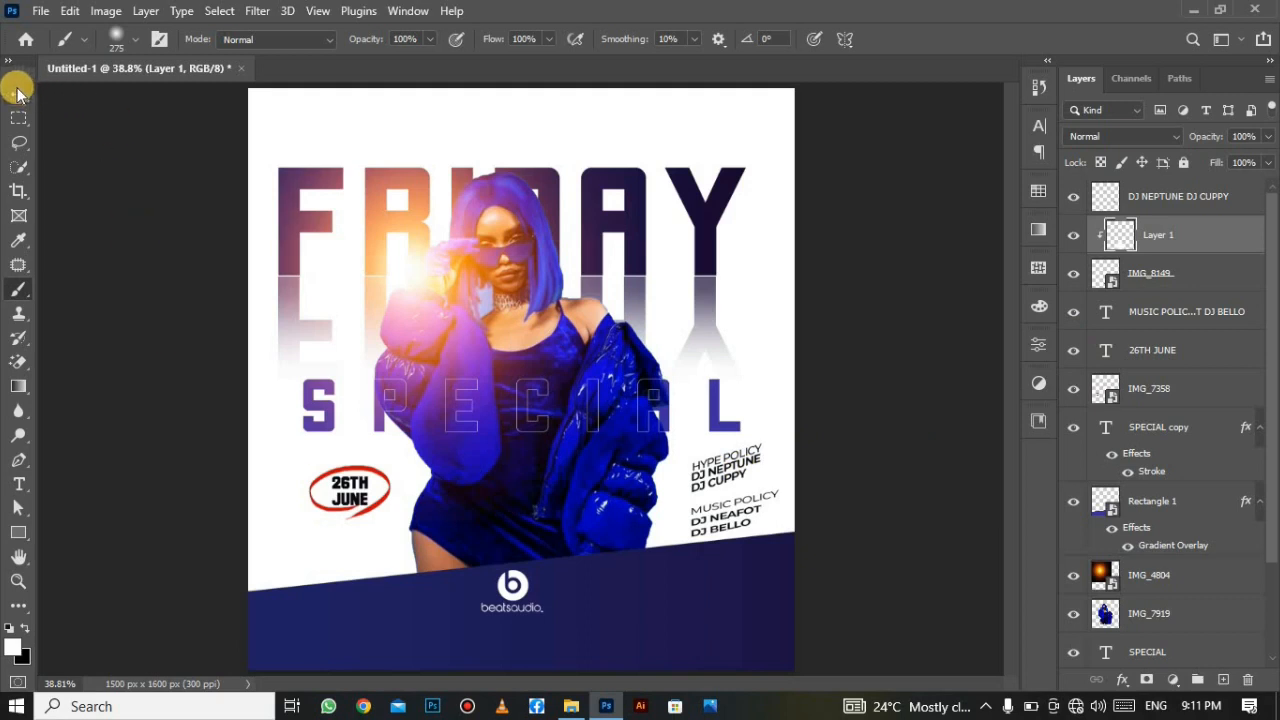
click(18, 93)
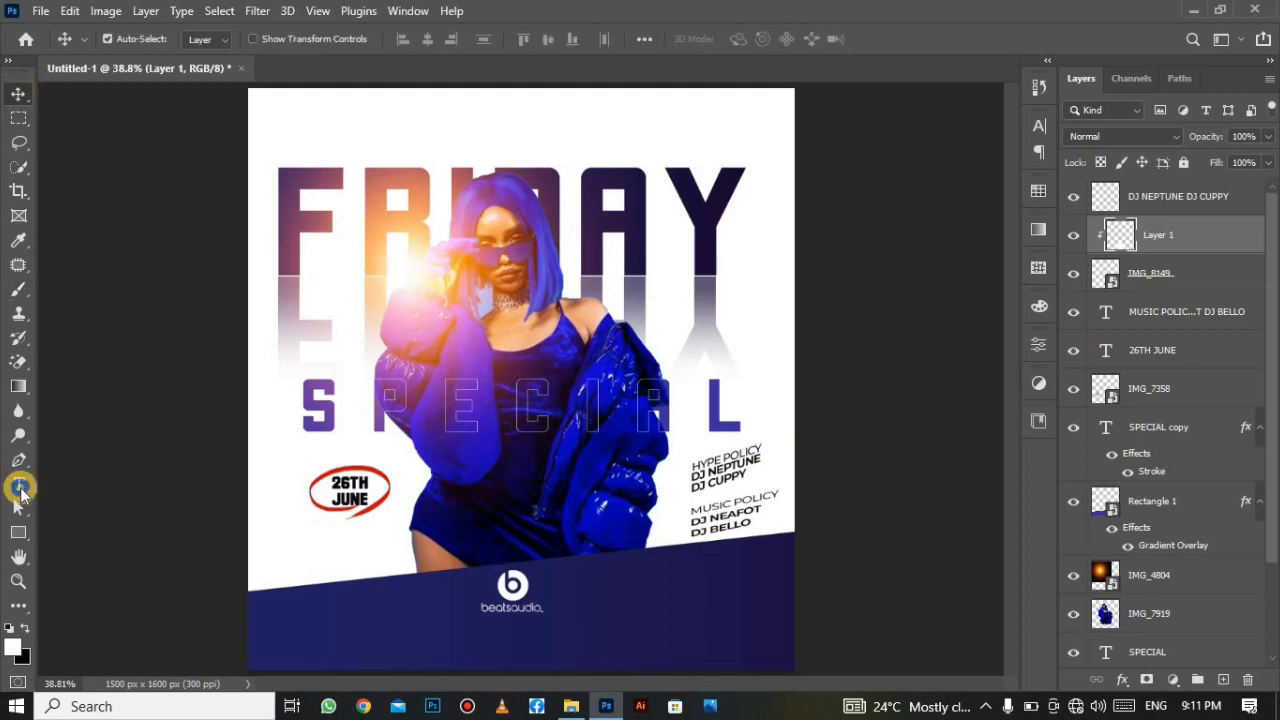
click(20, 488)
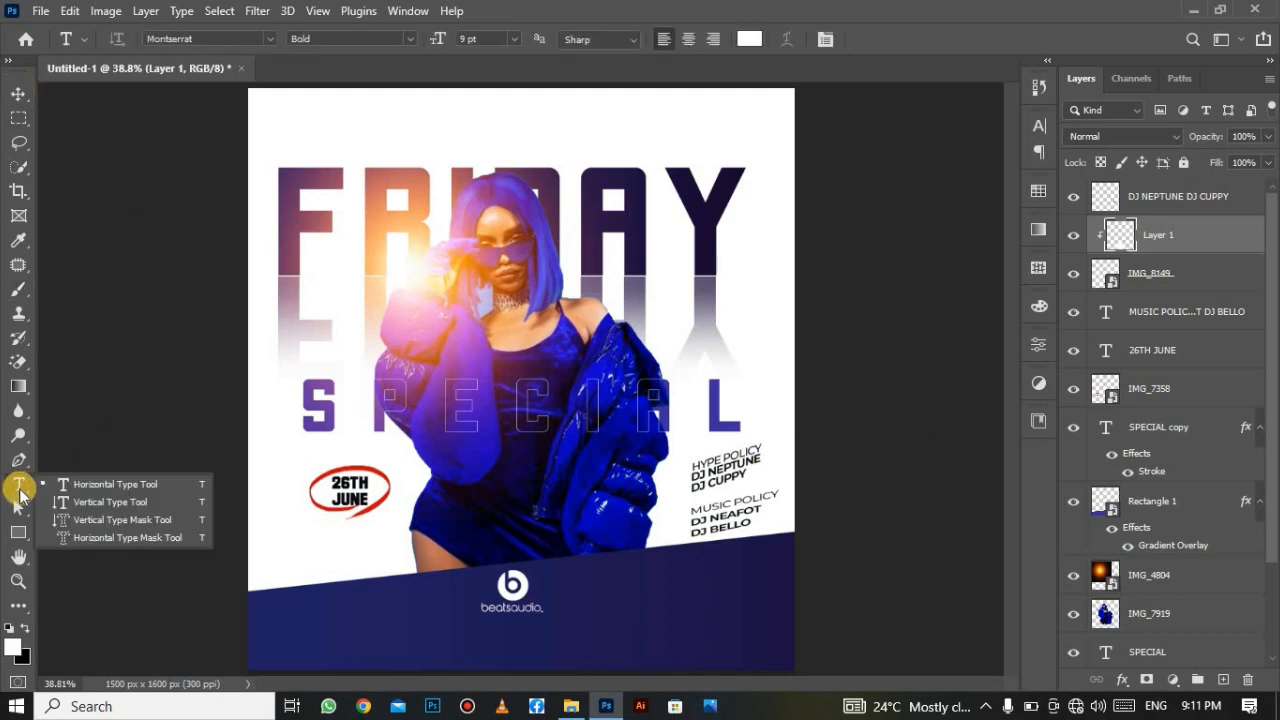
Type BEATS STUDIO NIGHT CLUB beneath the logo and size it to 24 pt.
click(75, 484)
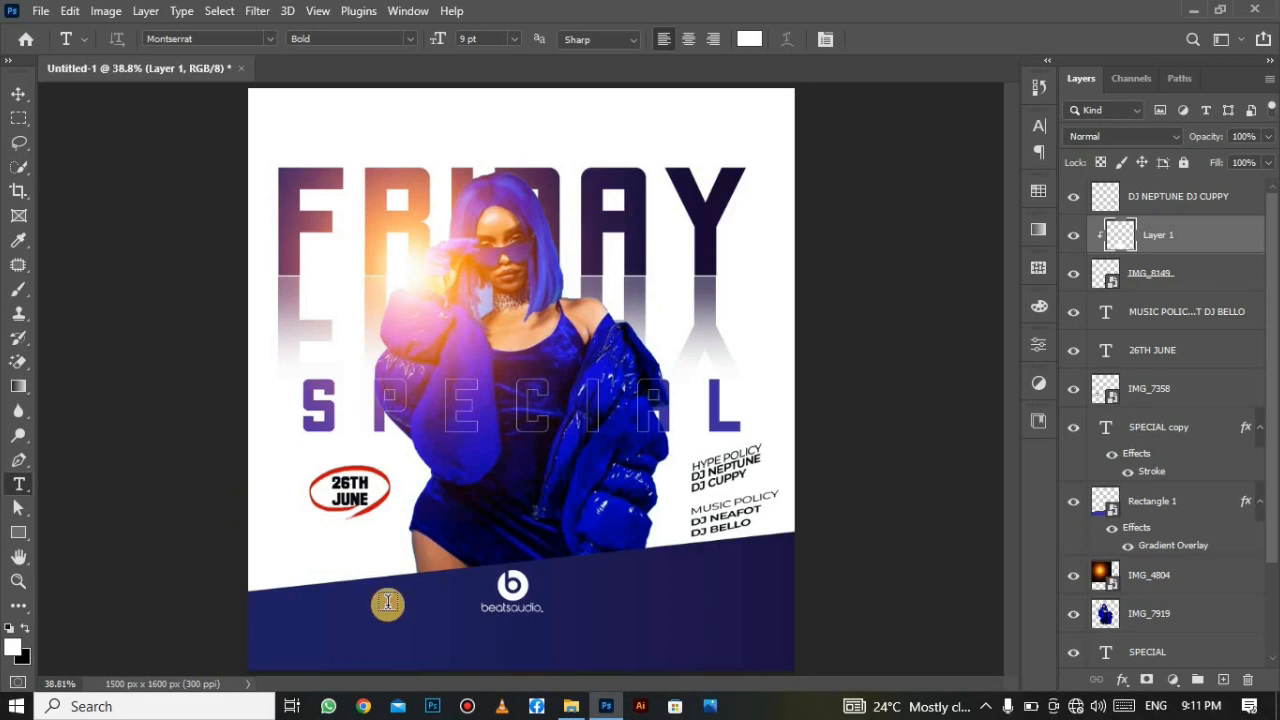
click(388, 603)
text(BEATS STUDIO NIG)
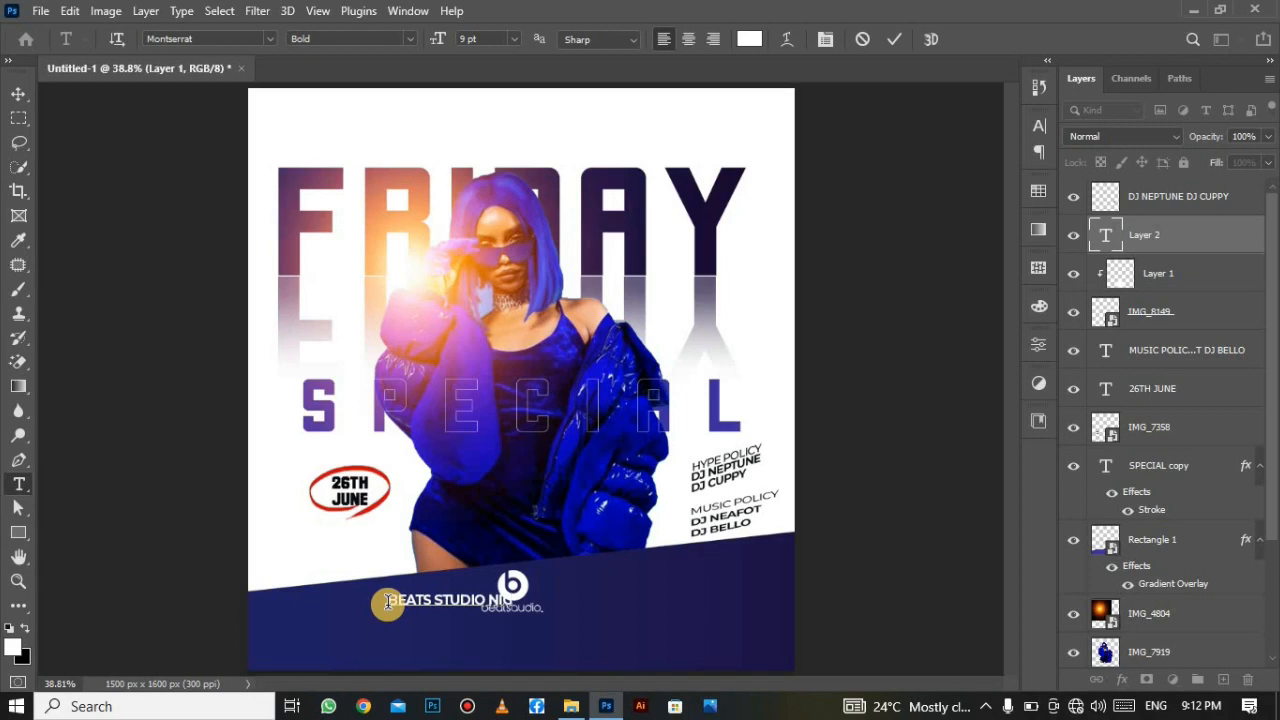
text(HT CLUB)
drag(462, 632, 494, 656)
key(ctrl+a)
click(515, 39)
click(502, 207)
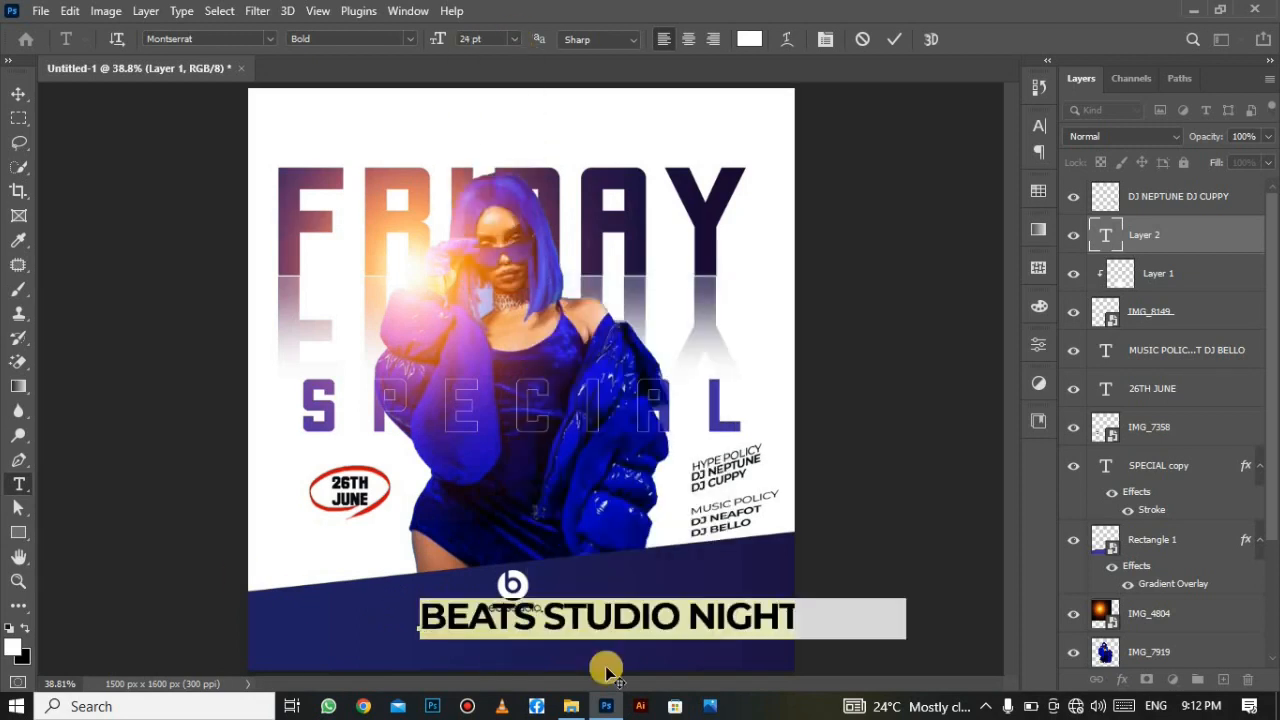
Reduce the club name to 16 pt, centre it under the logo, and discard the stray empty text layer.
drag(606, 668, 511, 633)
click(514, 40)
click(502, 174)
click(894, 40)
click(18, 93)
click(18, 484)
click(398, 138)
click(866, 42)
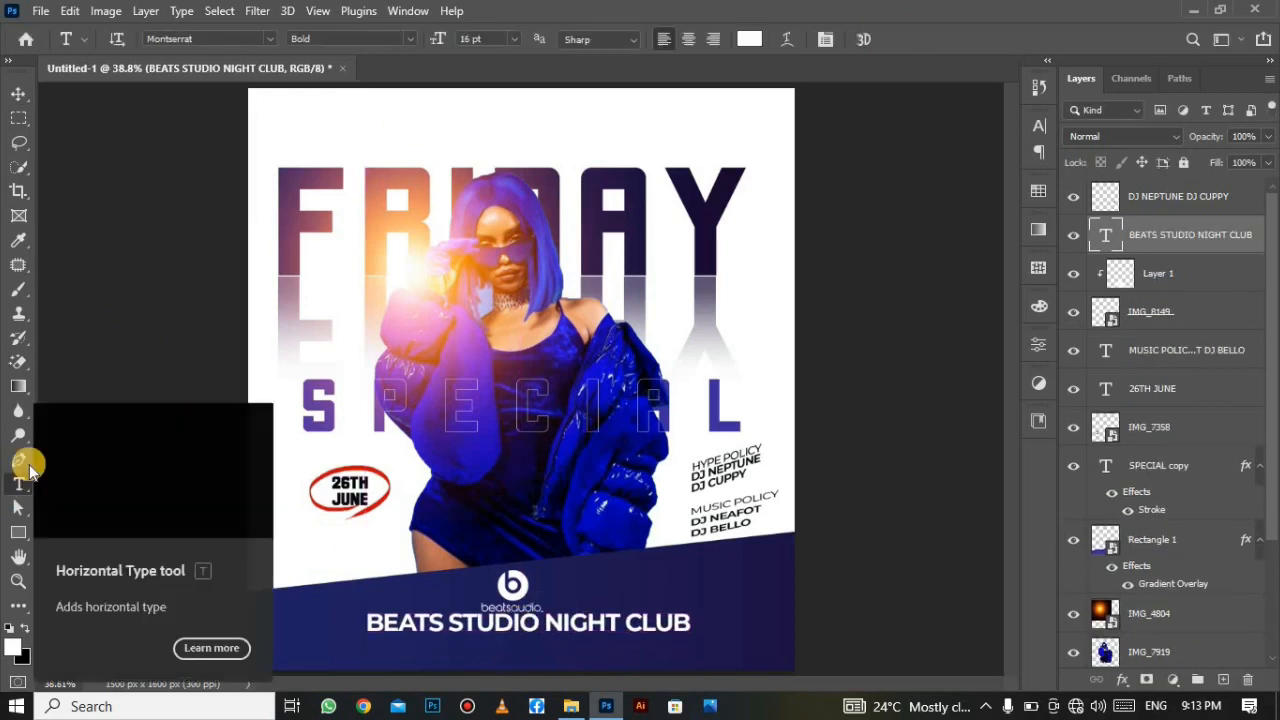
Add a SemiBold 8 pt address line 'OPPOSITE GRAND MALL,LAGOS NIGERIA' under the club name.
click(350, 38)
click(330, 204)
click(457, 643)
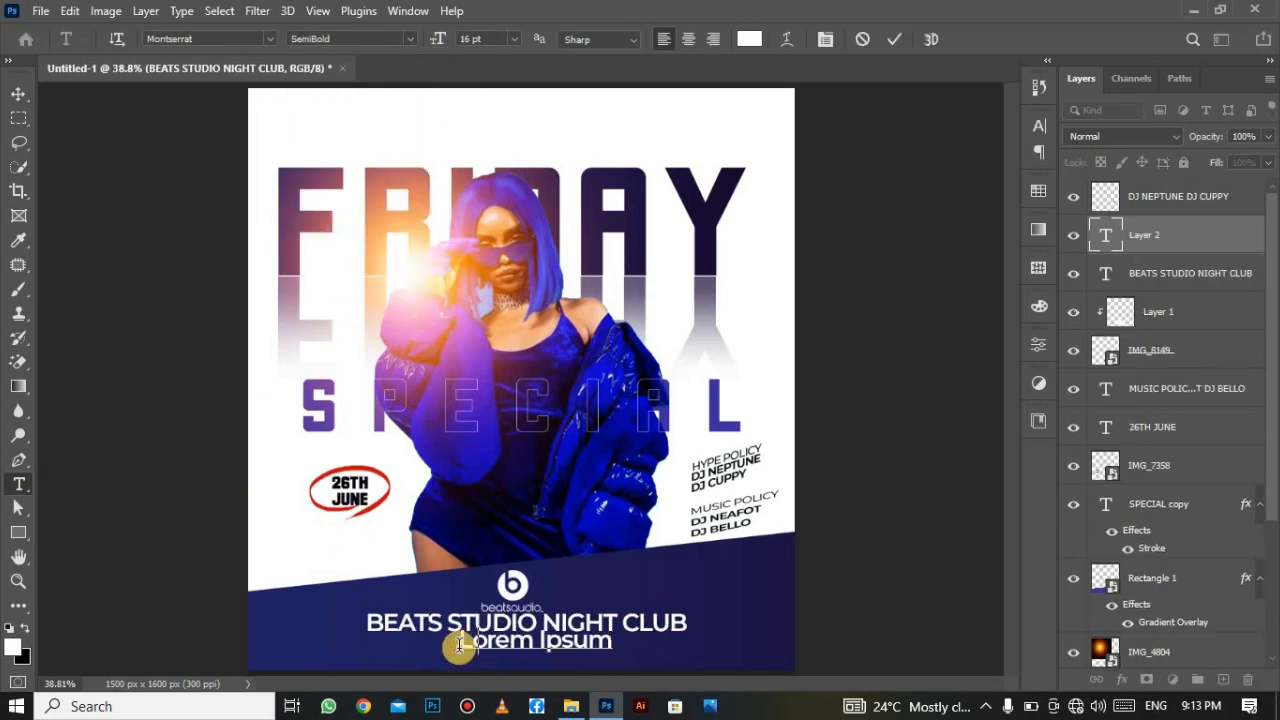
text(OPPOSITE GRAND MA)
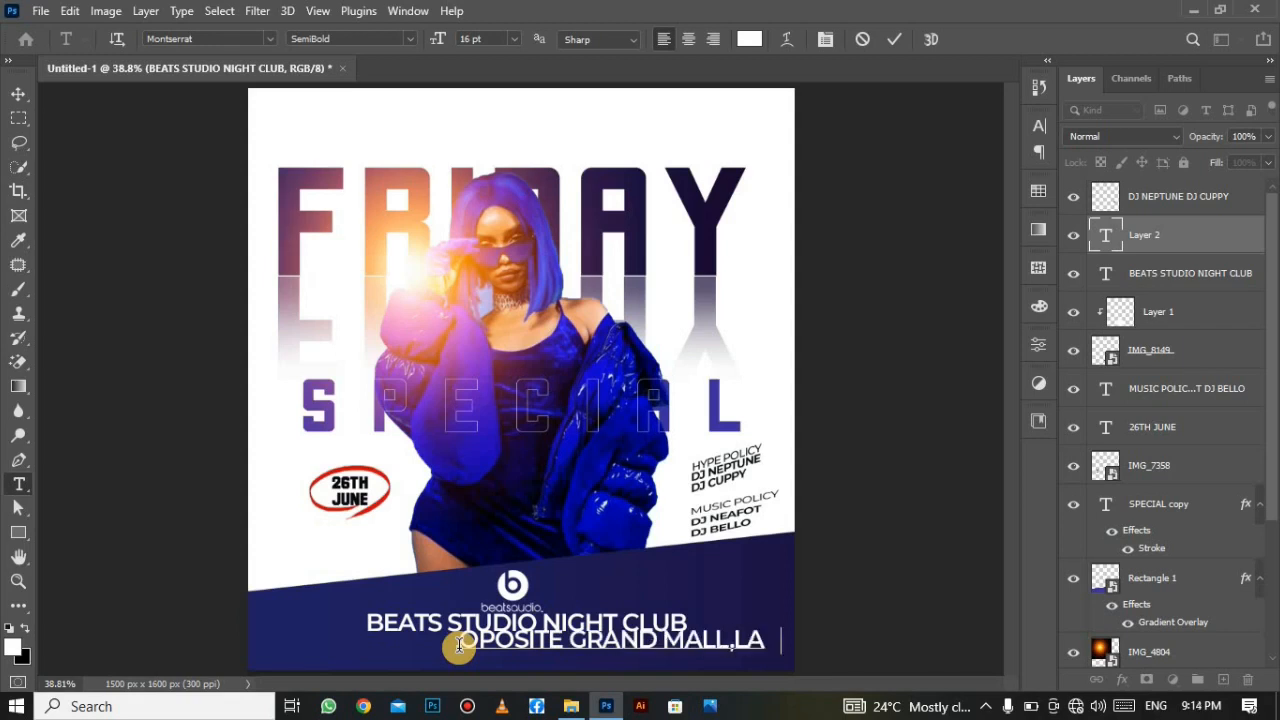
text(LL,LAGOSNIGERIA)
right_click(682, 645)
click(735, 271)
click(514, 39)
click(508, 95)
drag(588, 668, 528, 663)
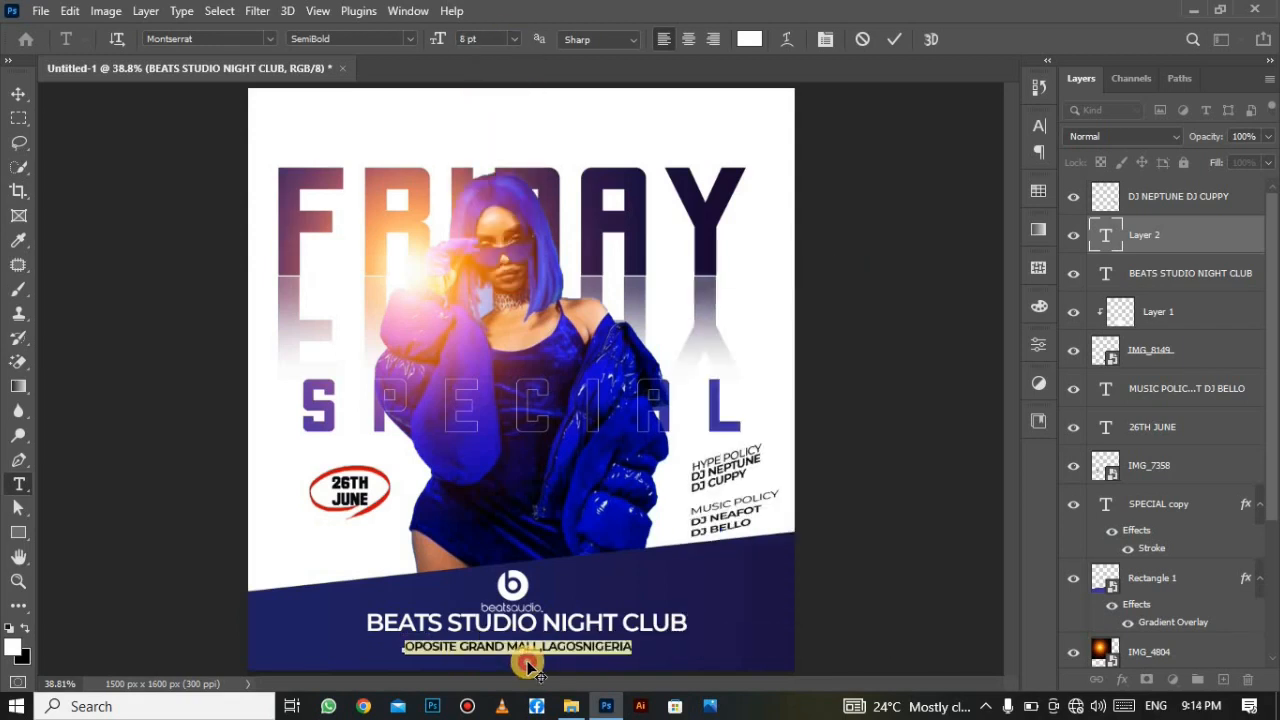
click(576, 642)
click(894, 39)
click(18, 94)
Shrink the address to 6 pt, widen its letter spacing, and nudge it into place.
click(1038, 126)
click(1007, 194)
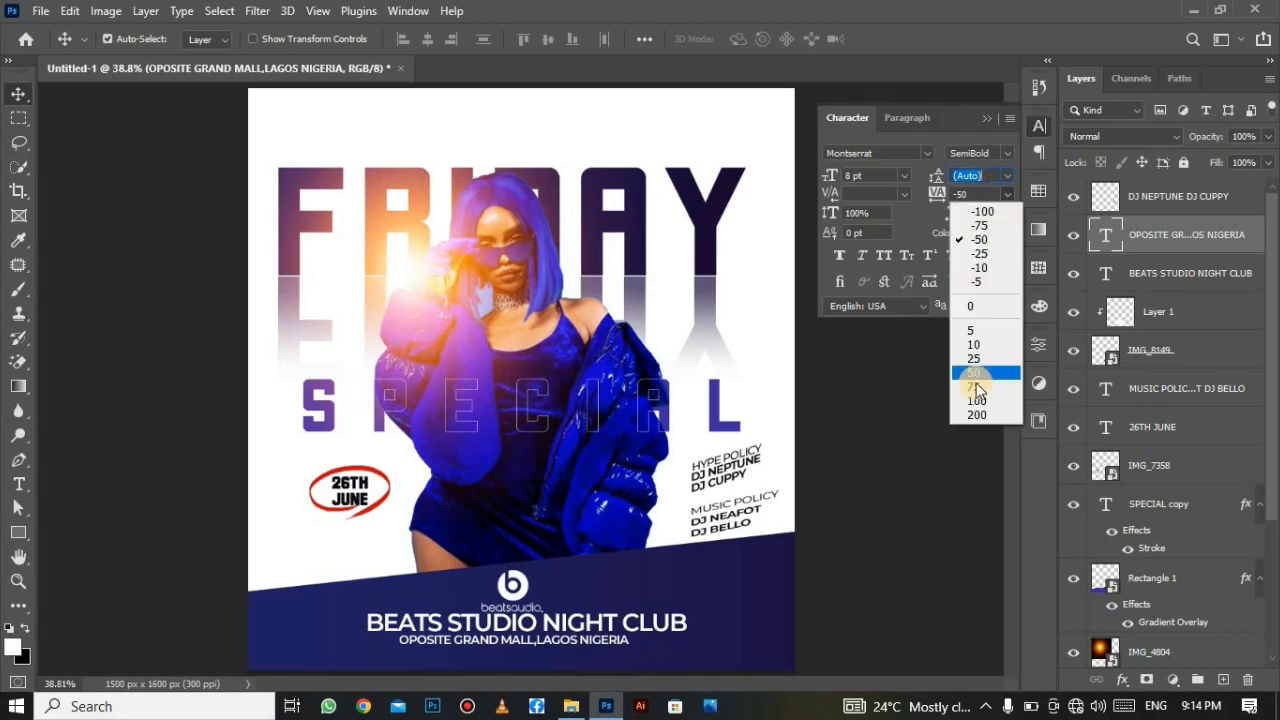
click(977, 415)
drag(641, 641, 602, 638)
click(883, 177)
key(Down)
key(Down)
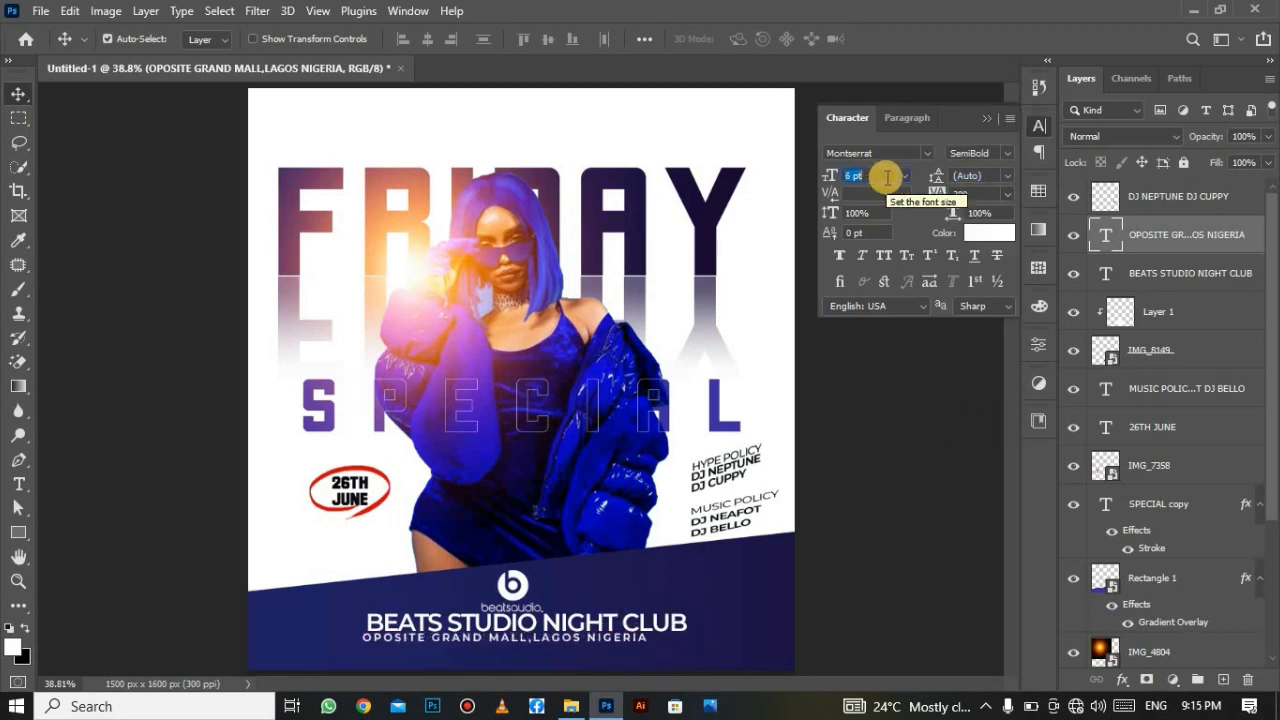
click(979, 188)
text(800)
text(500)
drag(968, 194, 936, 197)
text(600)
click(987, 118)
drag(557, 639, 544, 645)
Type the 'FOR RESERVATION CALL :' line with its phone number below the address.
right_click(18, 484)
click(131, 485)
click(308, 645)
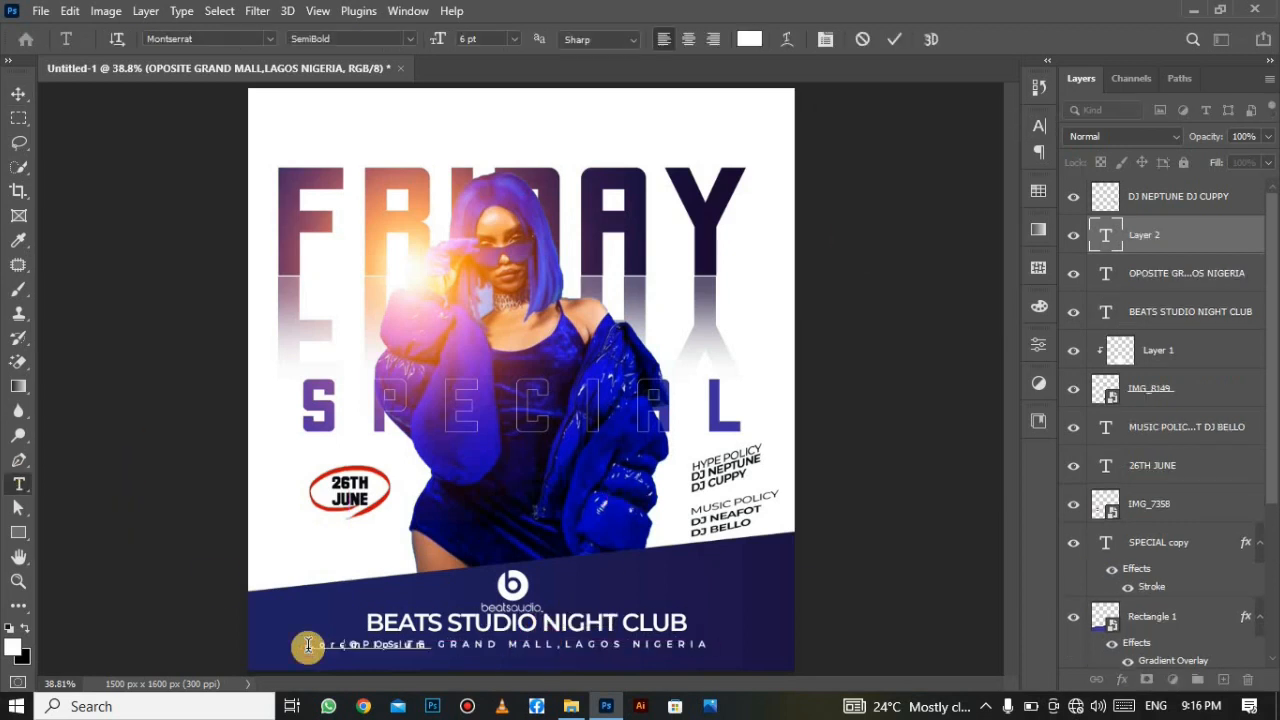
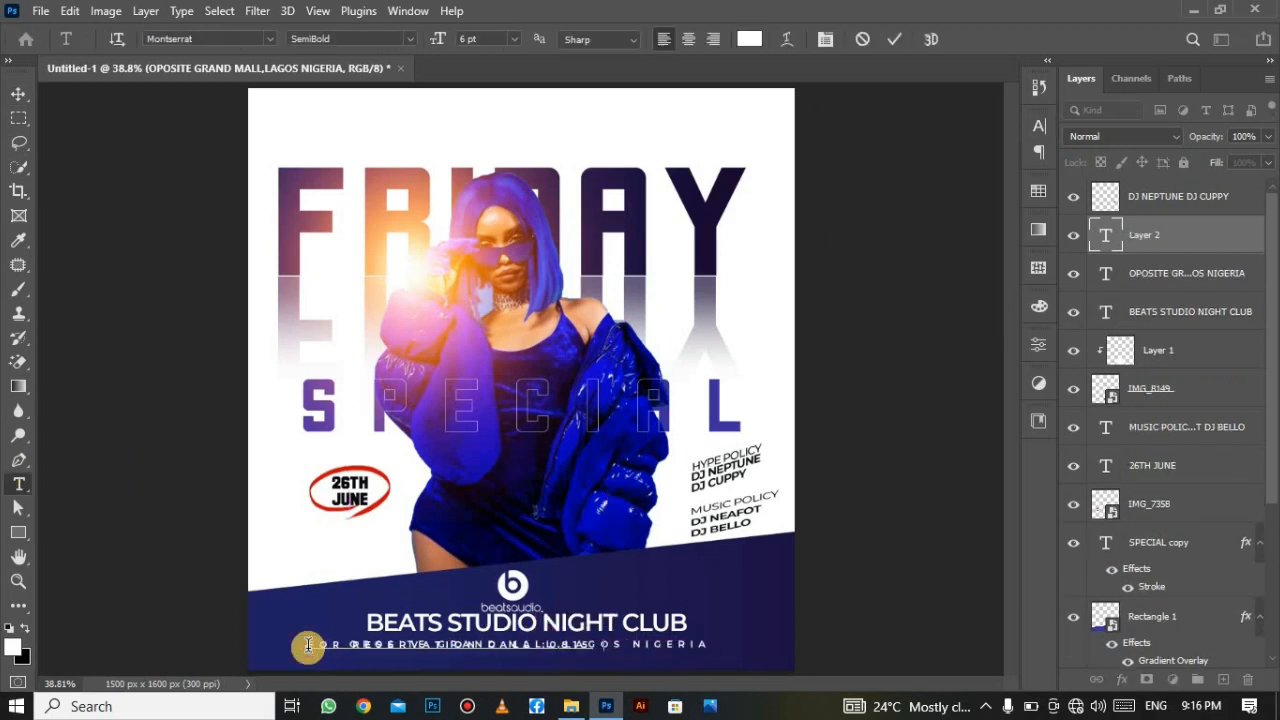
drag(706, 650, 732, 664)
click(894, 39)
click(18, 94)
Make the reservation line Regular weight with letter spacing 100.
click(1041, 129)
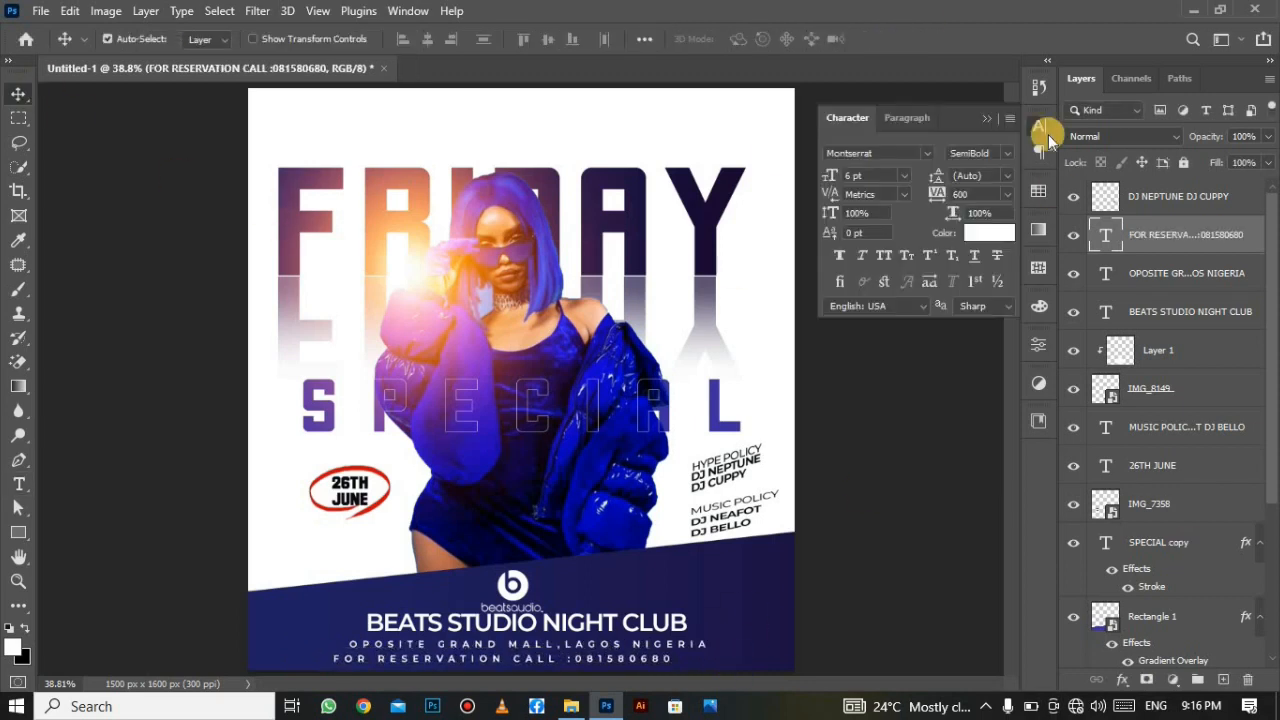
click(1007, 154)
click(984, 263)
click(1007, 195)
click(970, 307)
drag(476, 663, 571, 665)
click(1007, 195)
click(990, 407)
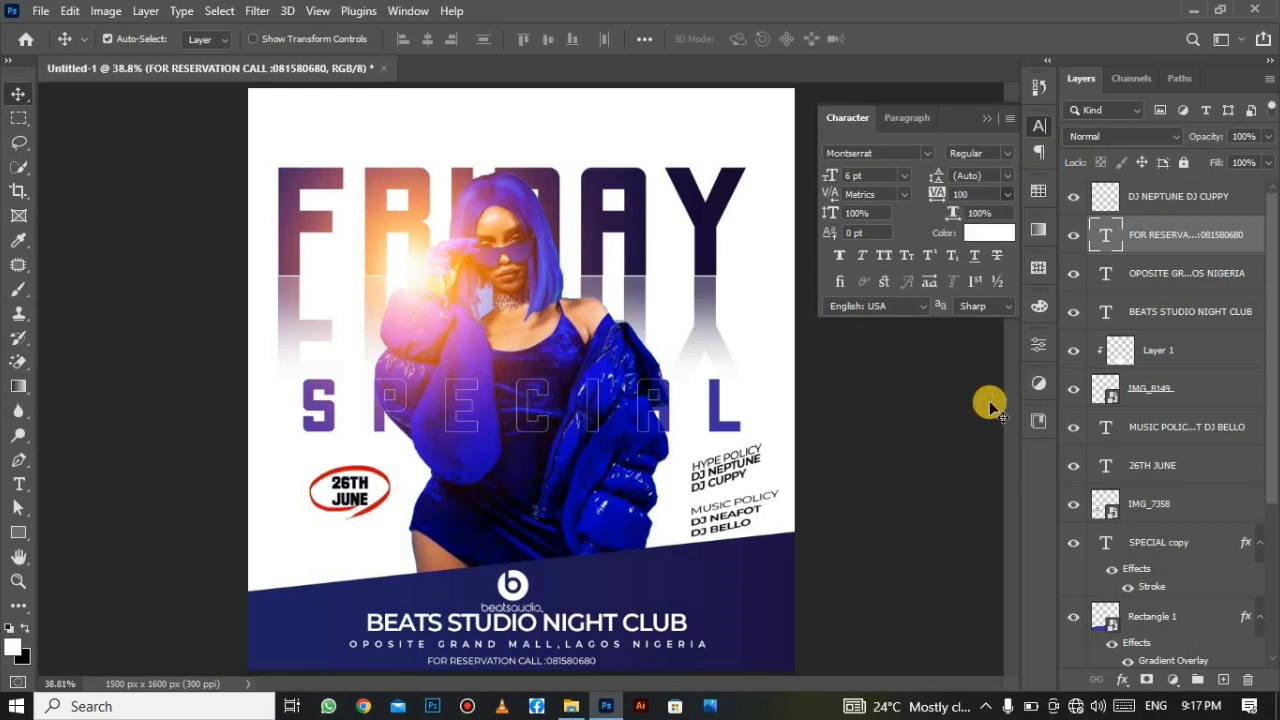
Append the missing final digits to the phone number and centre the reservation line under the address.
double_click(595, 660)
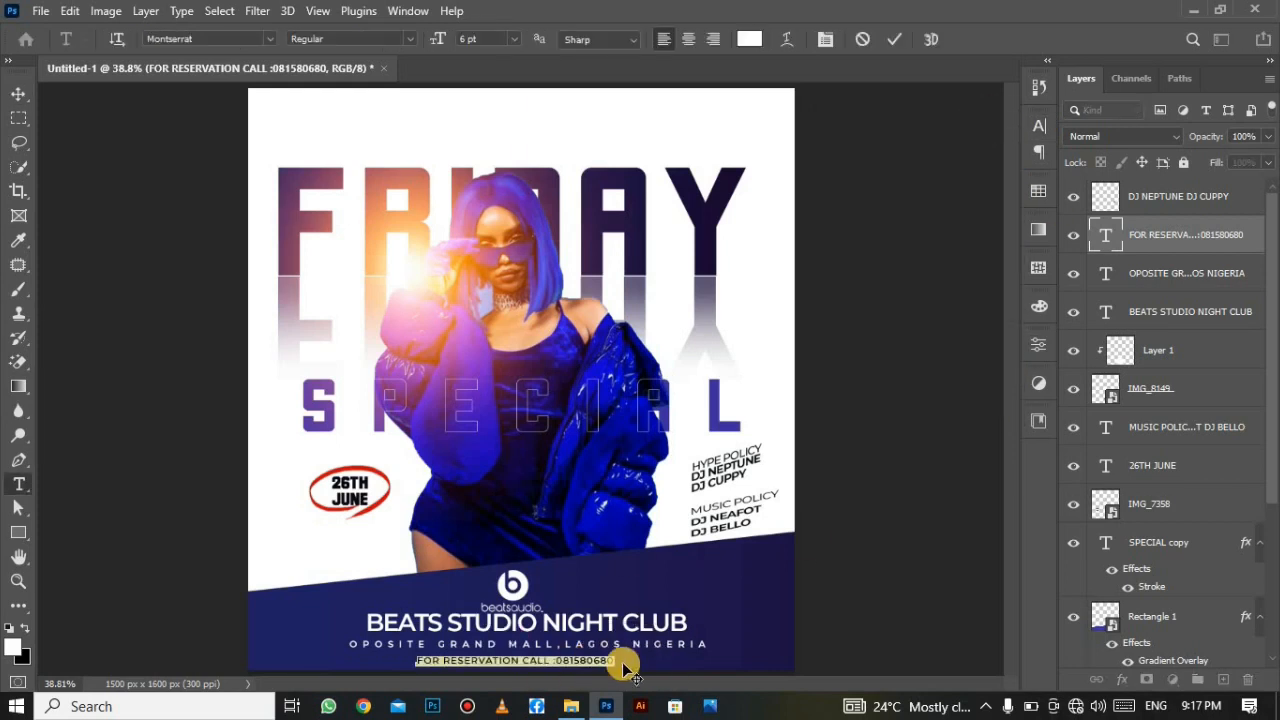
click(618, 664)
click(895, 39)
drag(581, 660, 579, 661)
click(19, 100)
click(535, 582)
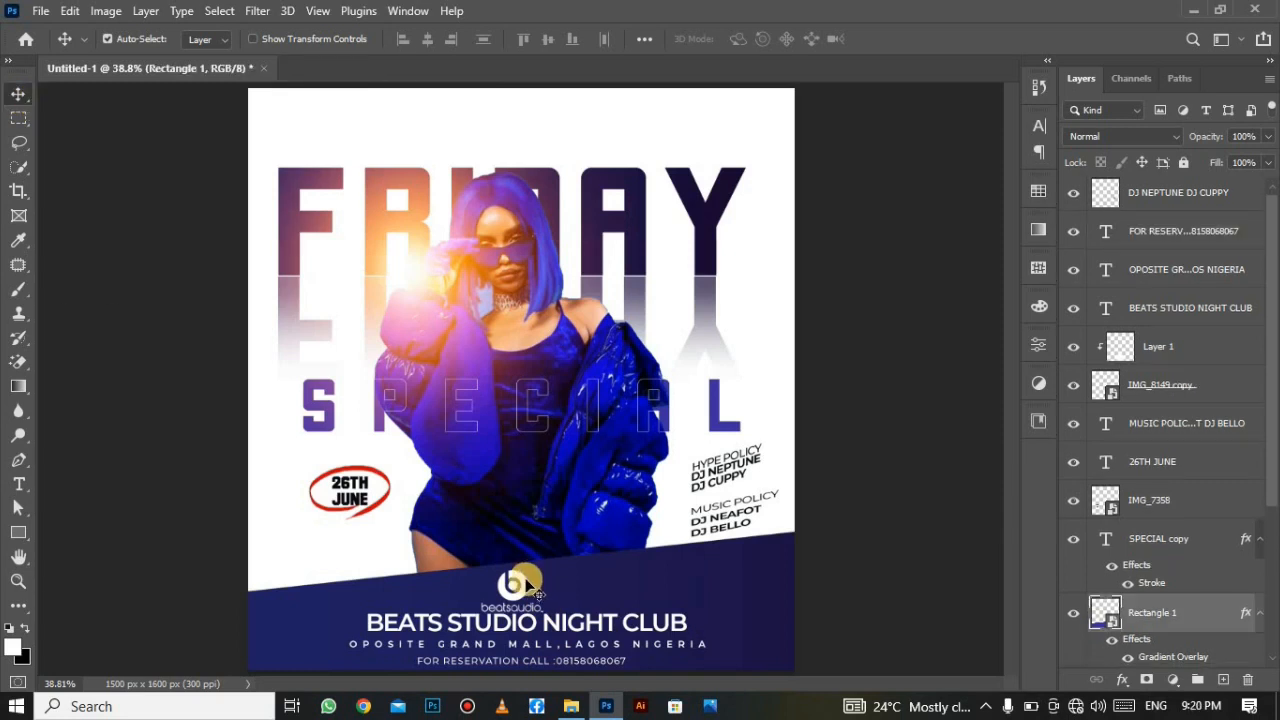
Merge Layer 1 and IMG_8149 copy into one visible logo layer.
click(525, 582)
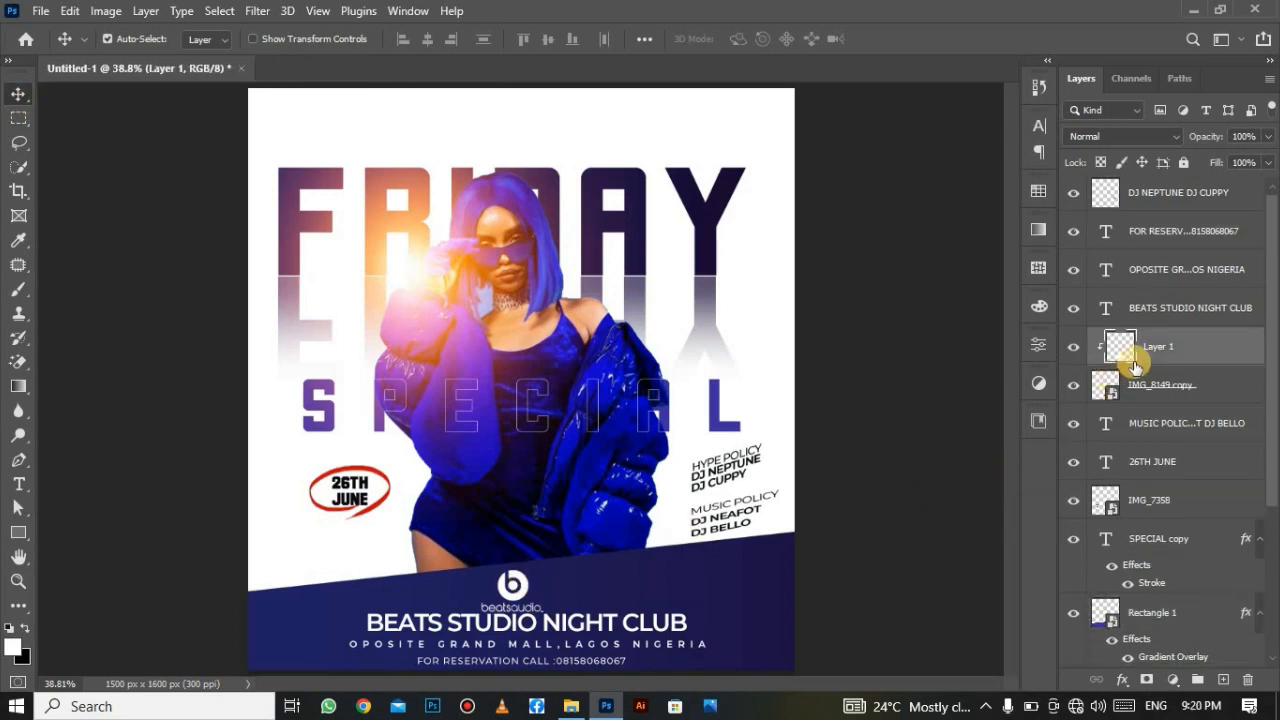
shift+click(1208, 393)
right_click(1208, 393)
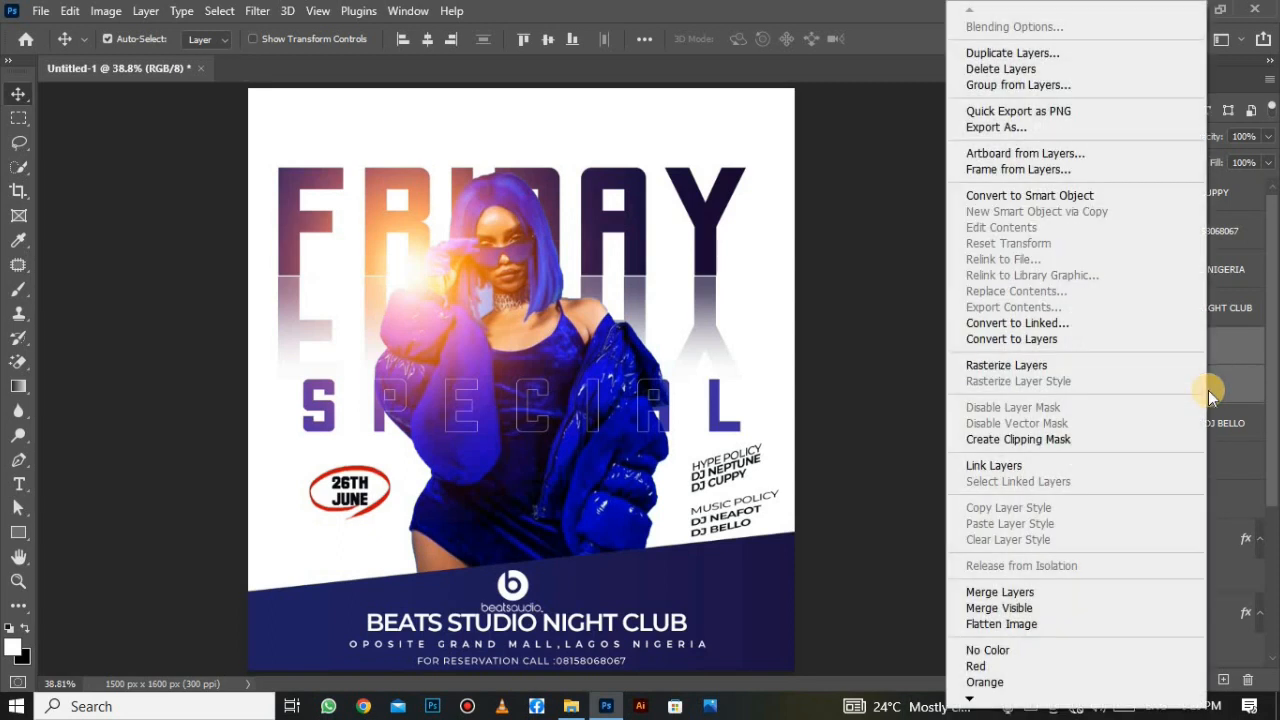
click(1066, 592)
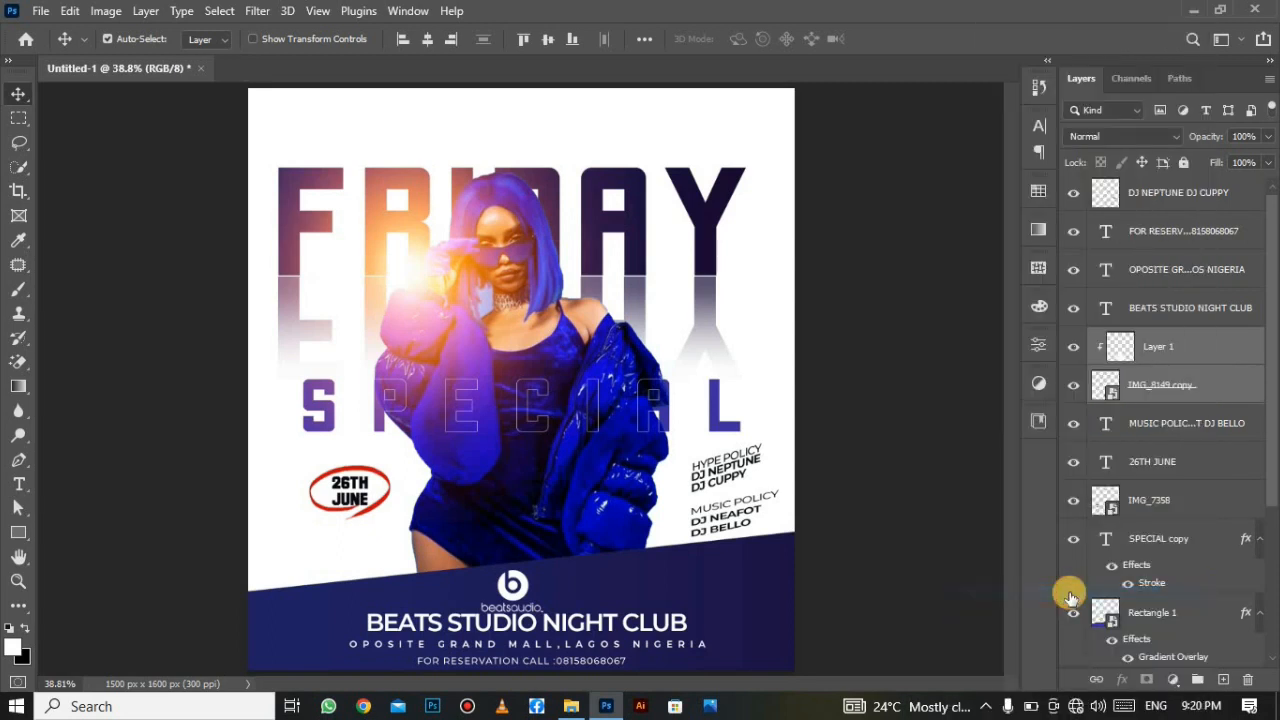
click(1074, 348)
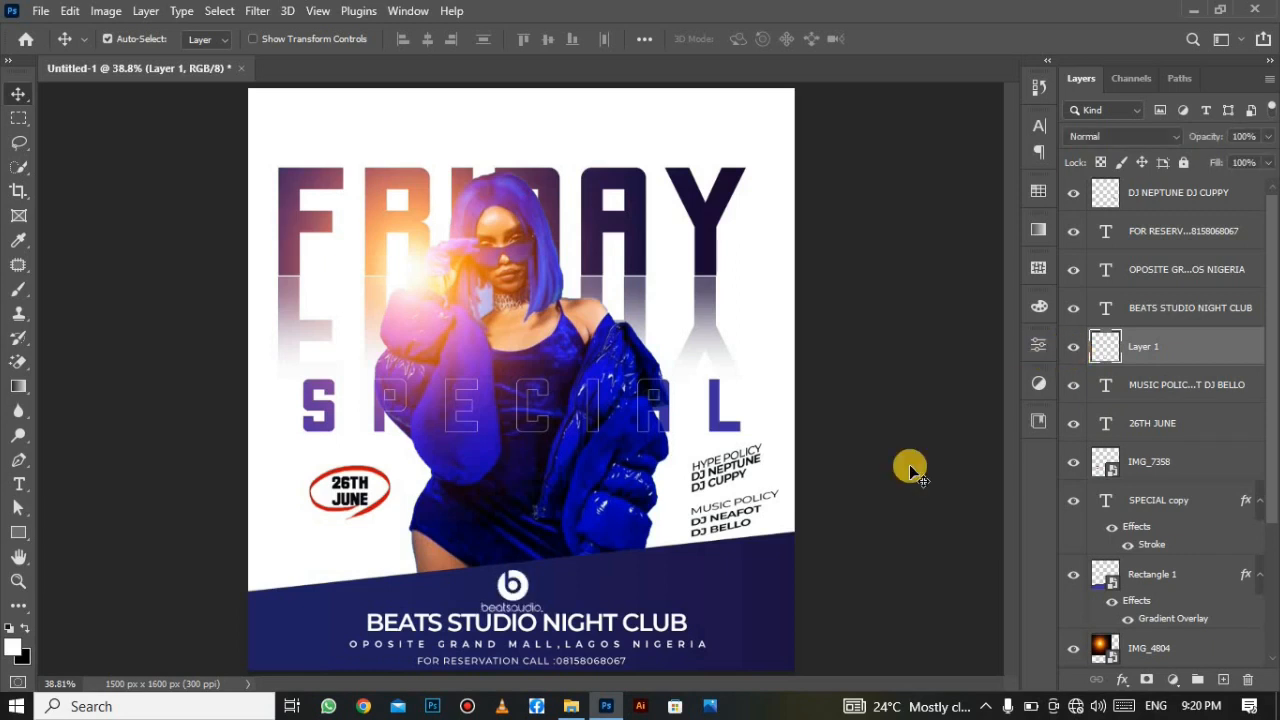
Duplicate the white logo and move the copy to the top of the poster.
click(530, 598)
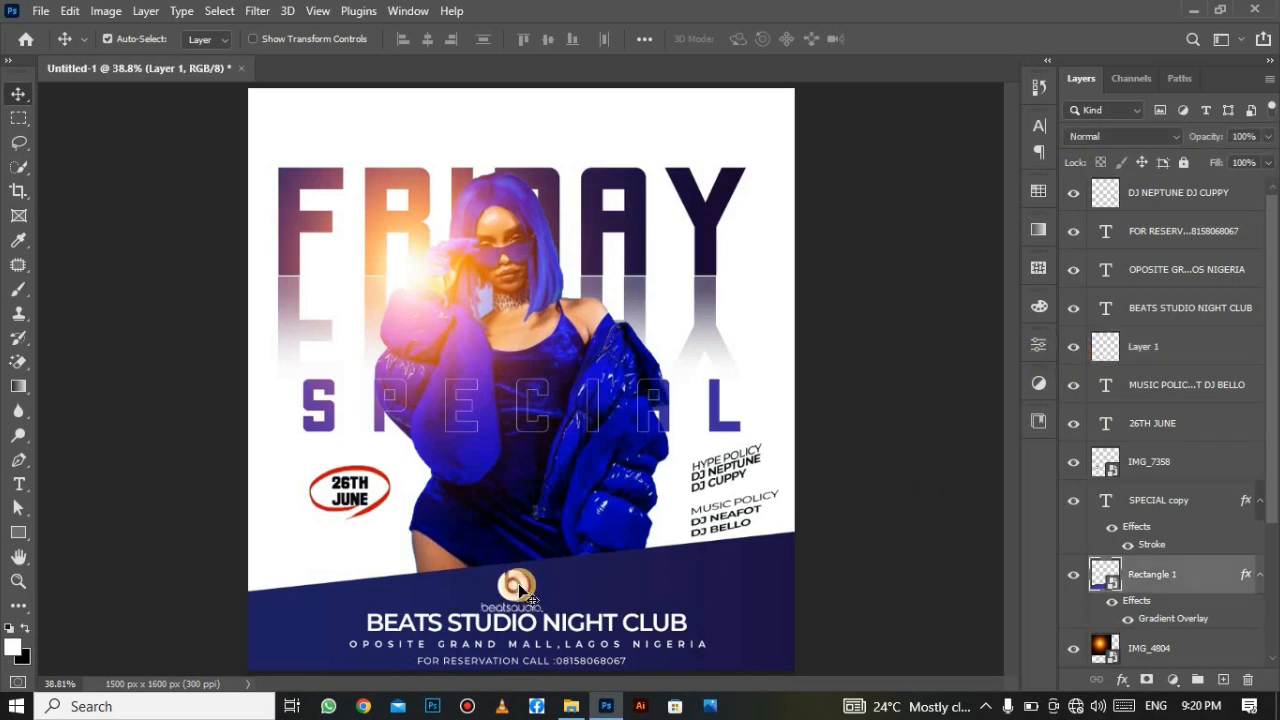
click(524, 596)
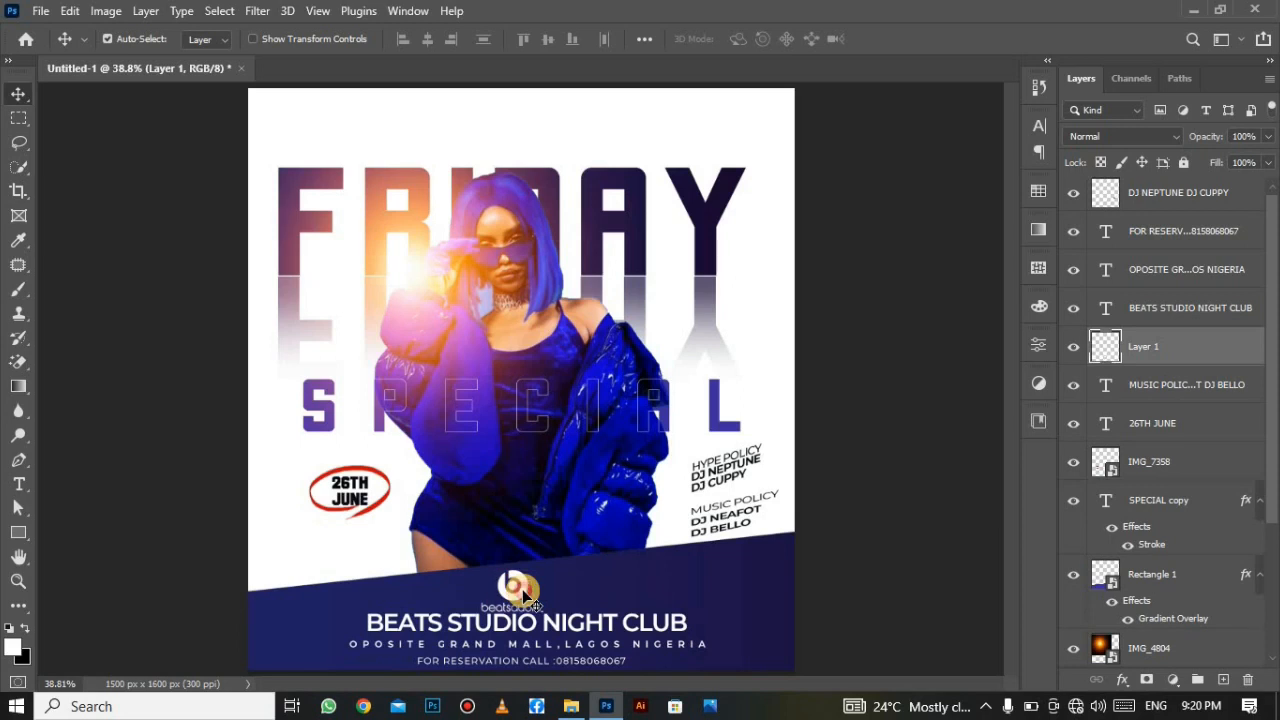
drag(527, 586, 529, 588)
drag(529, 597, 545, 589)
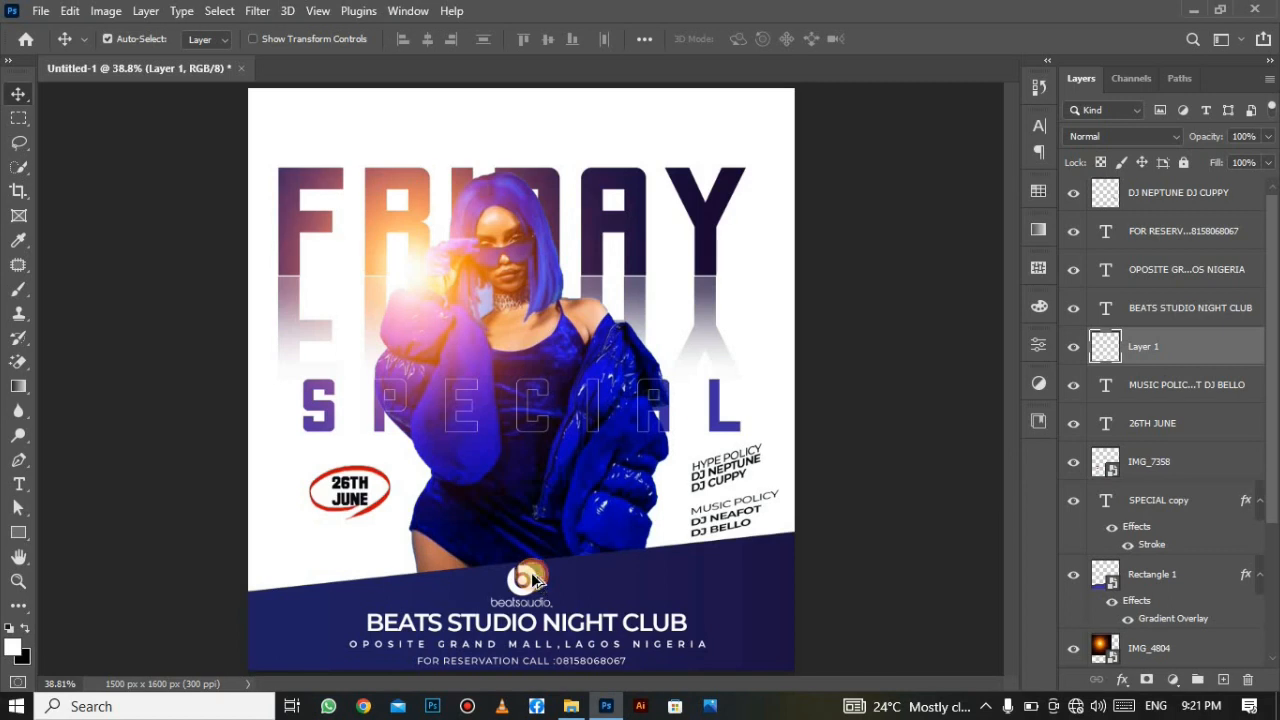
drag(532, 562, 519, 126)
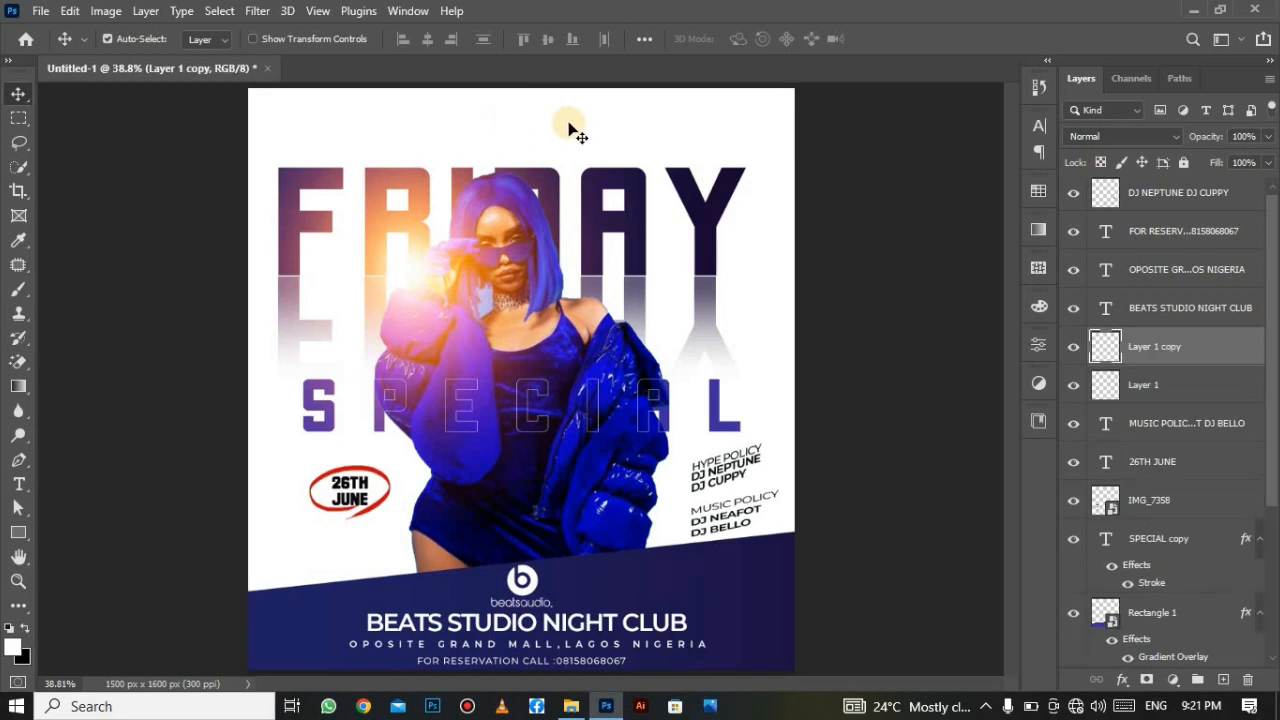
Give the top logo copy a black Color Overlay and drag it to the top-left corner.
click(1122, 679)
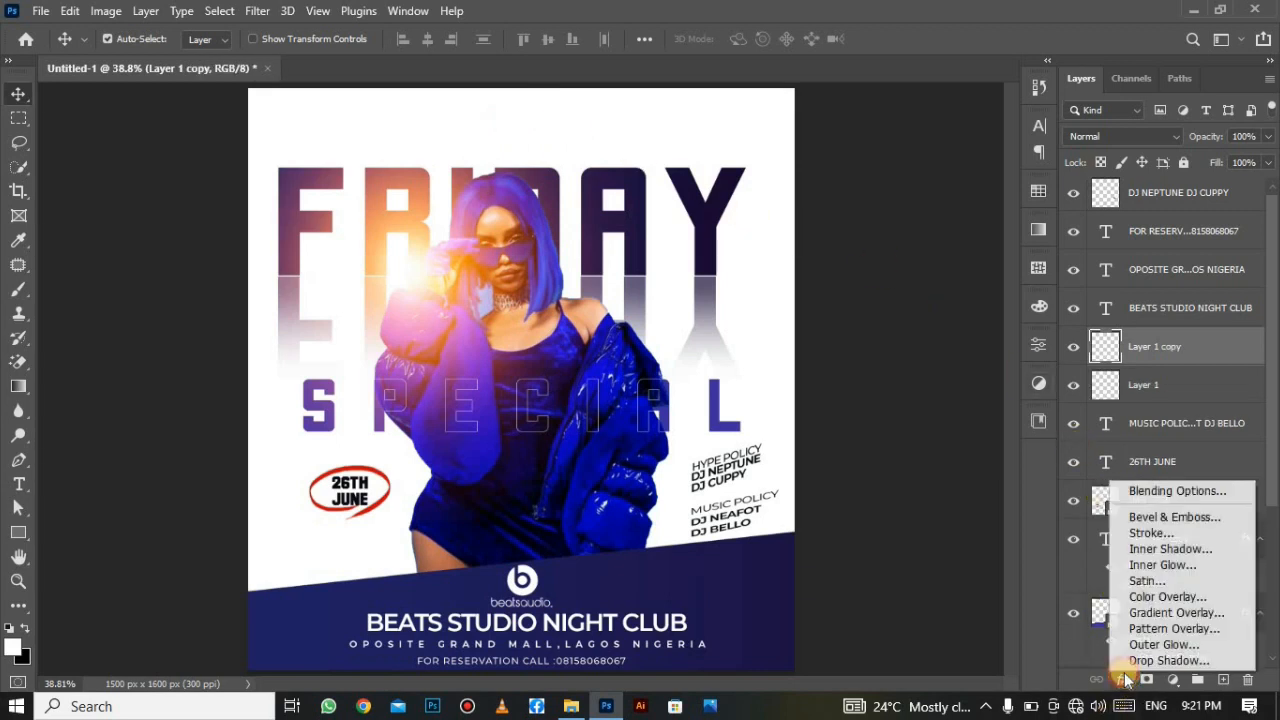
click(1131, 492)
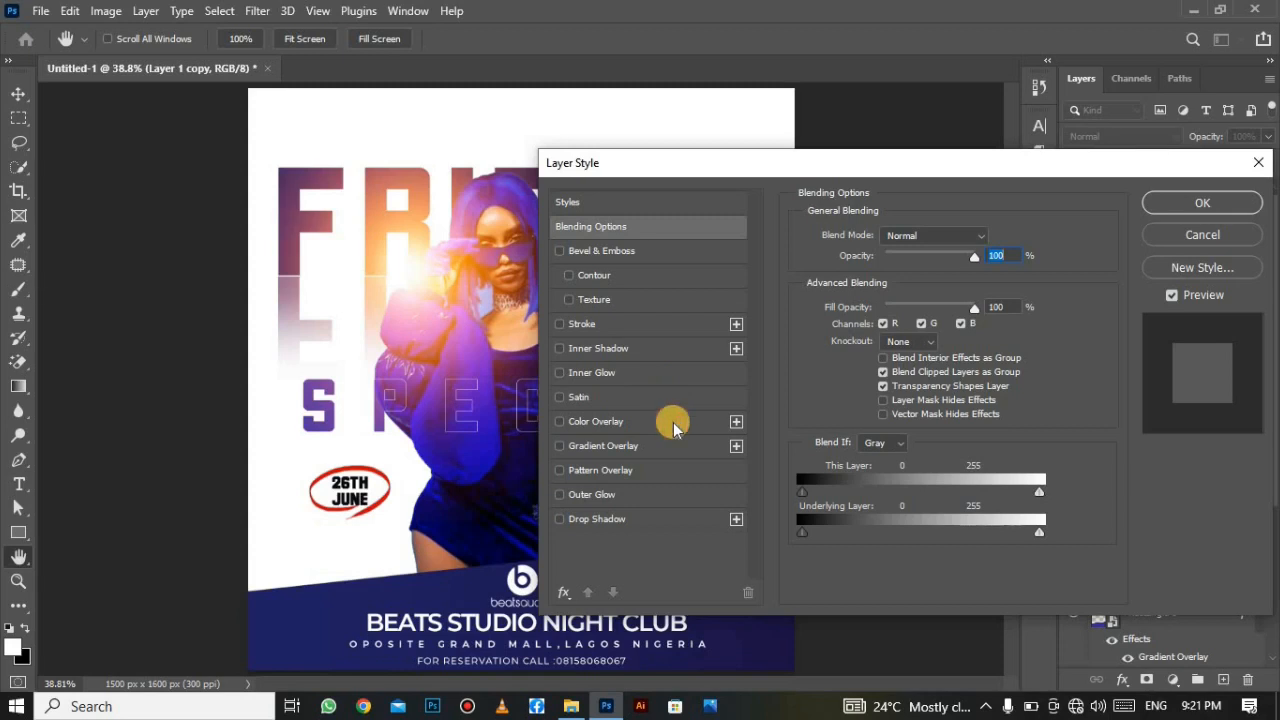
click(673, 424)
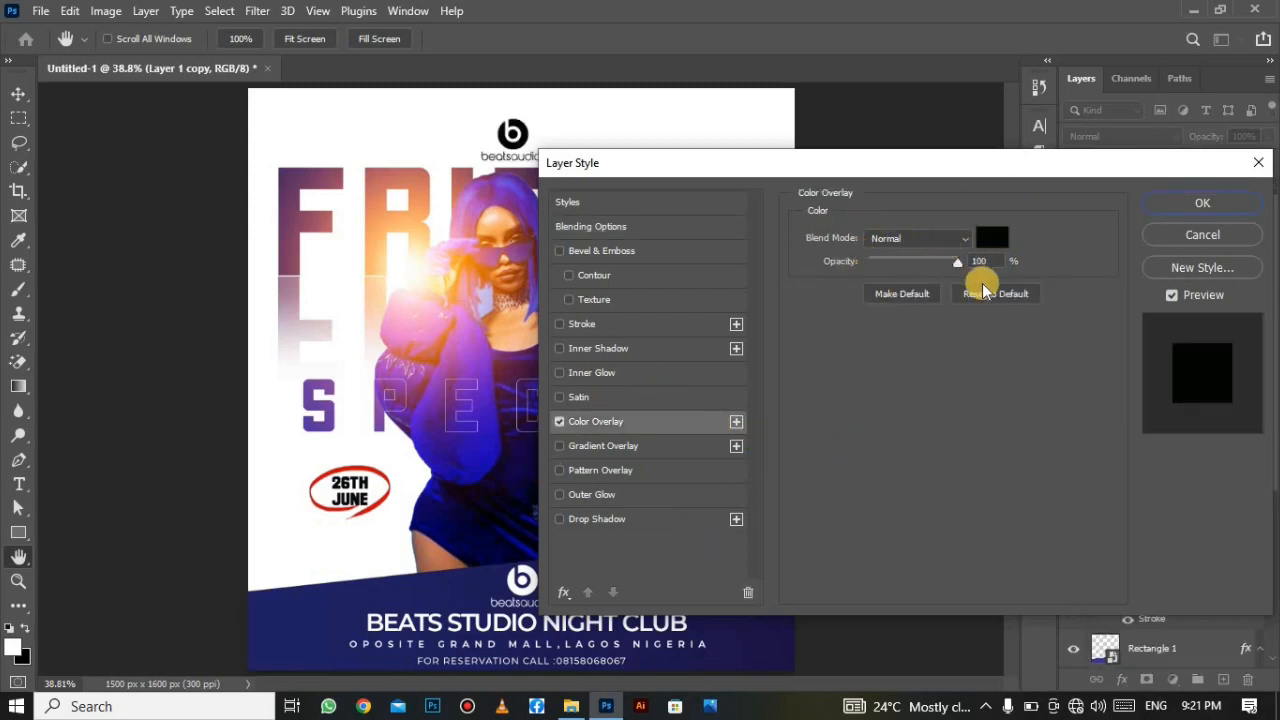
click(1202, 203)
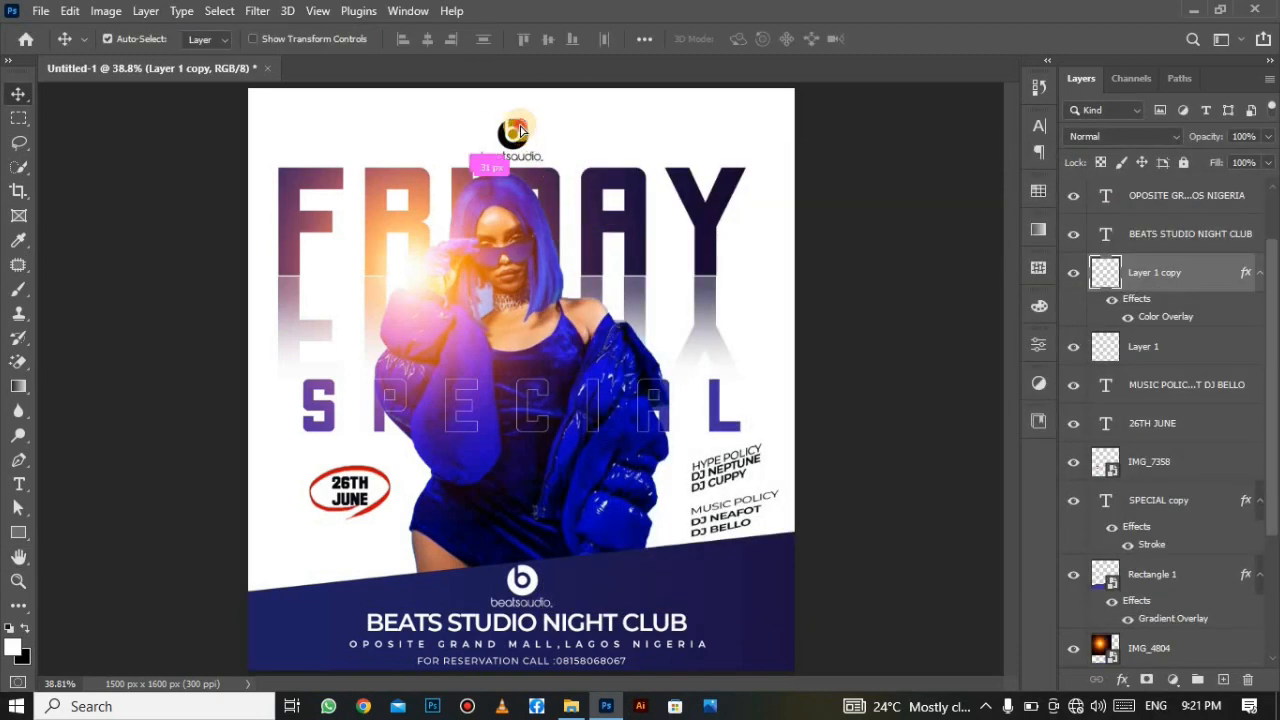
drag(520, 131, 338, 119)
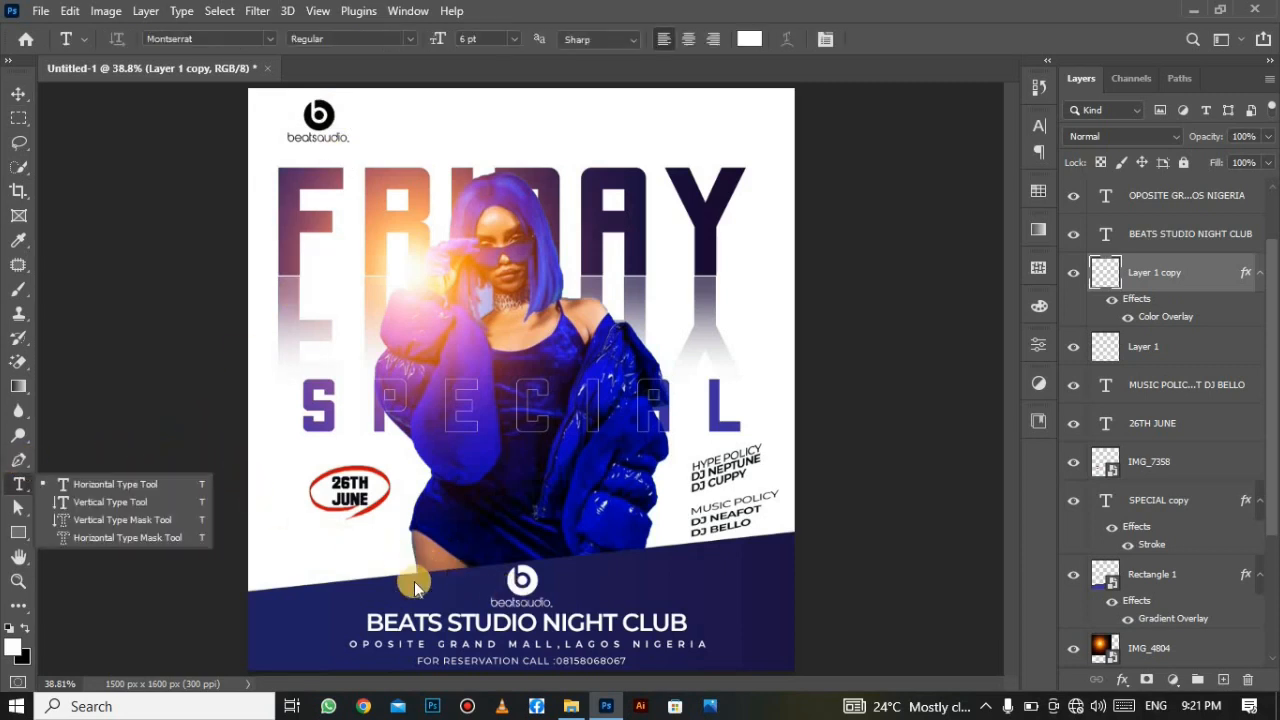
Type the header BEATSTUDIO NIGHT CLUB PRESENTS across the poster top at 8 pt.
click(159, 498)
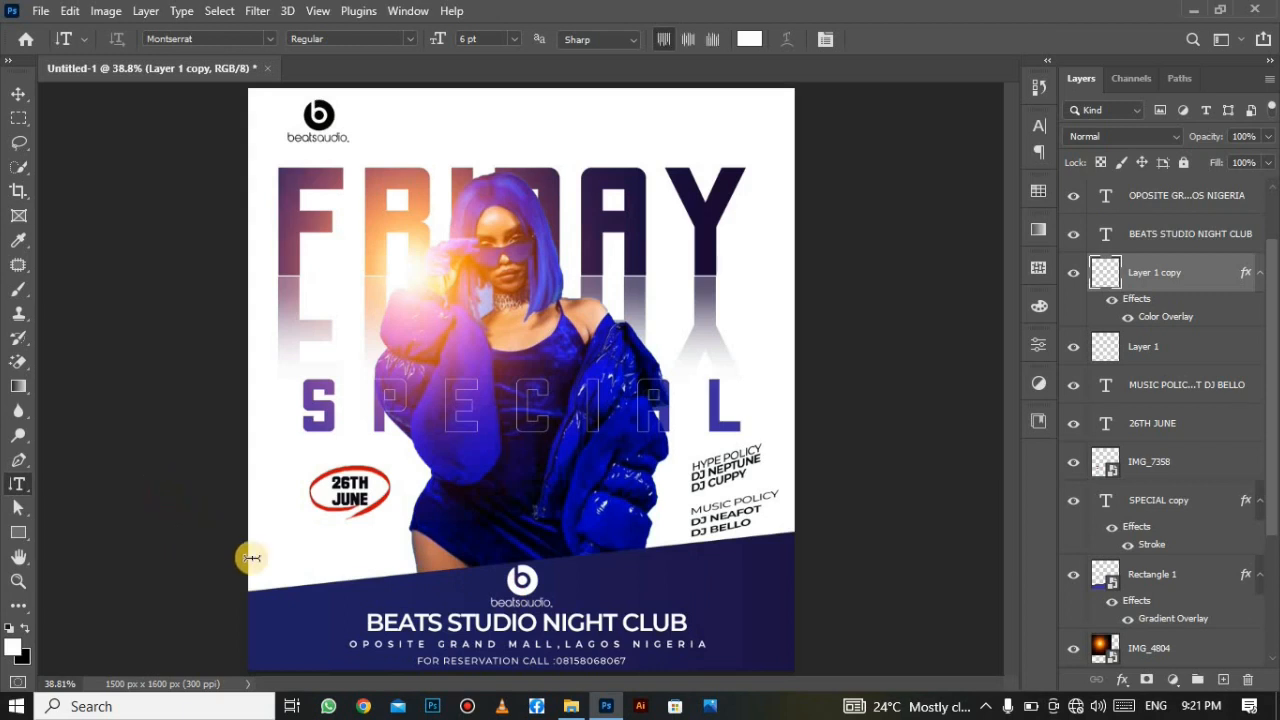
drag(18, 481, 82, 484)
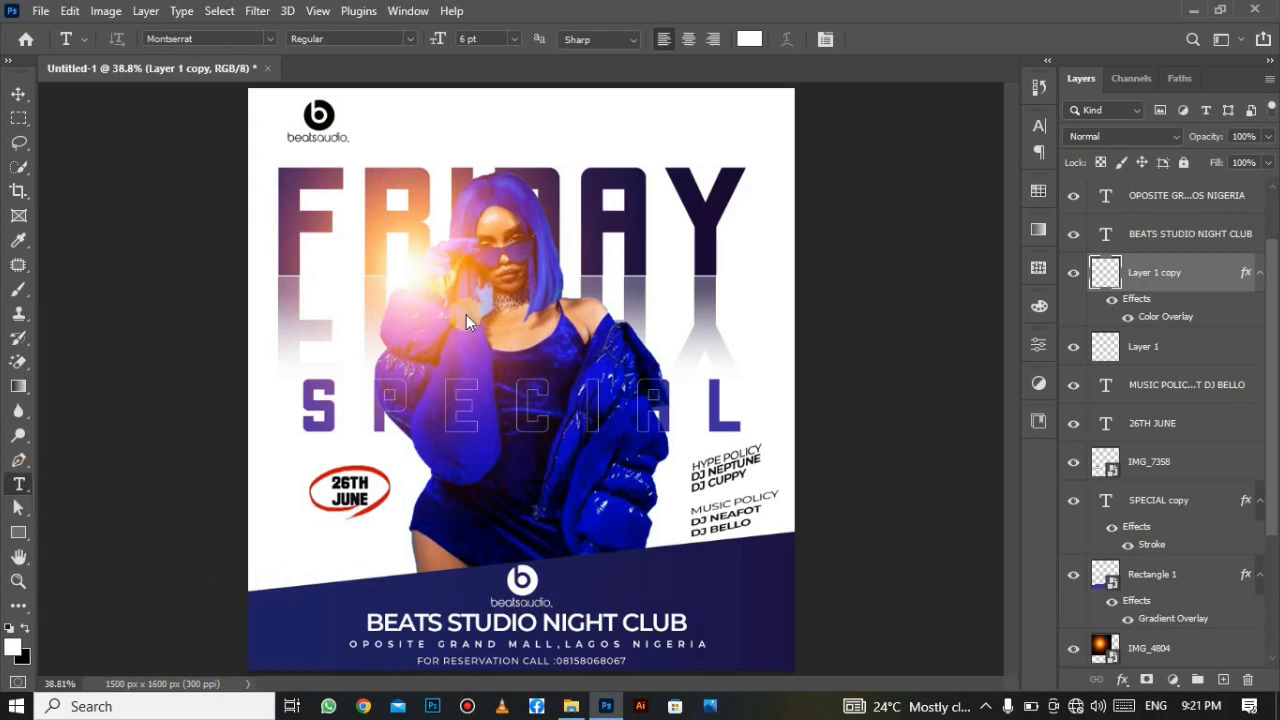
click(468, 128)
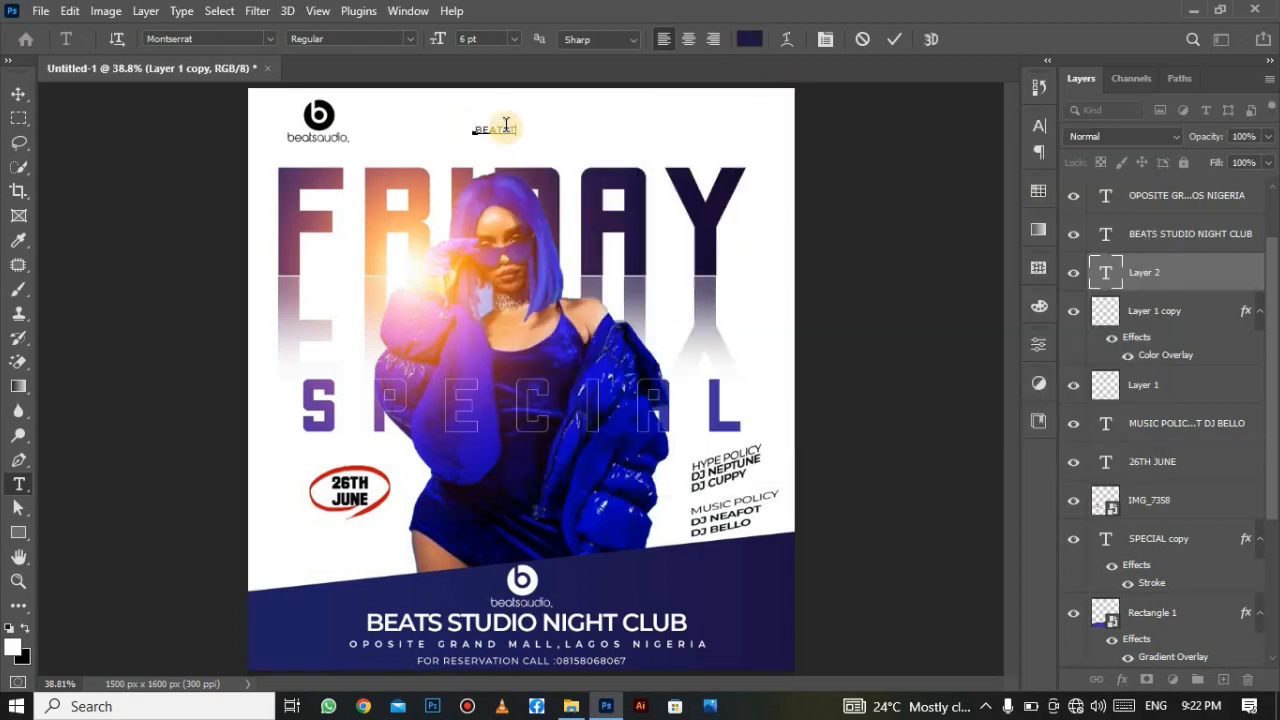
right_click(584, 124)
click(620, 190)
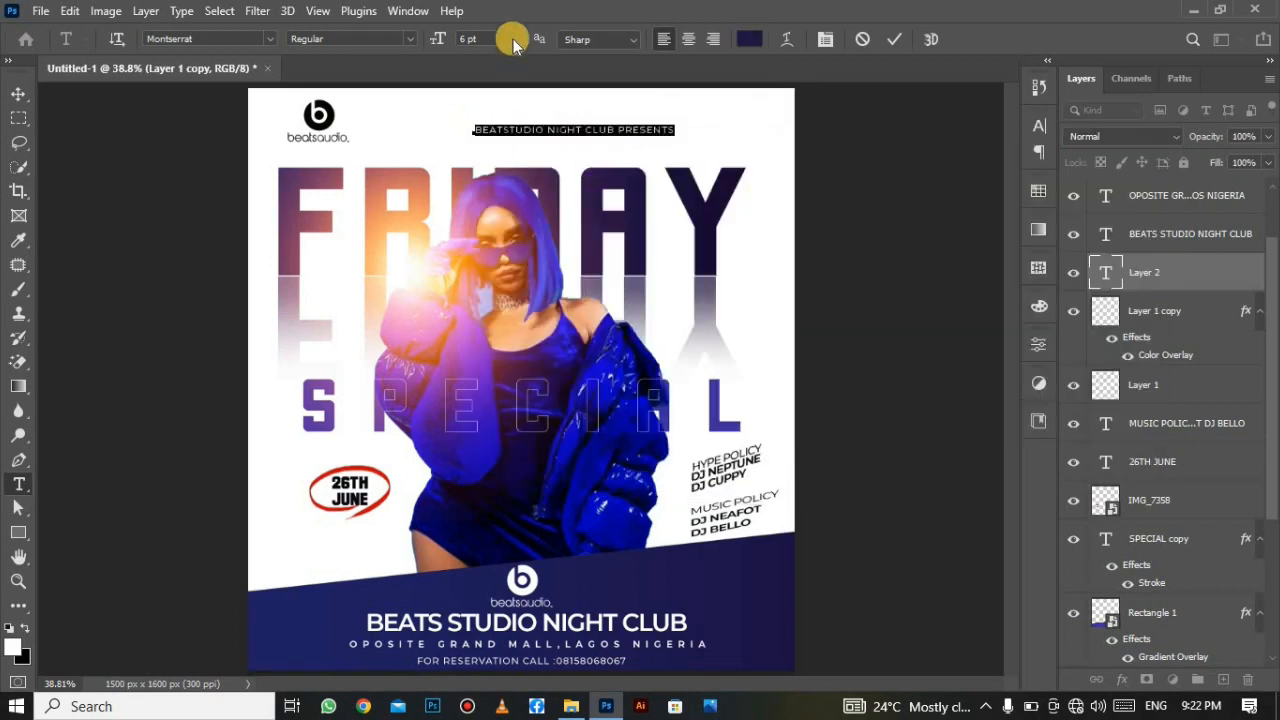
click(514, 40)
click(510, 112)
drag(605, 163, 535, 140)
click(516, 39)
click(503, 80)
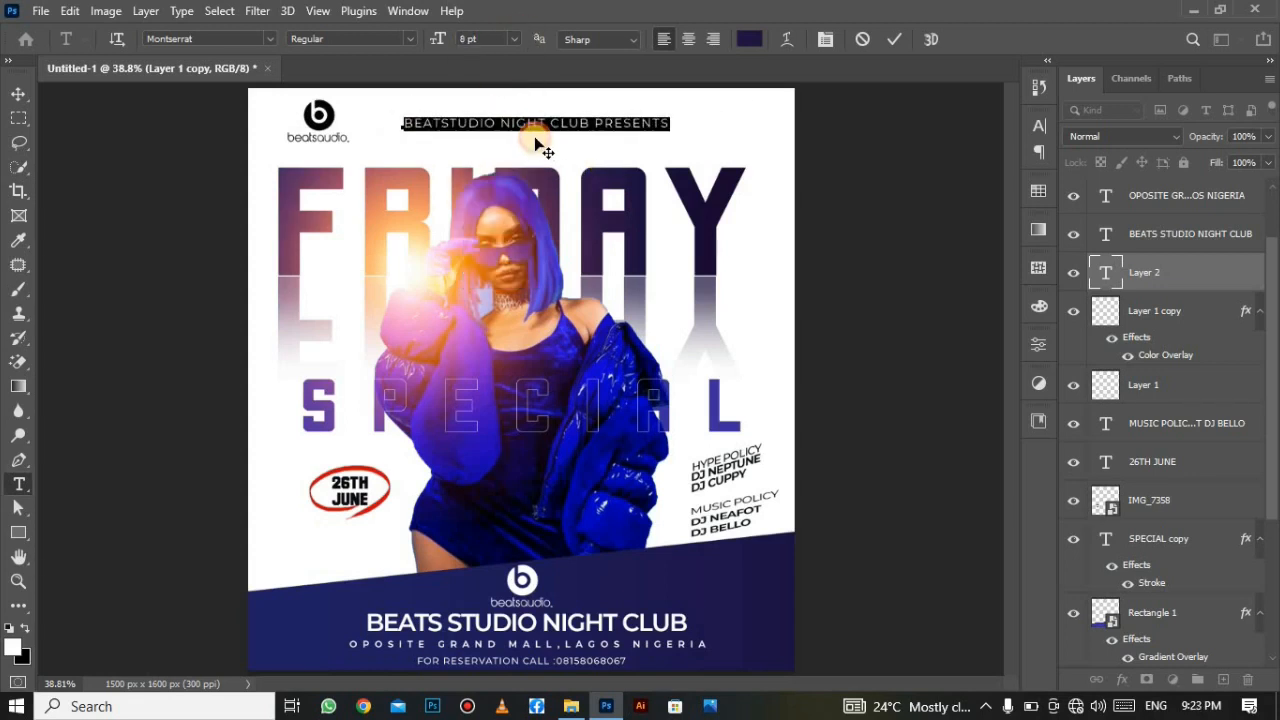
click(896, 38)
Widen the header's letter spacing to 200.
click(1038, 127)
click(1007, 195)
click(989, 416)
click(987, 118)
Scale down the black logo with Ctrl+T and tuck it into the top-left corner.
click(18, 94)
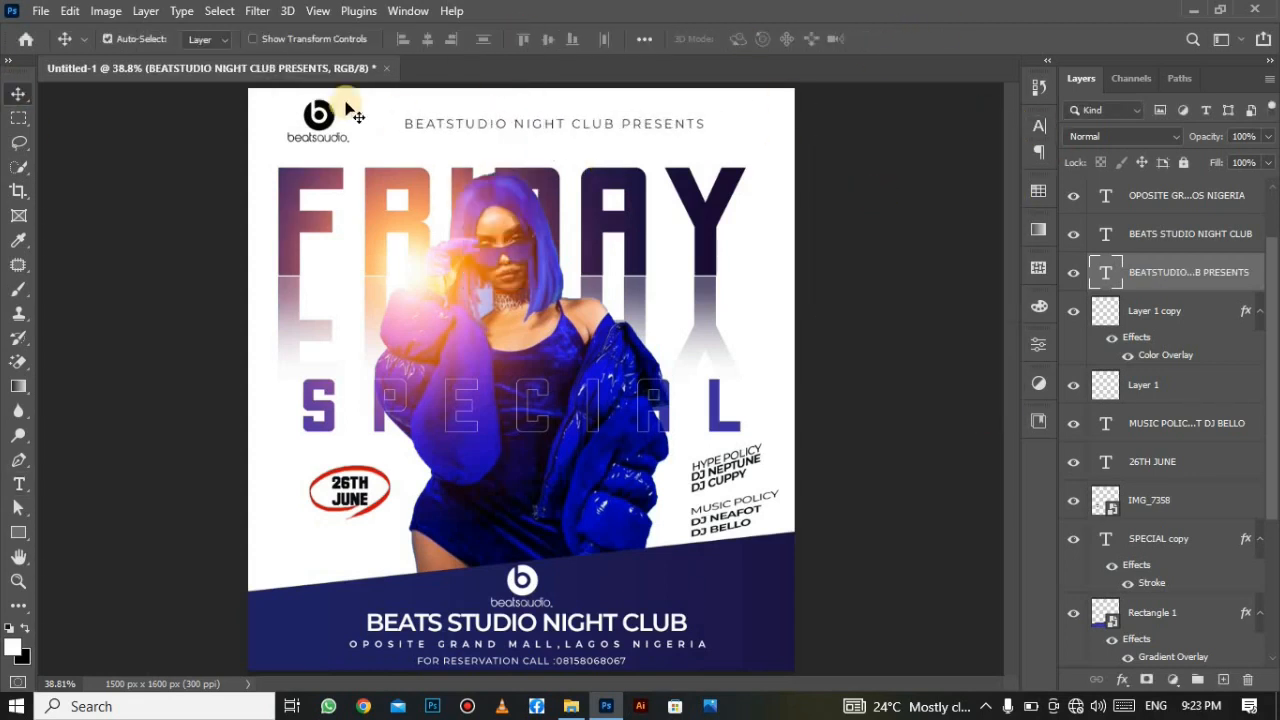
click(334, 120)
key(ctrl+t)
drag(348, 142, 327, 127)
drag(312, 113, 287, 122)
click(929, 40)
click(363, 126)
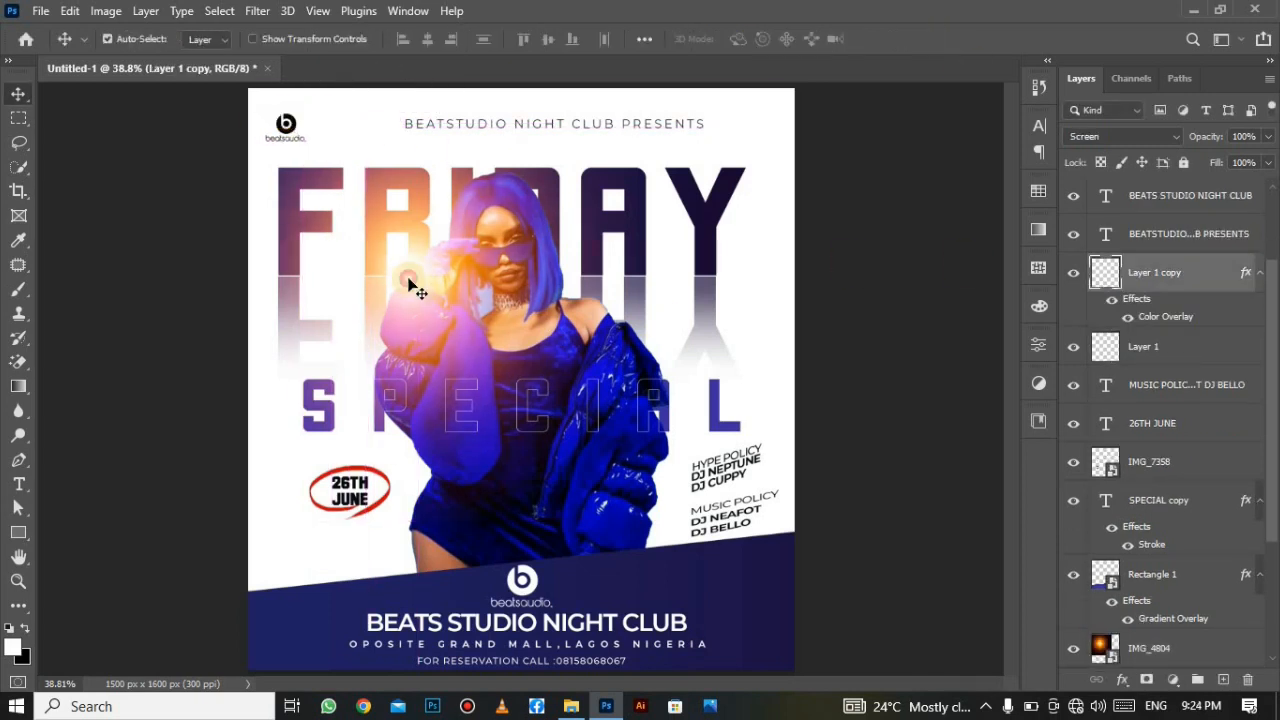
Drag the orange flare layer IMG_4804 toward the centre behind the woman, then select the FRIDAY layer.
mouse_move(410, 285)
mouse_down()
mouse_move(449, 263)
mouse_move(530, 300)
mouse_move(458, 285)
mouse_move(472, 265)
mouse_move(410, 285)
mouse_up()
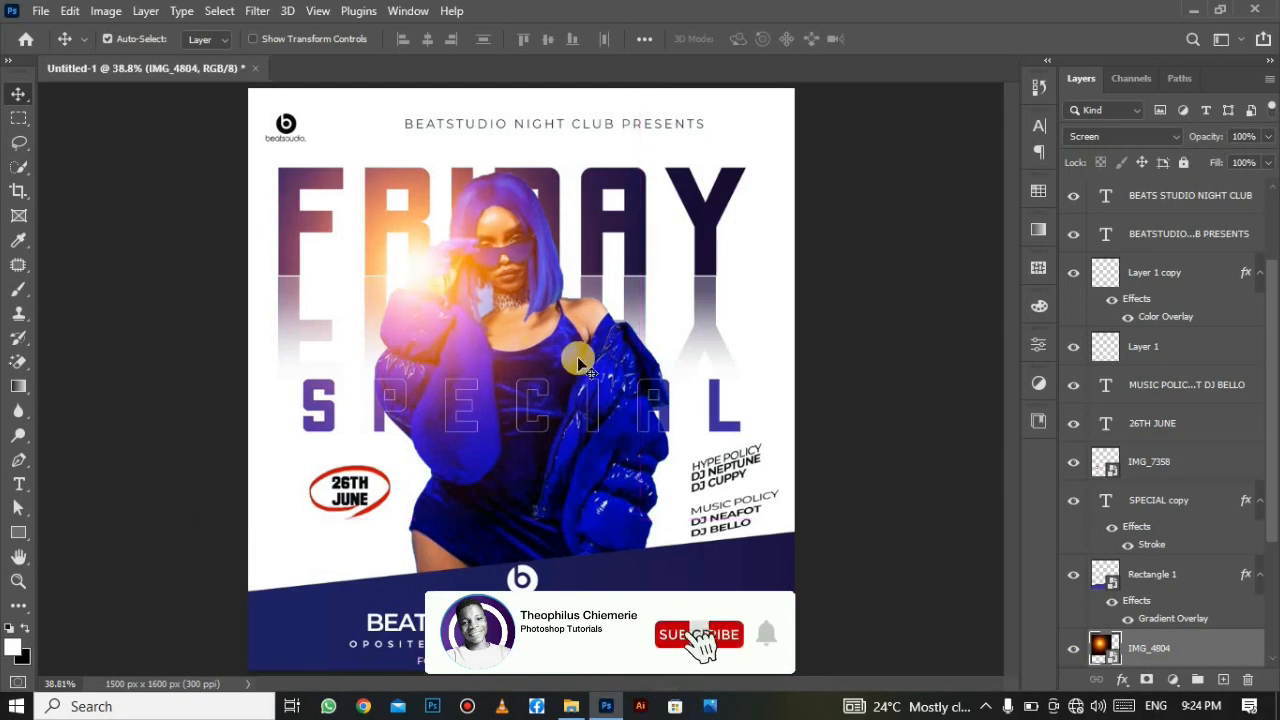
click(530, 425)
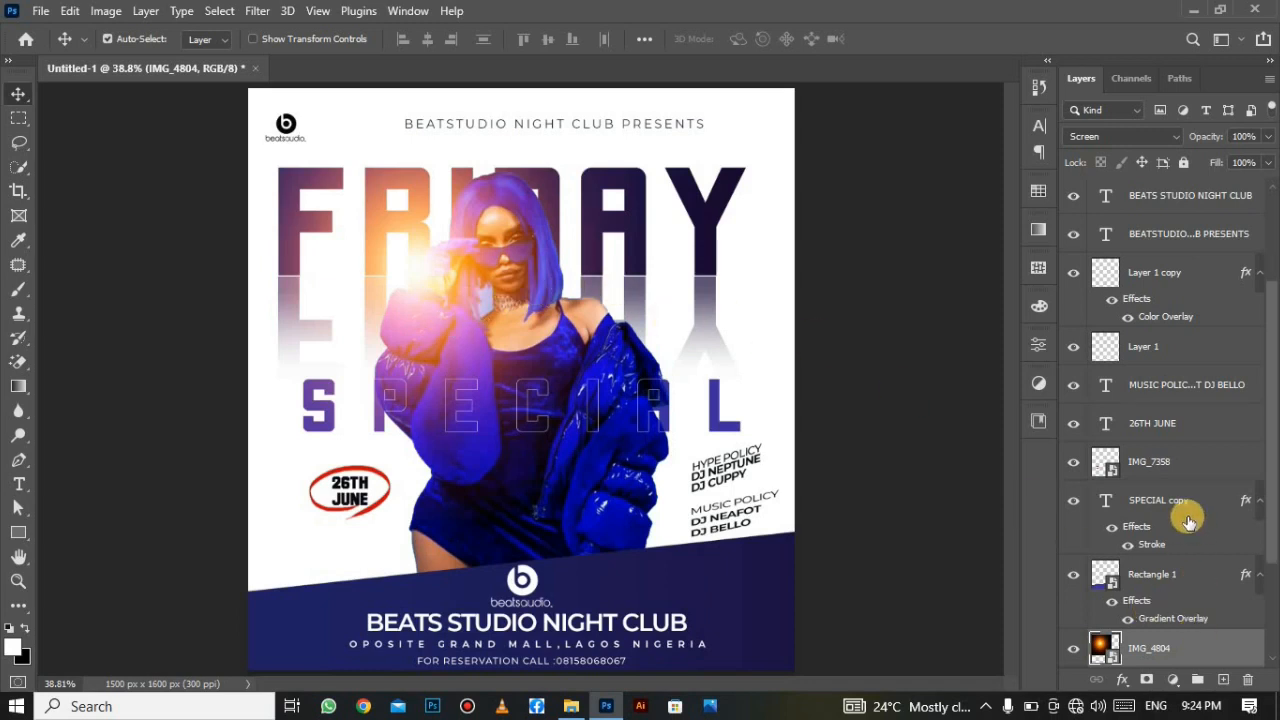
scroll(1188, 520, down, 5)
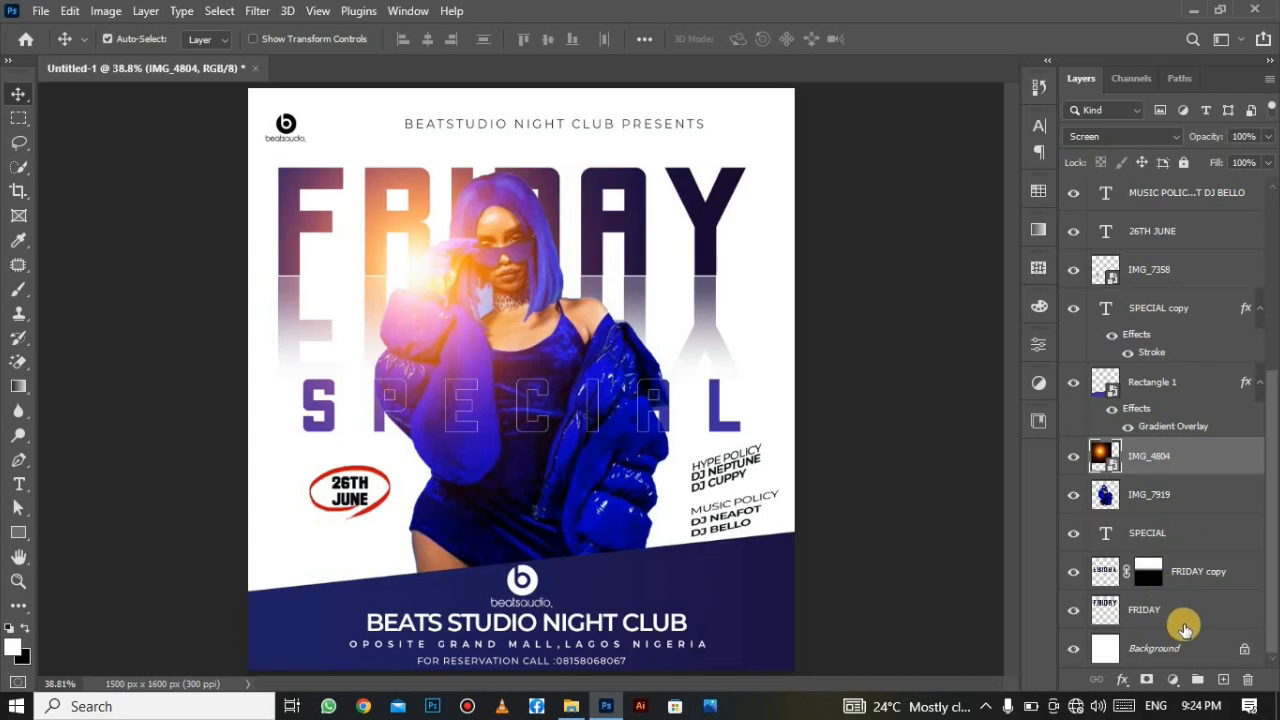
click(1183, 621)
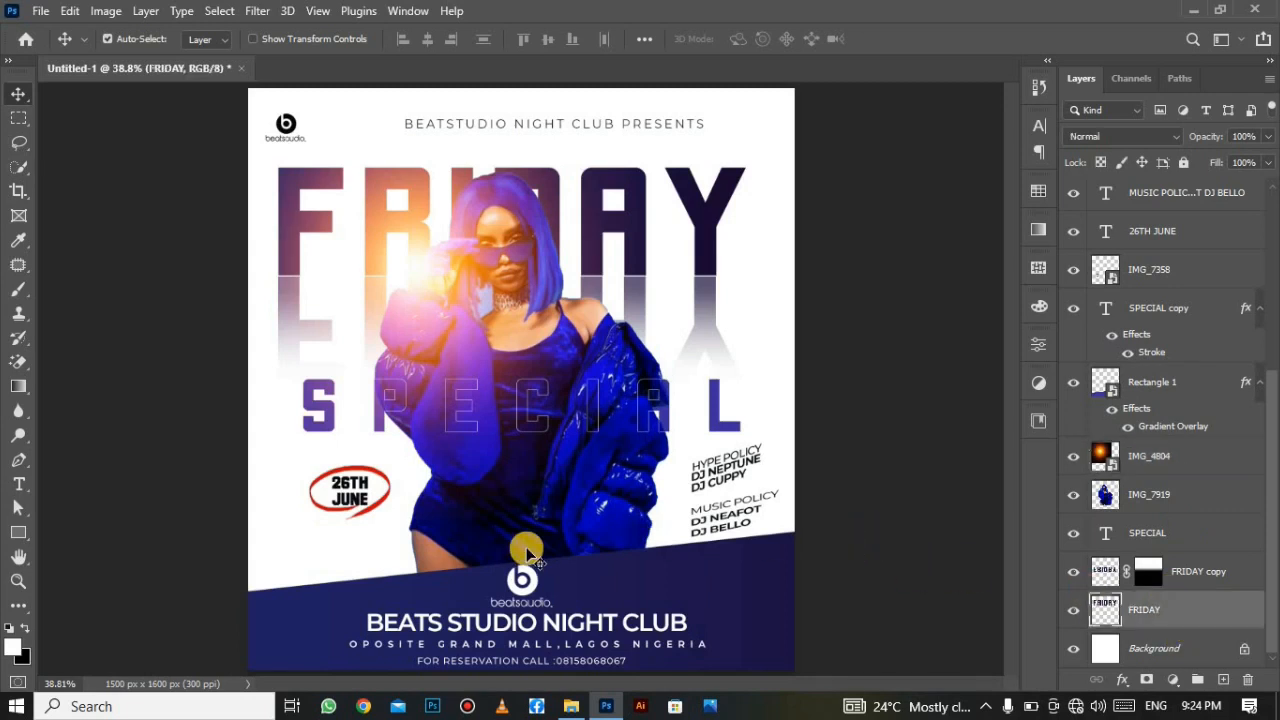